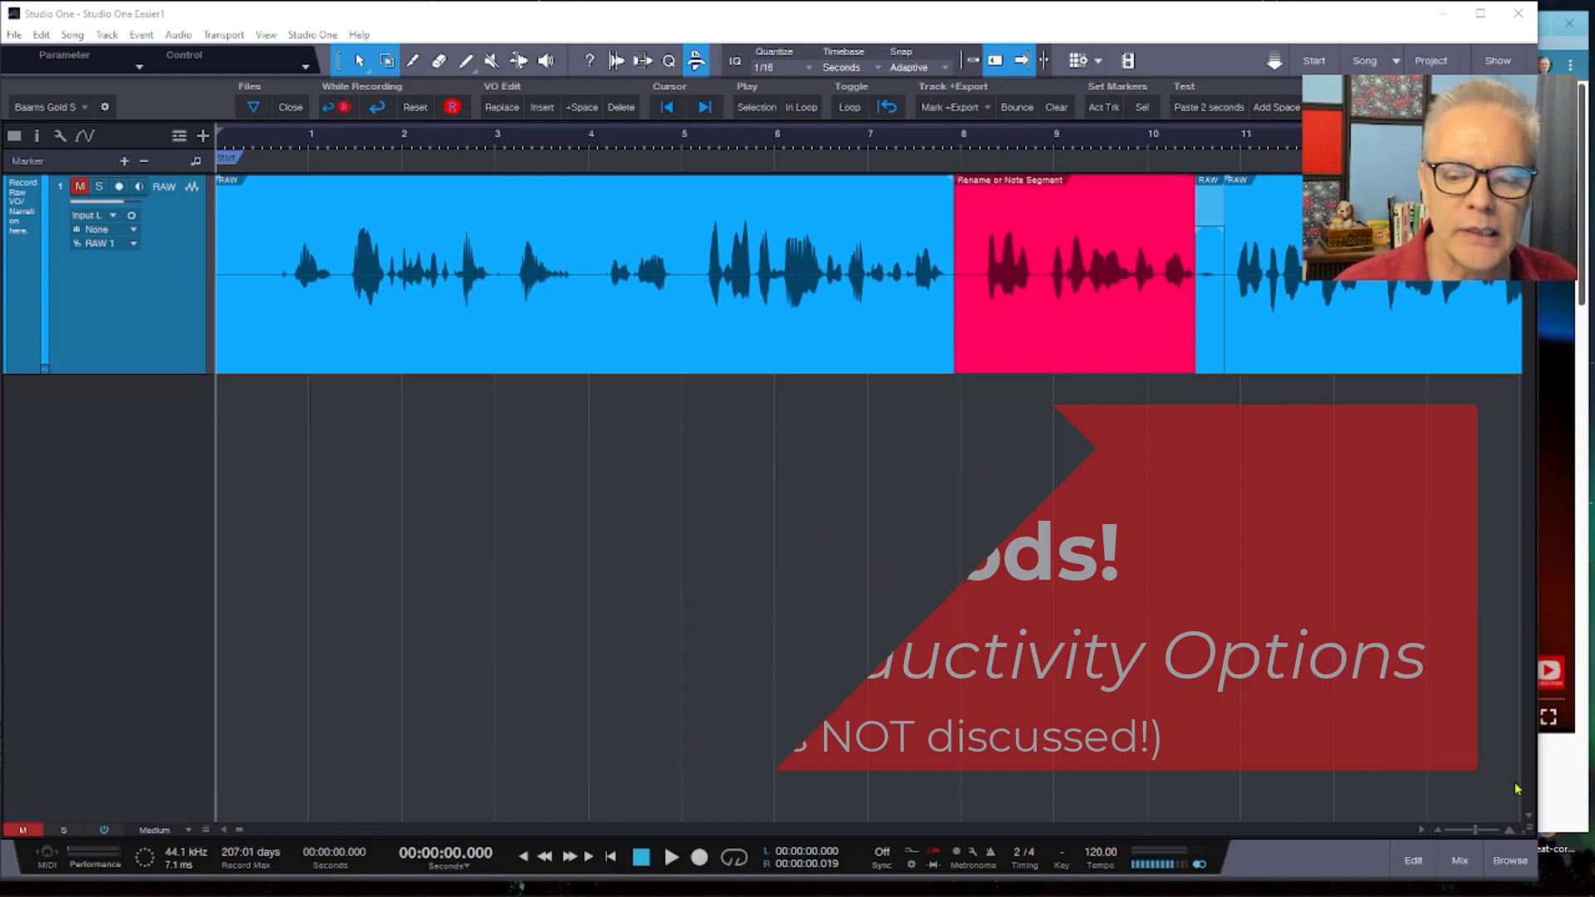
# Switch to the browser, view the VO Jumpstart site and the Red Baarns Audio YouTube video page, and return to Studio One.
pyautogui.click(1555, 777)
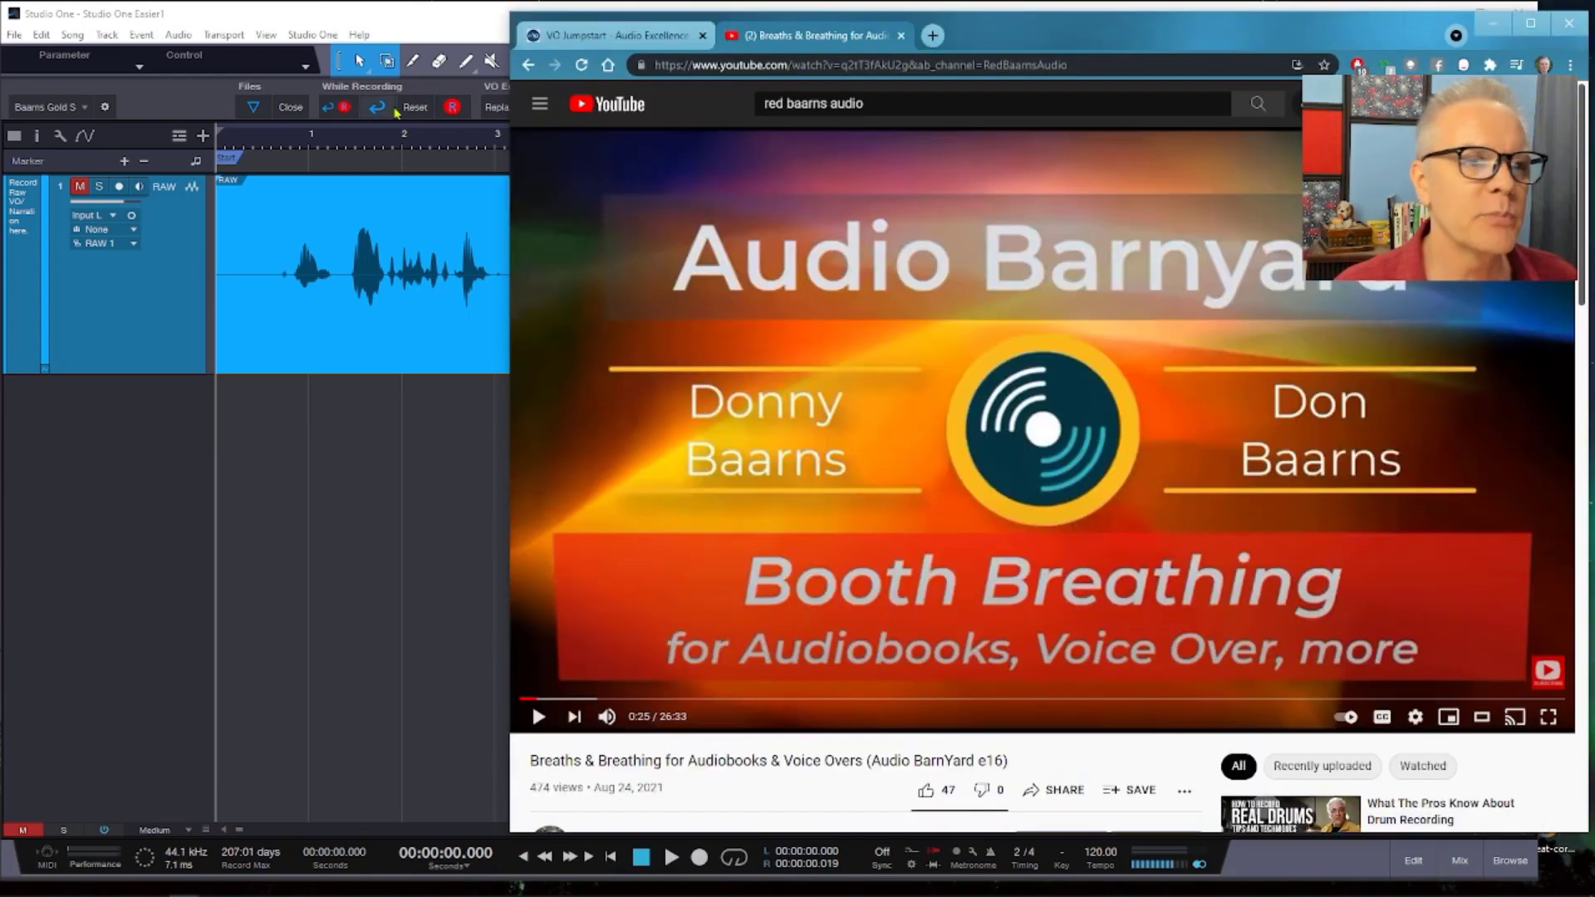
pyautogui.click(605, 36)
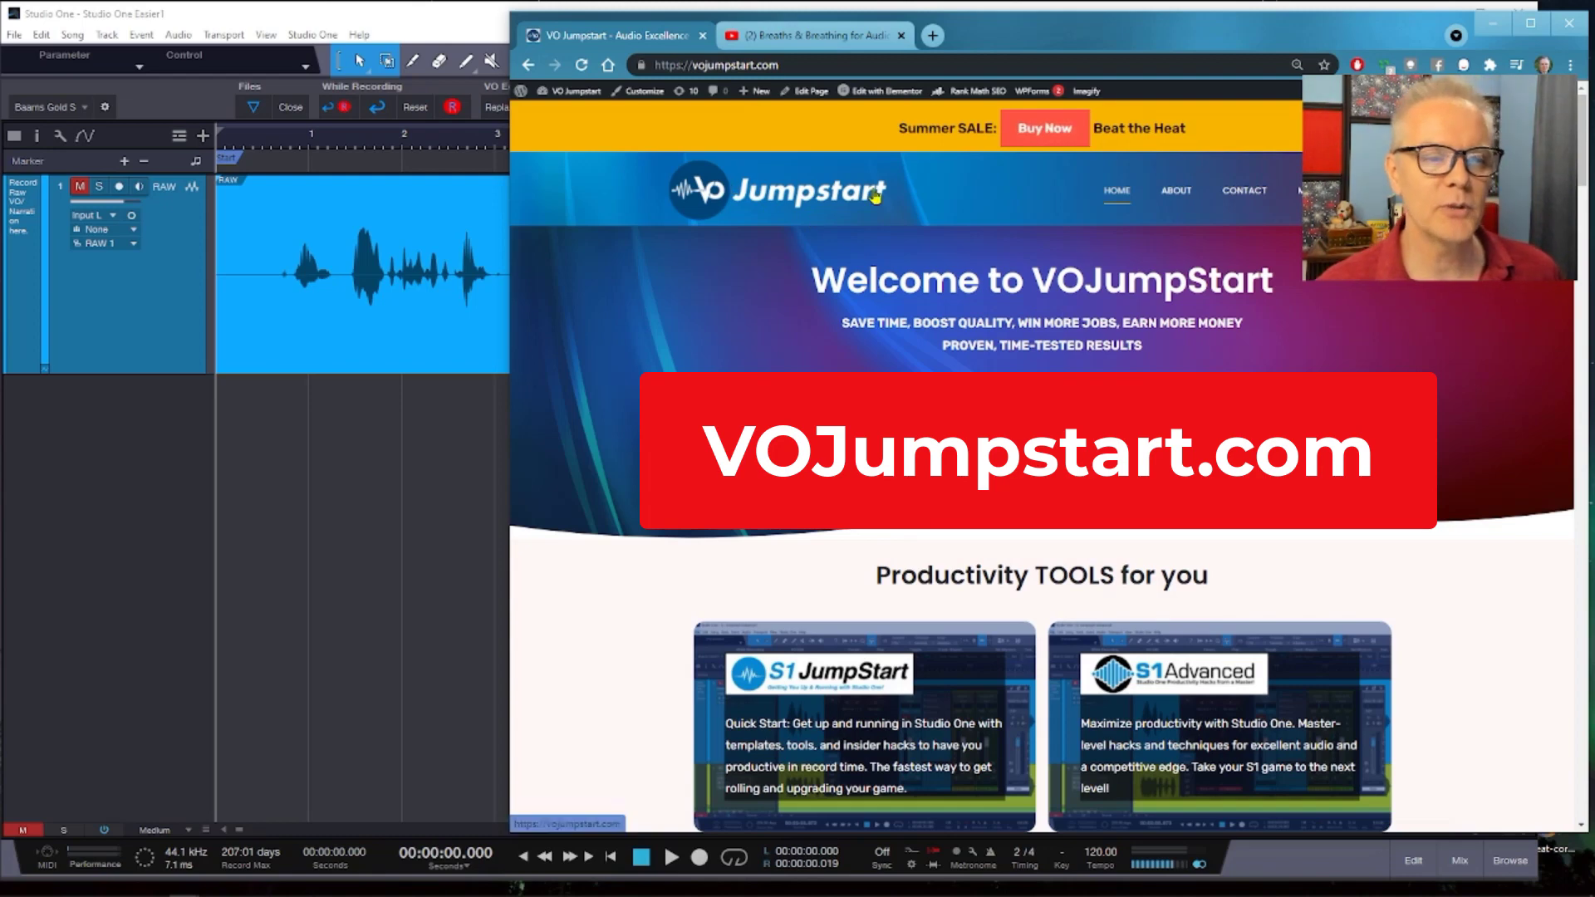
pyautogui.click(828, 37)
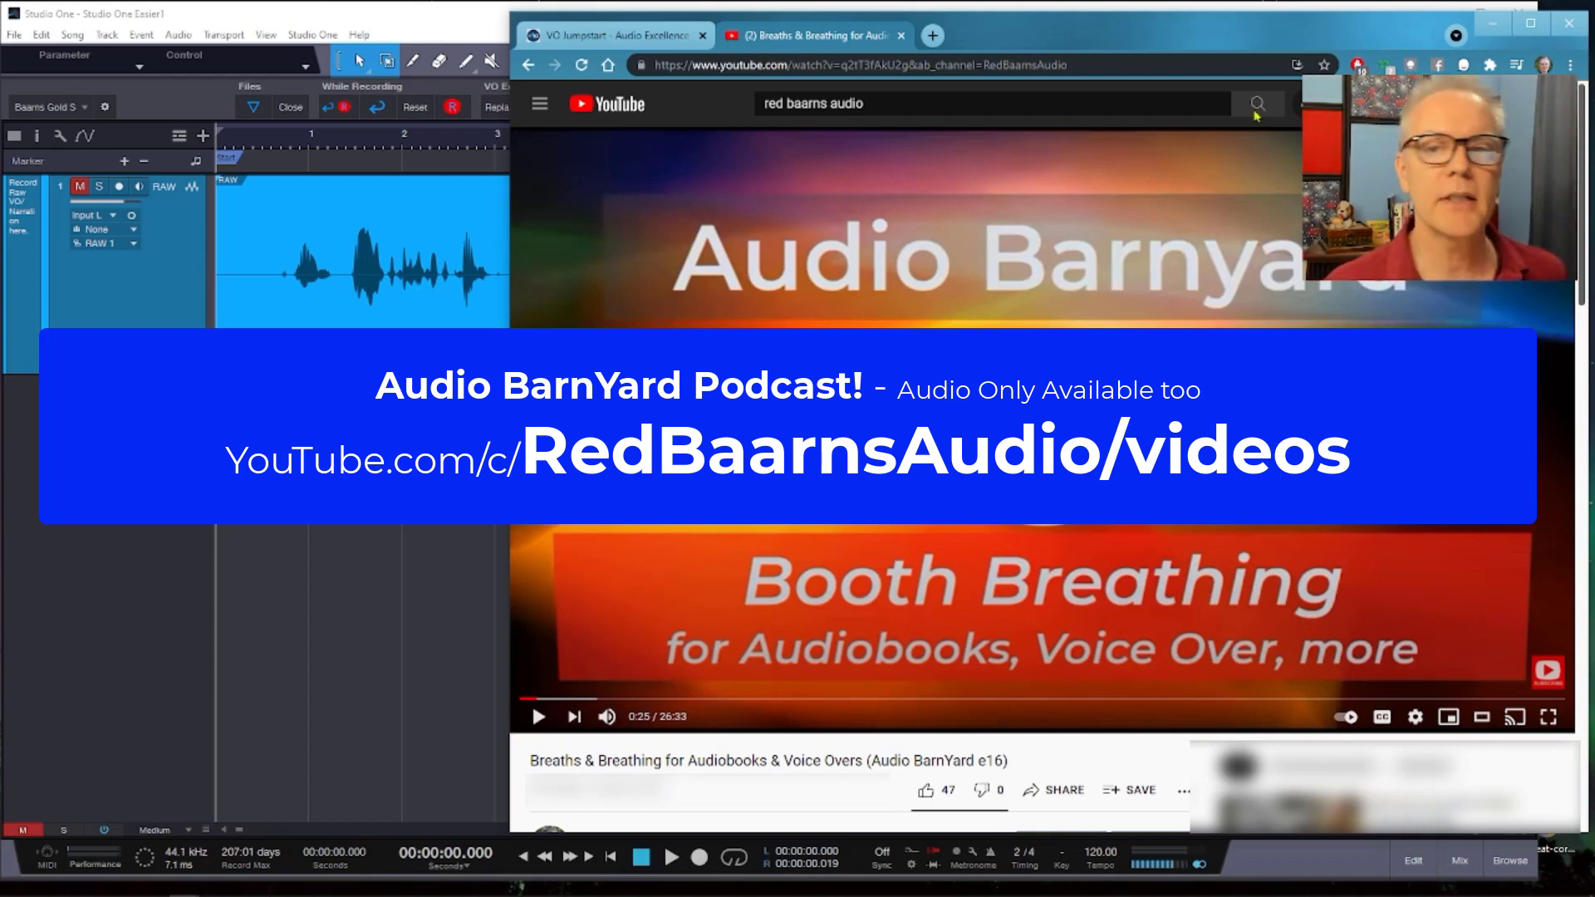
pyautogui.click(1495, 30)
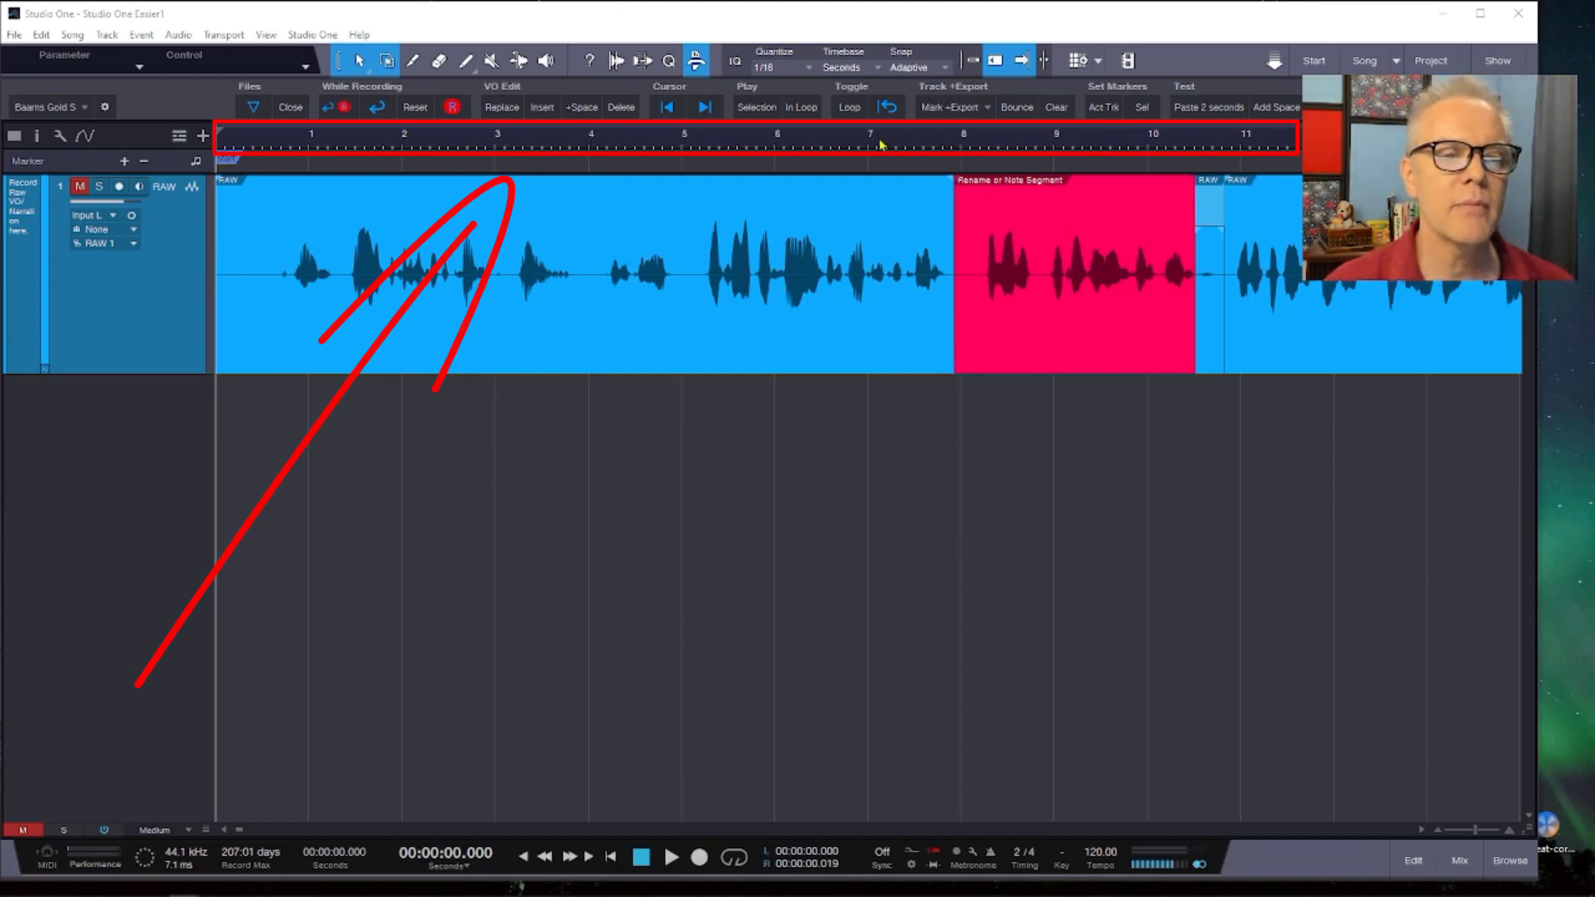
# Place the playback cursor at about 7.3 s, rescale the timeline around it and pan to the audio after the red segment.
pyautogui.moveTo(880, 144)
pyautogui.mouseDown()
pyautogui.moveTo(879, 62)
pyautogui.moveTo(894, 149)
pyautogui.mouseUp()
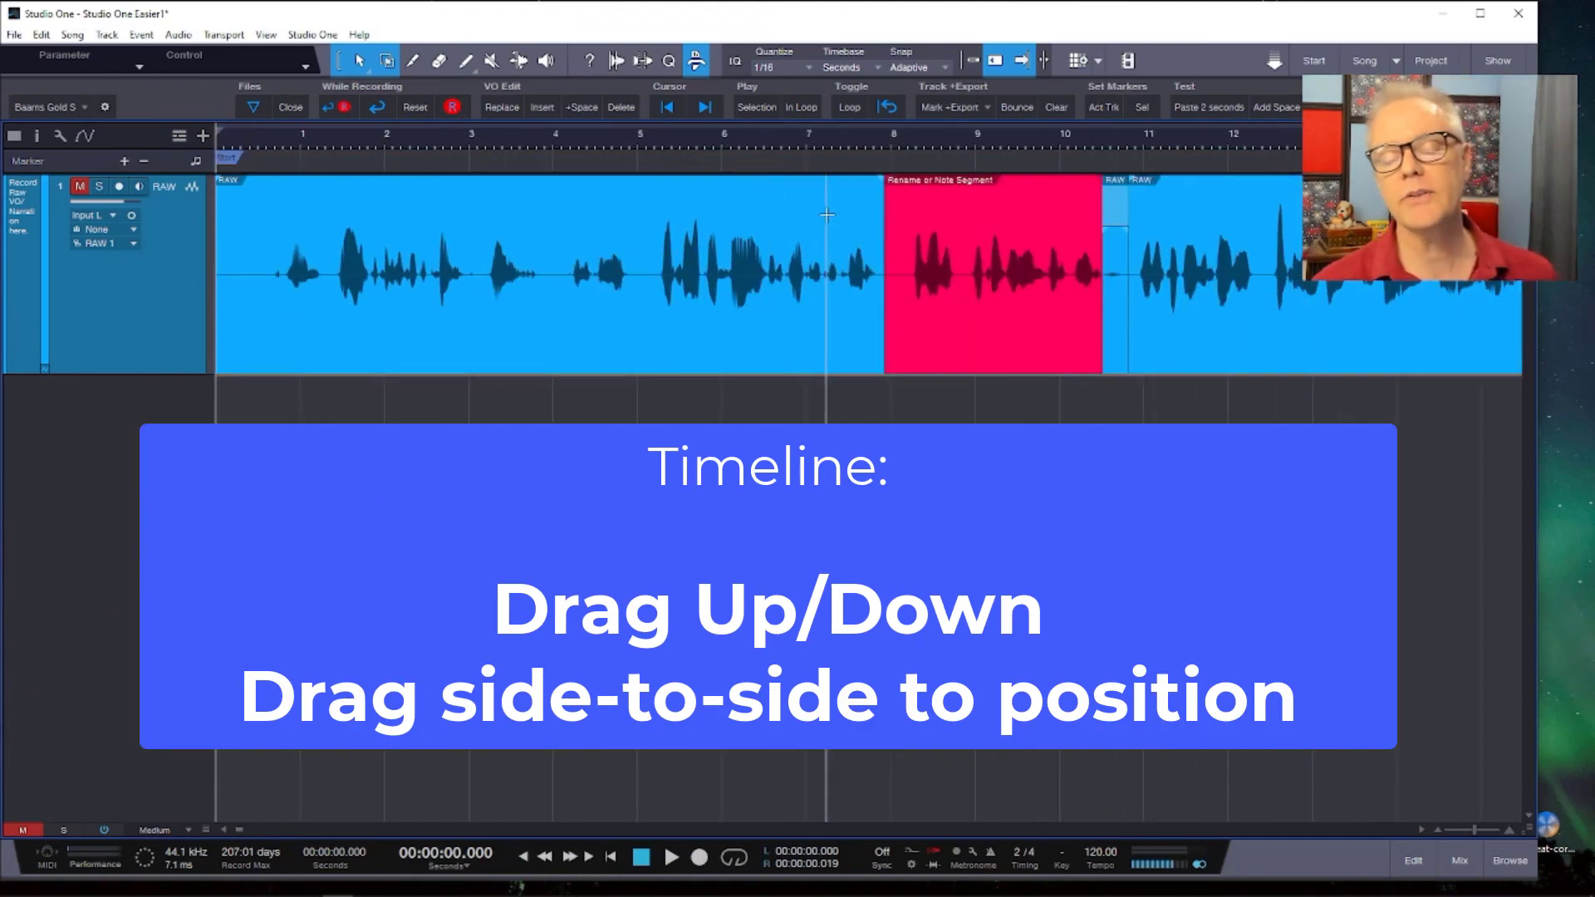
pyautogui.click(832, 141)
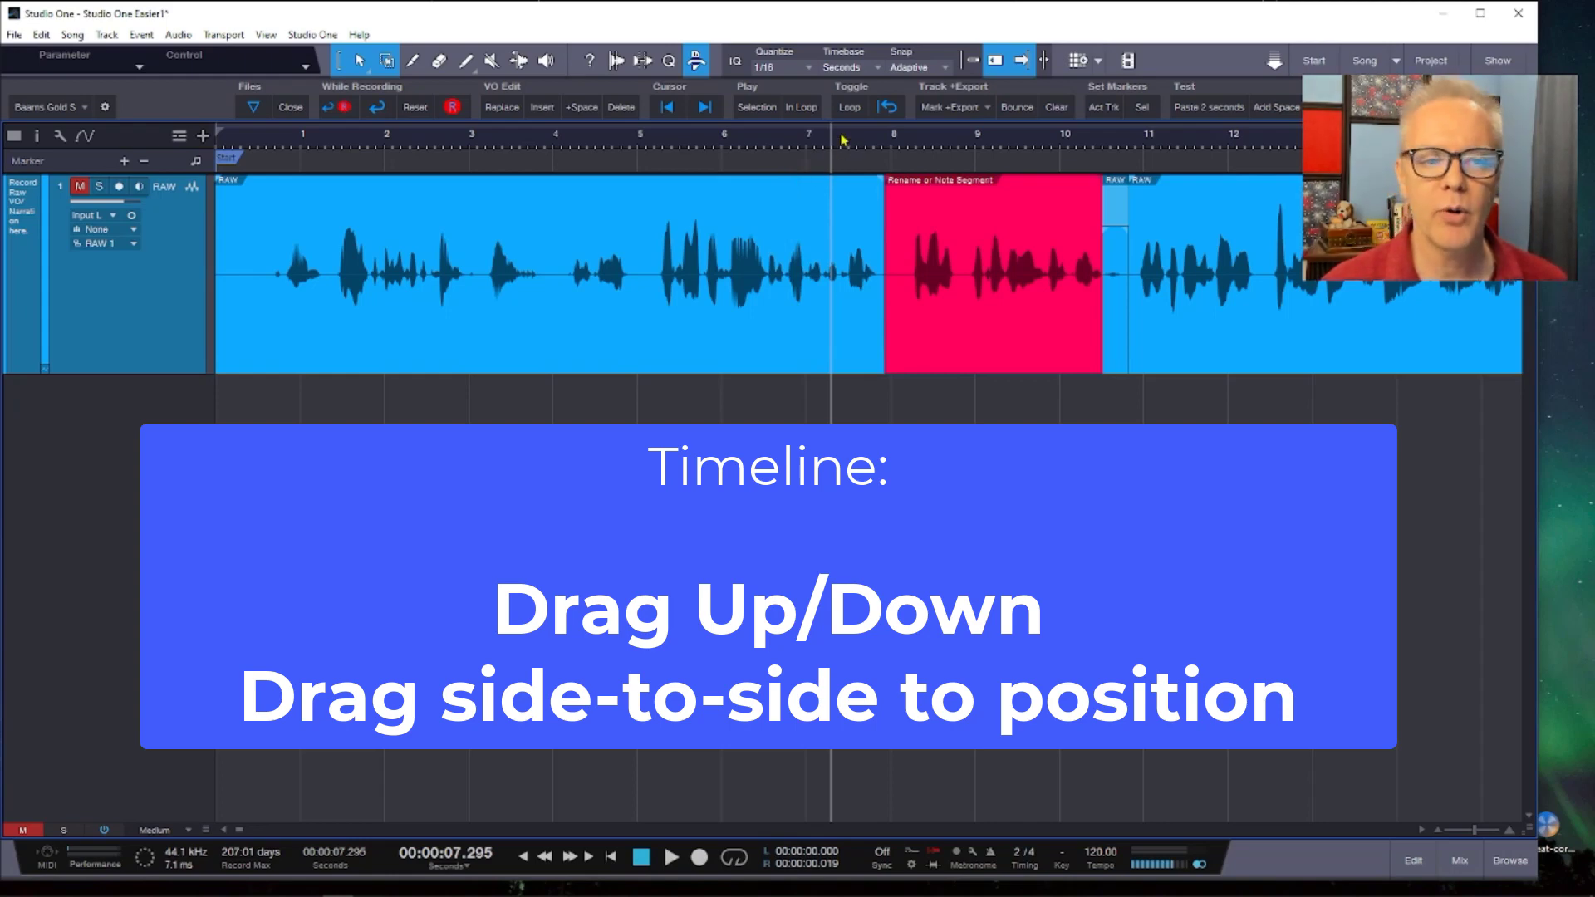
pyautogui.moveTo(841, 140)
pyautogui.mouseDown()
pyautogui.moveTo(861, 207)
pyautogui.moveTo(865, 147)
pyautogui.mouseUp()
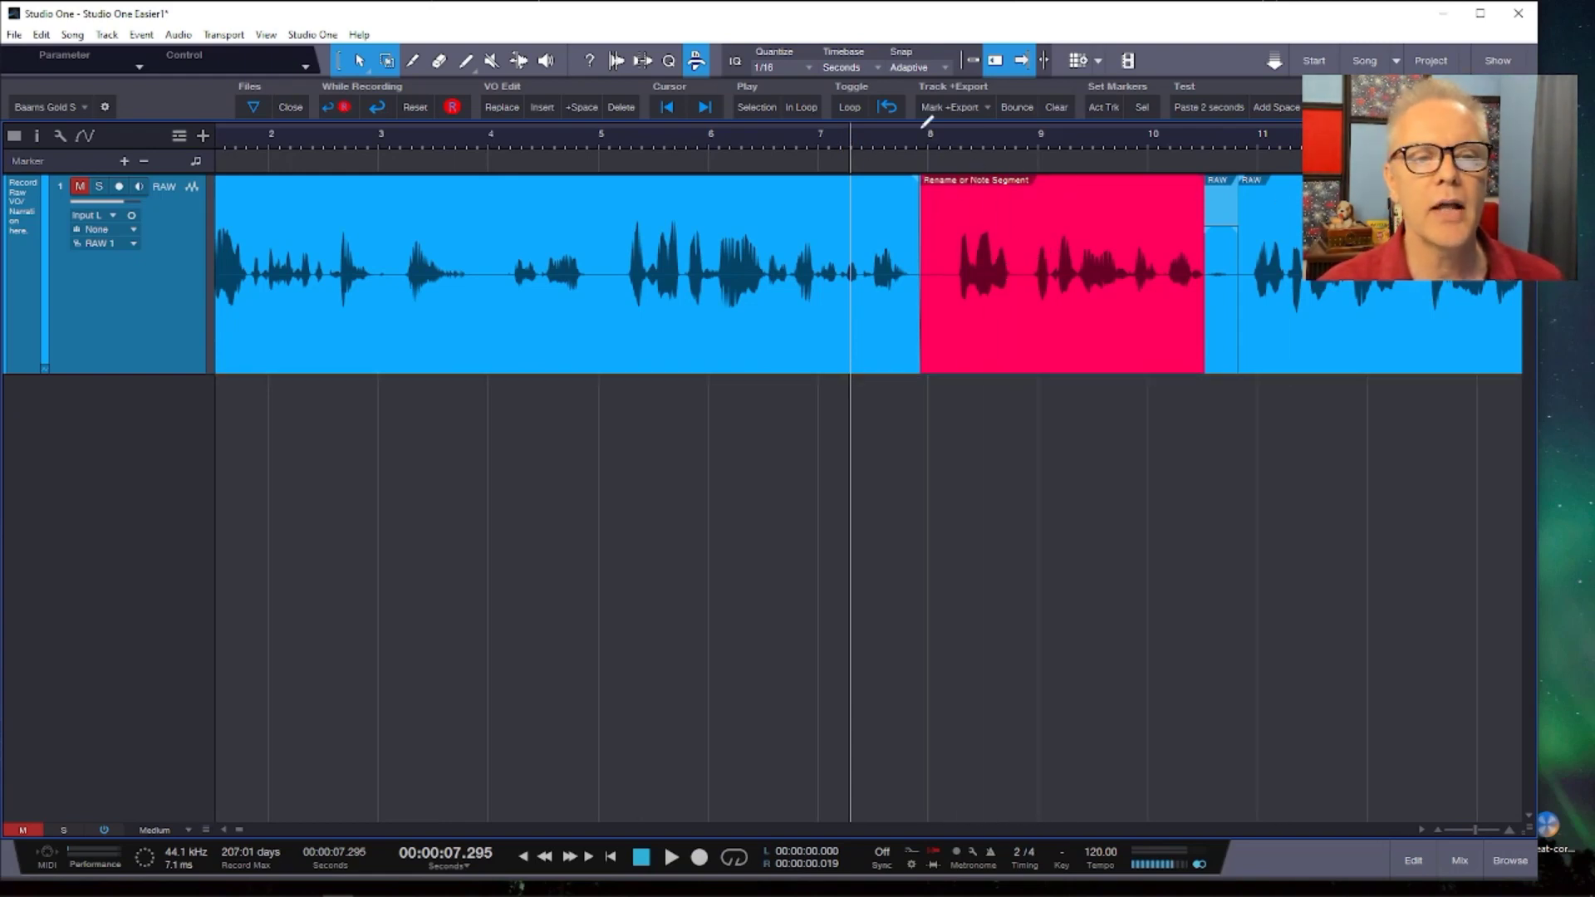
pyautogui.moveTo(918, 145); pyautogui.dragTo(274, 142)
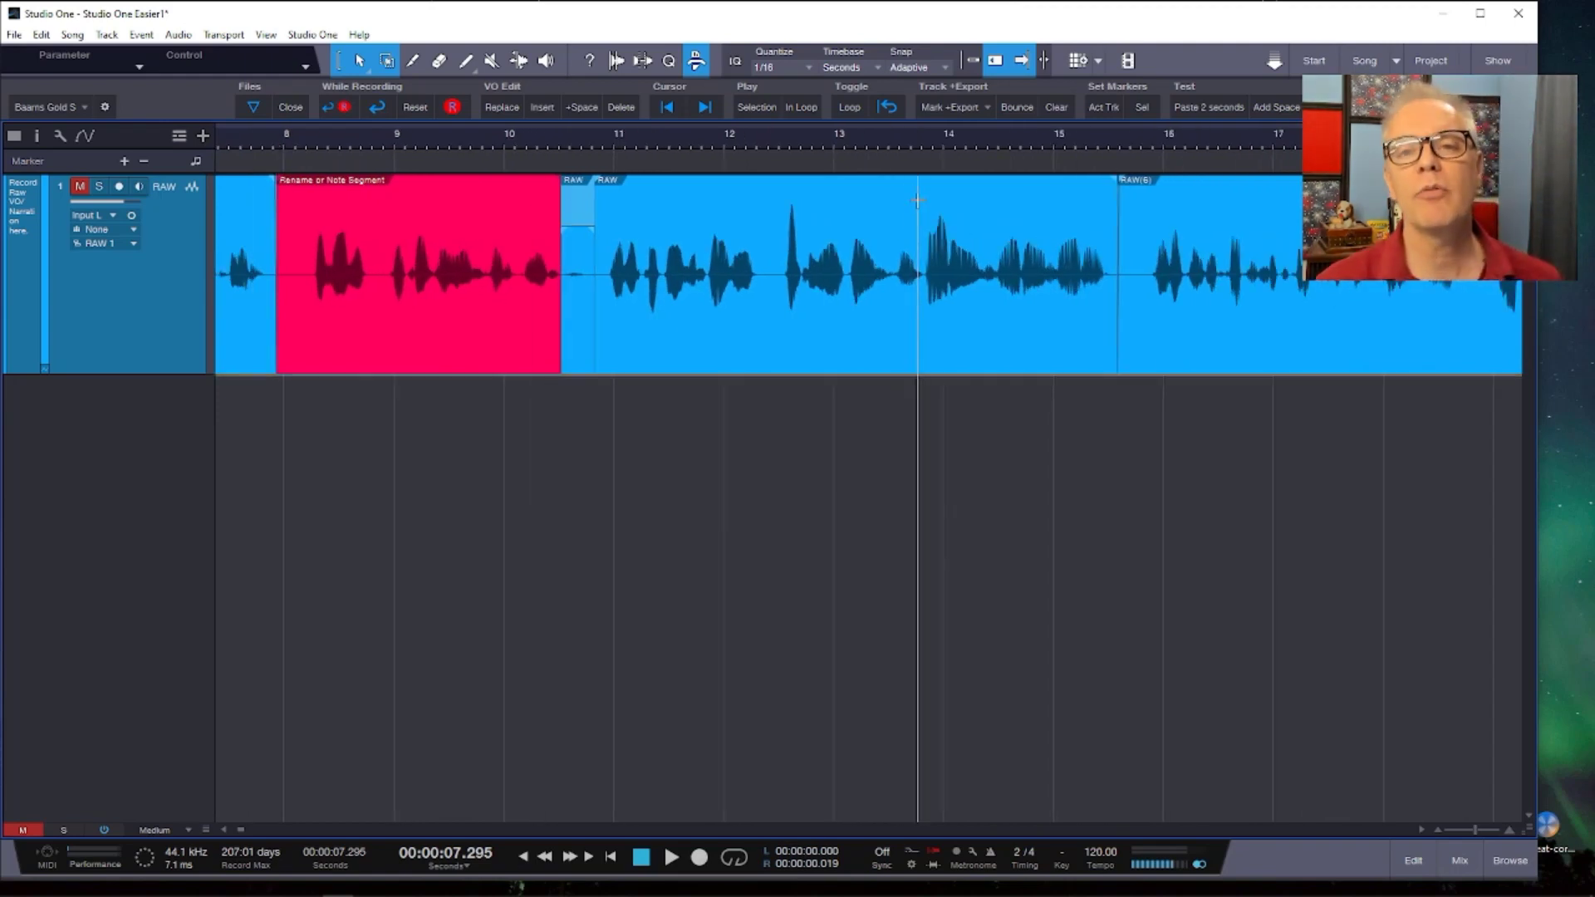
# Place the playback cursor at about 17 s, zoom in closely on it, and zoom back out to the audio around 20 to 28 s.
pyautogui.click(1276, 146)
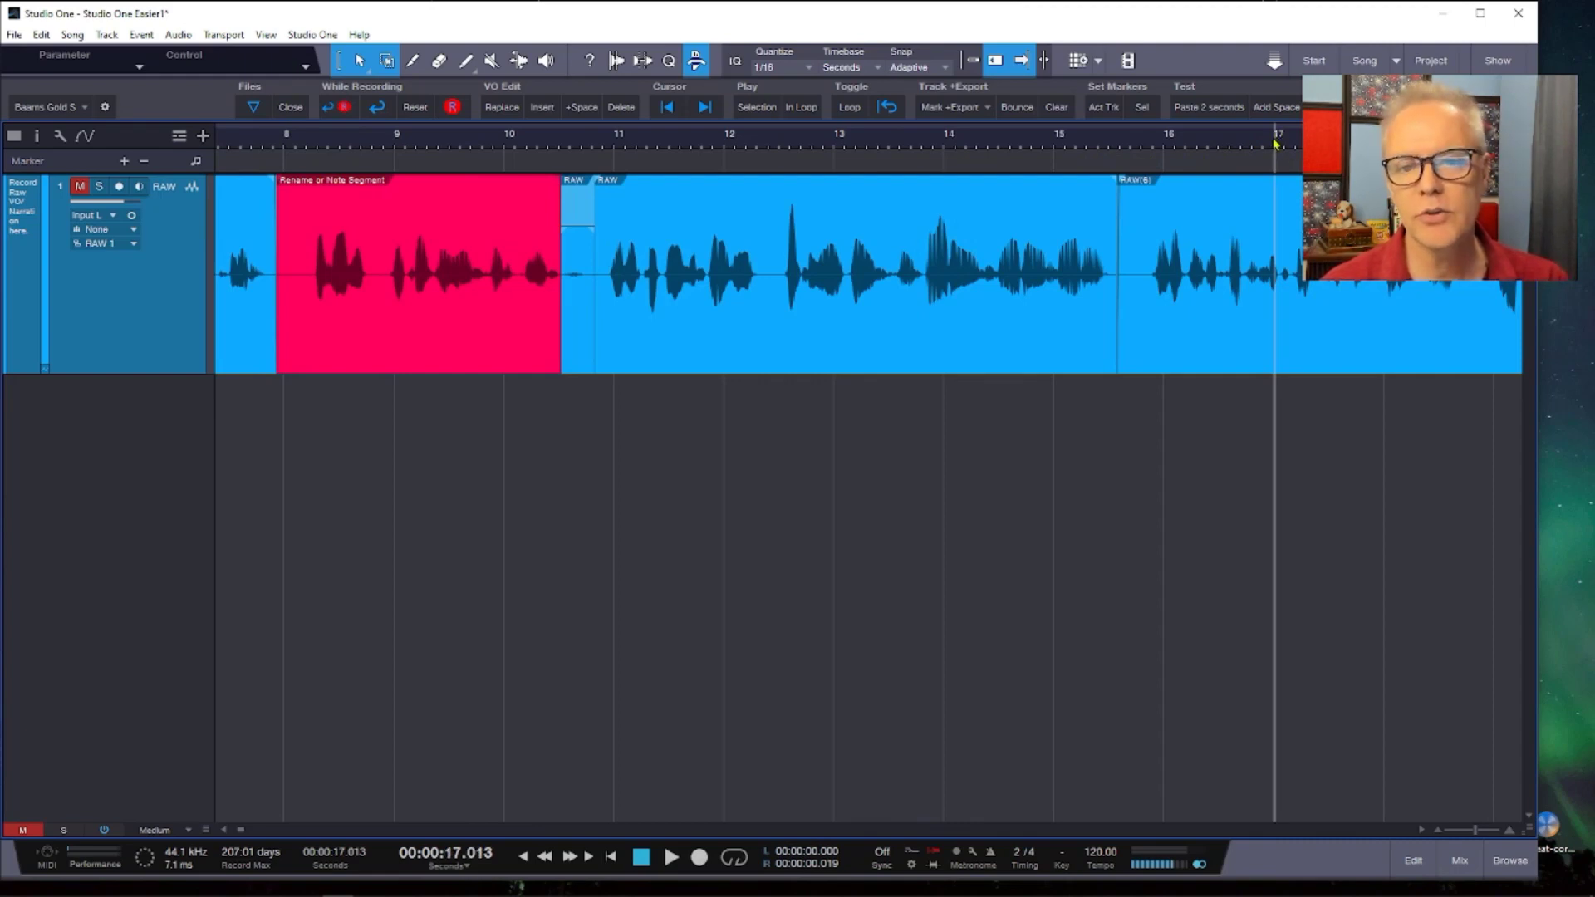
pyautogui.moveTo(1278, 141); pyautogui.dragTo(1292, 217)
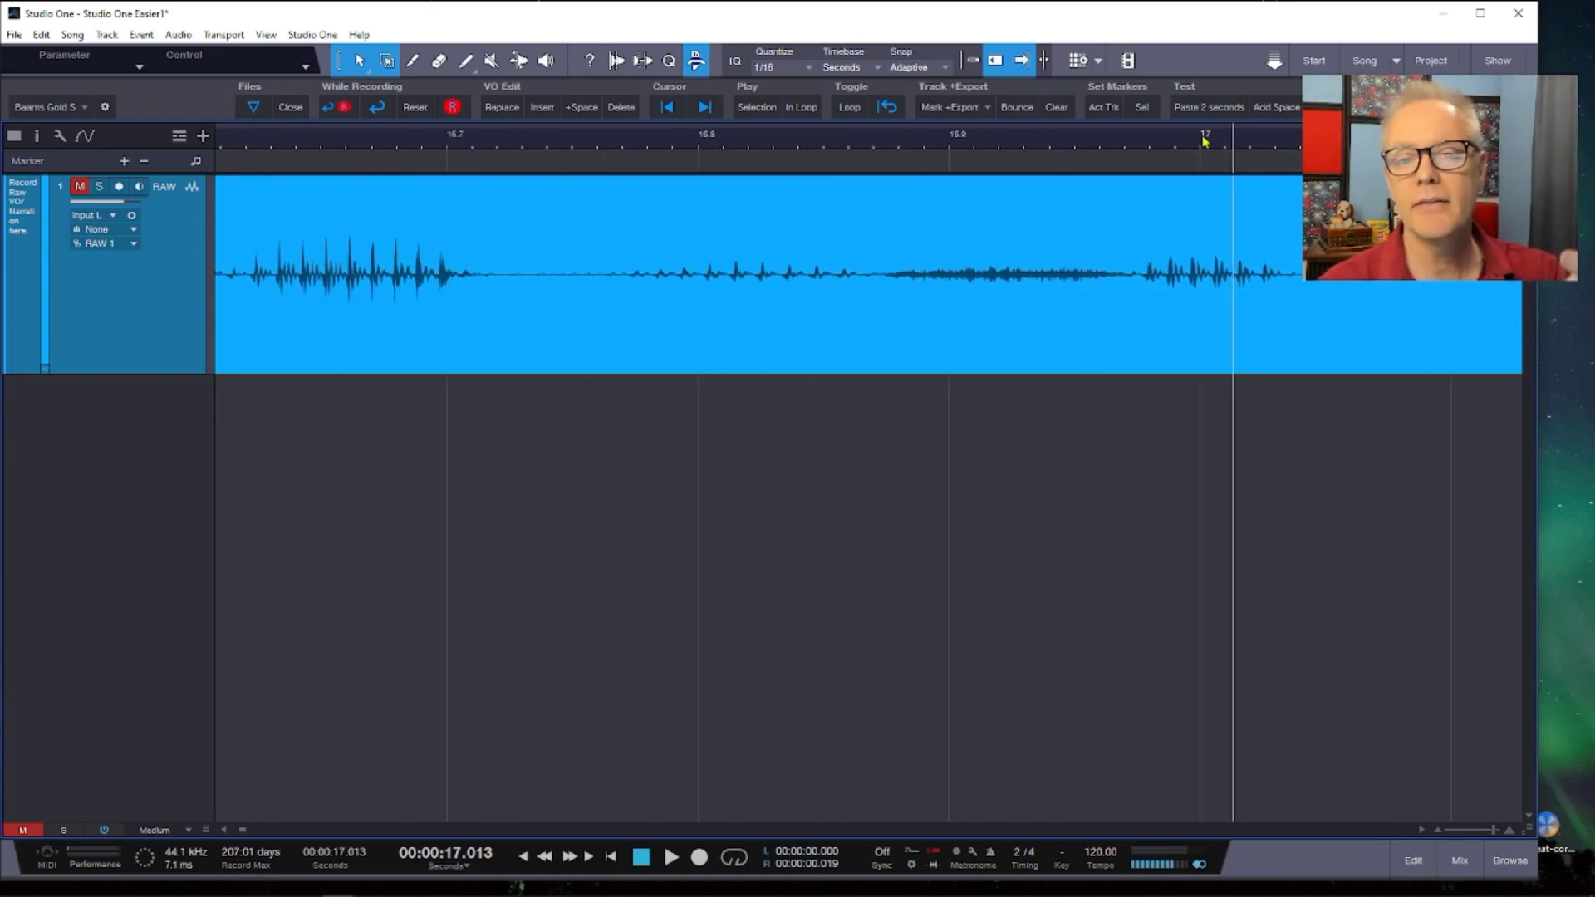
pyautogui.moveTo(1204, 142); pyautogui.dragTo(252, 53)
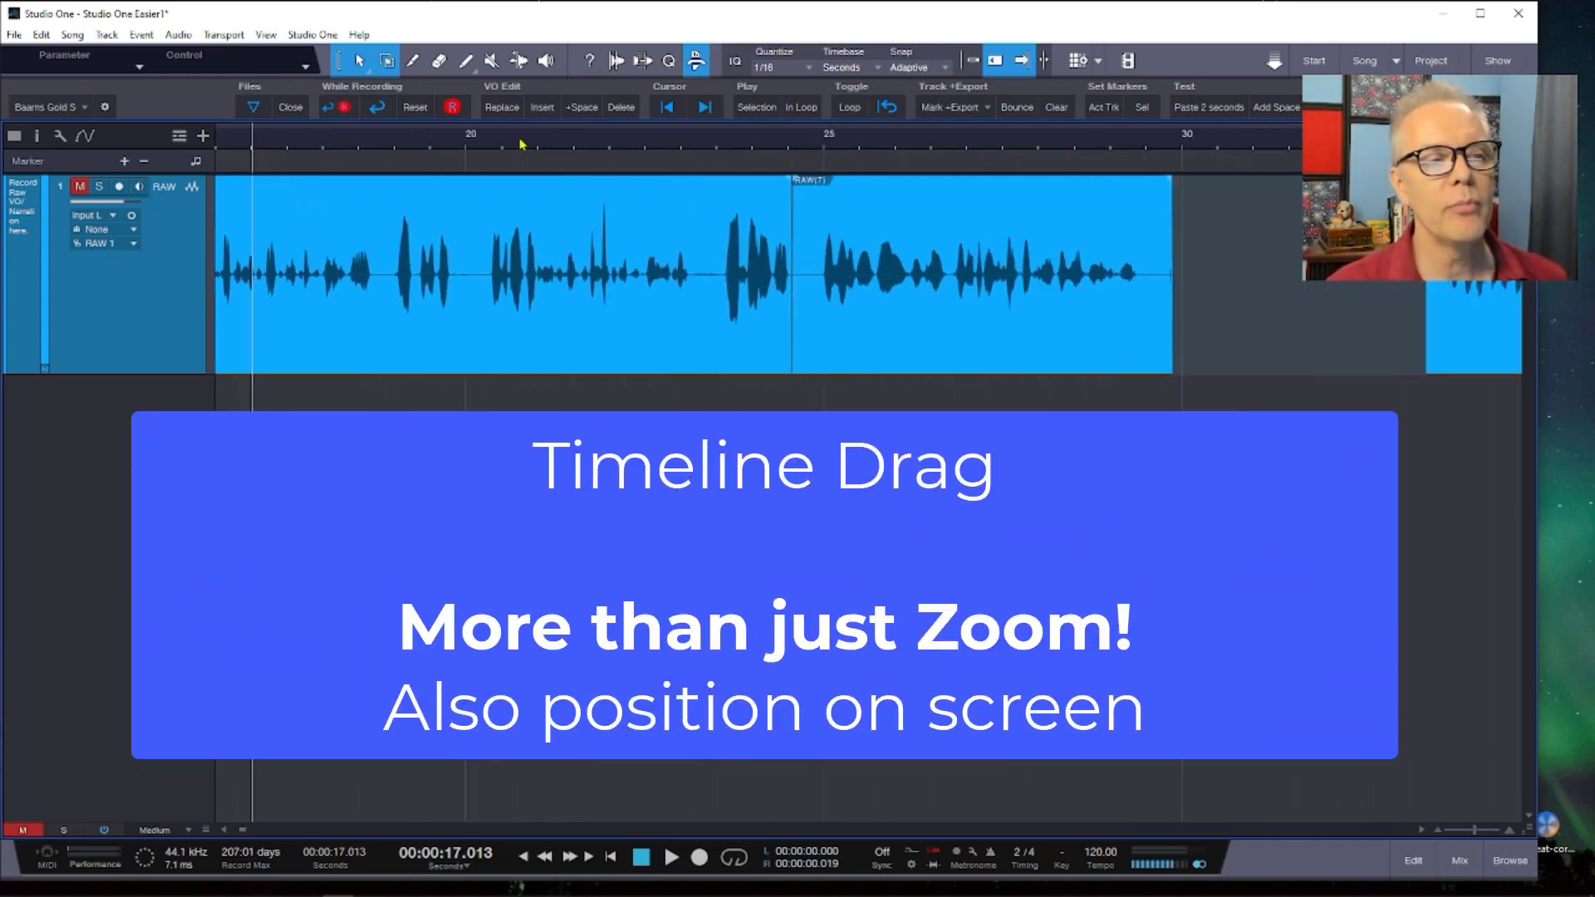
pyautogui.moveTo(521, 144); pyautogui.dragTo(296, 162)
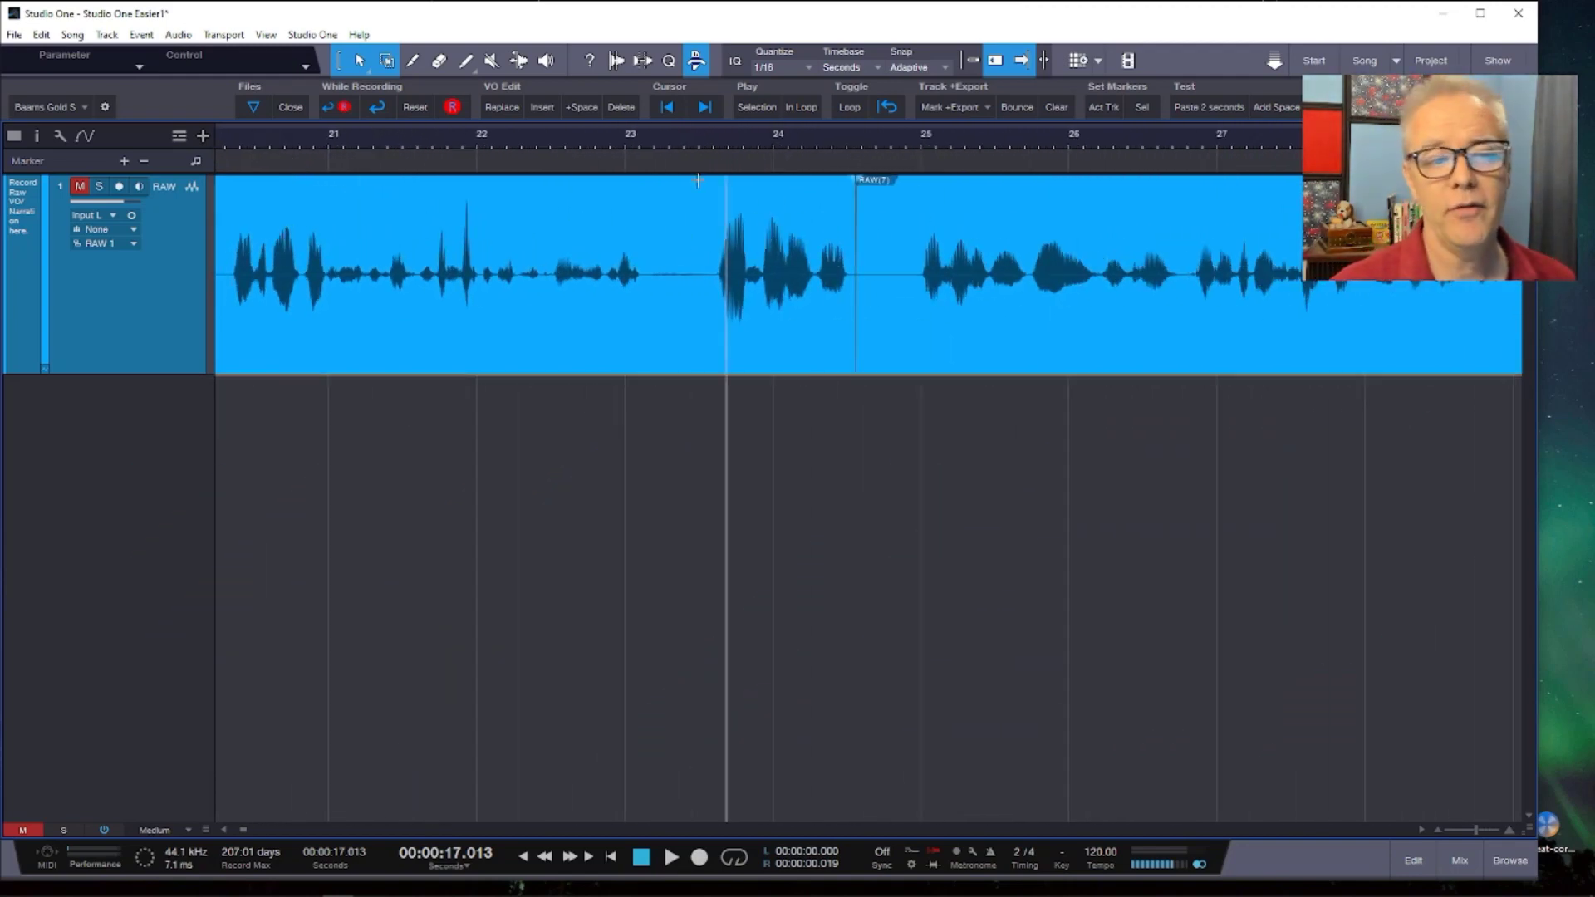
# Place the playback cursor at about 24 s, zoom the timeline out around it, and move the cursor to about 17.3 s.
pyautogui.click(779, 139)
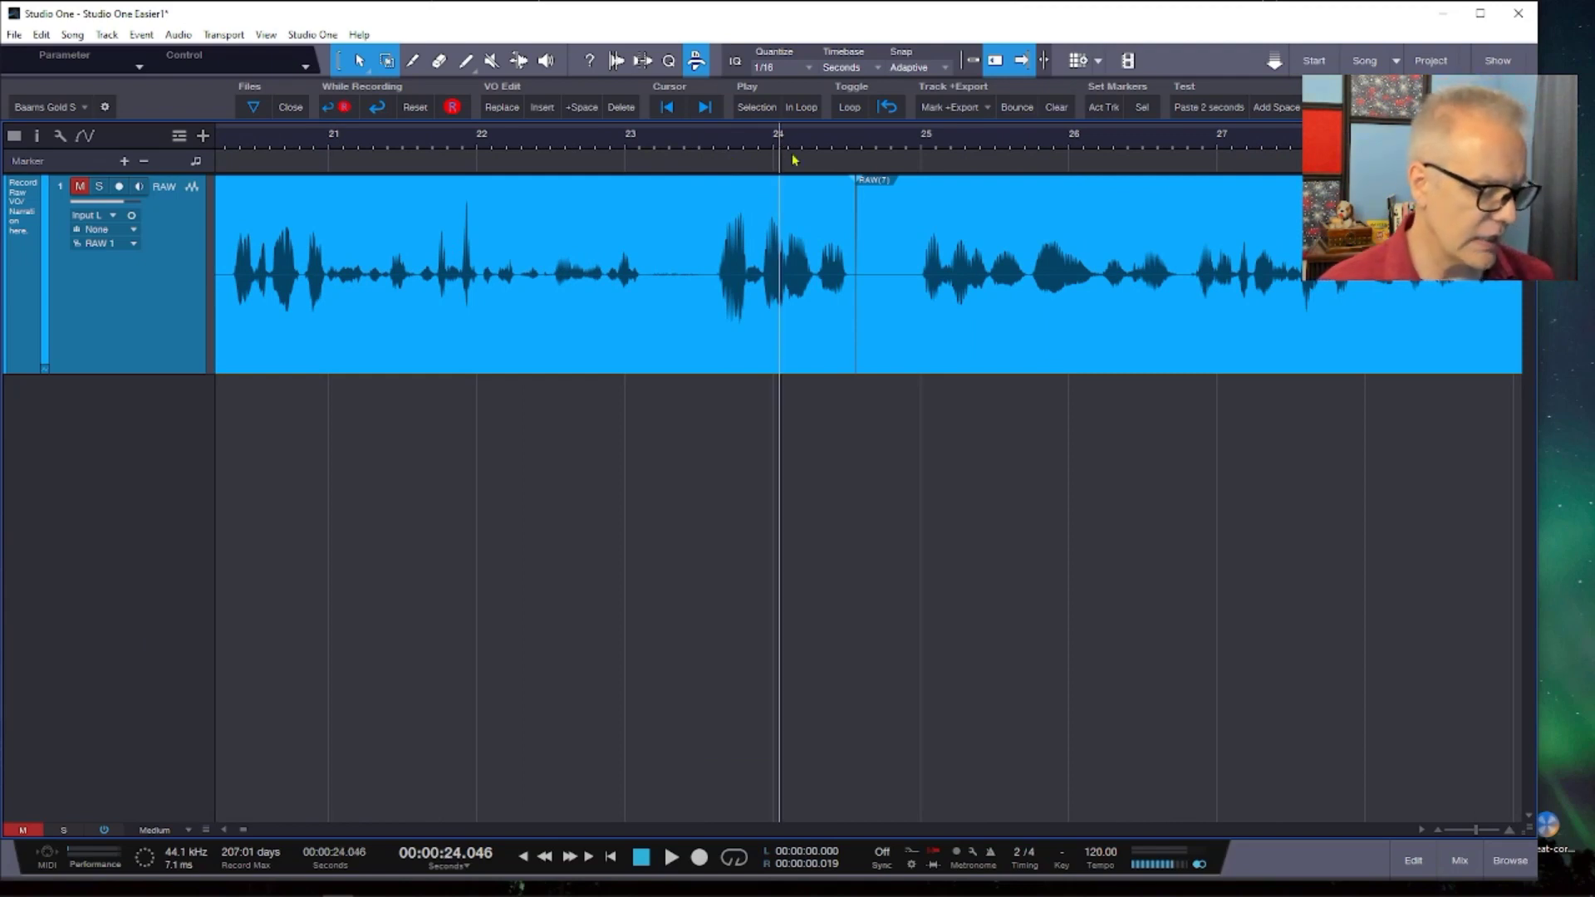
pyautogui.press('e')
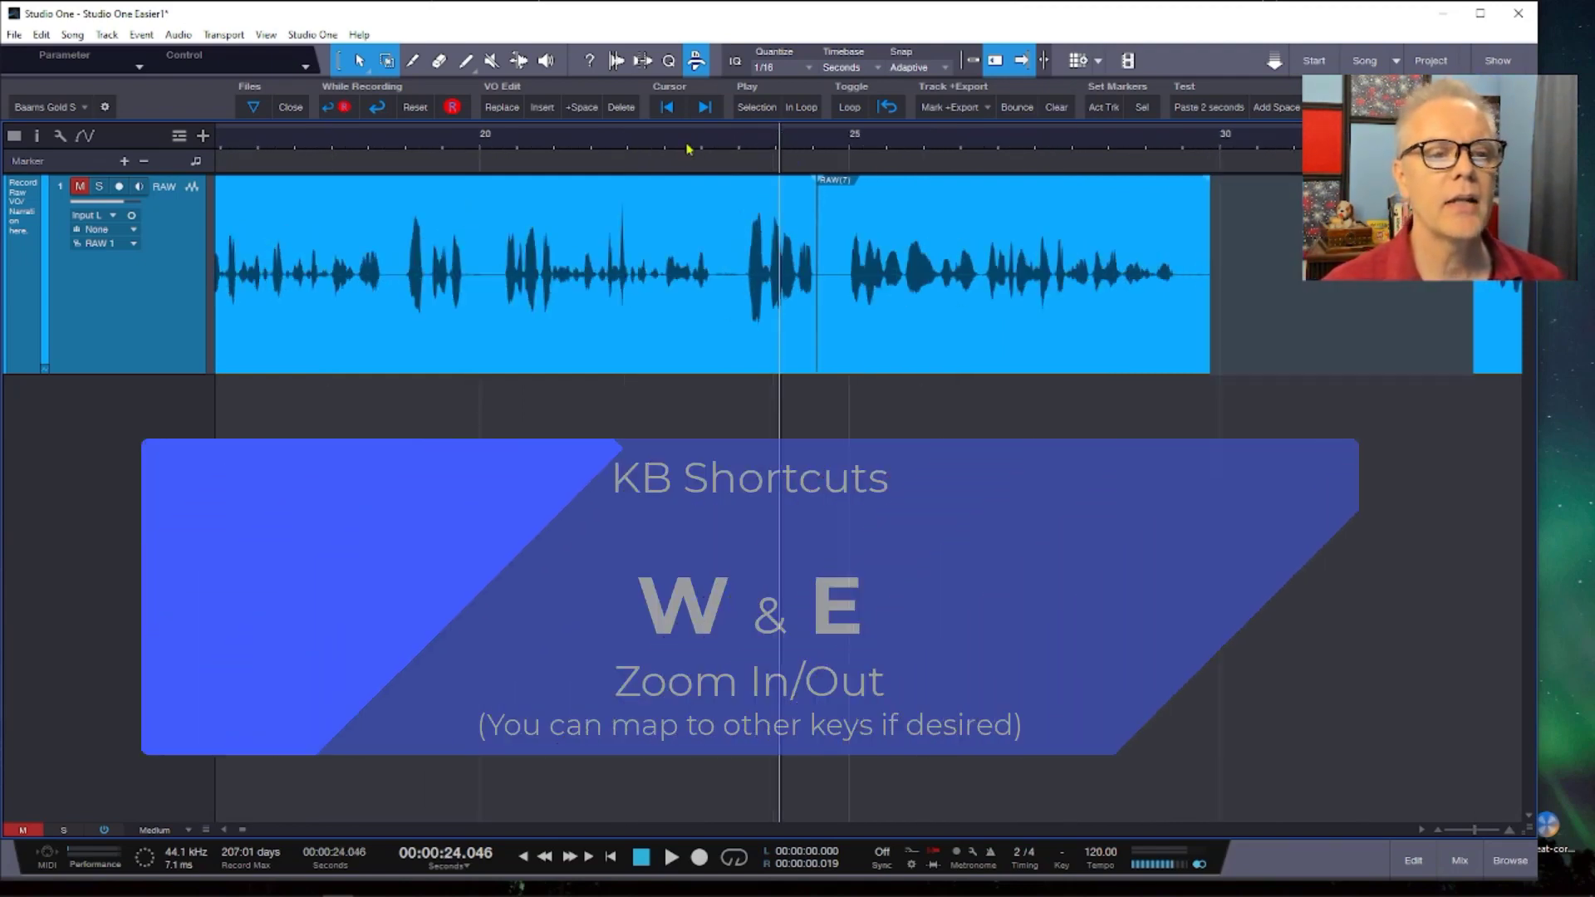
pyautogui.click(283, 146)
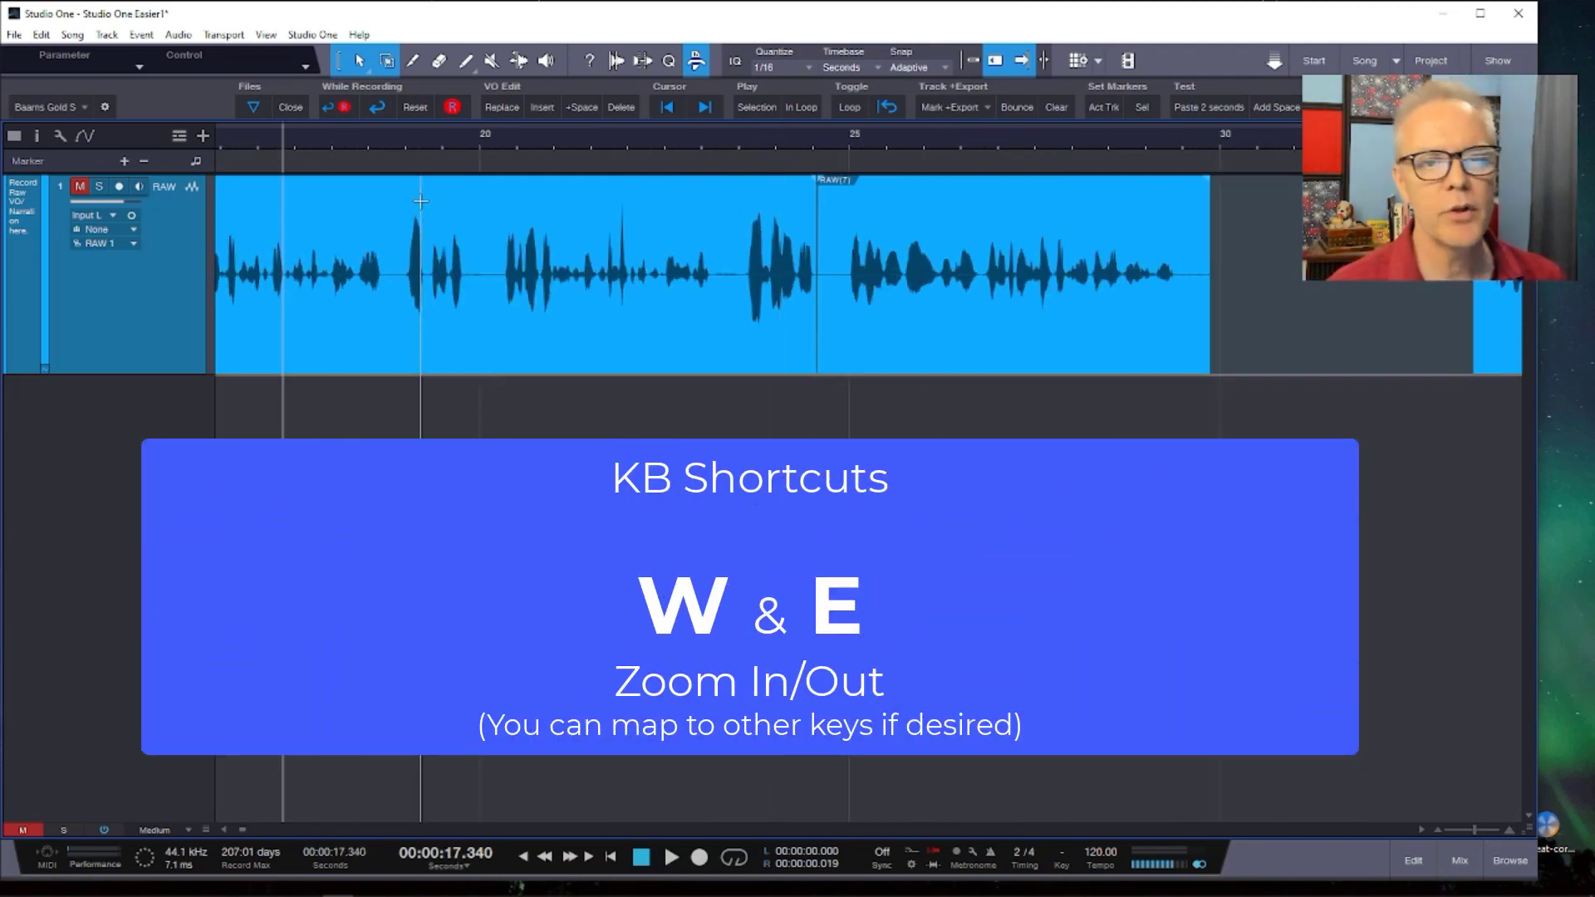
# Place the playback cursor at about 20 s and repeatedly zoom the timeline in and out around it.
pyautogui.click(485, 143)
pyautogui.press('w')
pyautogui.press('e')
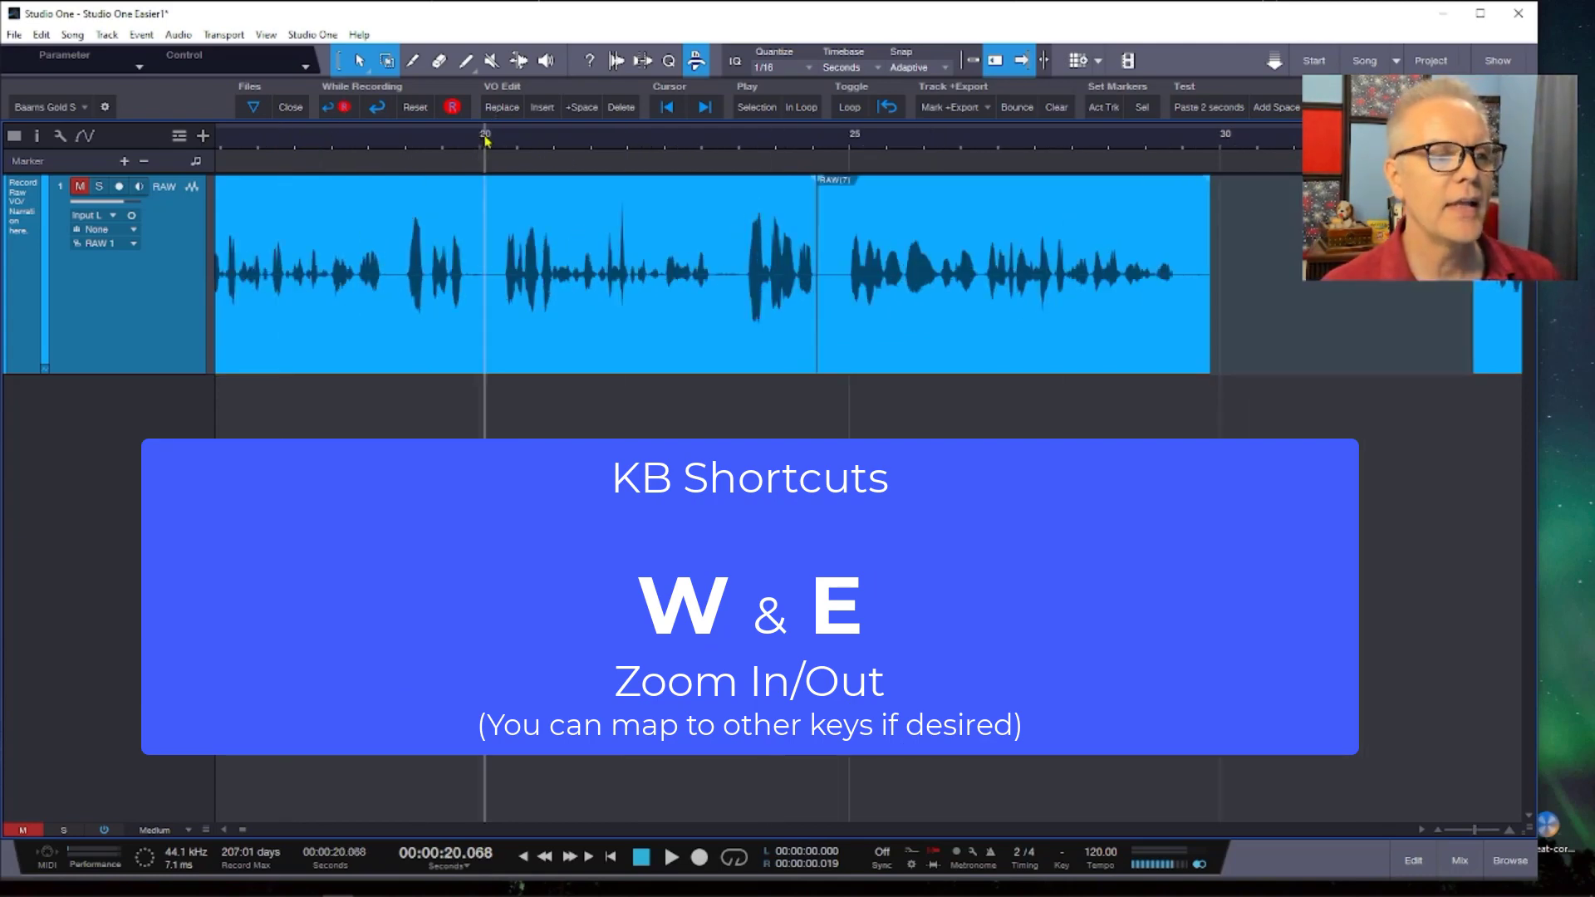
pyautogui.press('w')
pyautogui.press('w')
pyautogui.press('w')
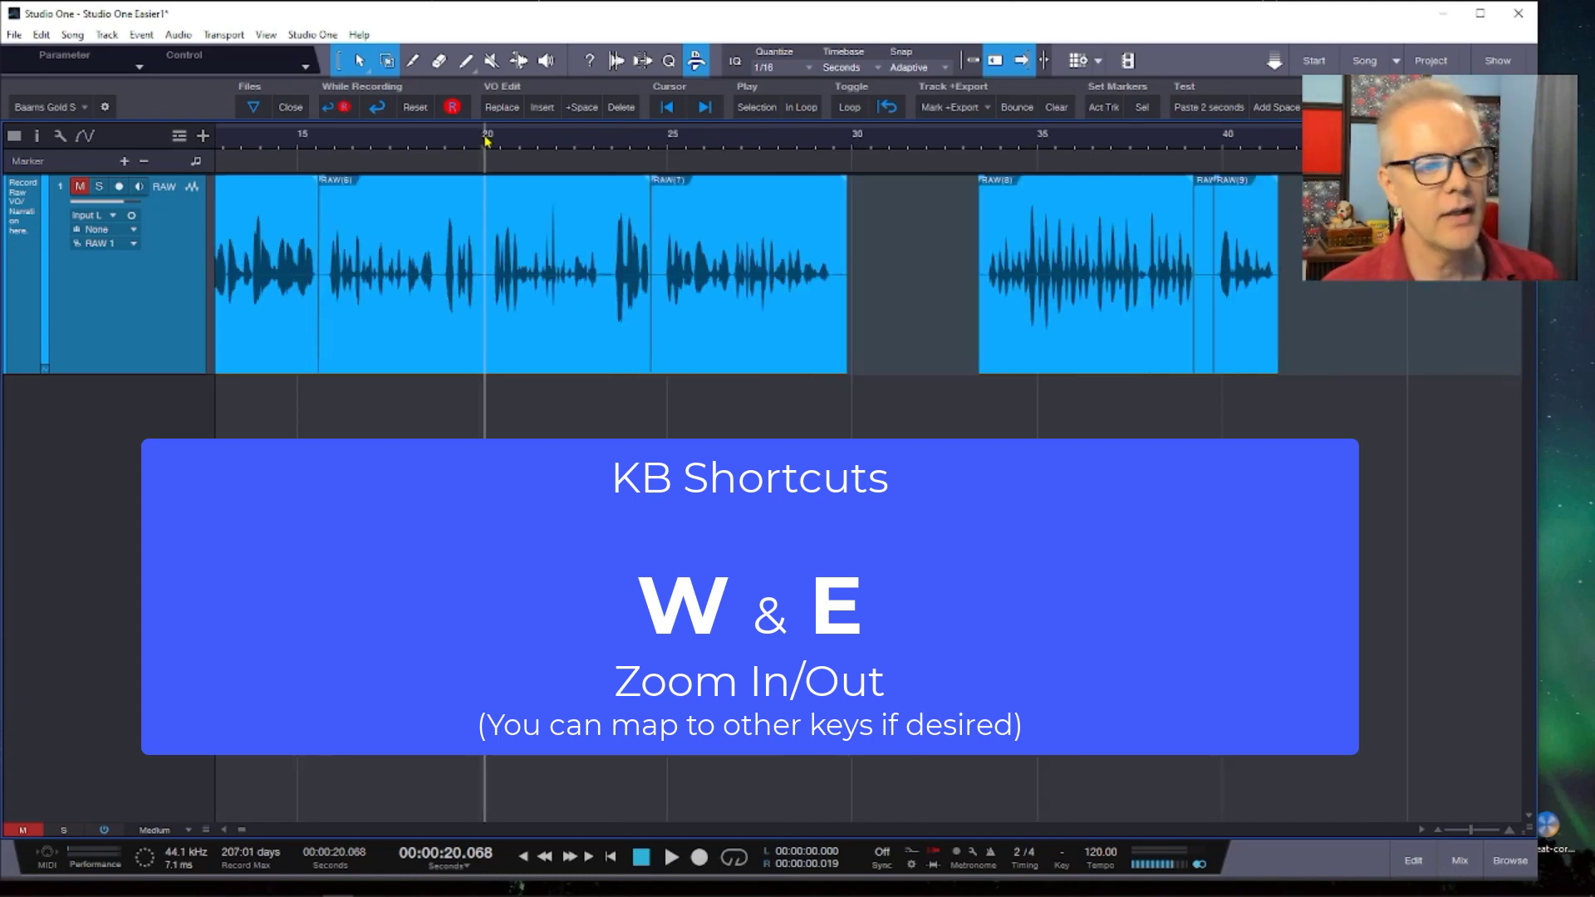
pyautogui.press('e')
pyautogui.press('e')
pyautogui.press('e')
pyautogui.press('e')
pyautogui.press('e')
pyautogui.press('w')
pyautogui.press('e')
pyautogui.press('e')
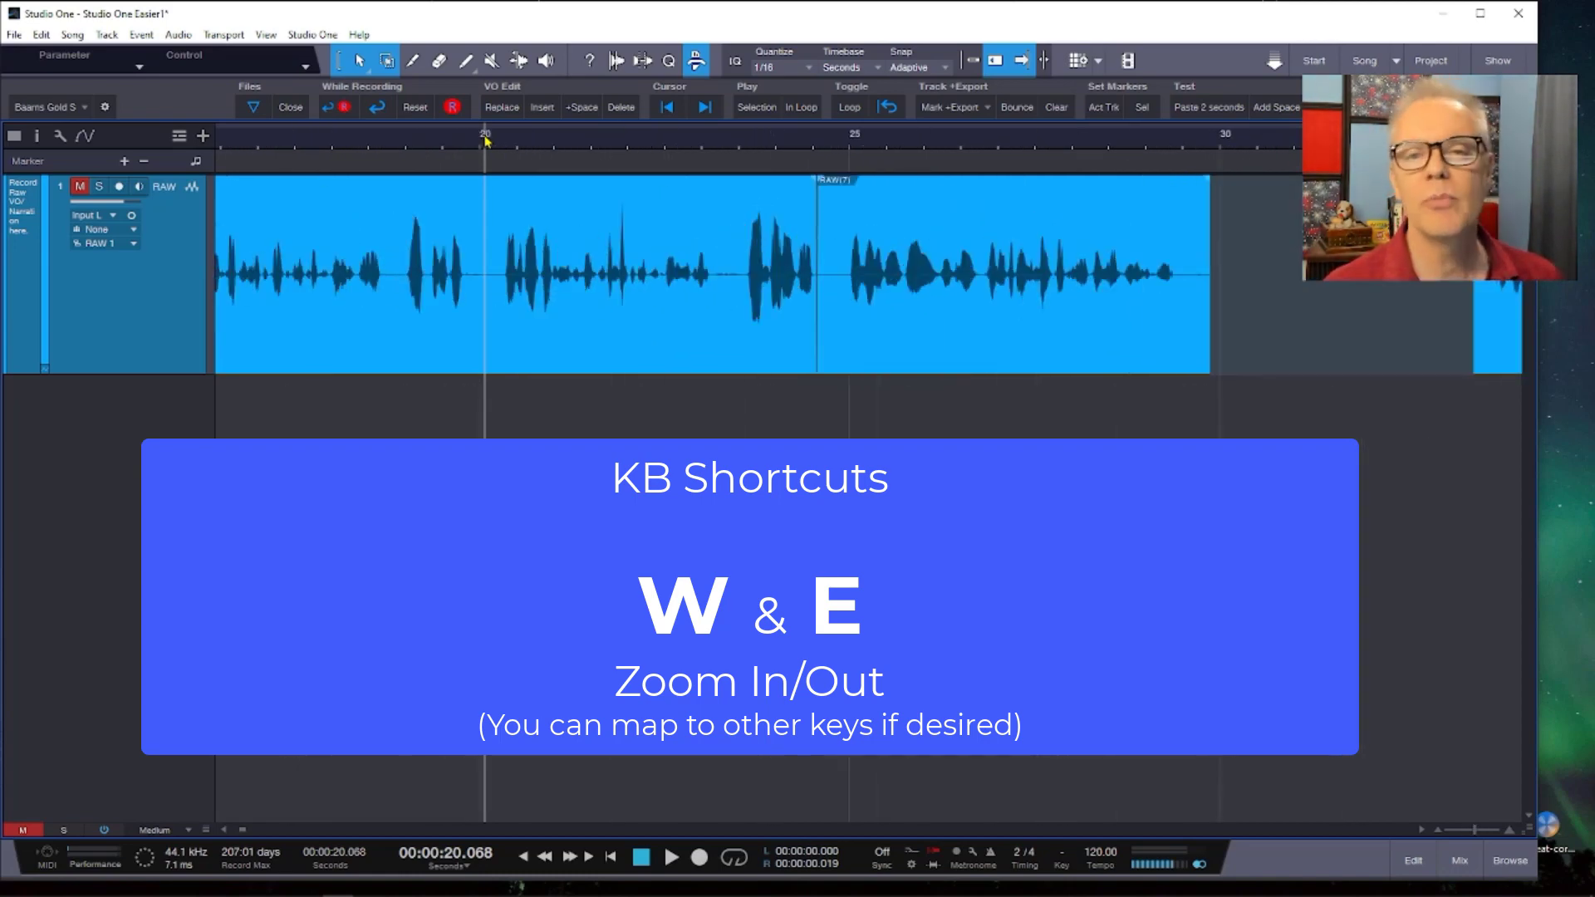
pyautogui.press('w')
pyautogui.press('w')
pyautogui.press('w')
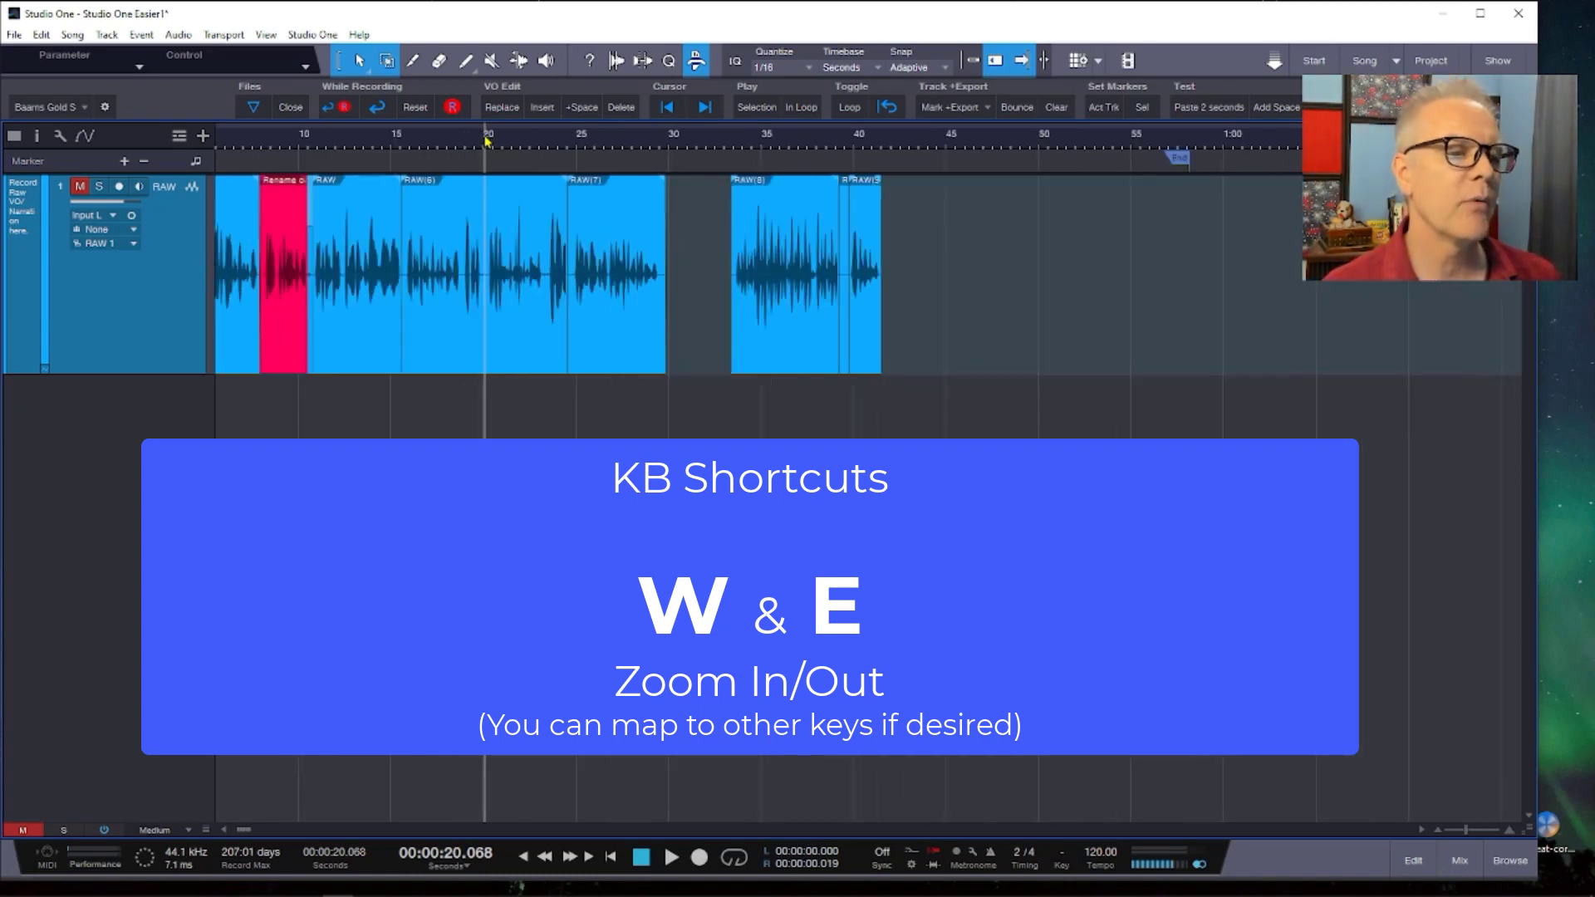
pyautogui.press('e')
pyautogui.press('w')
pyautogui.press('w')
pyautogui.press('e')
pyautogui.press('e')
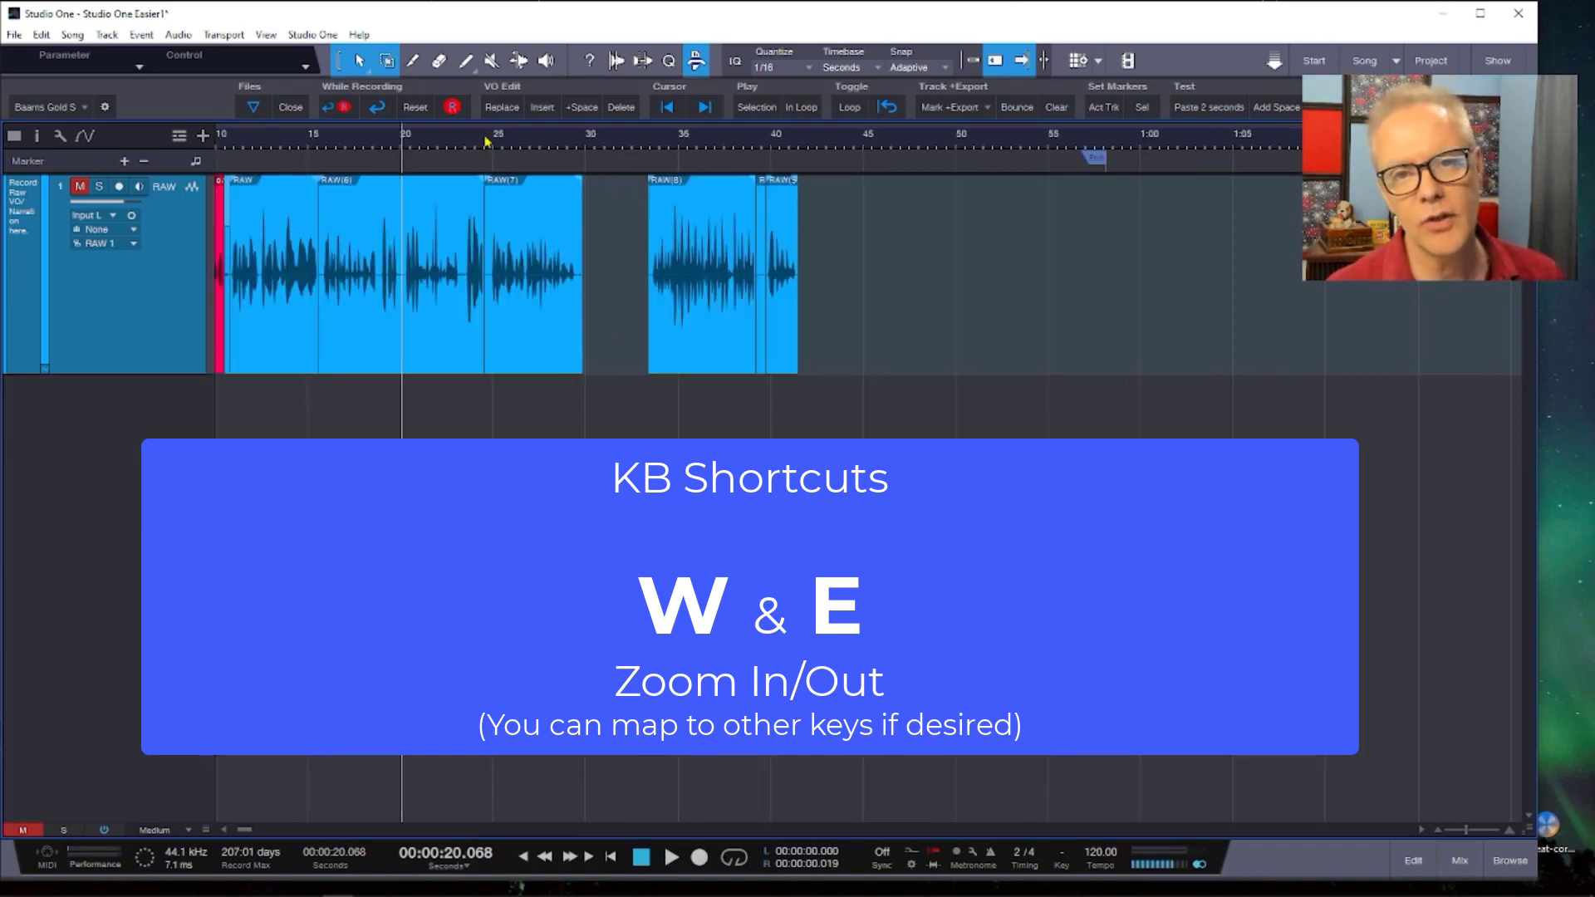
pyautogui.press('w')
pyautogui.press('w')
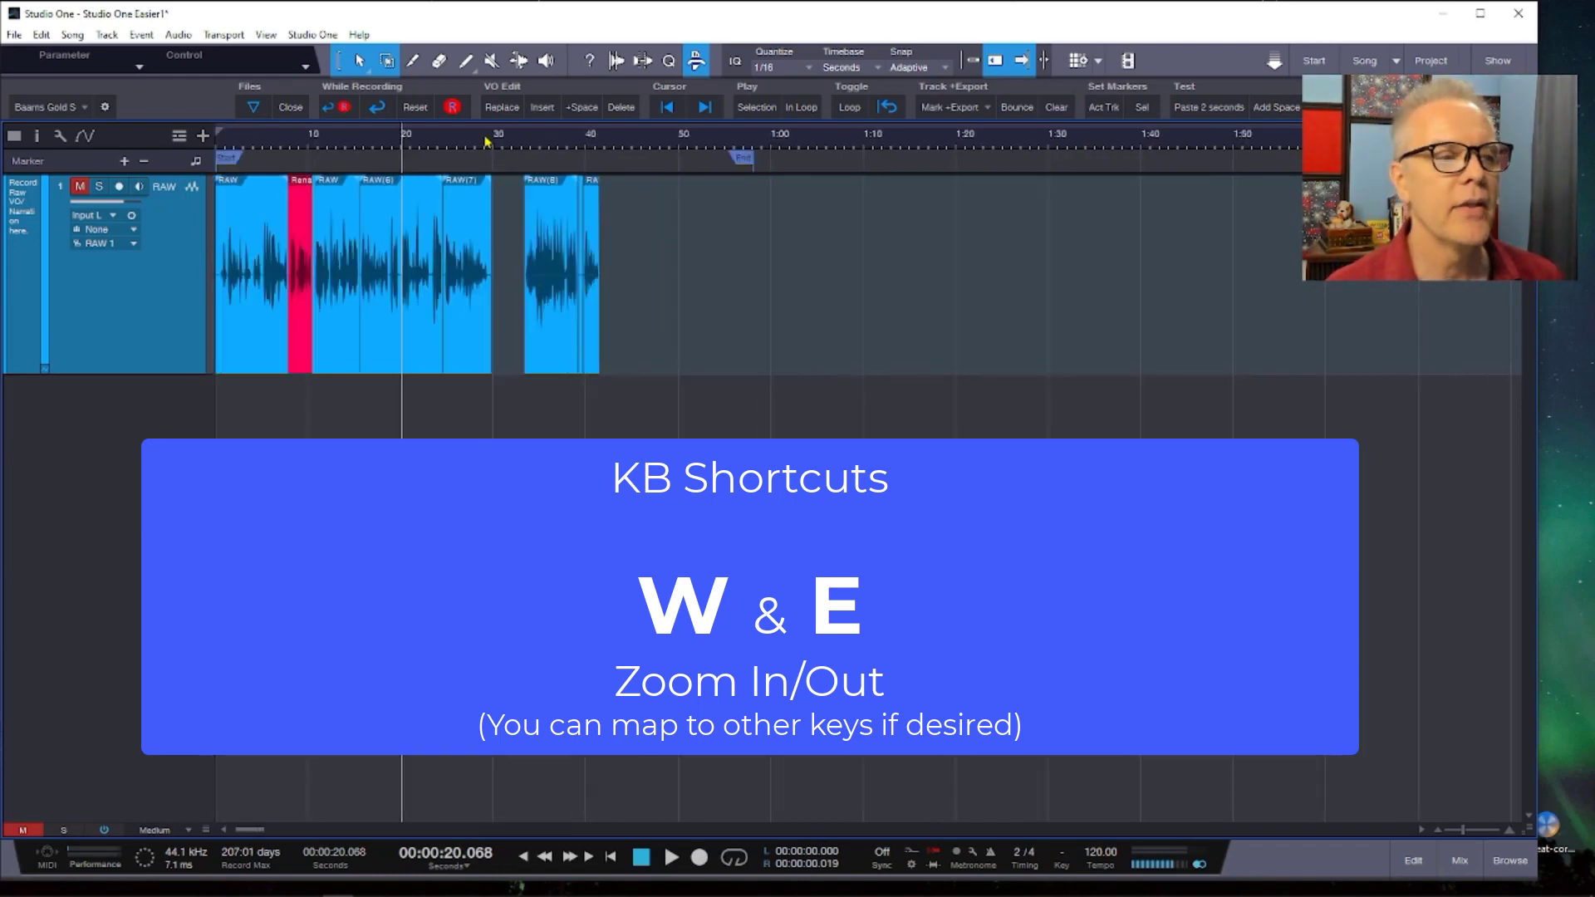
pyautogui.press('e')
pyautogui.press('e')
pyautogui.press('e')
pyautogui.press('w')
pyautogui.press('w')
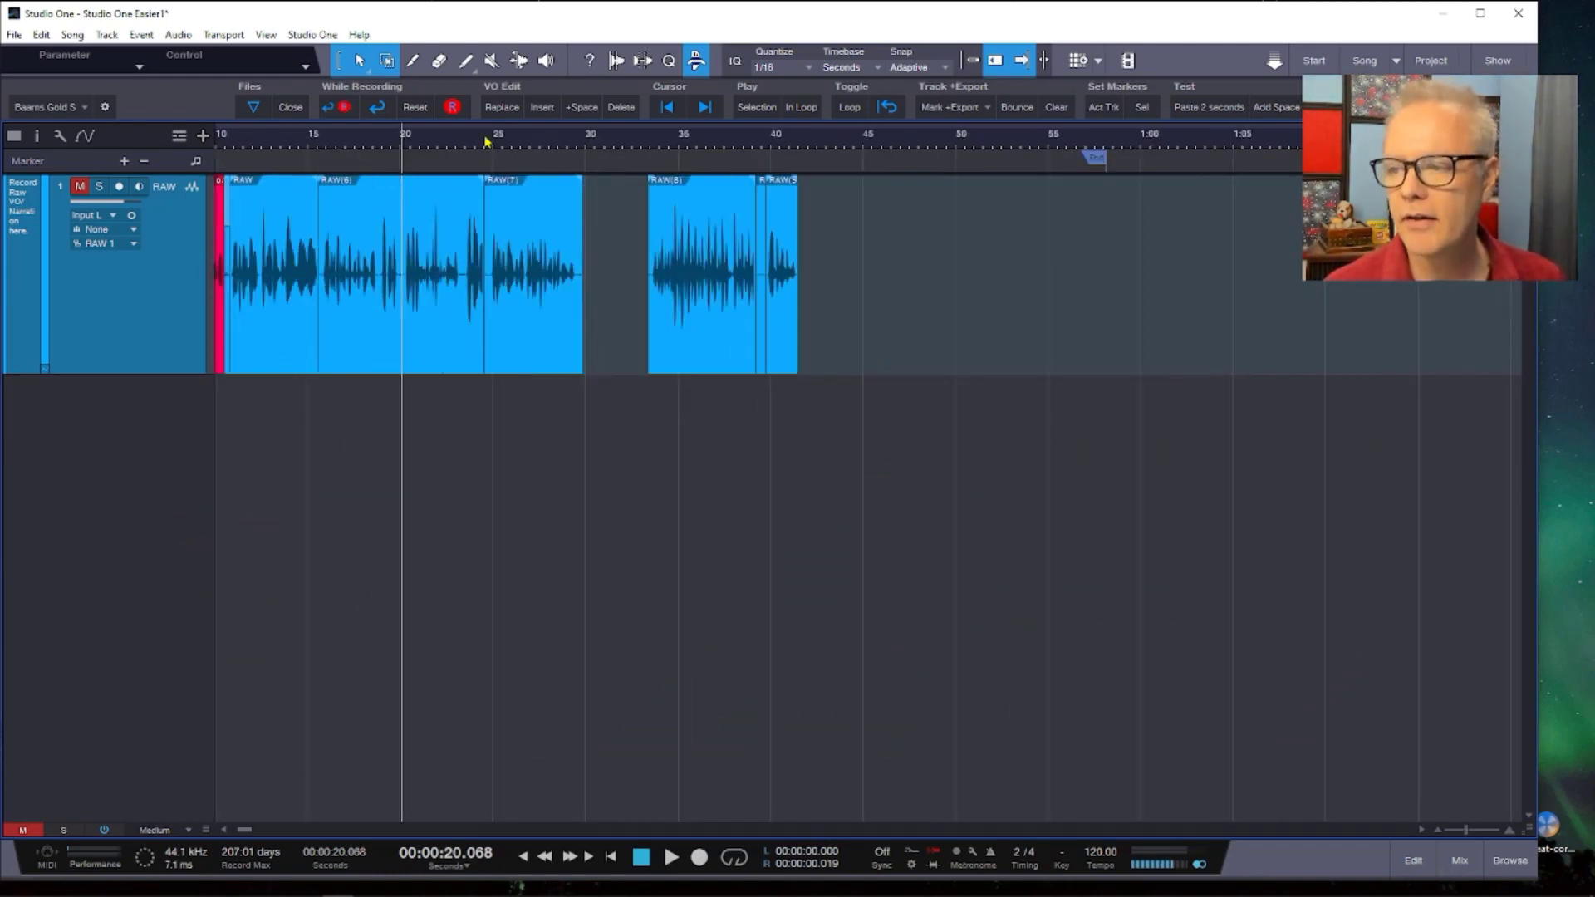
pyautogui.press('e')
pyautogui.press('e')
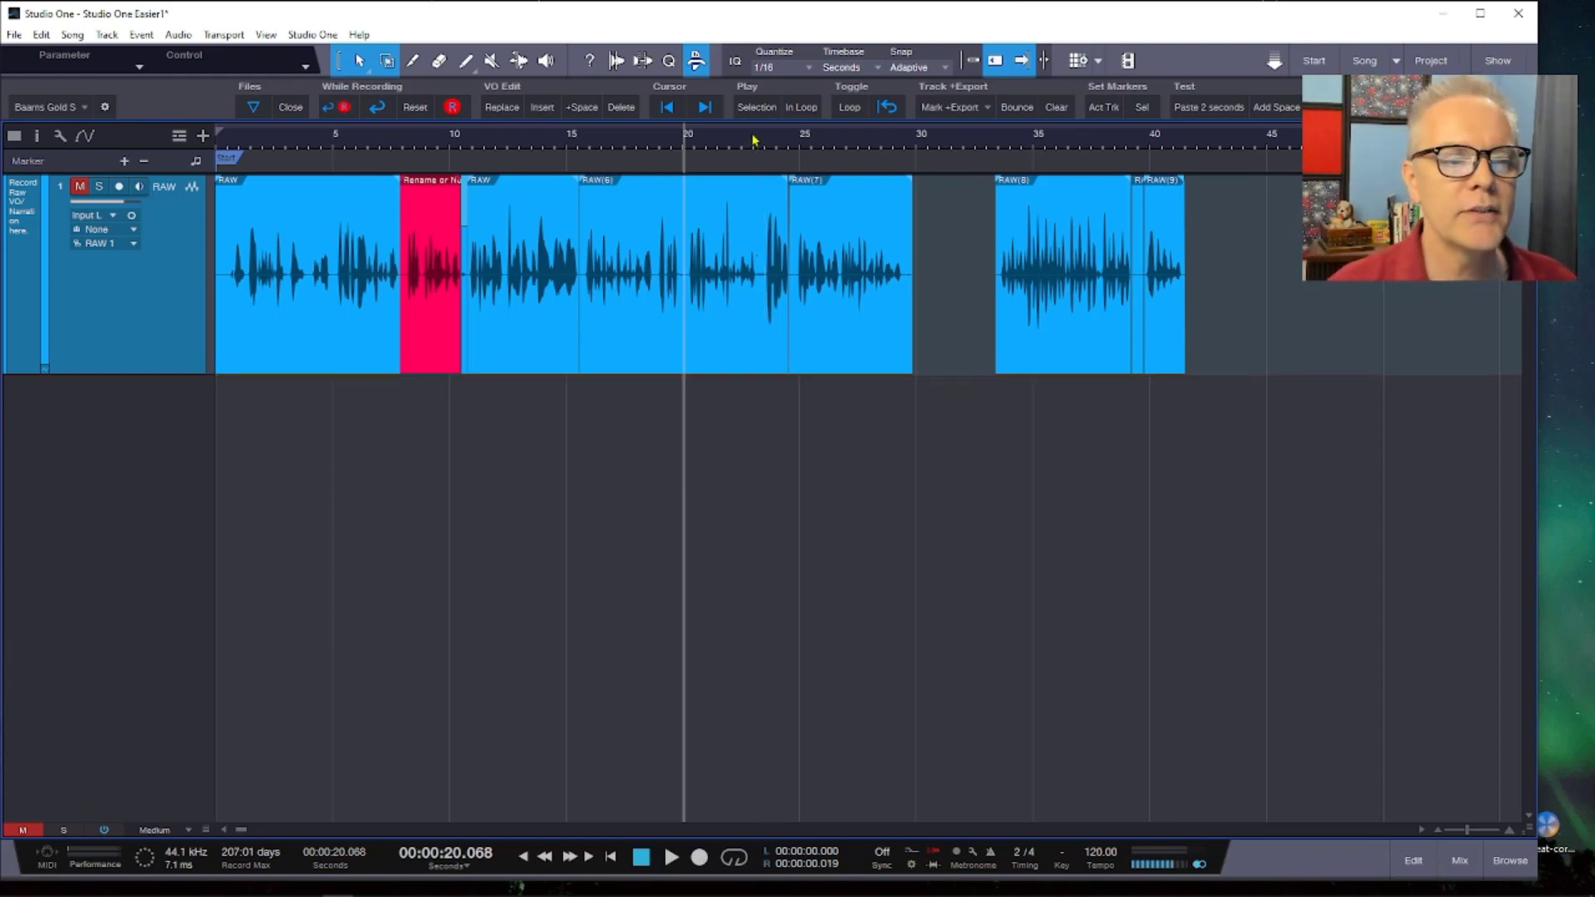
# Try splitting the quiet range from 23.135 to 23.598 s into its own event, and undo the split.
pyautogui.moveTo(754, 139); pyautogui.dragTo(769, 167)
pyautogui.moveTo(783, 241); pyautogui.dragTo(820, 241)
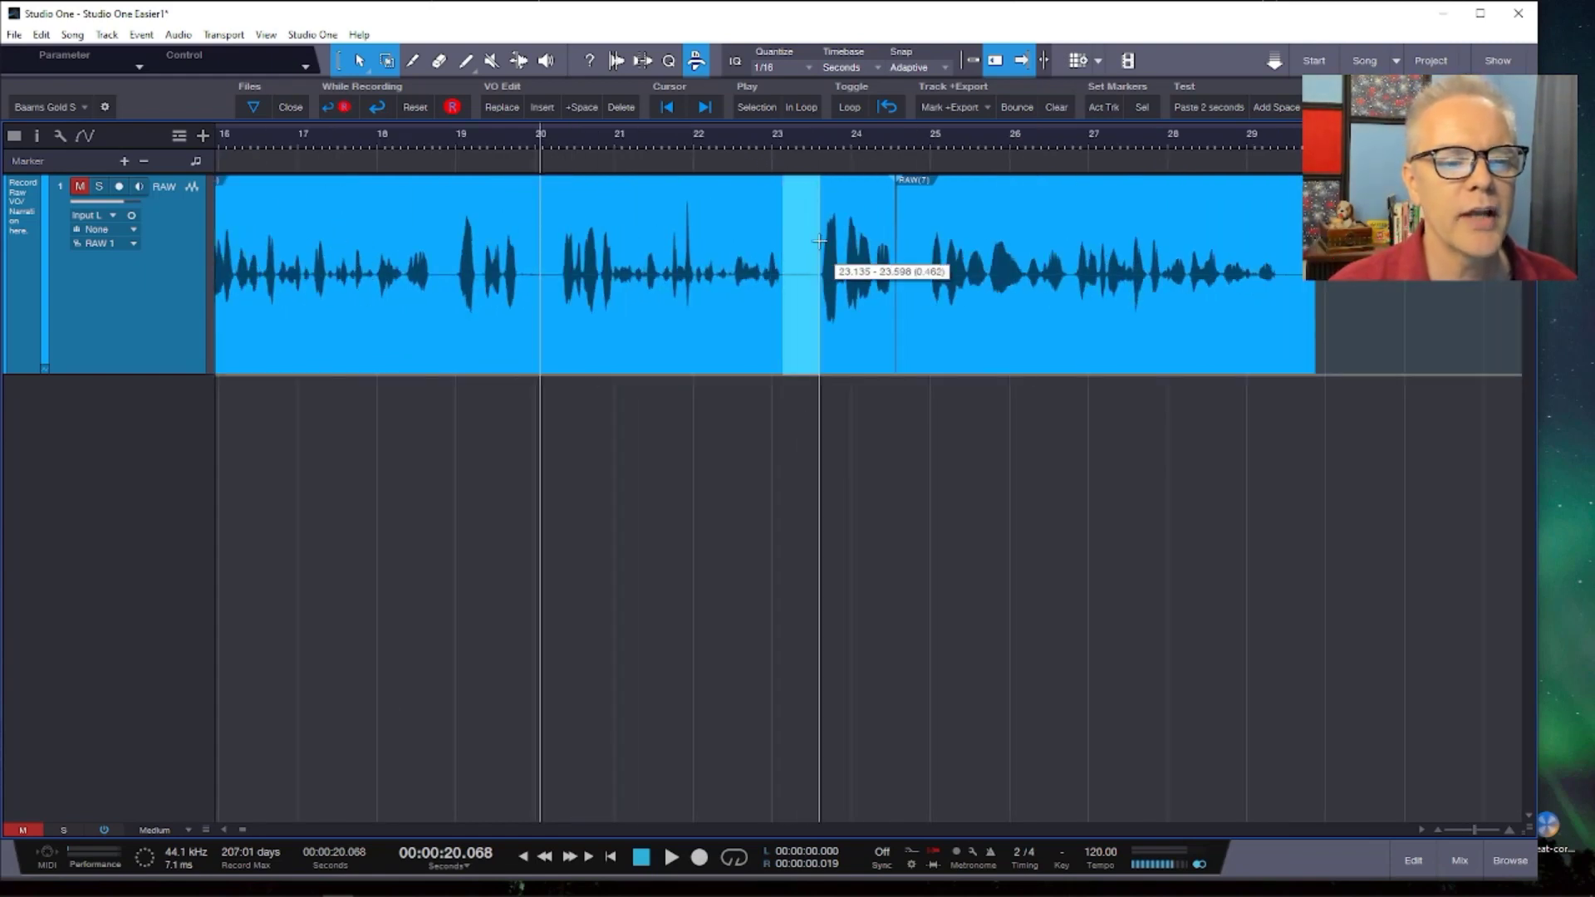
pyautogui.doubleClick(793, 190)
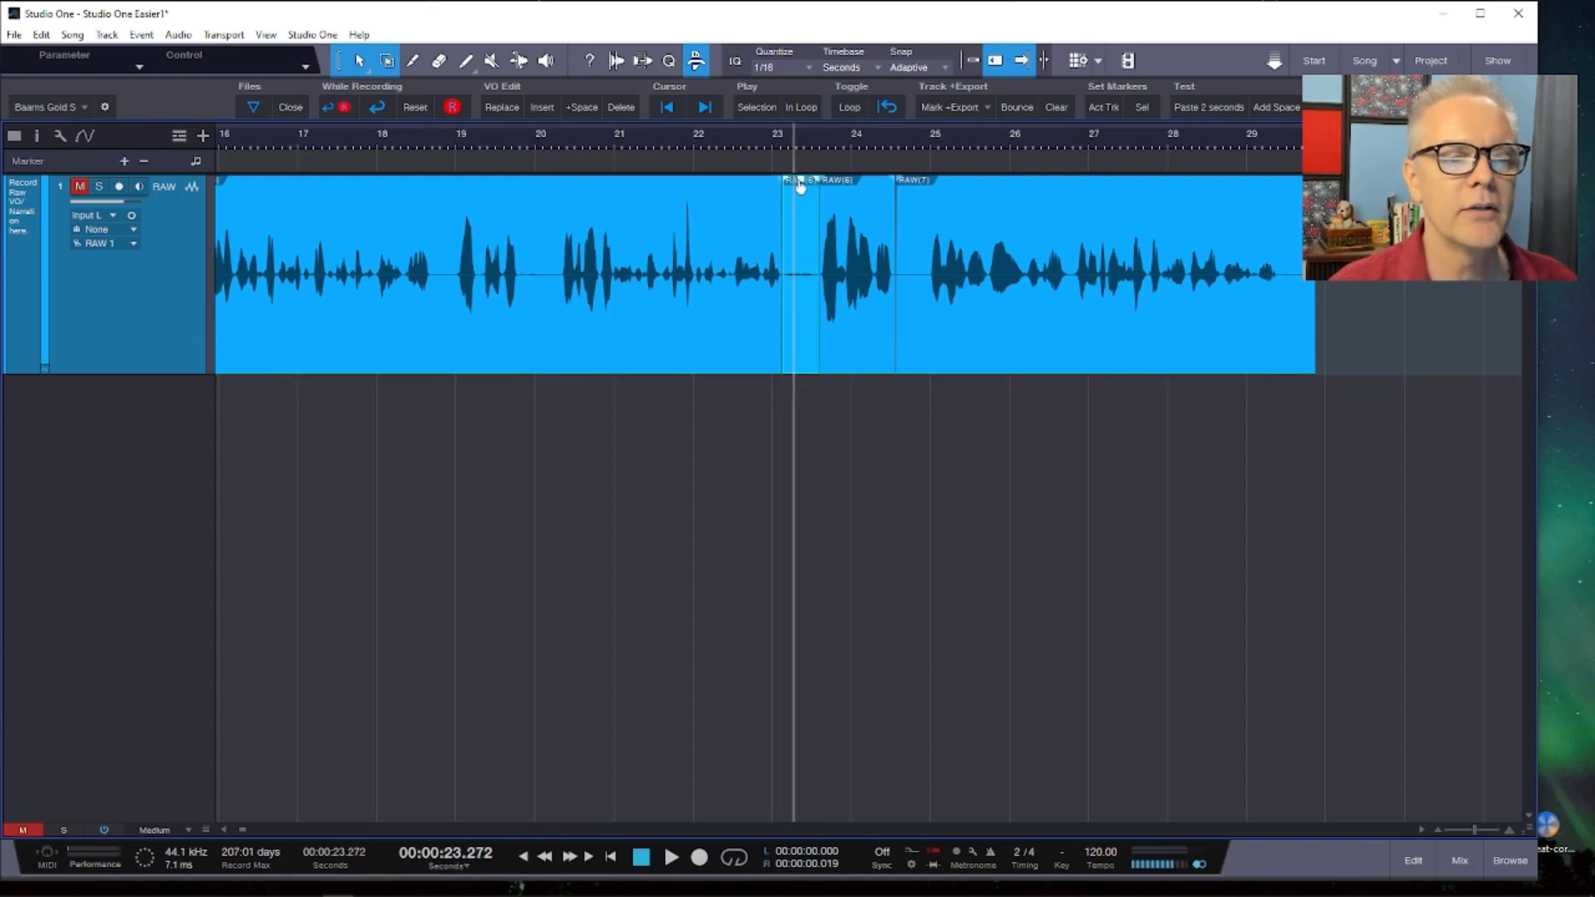
pyautogui.moveTo(799, 186)
pyautogui.mouseDown()
pyautogui.moveTo(799, 242)
pyautogui.moveTo(805, 184)
pyautogui.mouseUp()
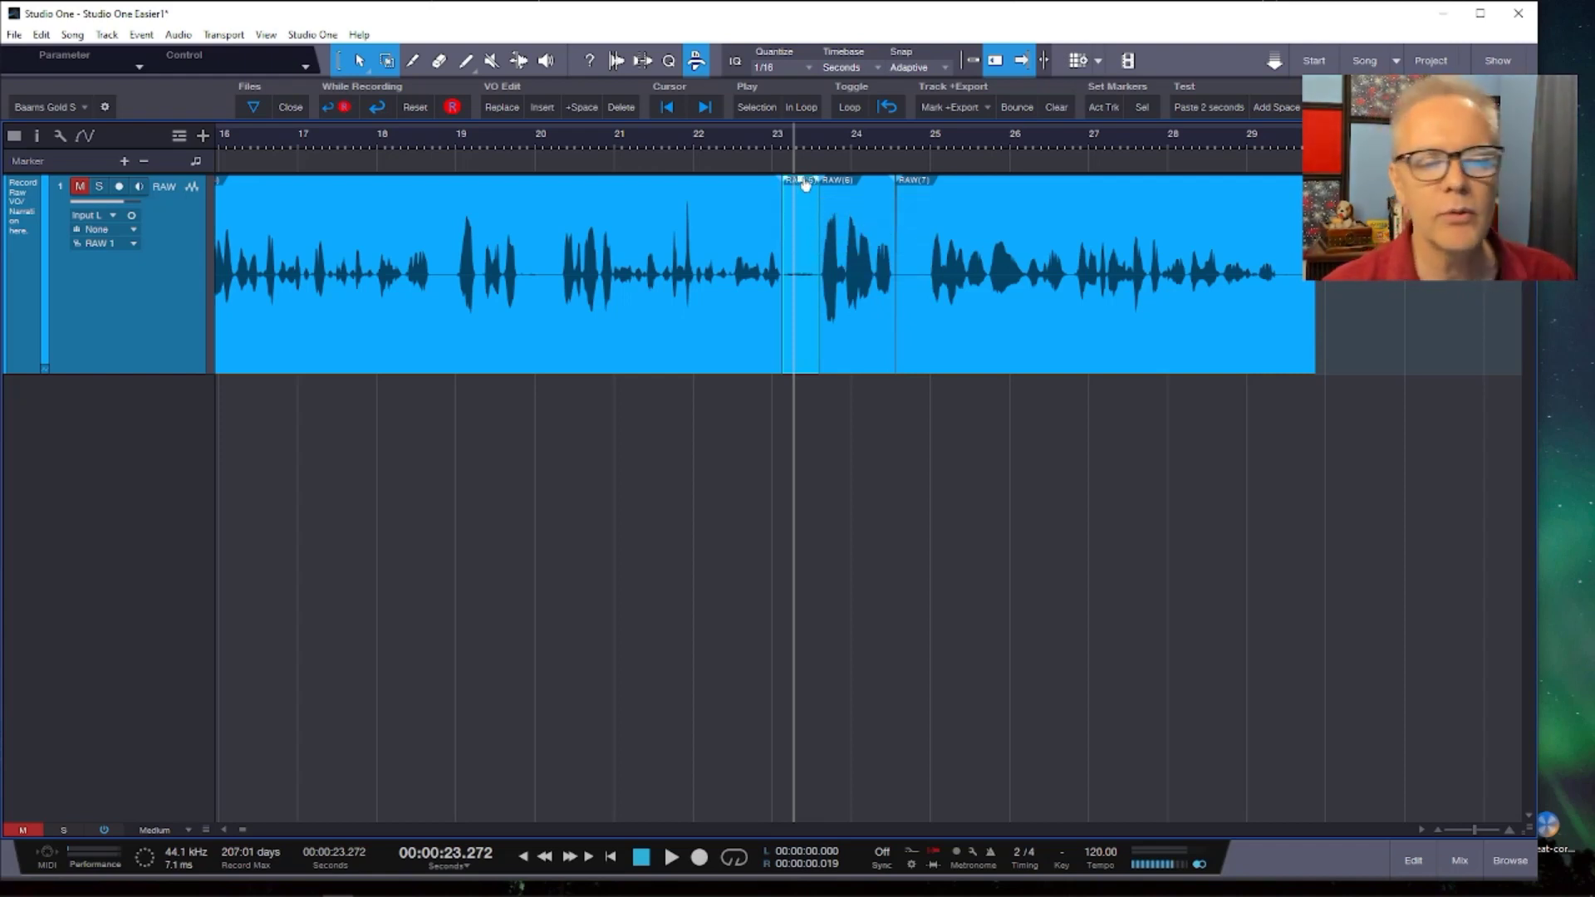
pyautogui.hotkey('ctrl', 'z')
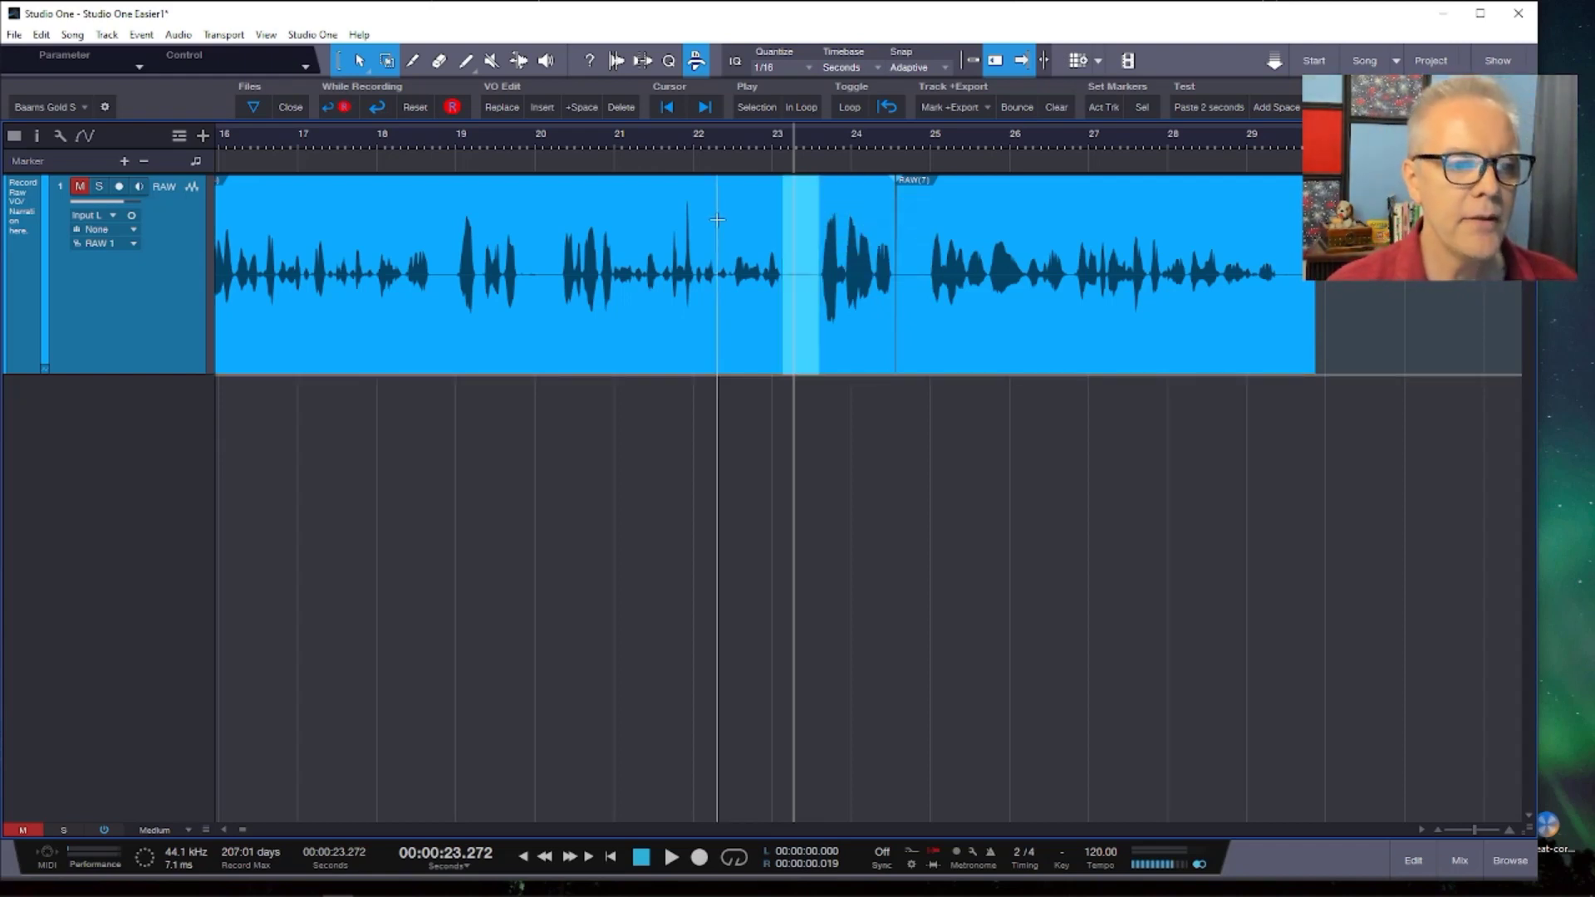
# Select the short quiet range around the 20-second mark and enlarge the waveform's vertical display to reveal the low-level sounds.
pyautogui.click(884, 223)
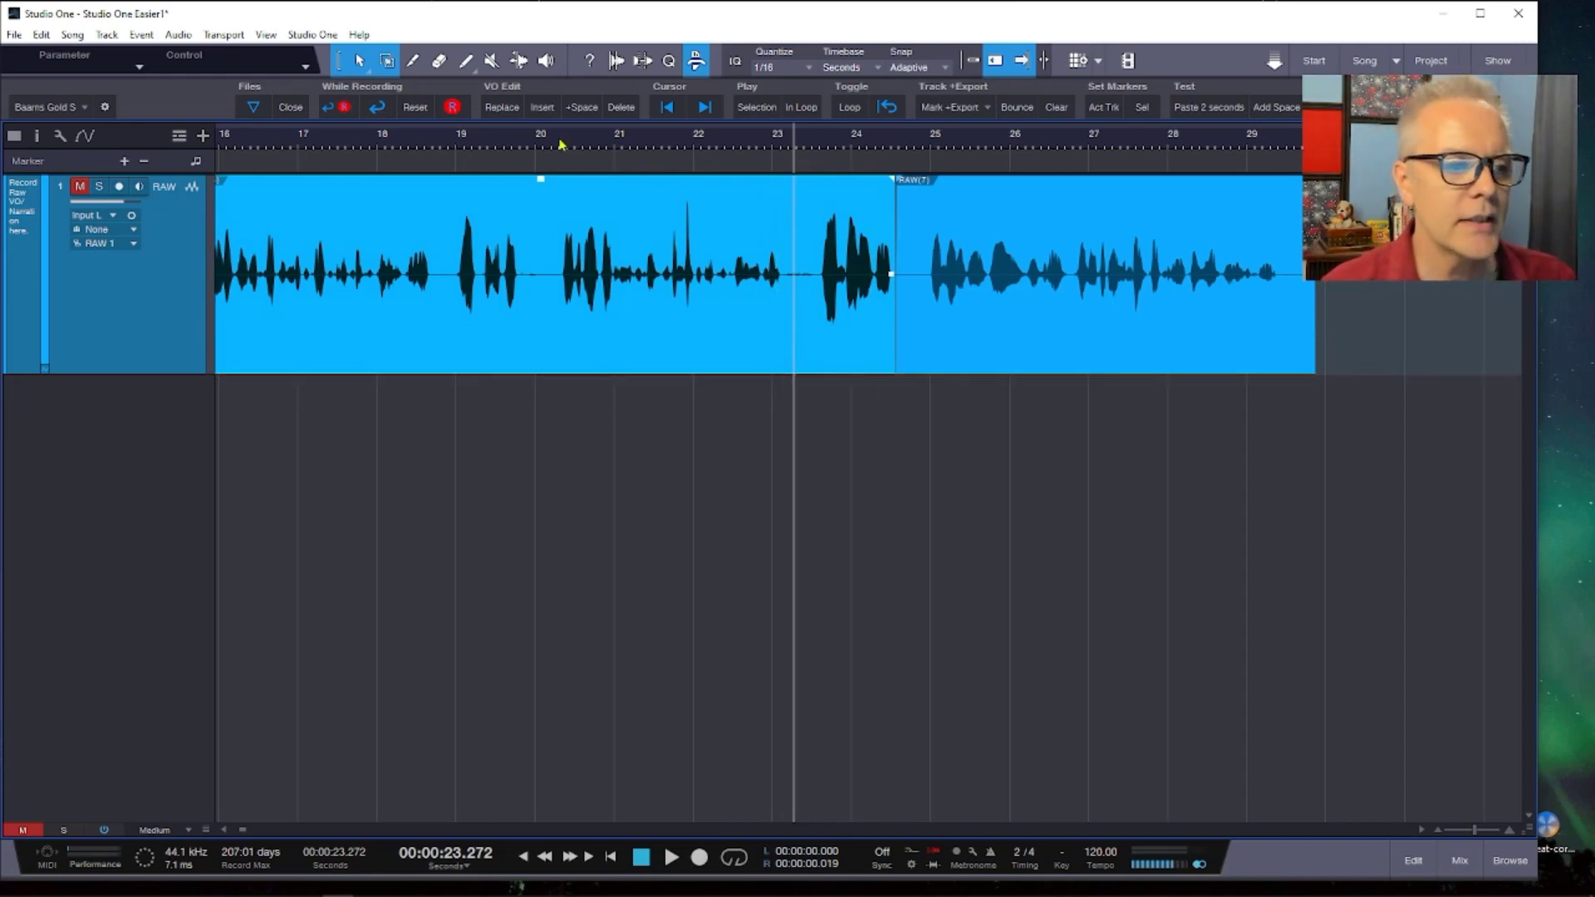
pyautogui.moveTo(520, 243); pyautogui.dragTo(555, 243)
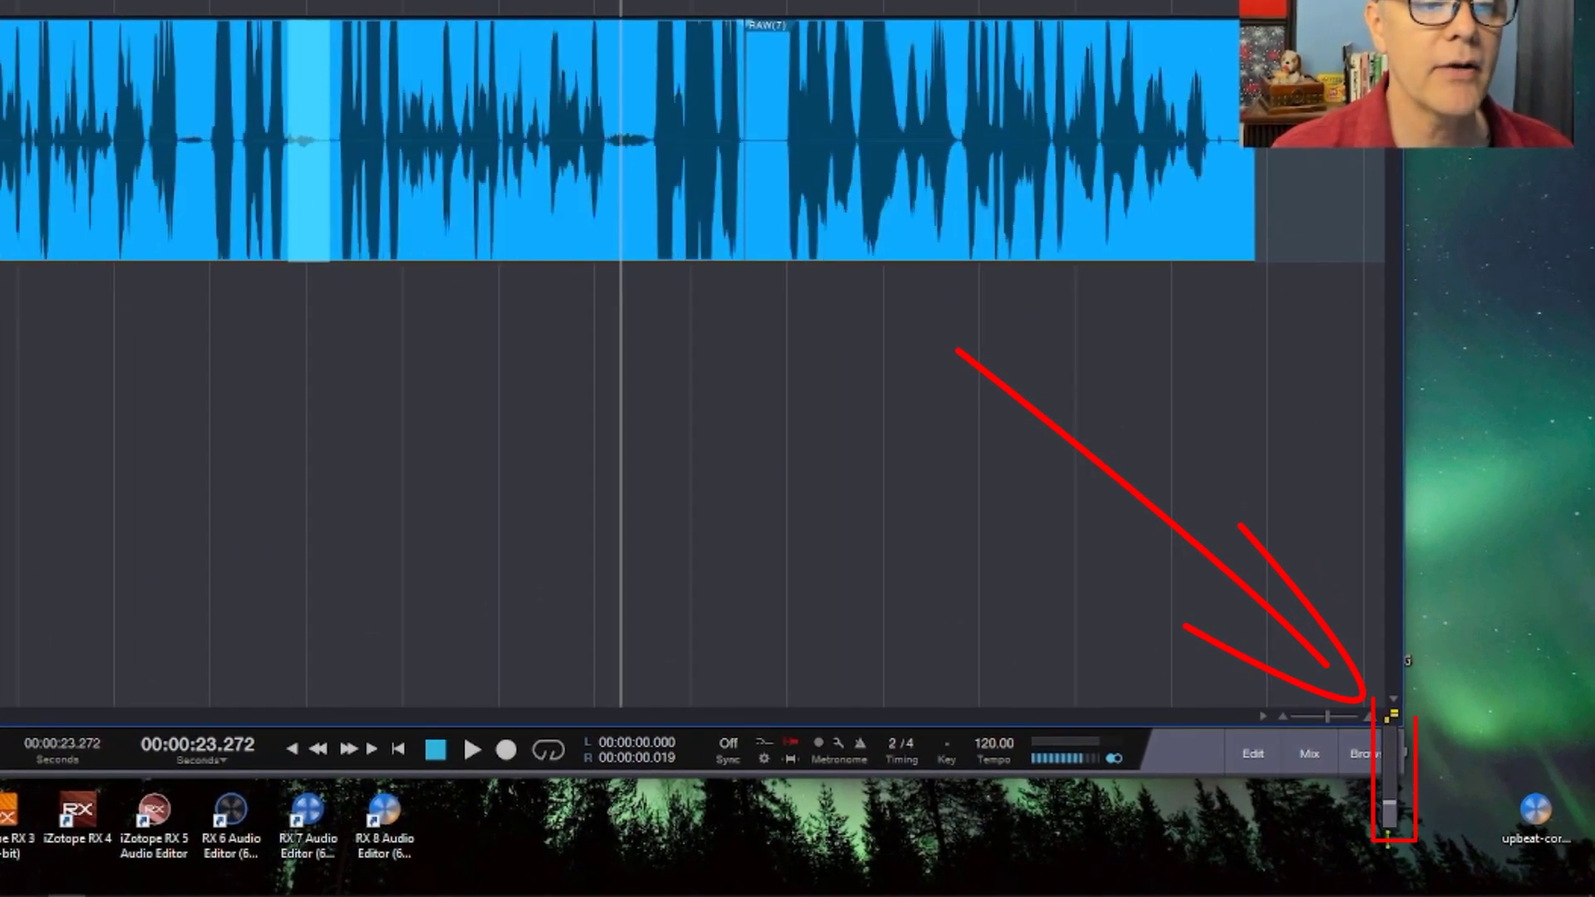
pyautogui.moveTo(1387, 839); pyautogui.dragTo(1397, 803)
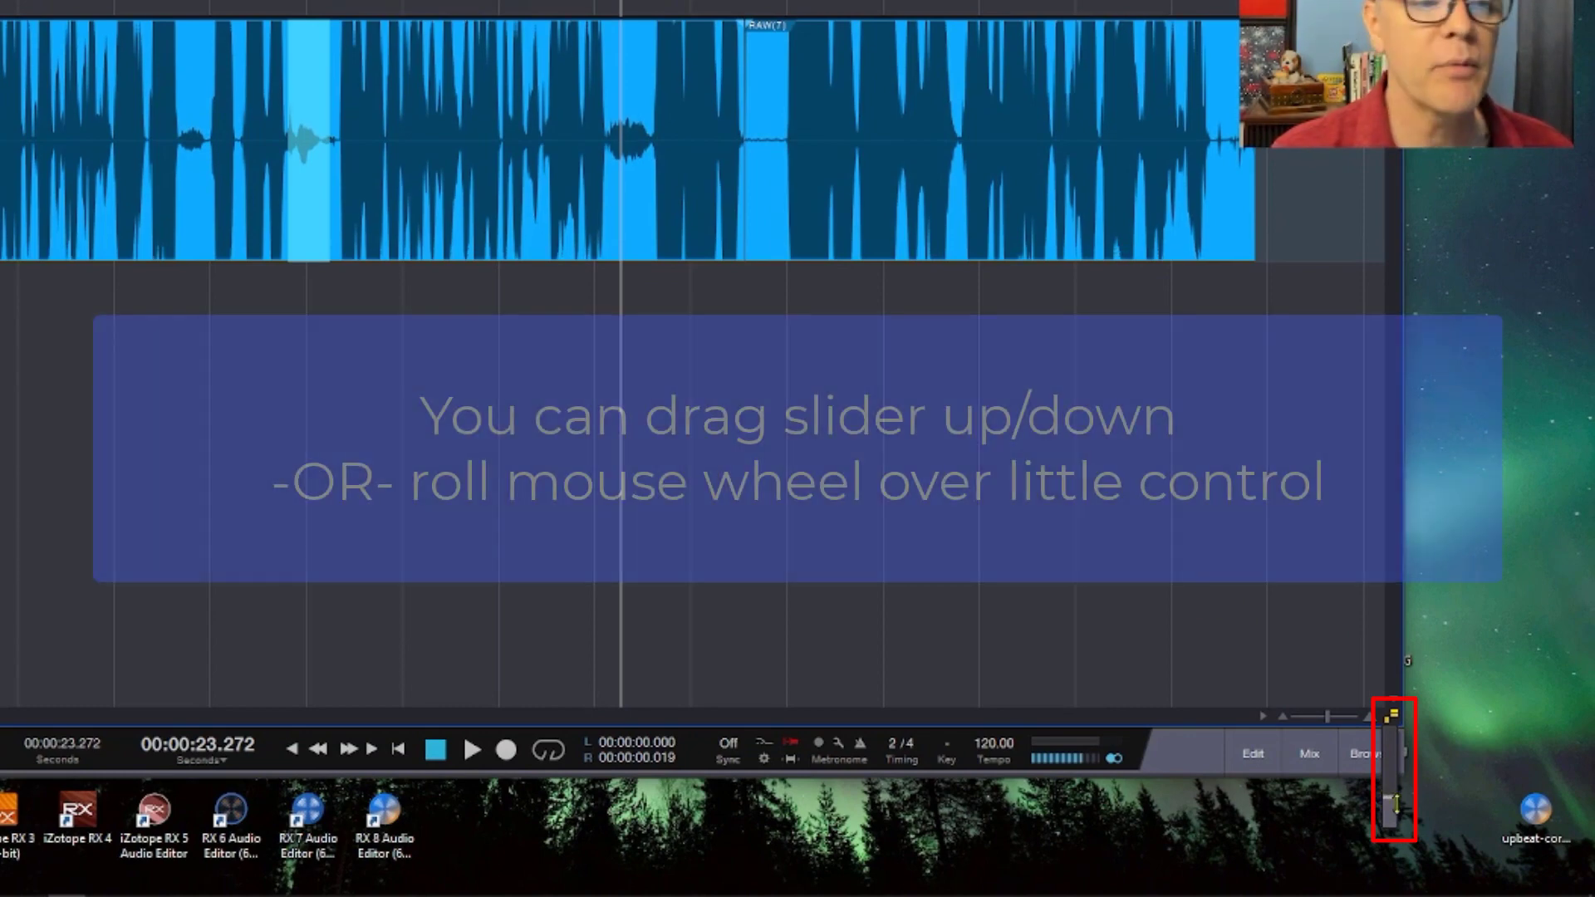
pyautogui.moveTo(1389, 829); pyautogui.dragTo(1389, 839)
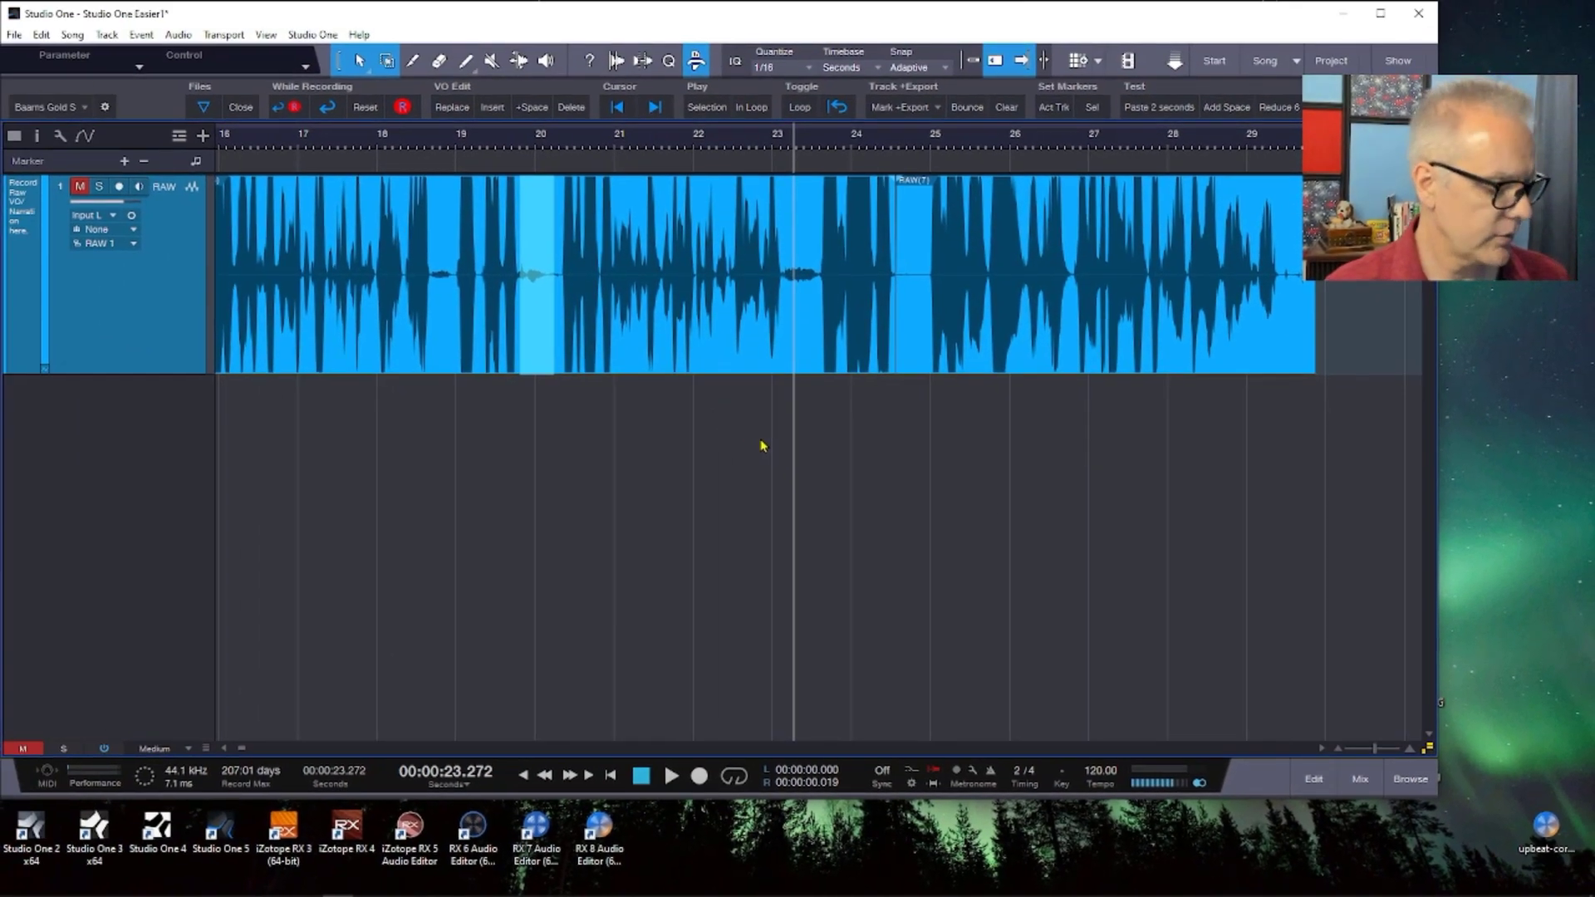
# Look through the enlarged waveform before and after the quiet range, and place the playback cursor at about 19.87 s.
pyautogui.hscroll(-2, 582, 347)
pyautogui.hscroll(-7, 762, 445)
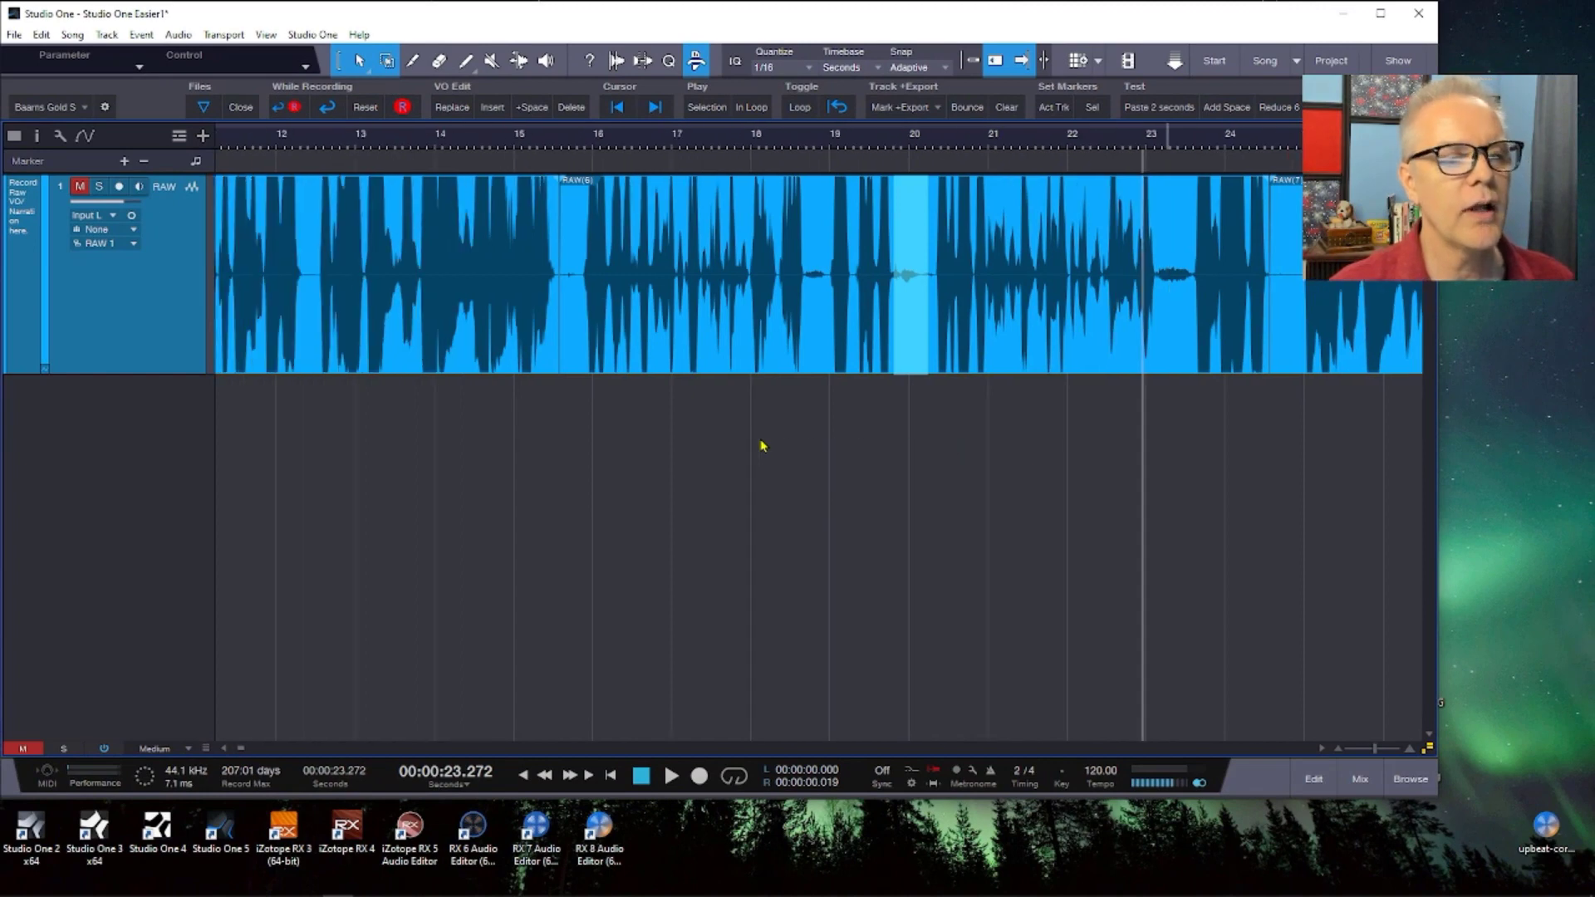
pyautogui.hscroll(8, 762, 445)
pyautogui.hscroll(-9, 762, 446)
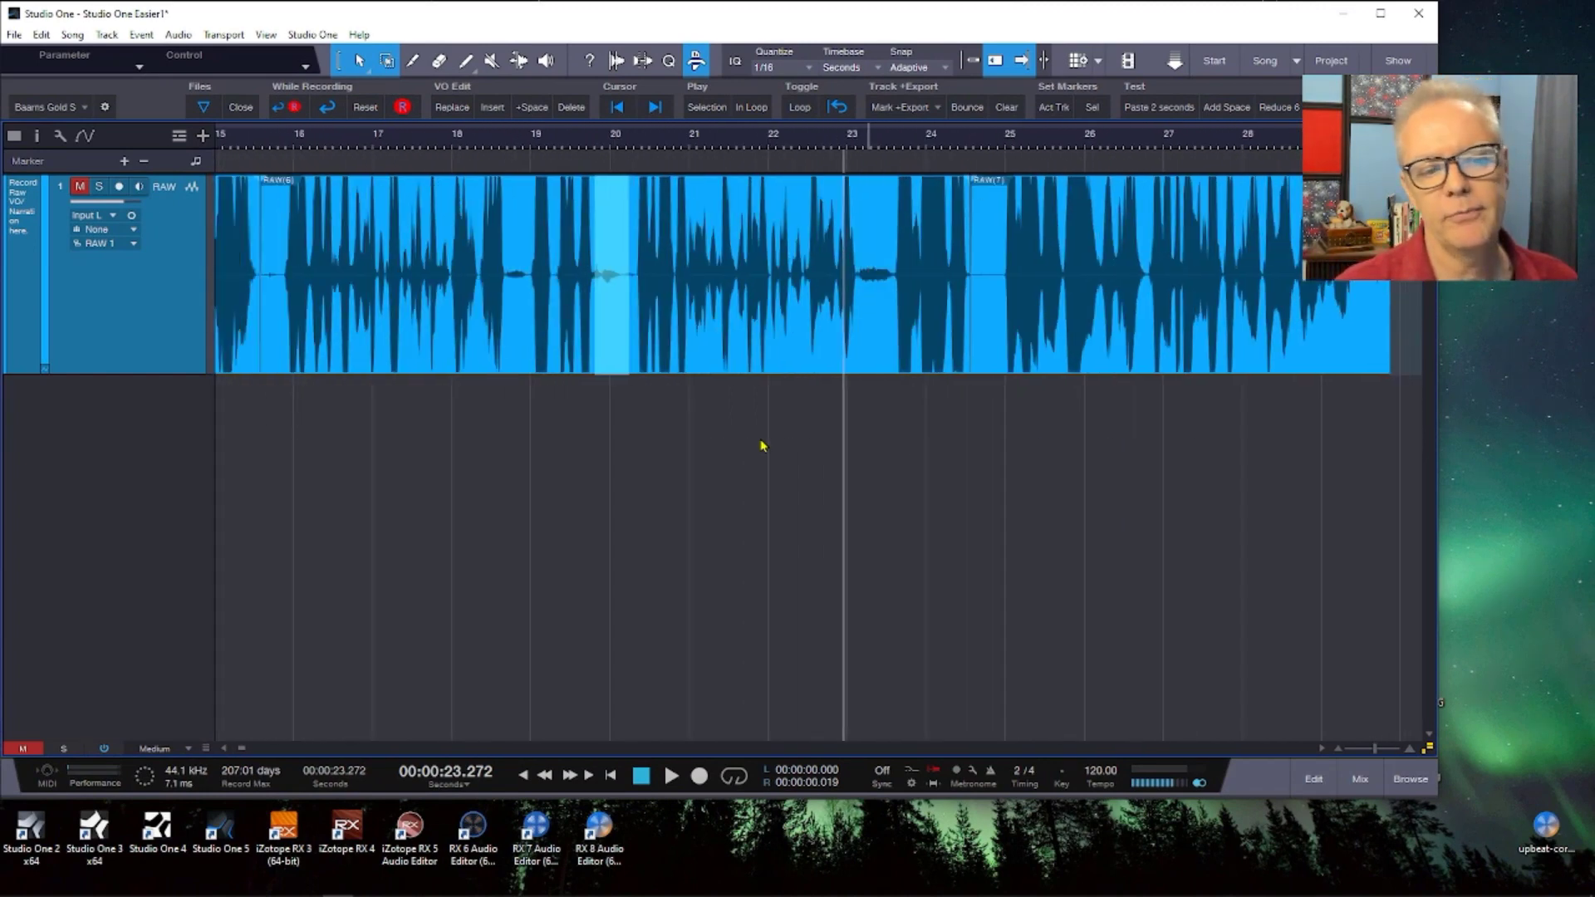
pyautogui.hscroll(4, 762, 445)
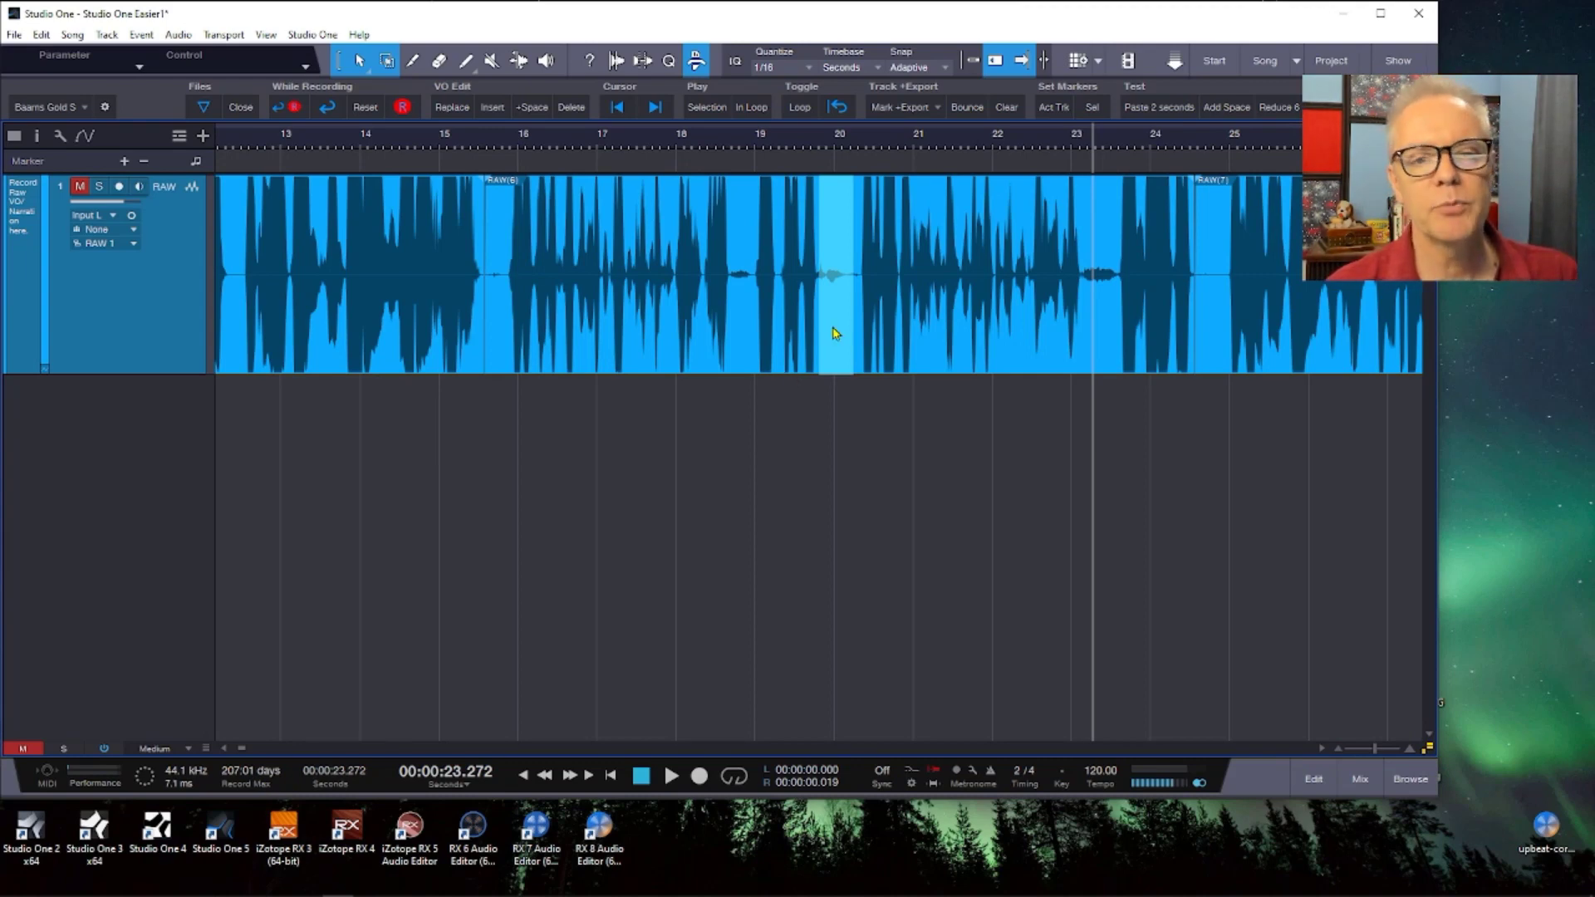
pyautogui.click(820, 243)
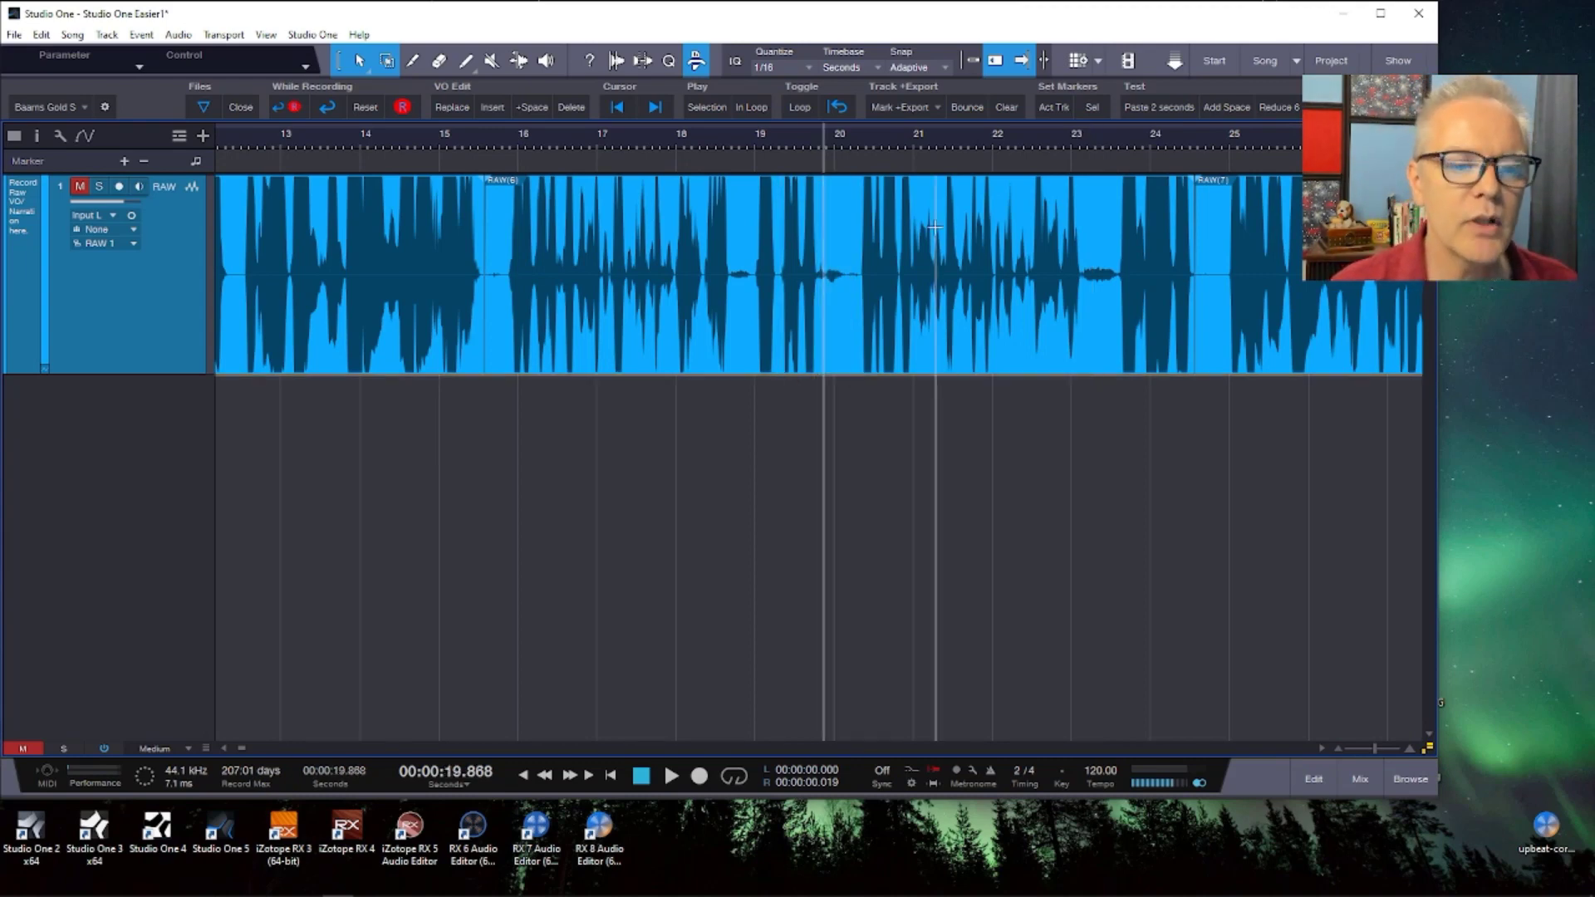
# Select the quiet range around 20 s, zoom the timeline in around it, and clear the selection with the playback cursor at 18.831 s.
pyautogui.moveTo(816, 240); pyautogui.dragTo(856, 227)
pyautogui.moveTo(824, 141); pyautogui.dragTo(726, 150)
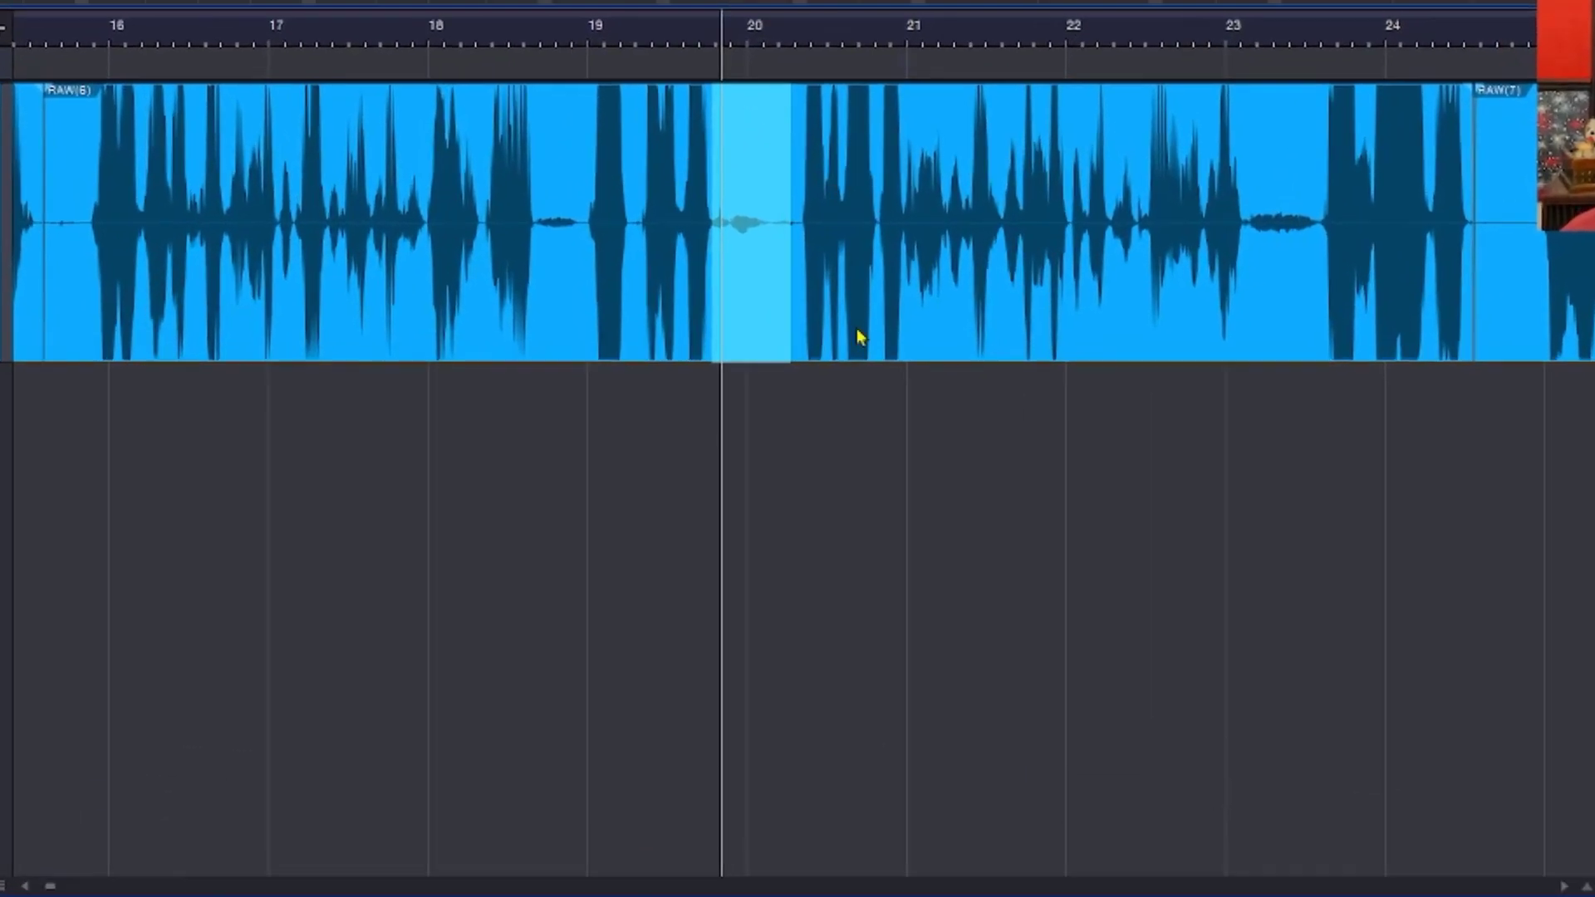
pyautogui.click(593, 238)
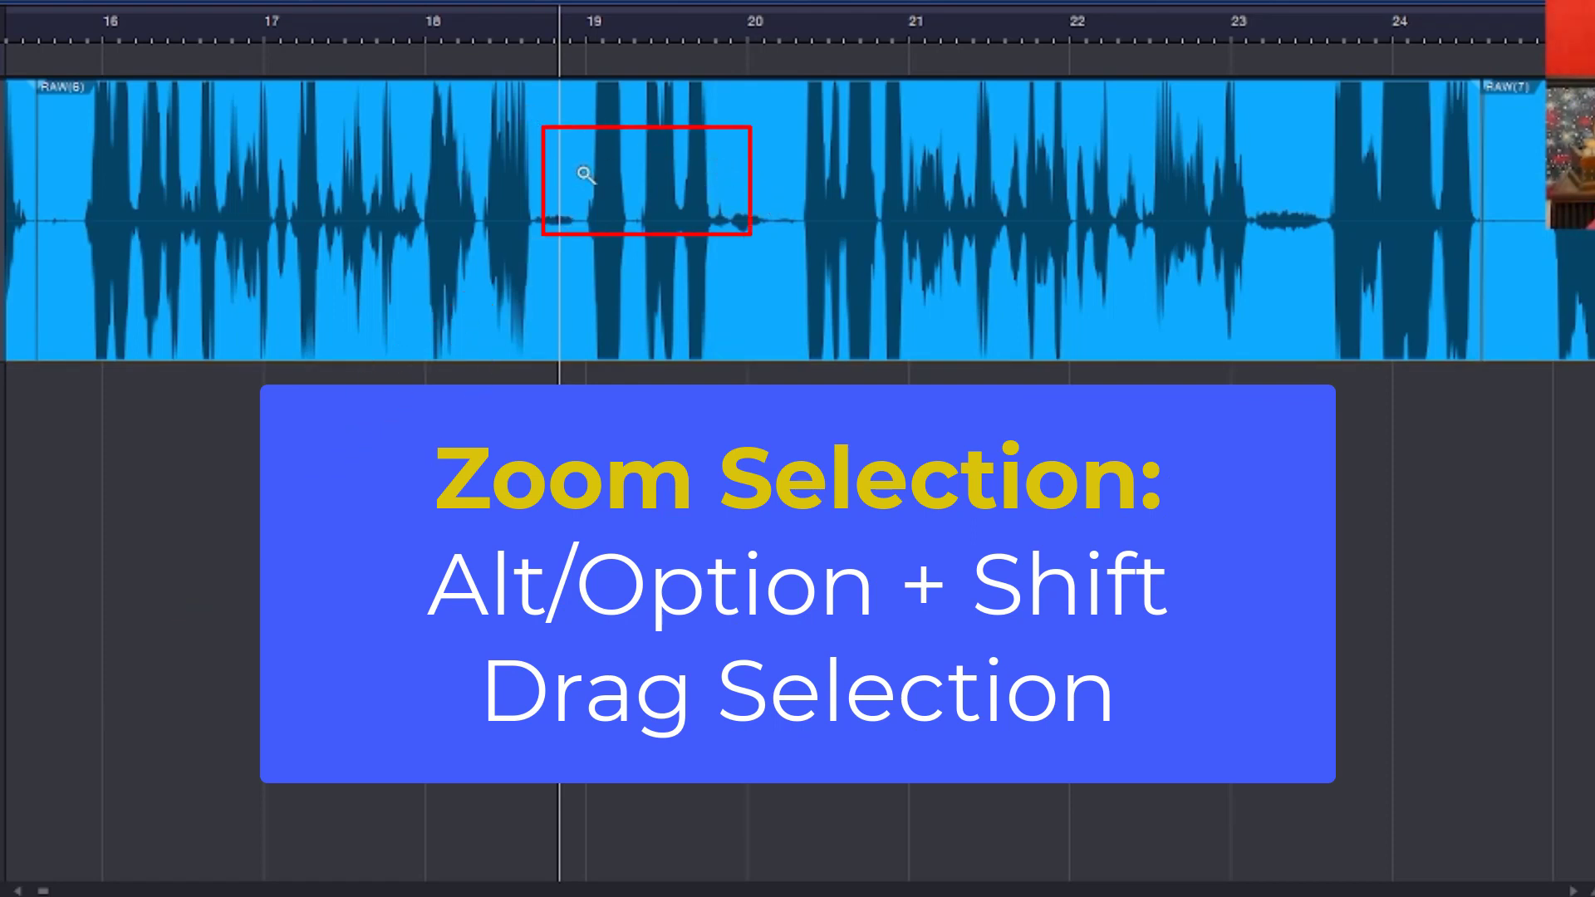
# Zoom in on the passage from about 18.9 to 19.8 s and back out, and repeat with the quiet passage around 20 s.
pyautogui.moveTo(576, 167); pyautogui.dragTo(727, 210)
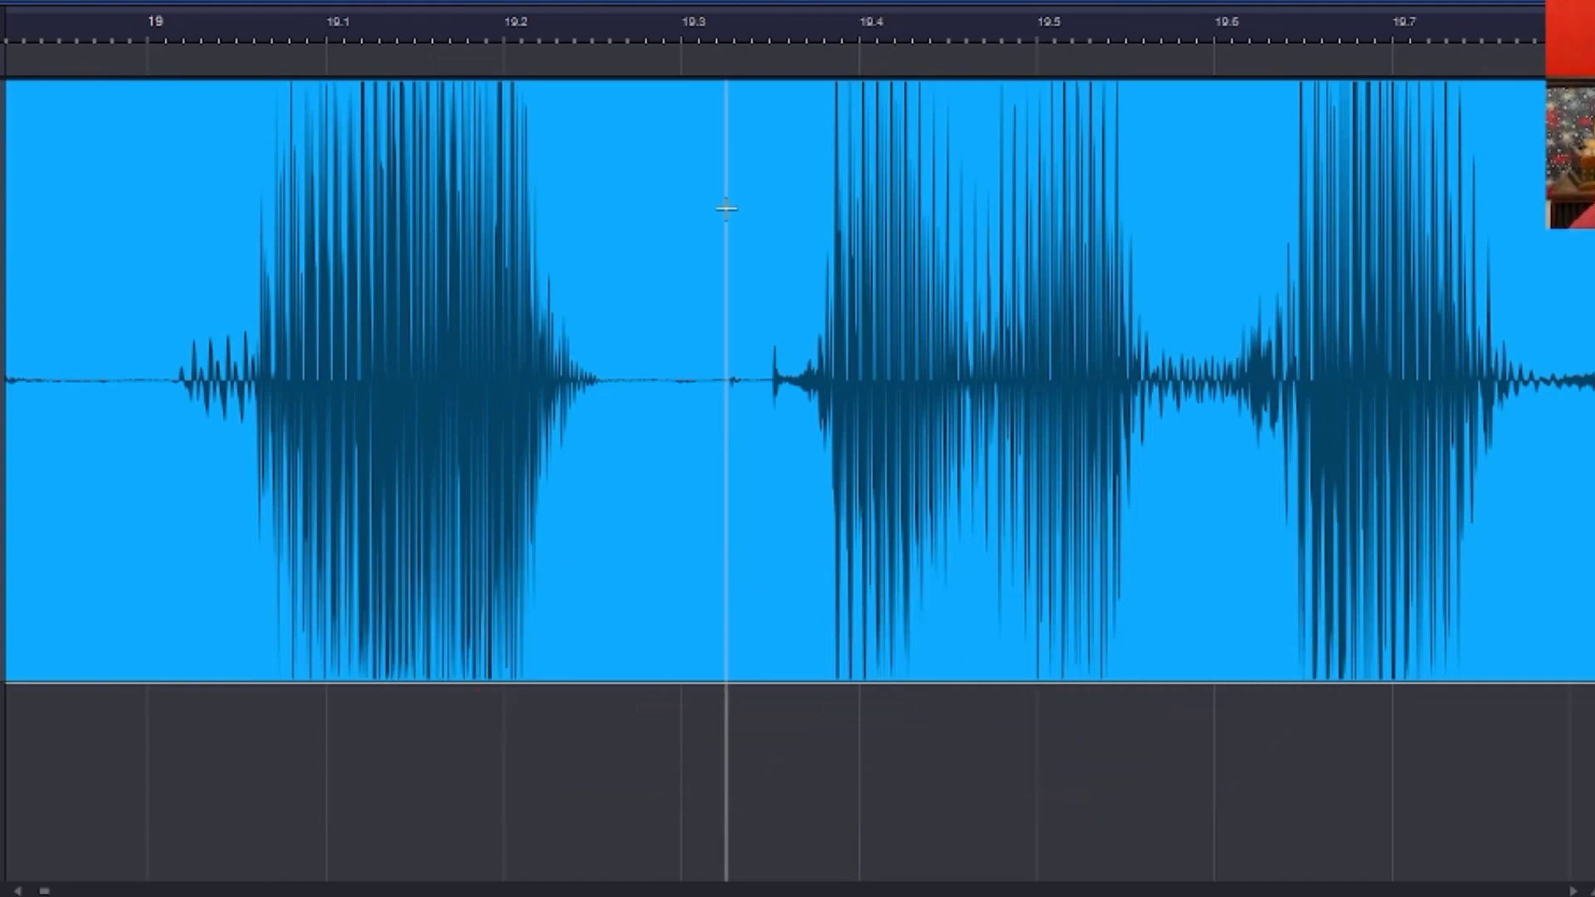
pyautogui.keyDown('alt'); pyautogui.click(716, 302); pyautogui.keyUp('alt')
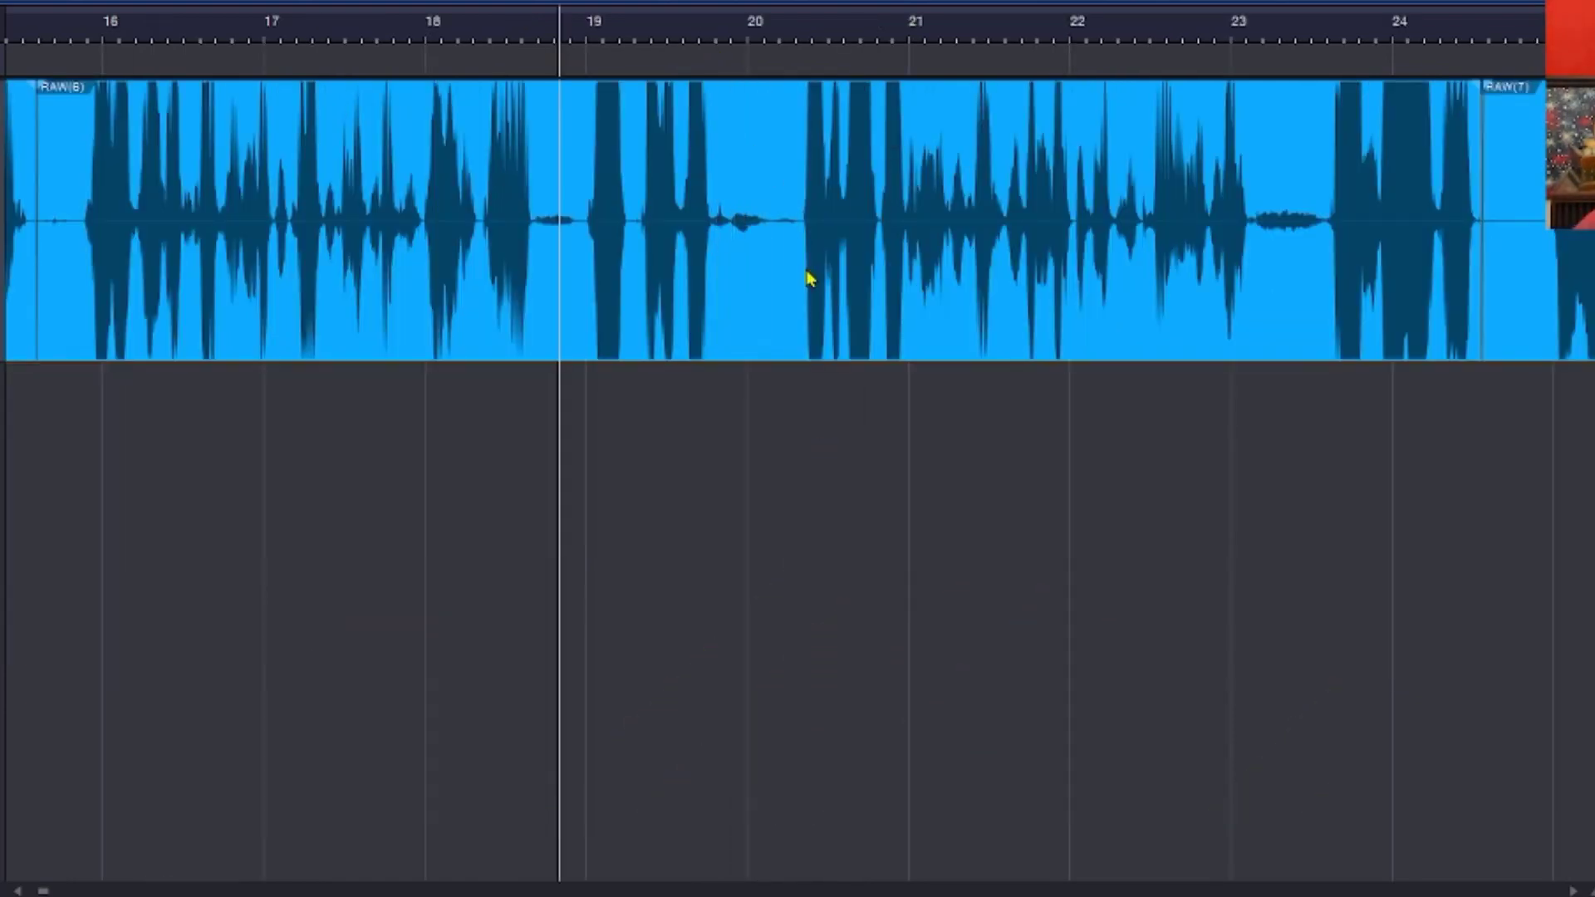
pyautogui.moveTo(725, 150); pyautogui.dragTo(790, 148)
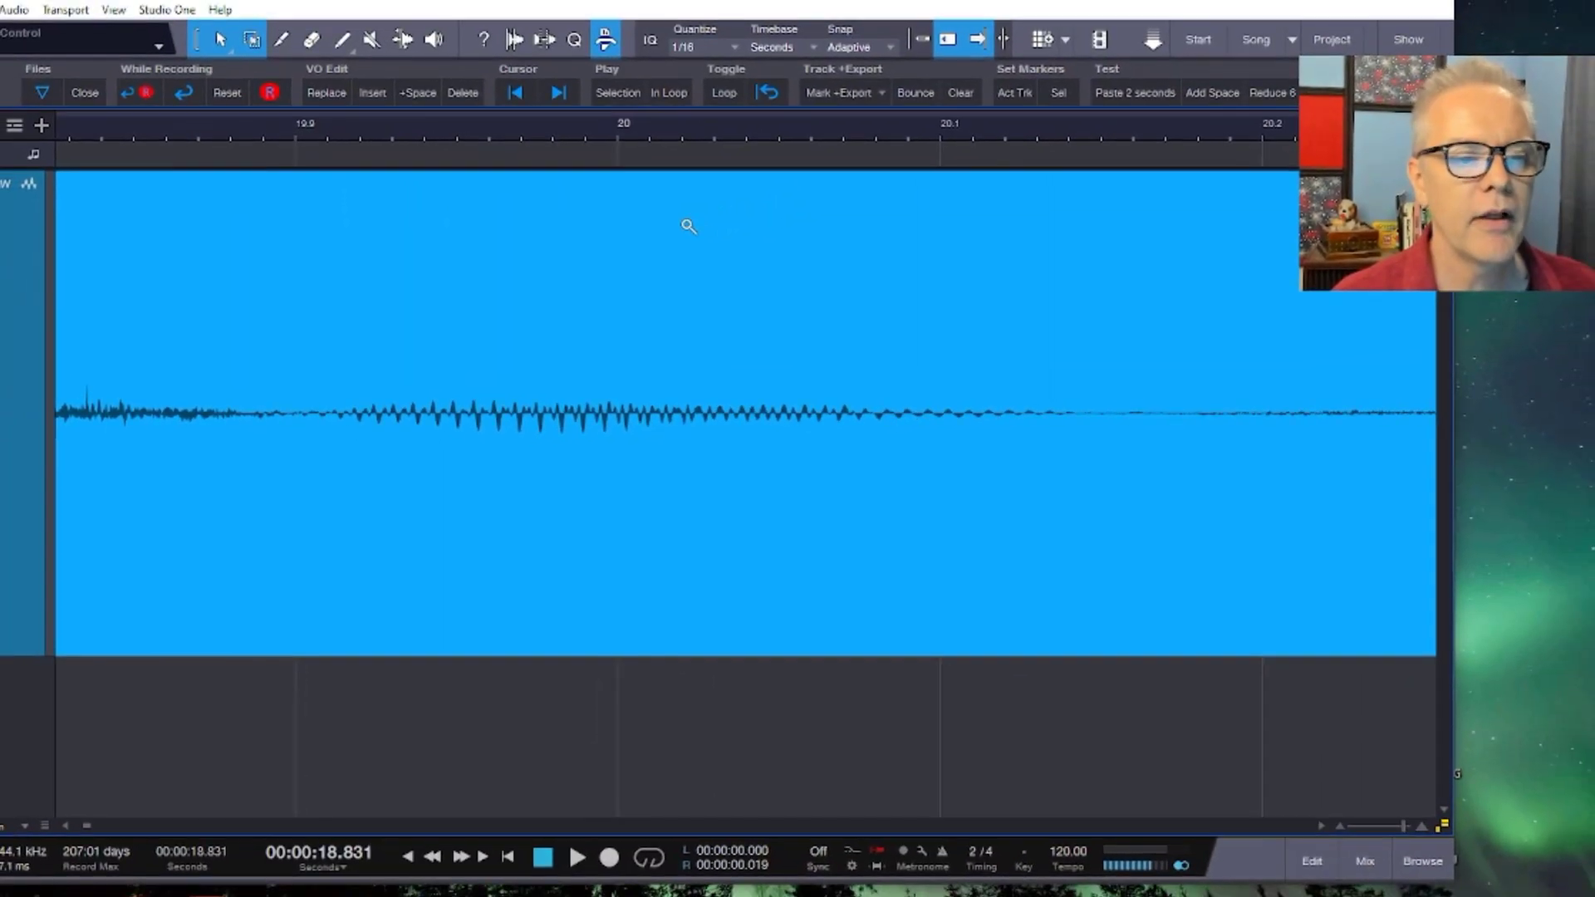
pyautogui.click(687, 225)
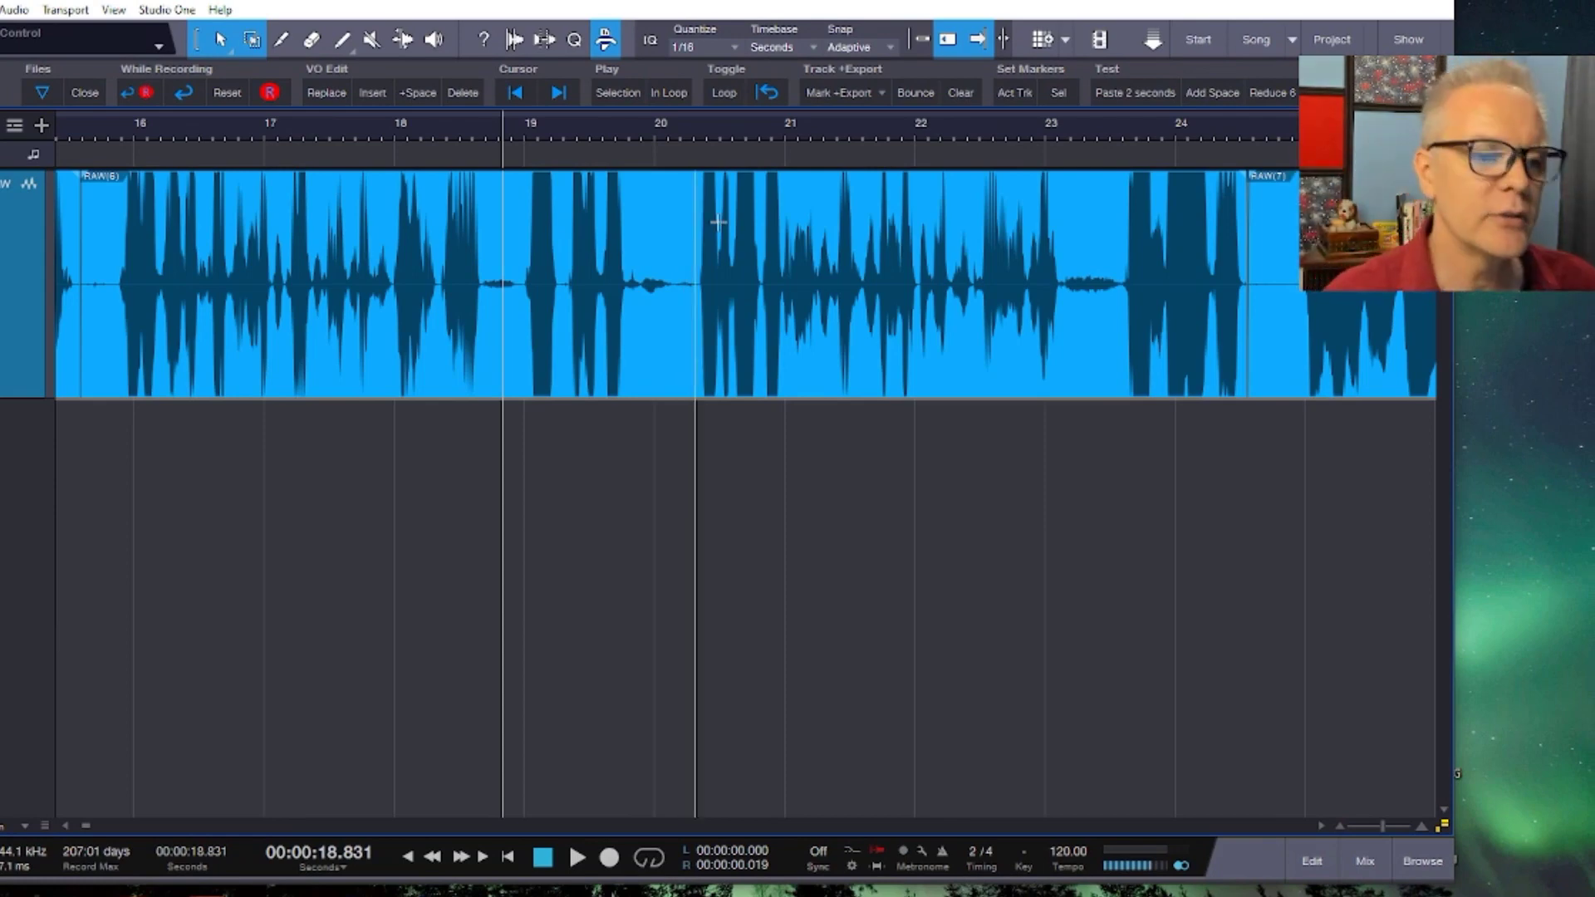
# Select the range from about 20.3 to 23.3 s, zoom in on it in two stages, and return to the original view.
pyautogui.moveTo(694, 220); pyautogui.dragTo(1081, 243)
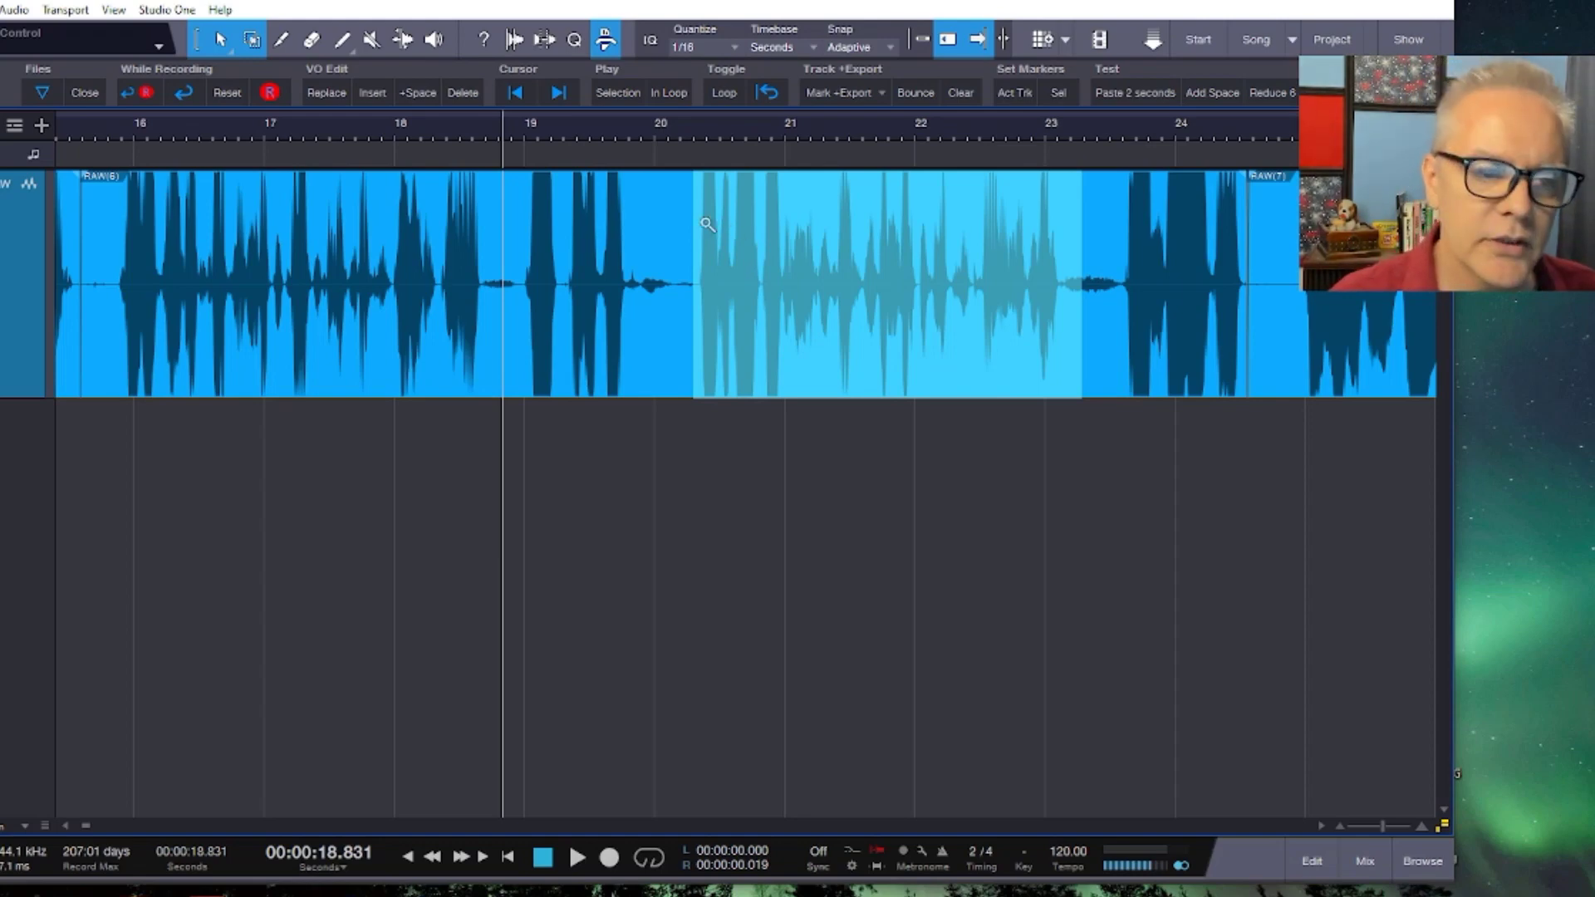
pyautogui.moveTo(683, 232); pyautogui.dragTo(1072, 281)
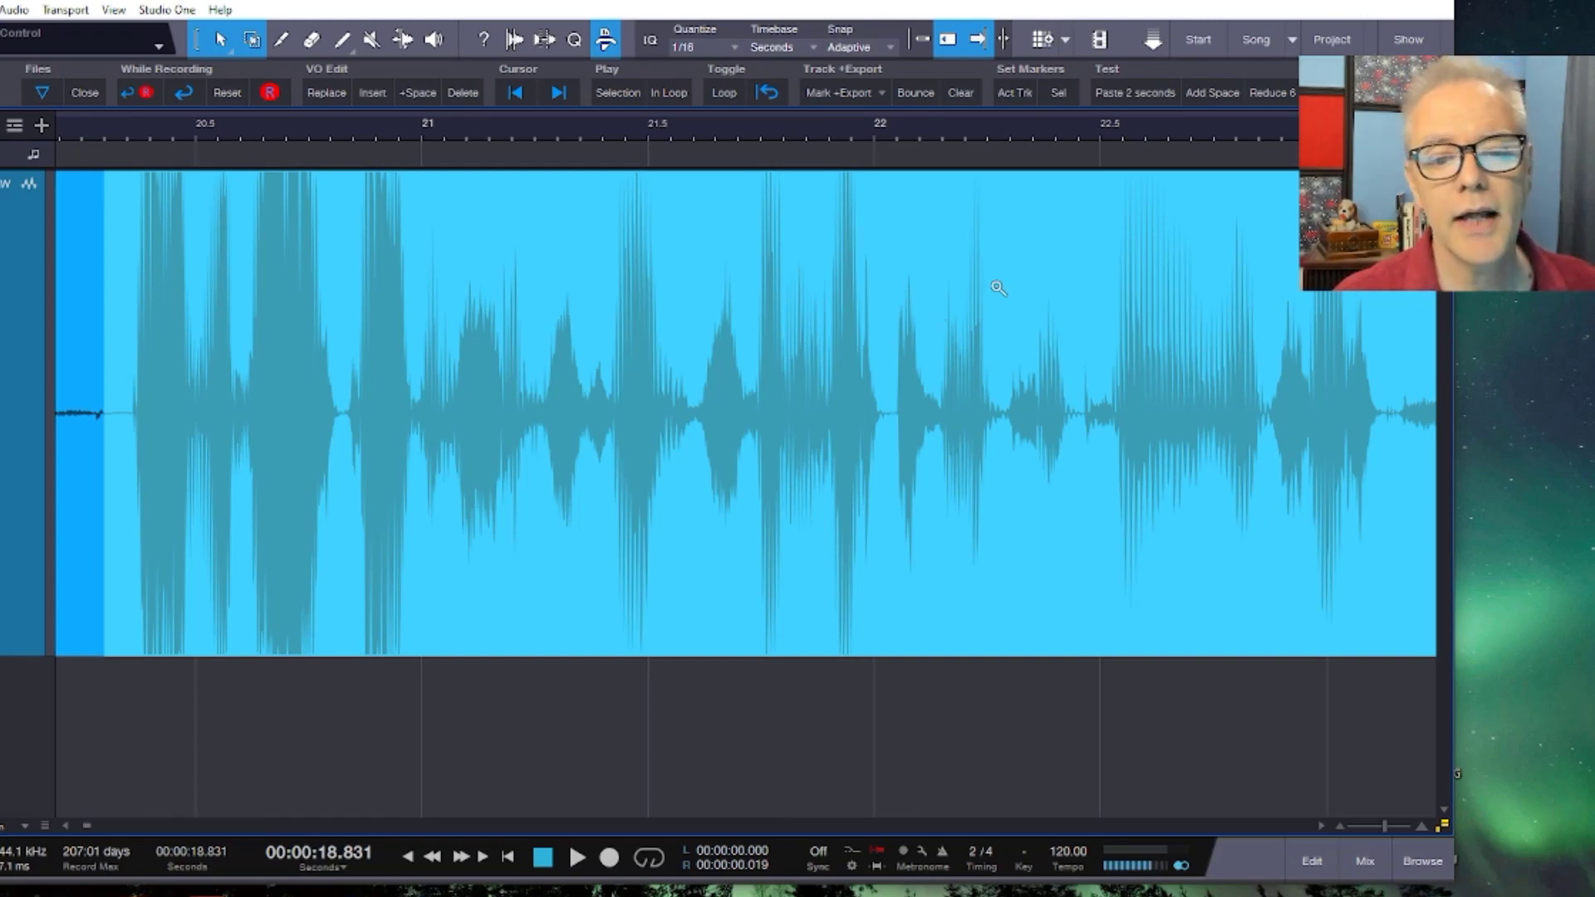
pyautogui.moveTo(997, 288); pyautogui.dragTo(1114, 288)
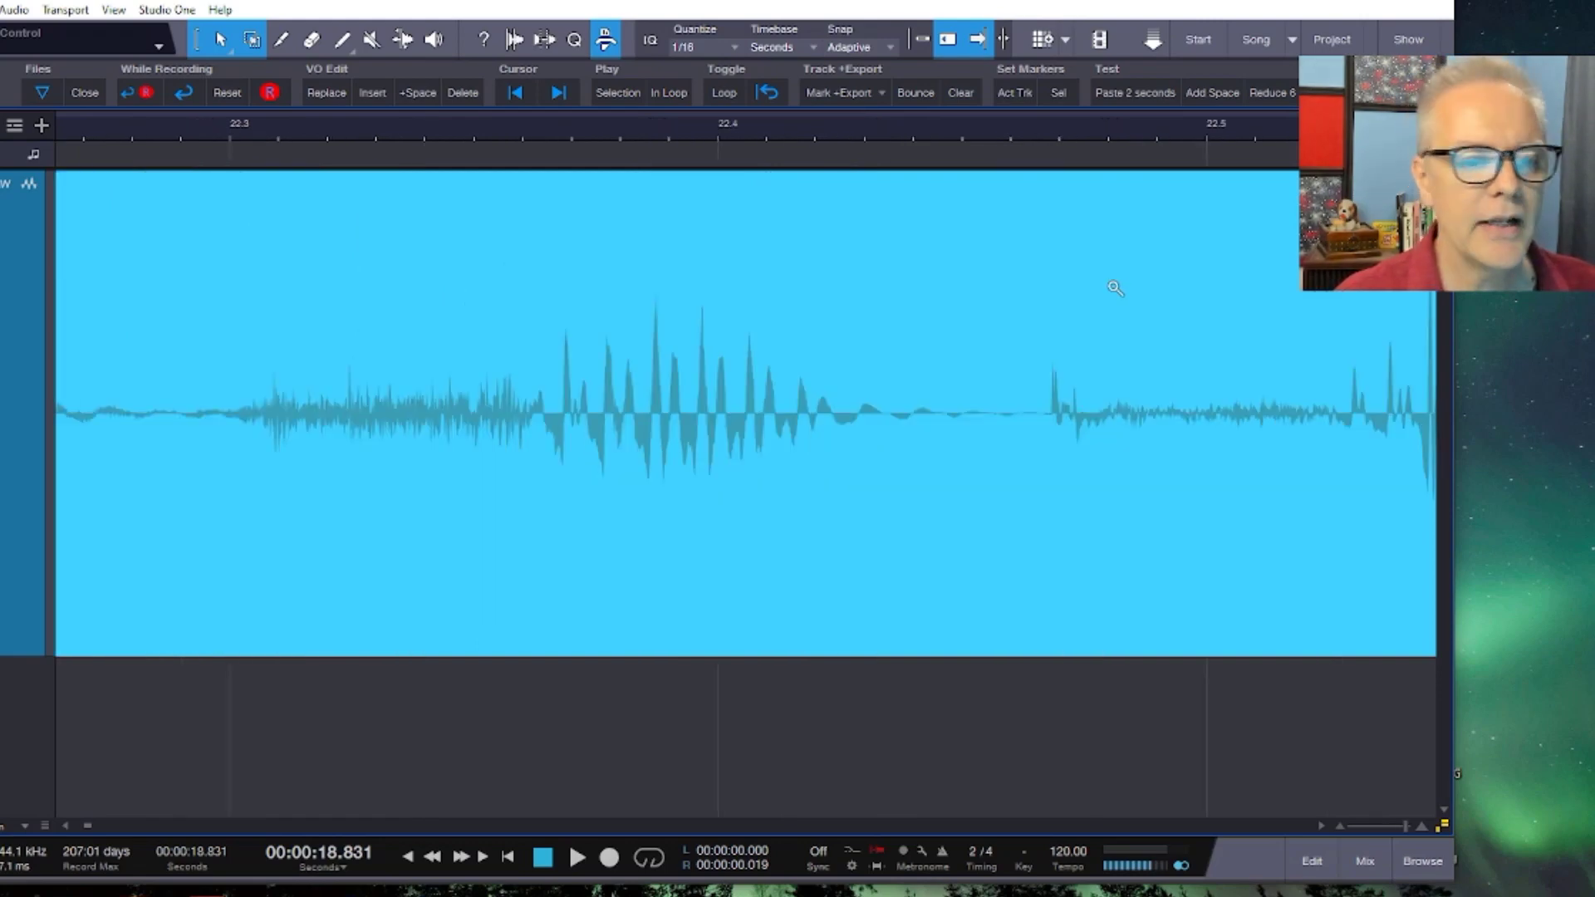
pyautogui.click(376, 241)
pyautogui.click(377, 240)
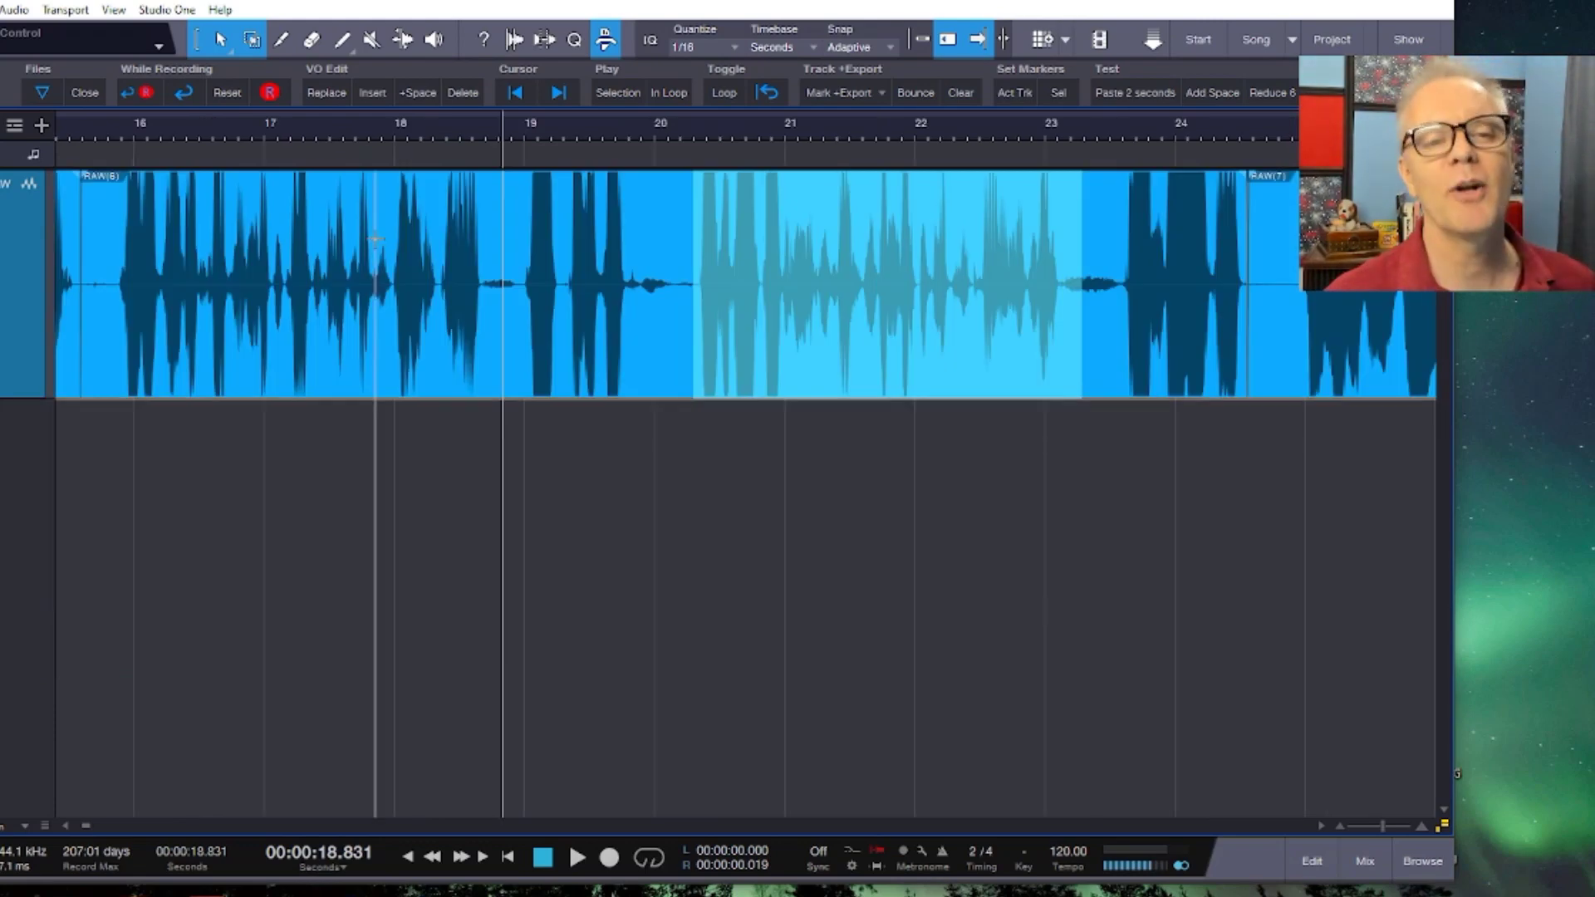
# Place the playback cursor at 20.036 s and repeatedly zoom the timeline in and out around it.
pyautogui.click(658, 234)
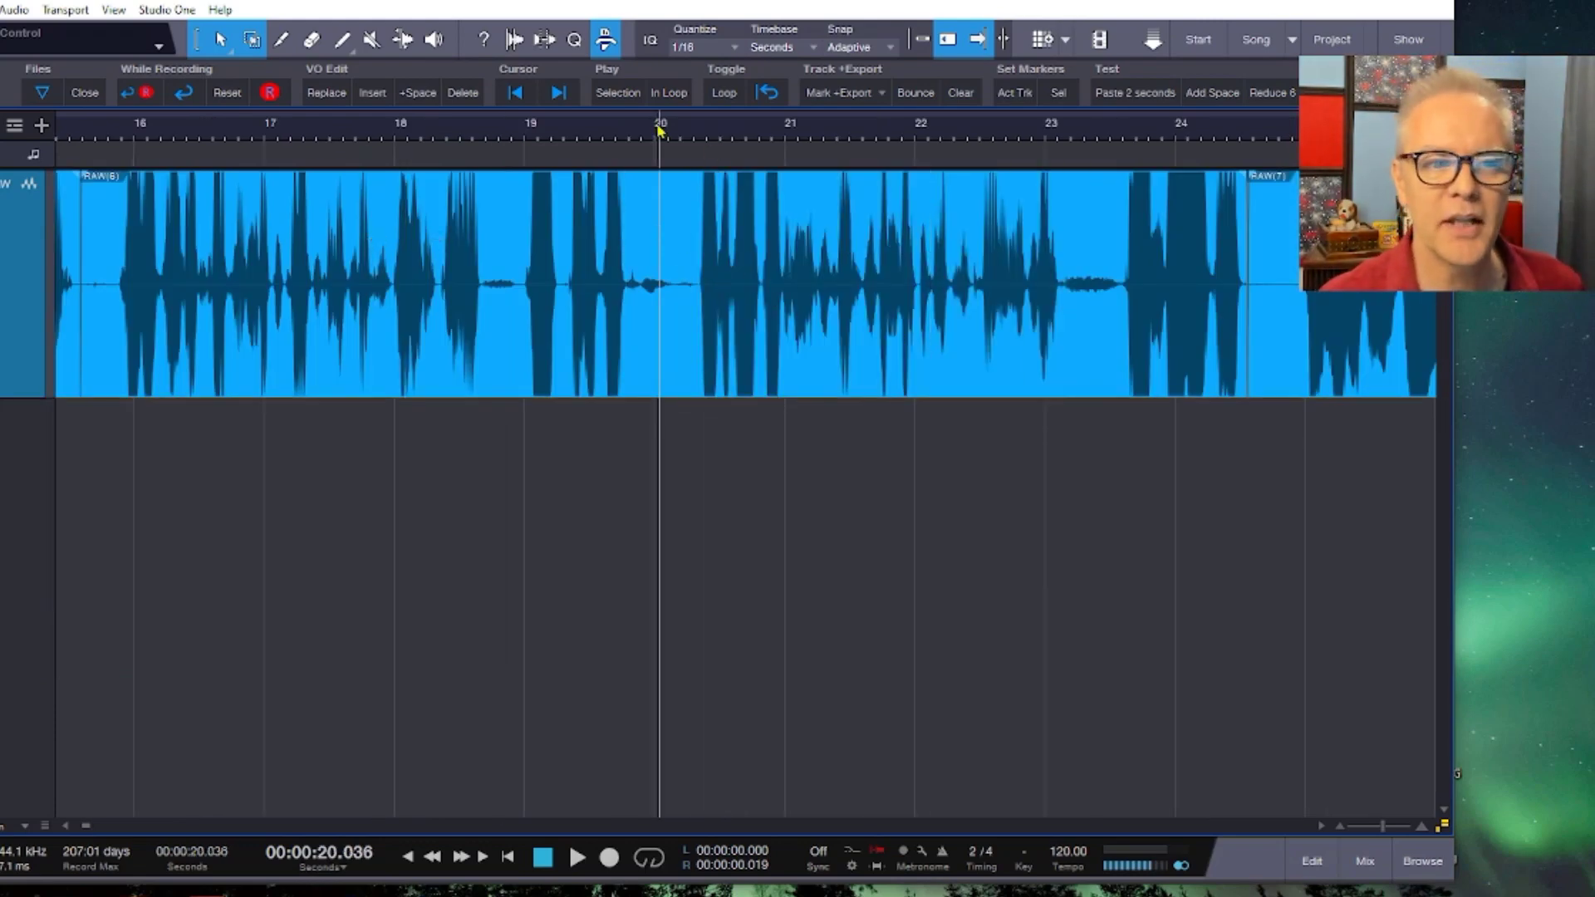
pyautogui.moveTo(659, 129)
pyautogui.mouseDown()
pyautogui.moveTo(662, 225)
pyautogui.moveTo(676, 131)
pyautogui.moveTo(690, 133)
pyautogui.mouseUp()
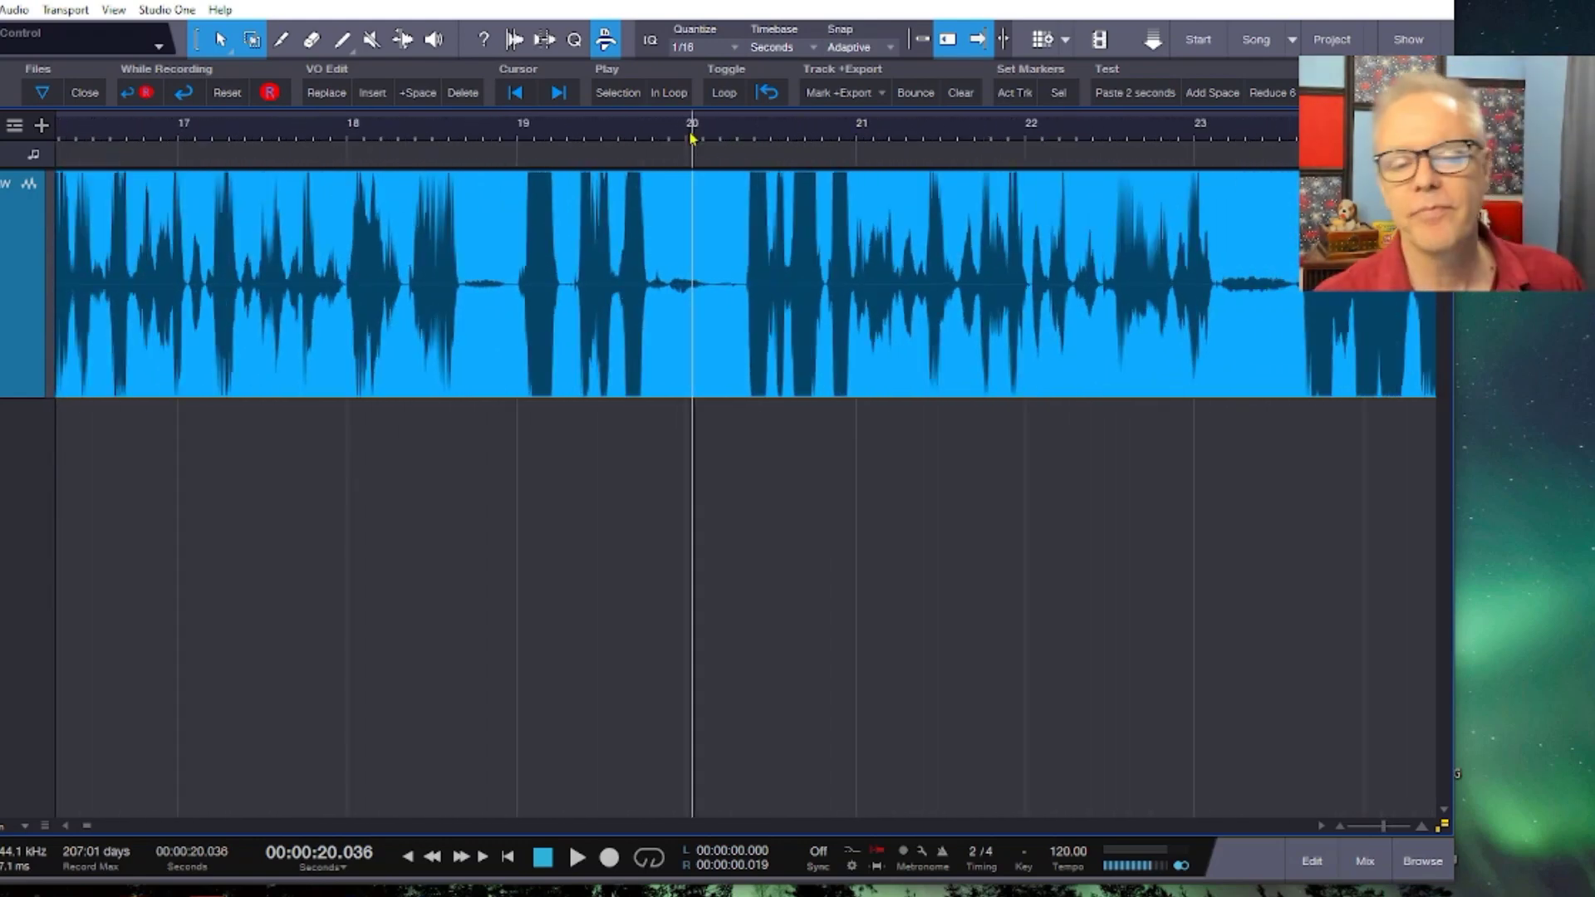
pyautogui.press('w')
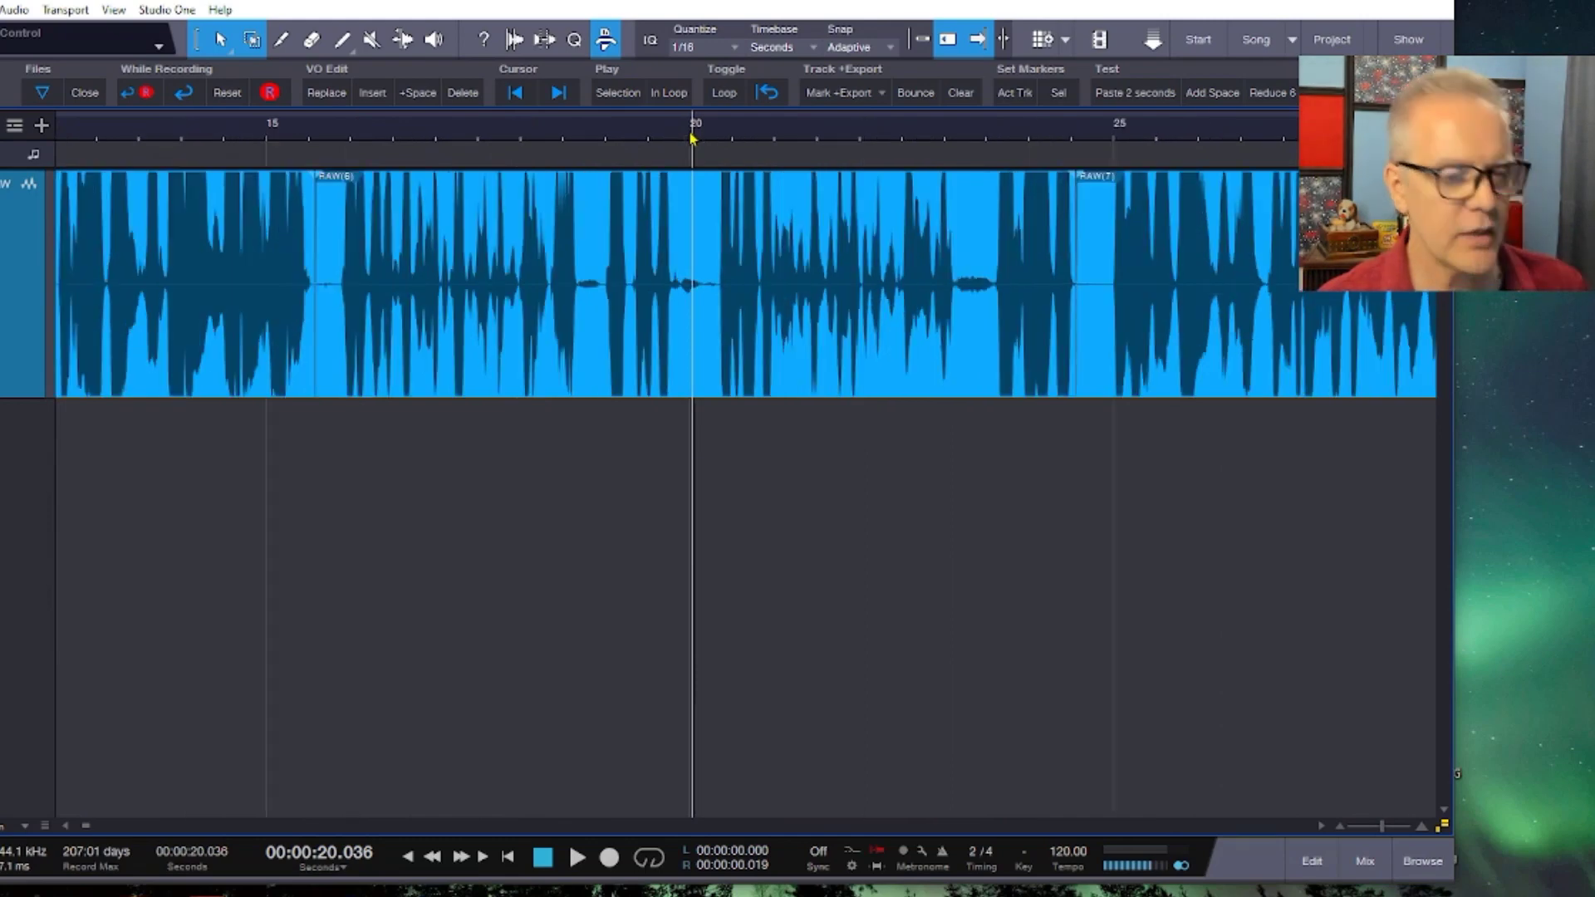
pyautogui.press('e')
pyautogui.press('w')
pyautogui.press('e')
pyautogui.press('w')
pyautogui.press('e')
pyautogui.press('e')
pyautogui.press('e')
pyautogui.press('e')
pyautogui.press('e')
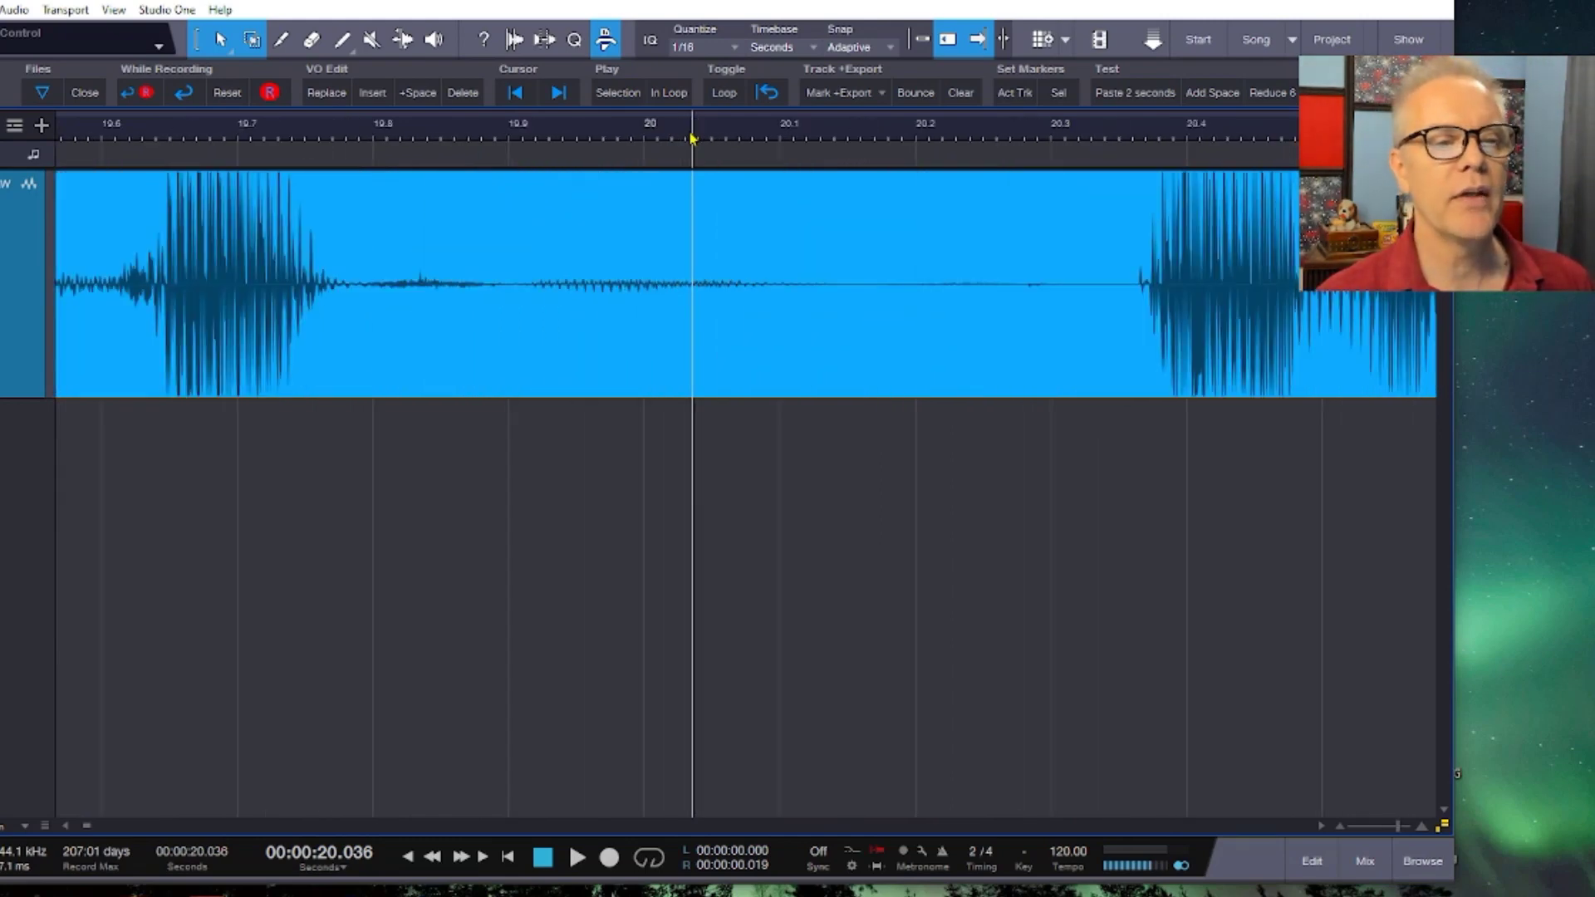
pyautogui.press('w')
pyautogui.press('w')
pyautogui.press('w')
pyautogui.press('w')
pyautogui.press('e')
pyautogui.press('e')
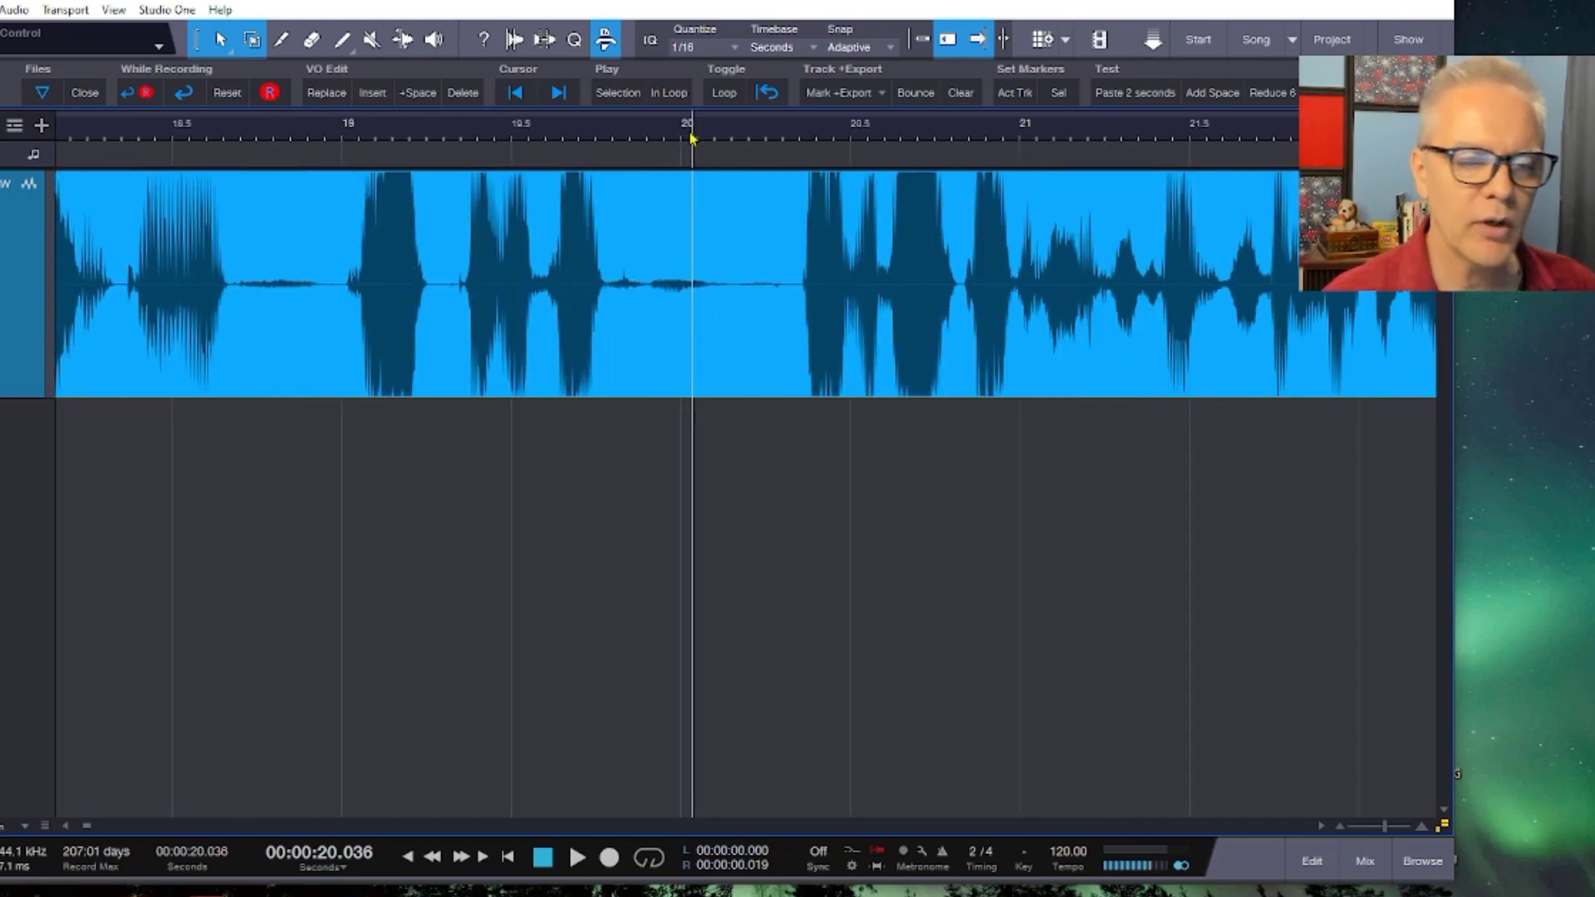
pyautogui.press('w')
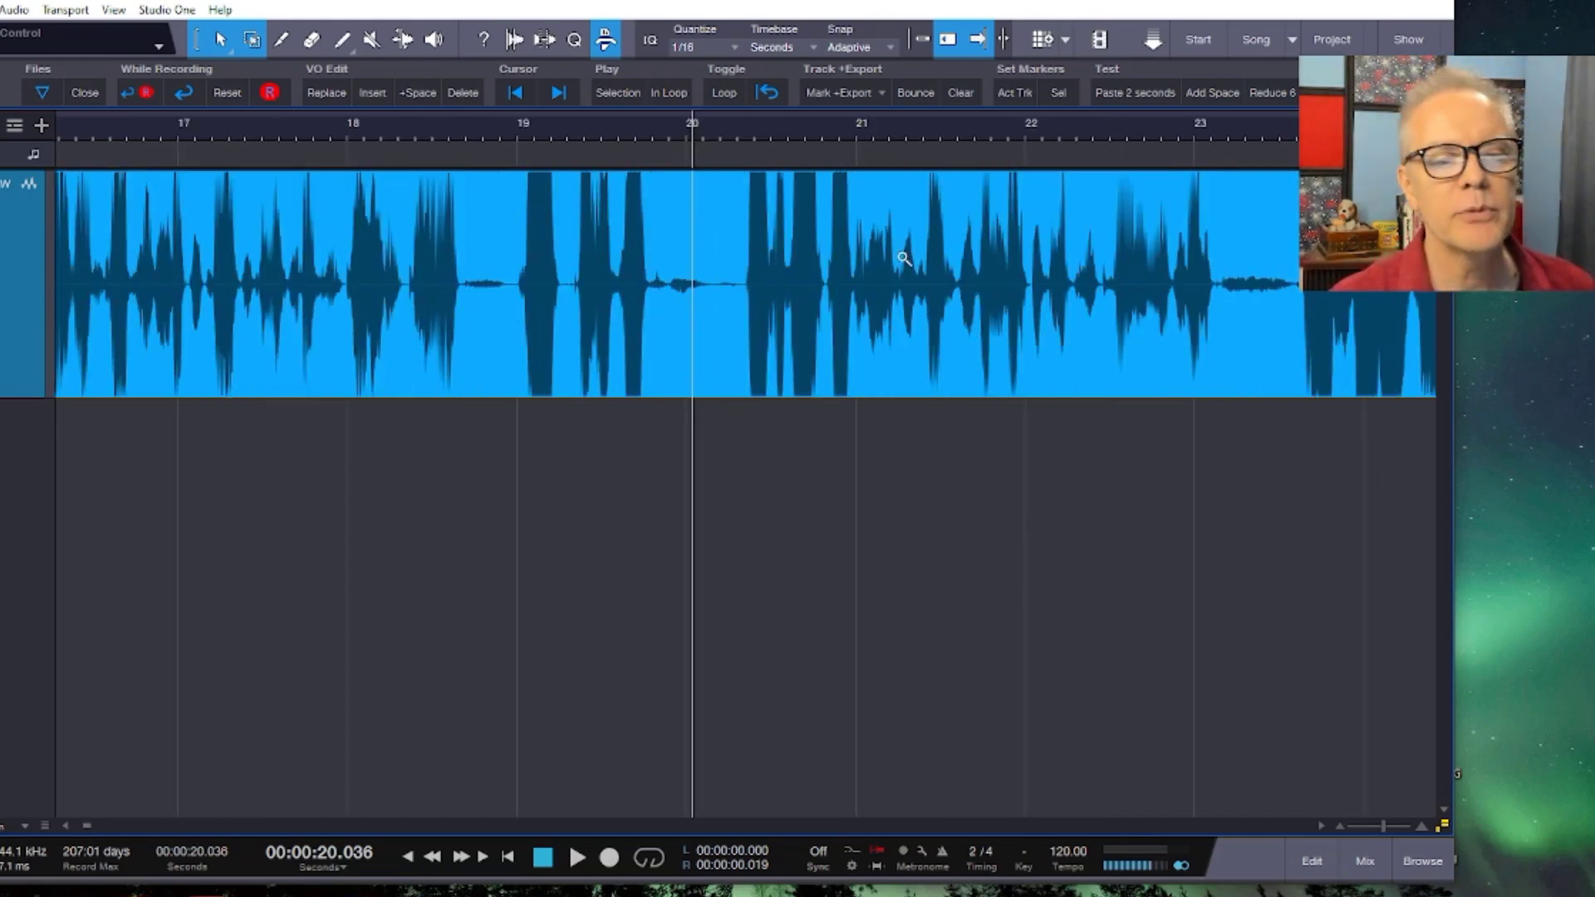
# Zoom in on about 19.4 to 21.5 s, enlarge the part from about 20.2 to 20.8 s, and return to the wider view.
pyautogui.moveTo(948, 256); pyautogui.dragTo(580, 253)
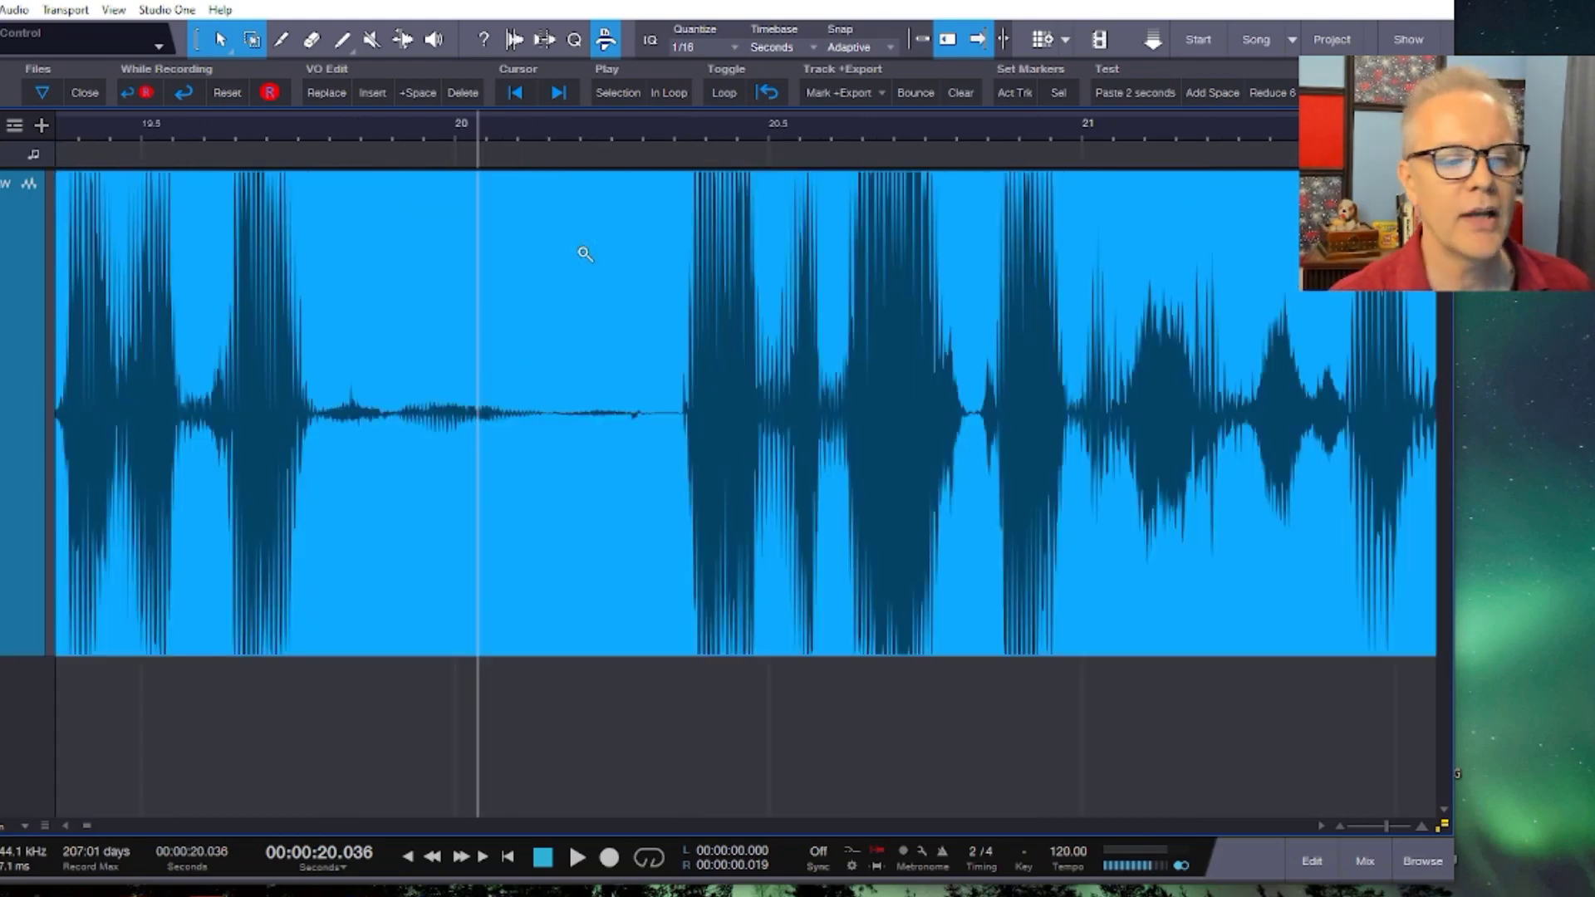
pyautogui.moveTo(945, 272); pyautogui.dragTo(591, 266)
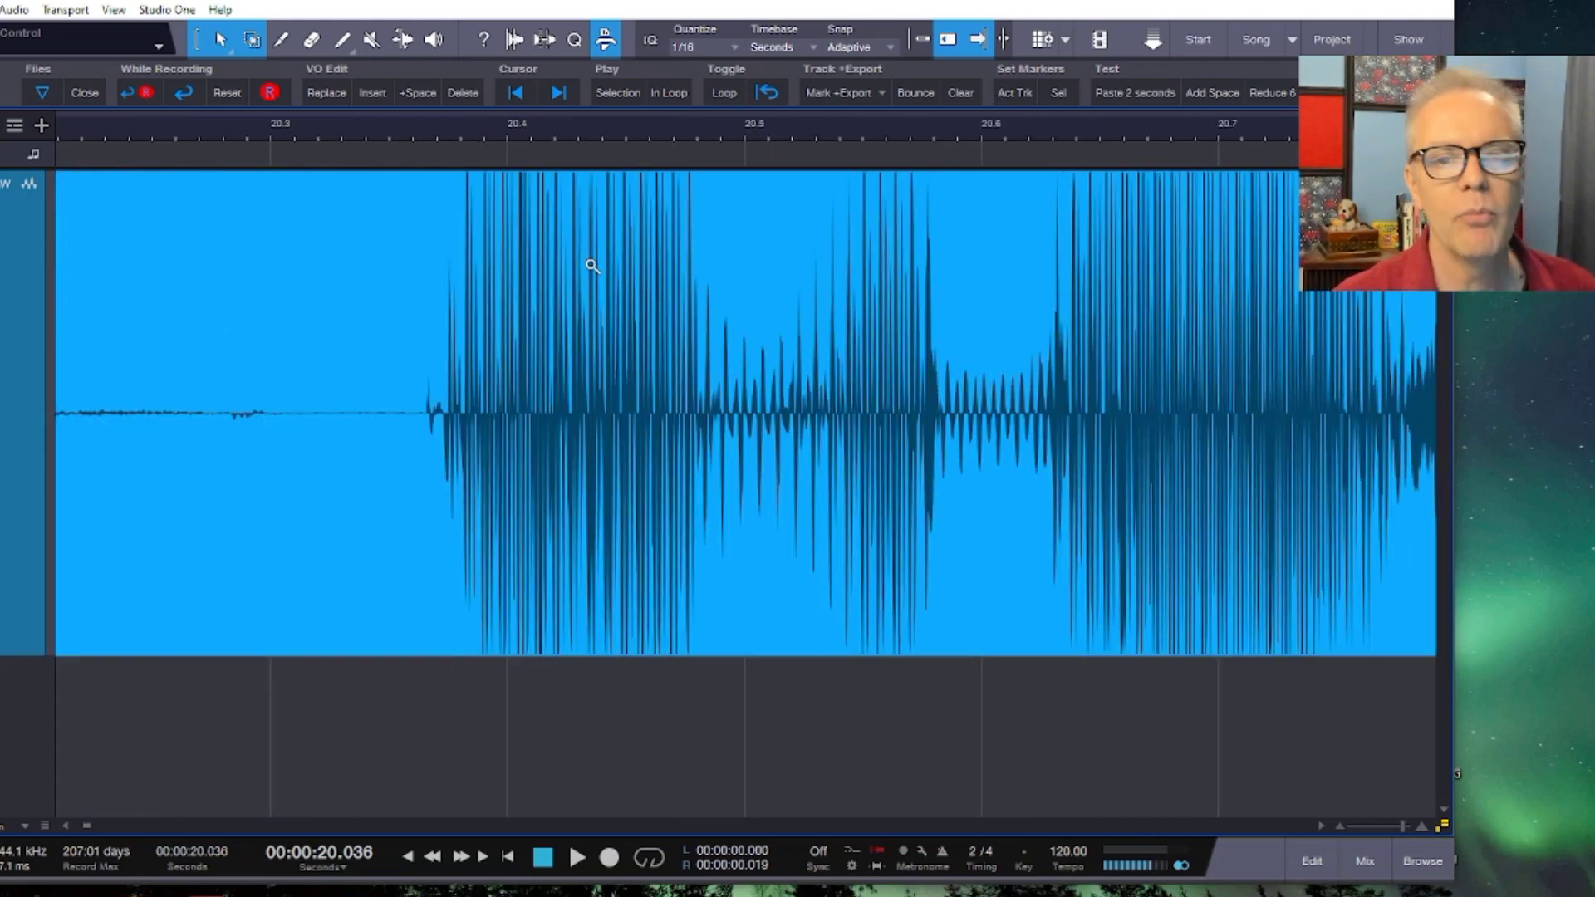
pyautogui.click(591, 266)
pyautogui.click(592, 265)
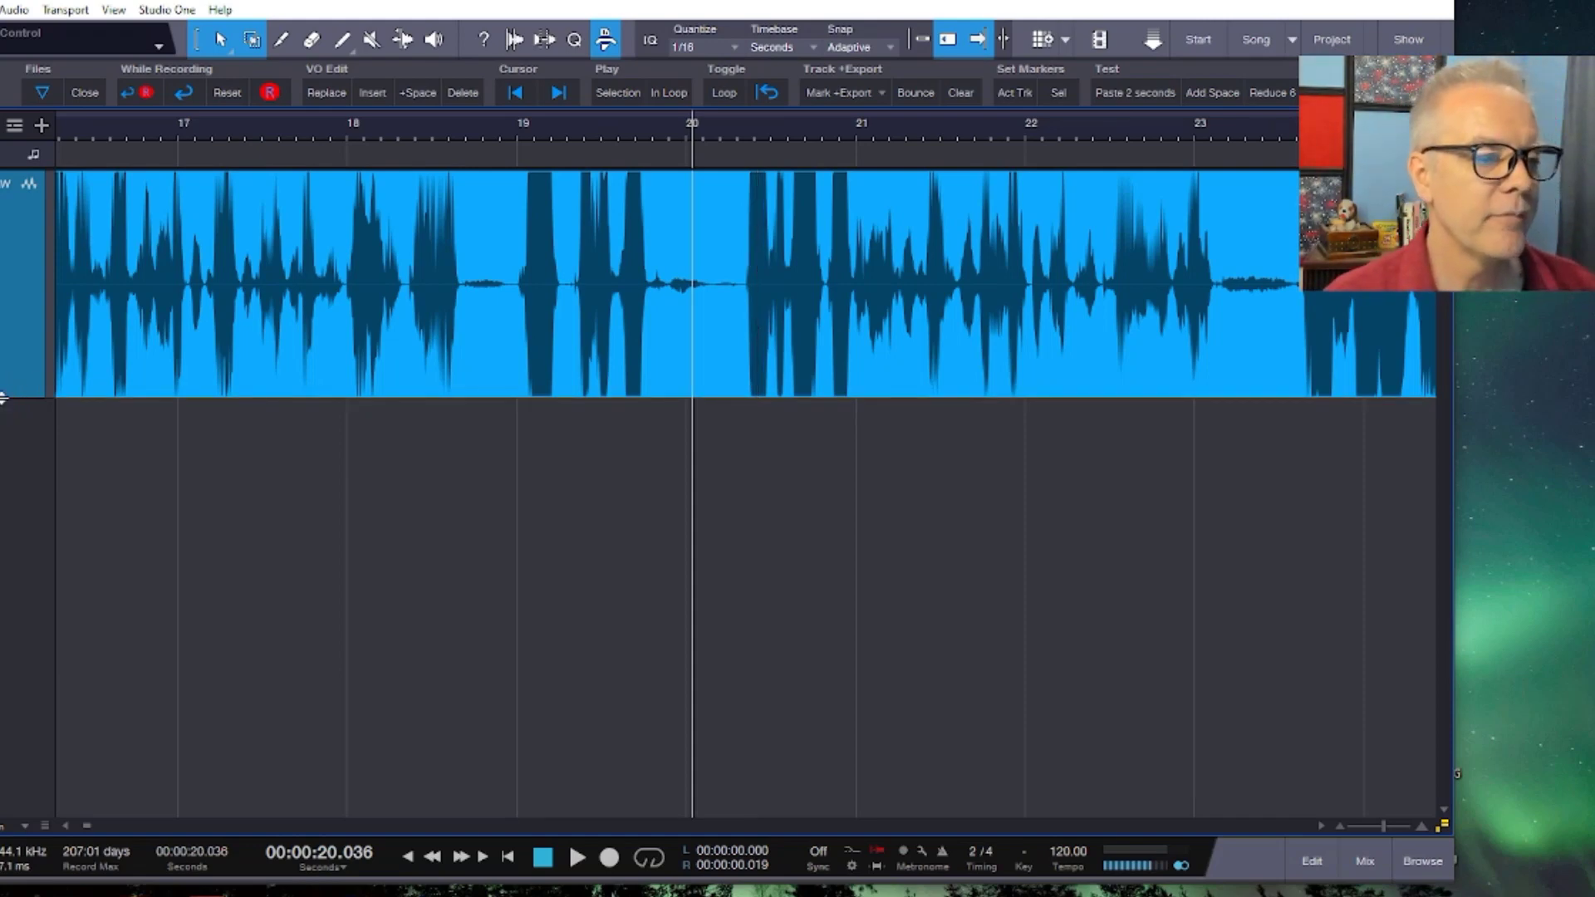
# Reduce the RAW track's height slightly and open the track's audio in the separate Editor window.
pyautogui.moveTo(2, 398)
pyautogui.mouseDown()
pyautogui.moveTo(2, 370)
pyautogui.moveTo(2, 383)
pyautogui.mouseUp()
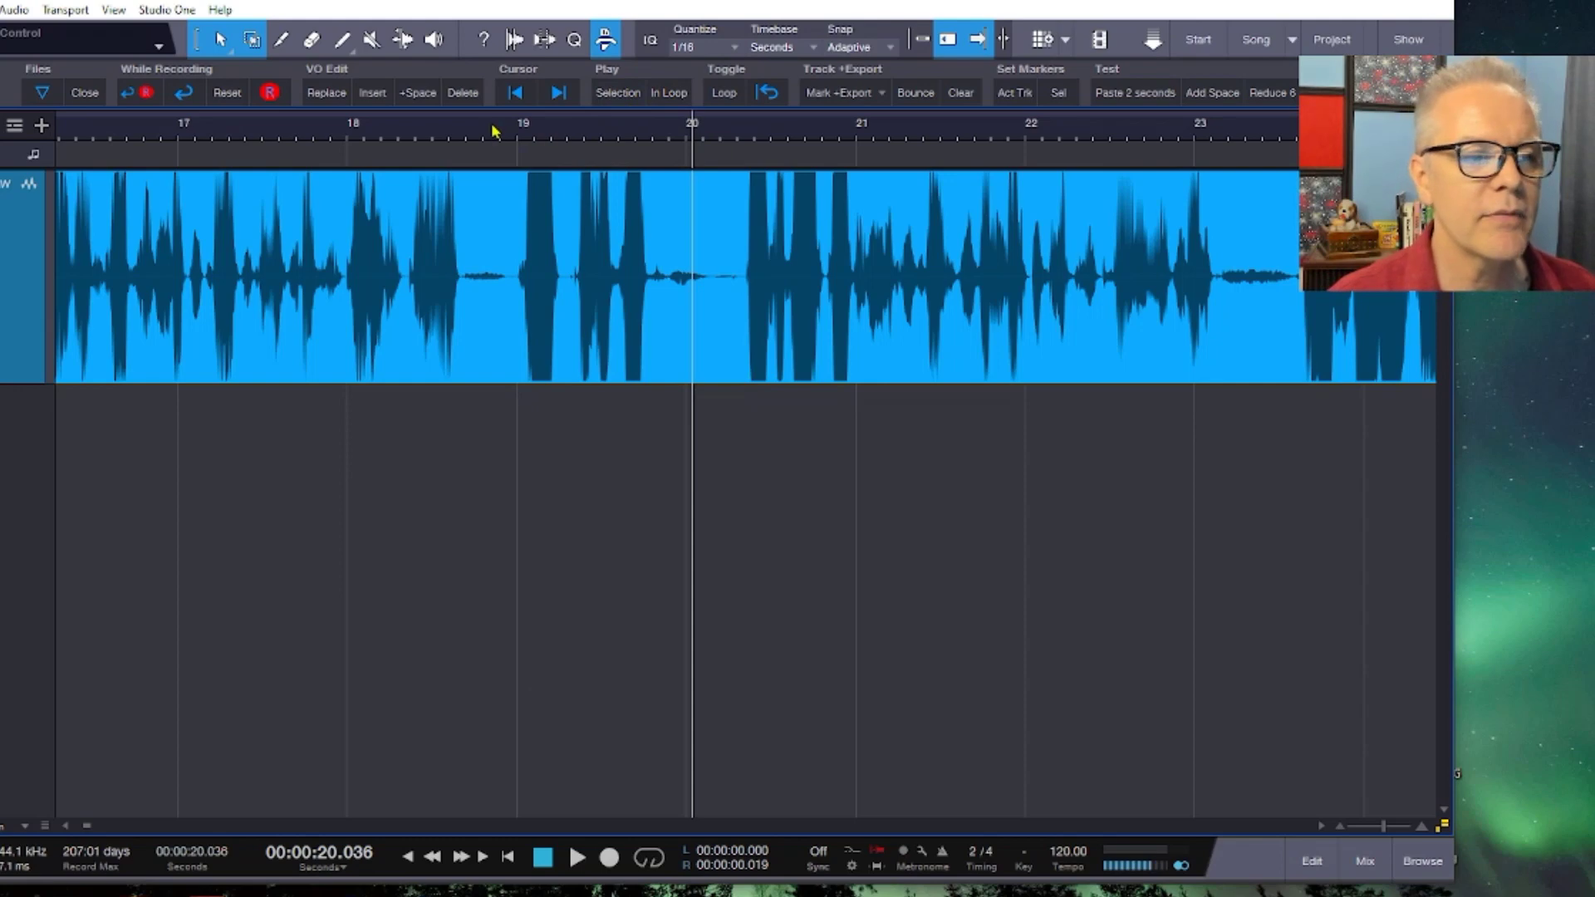
pyautogui.moveTo(492, 130); pyautogui.dragTo(612, 124)
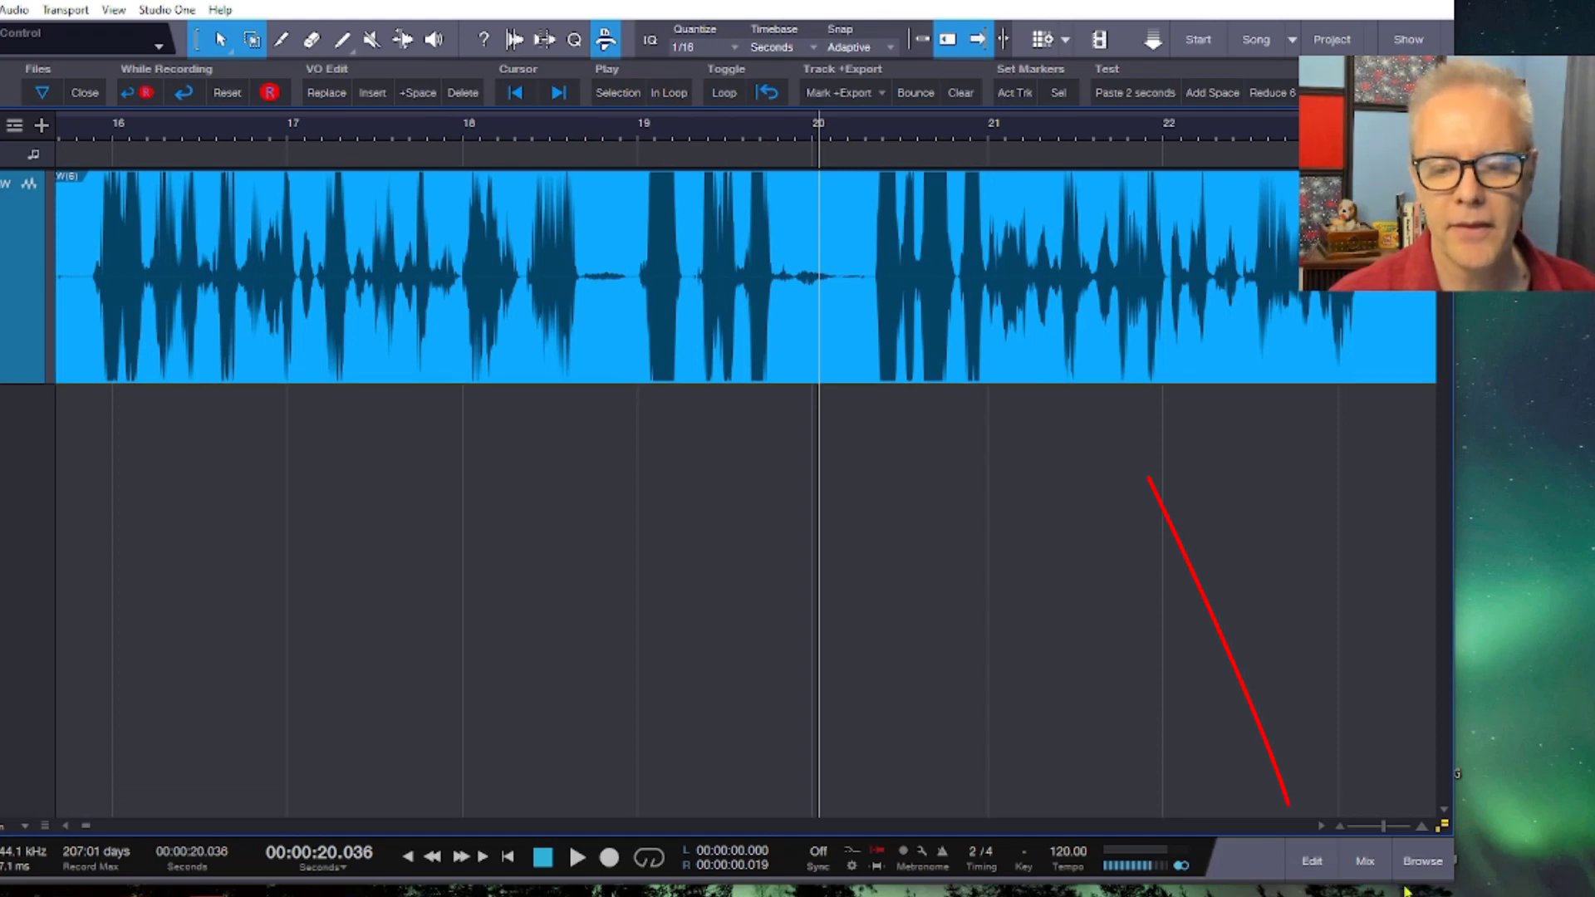
pyautogui.click(1325, 869)
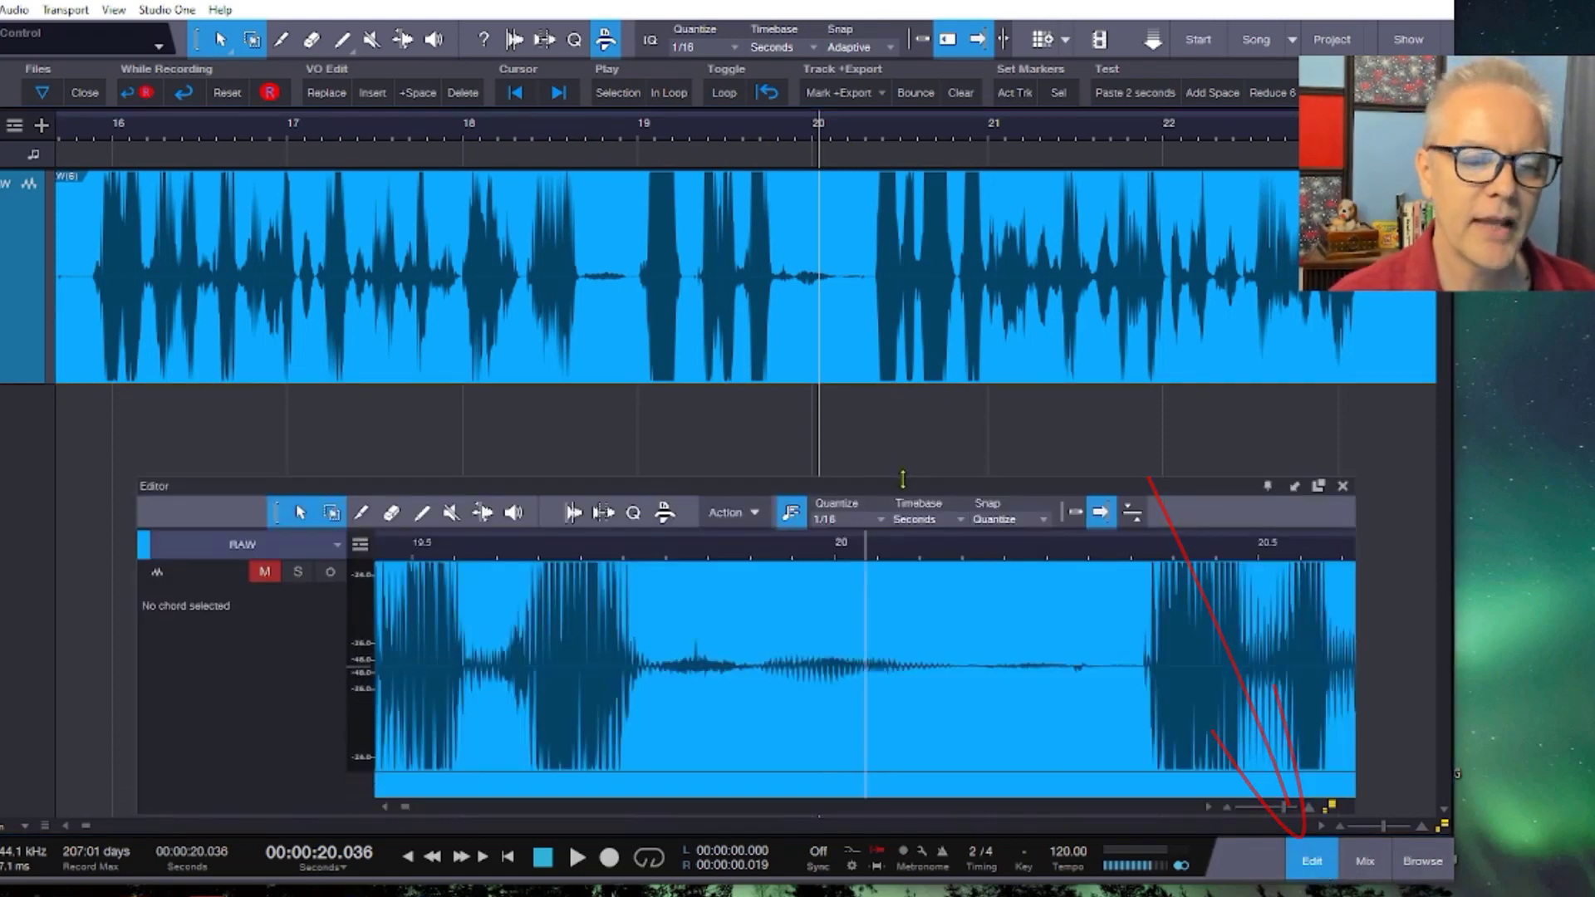
# Place the Editor window directly beneath the RAW track and make it slightly taller.
pyautogui.moveTo(885, 492)
pyautogui.mouseDown()
pyautogui.moveTo(743, 409)
pyautogui.moveTo(634, 422)
pyautogui.mouseUp()
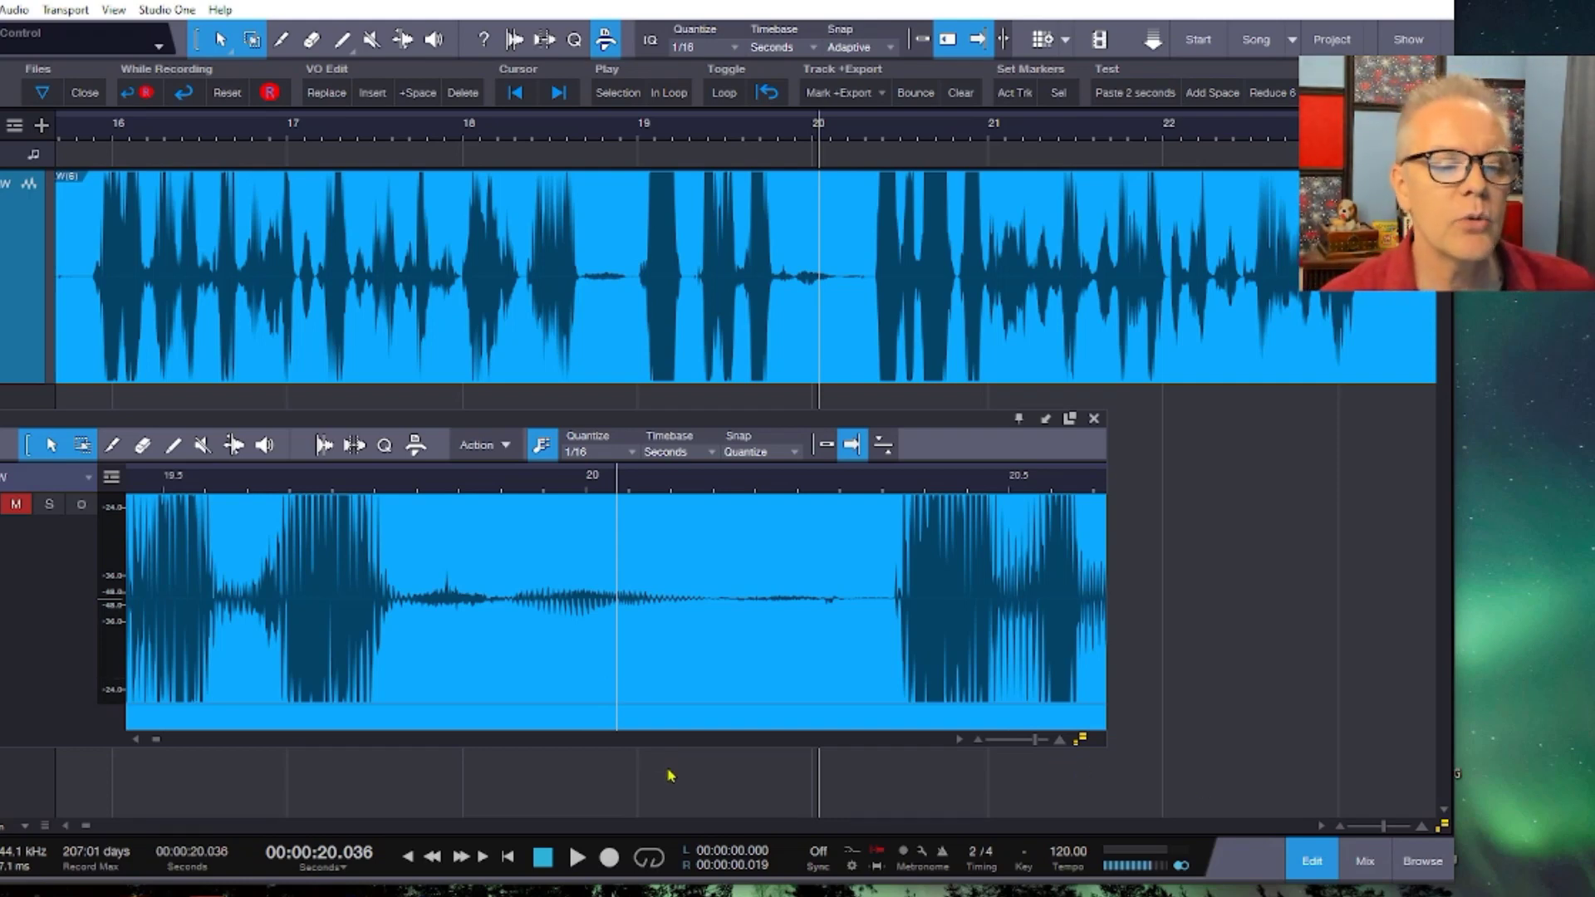
pyautogui.moveTo(676, 748); pyautogui.dragTo(695, 776)
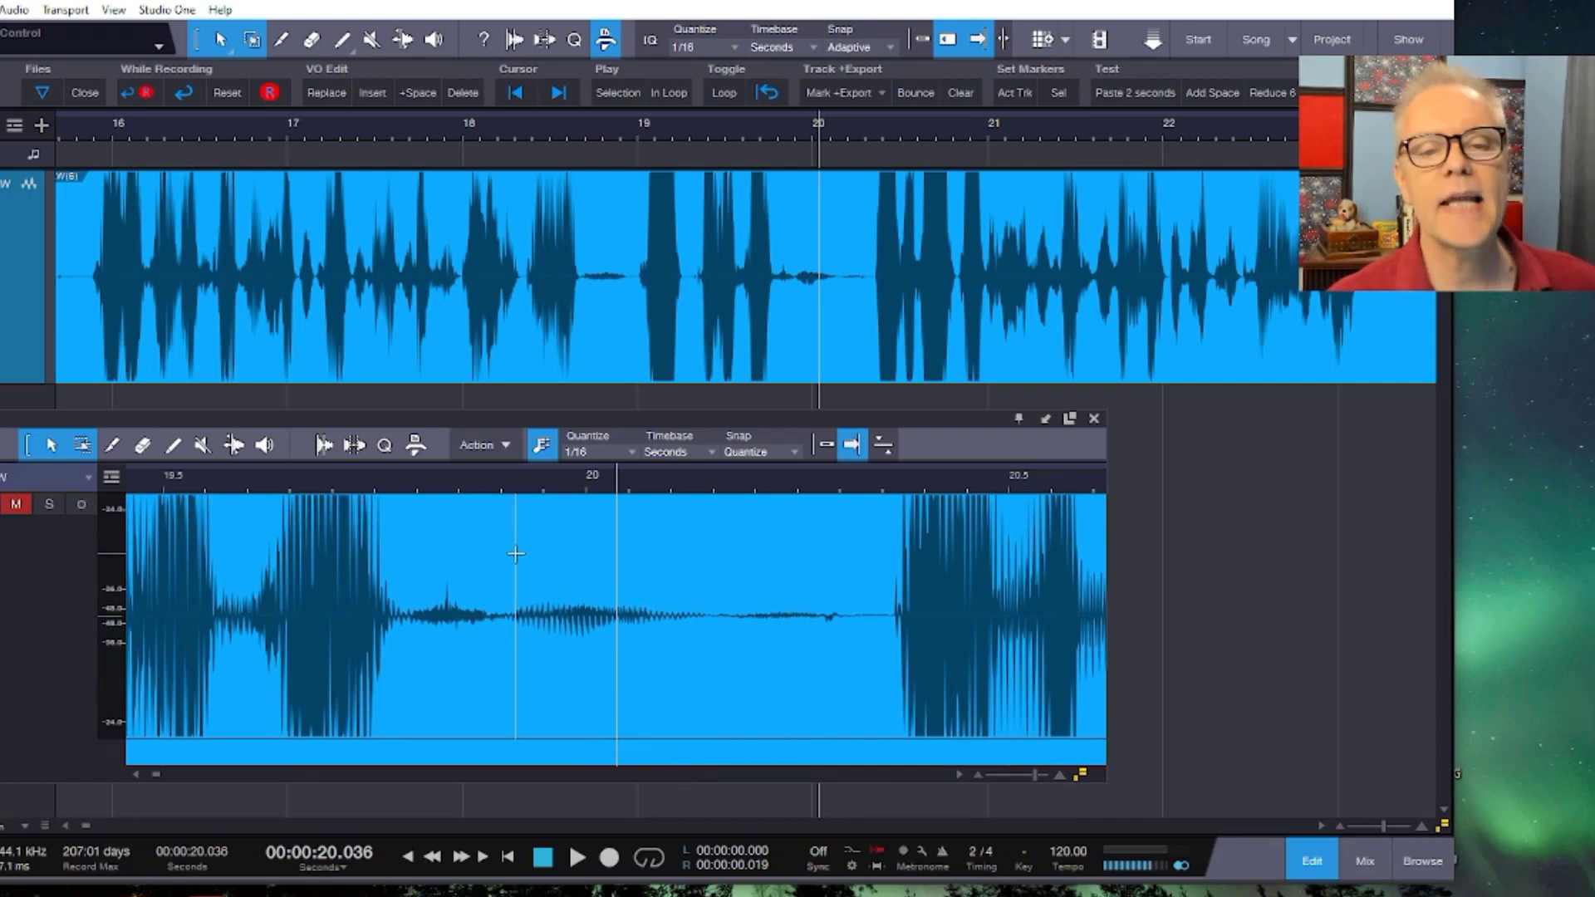
pyautogui.moveTo(822, 424); pyautogui.dragTo(891, 416)
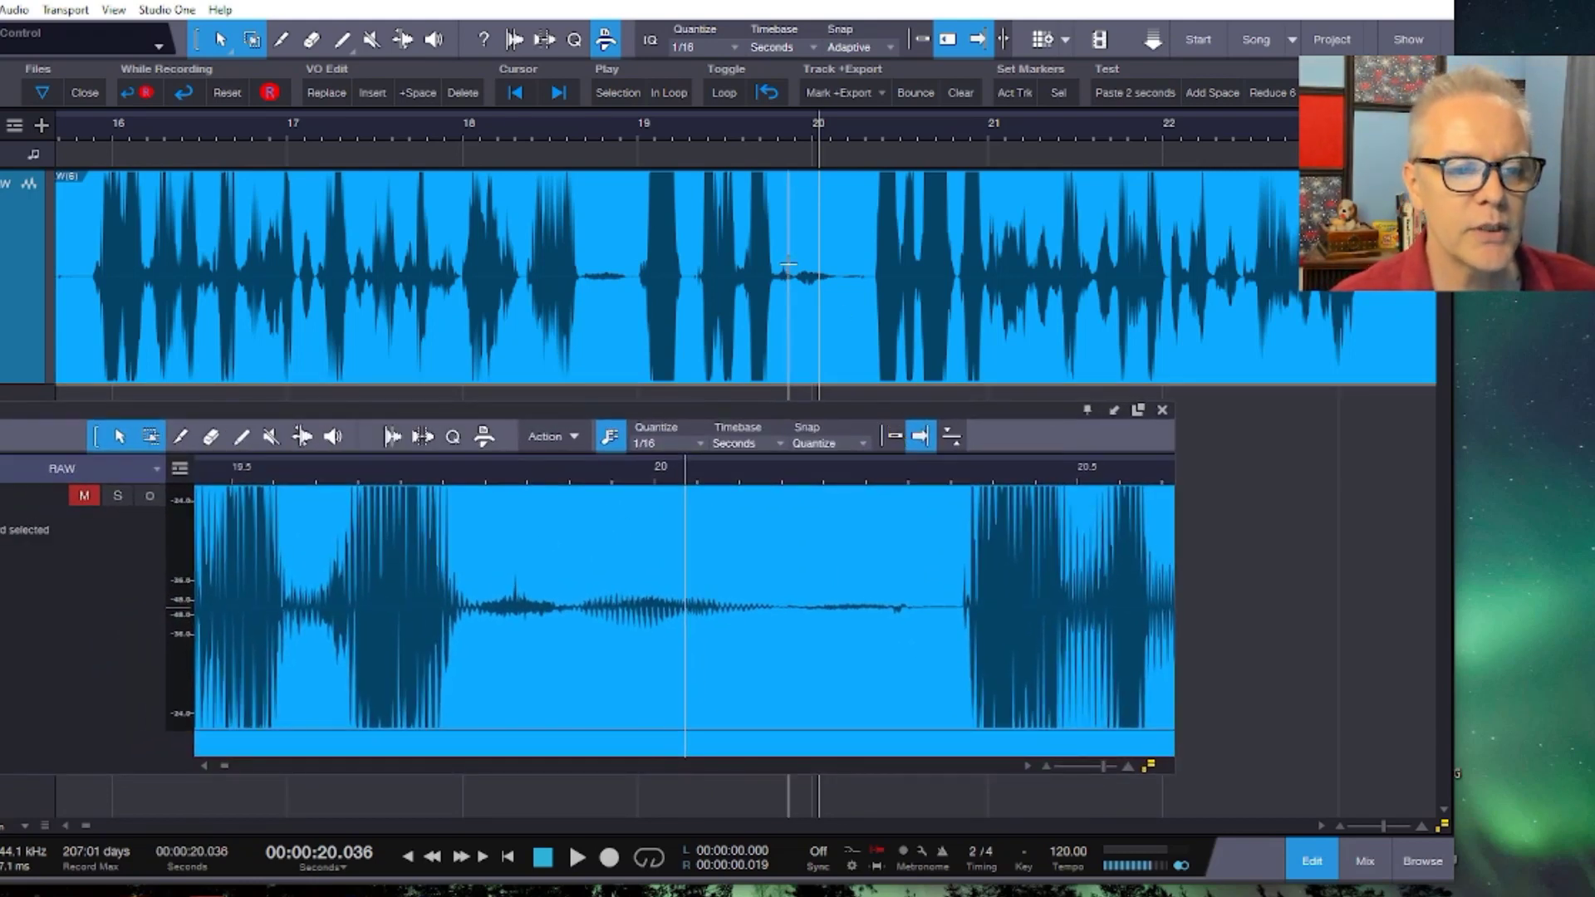
# Select the quiet range from about 19.86 to 20.26 s in the track and enlarge its waveform horizontally and vertically in the Editor.
pyautogui.moveTo(787, 270); pyautogui.dragTo(859, 288)
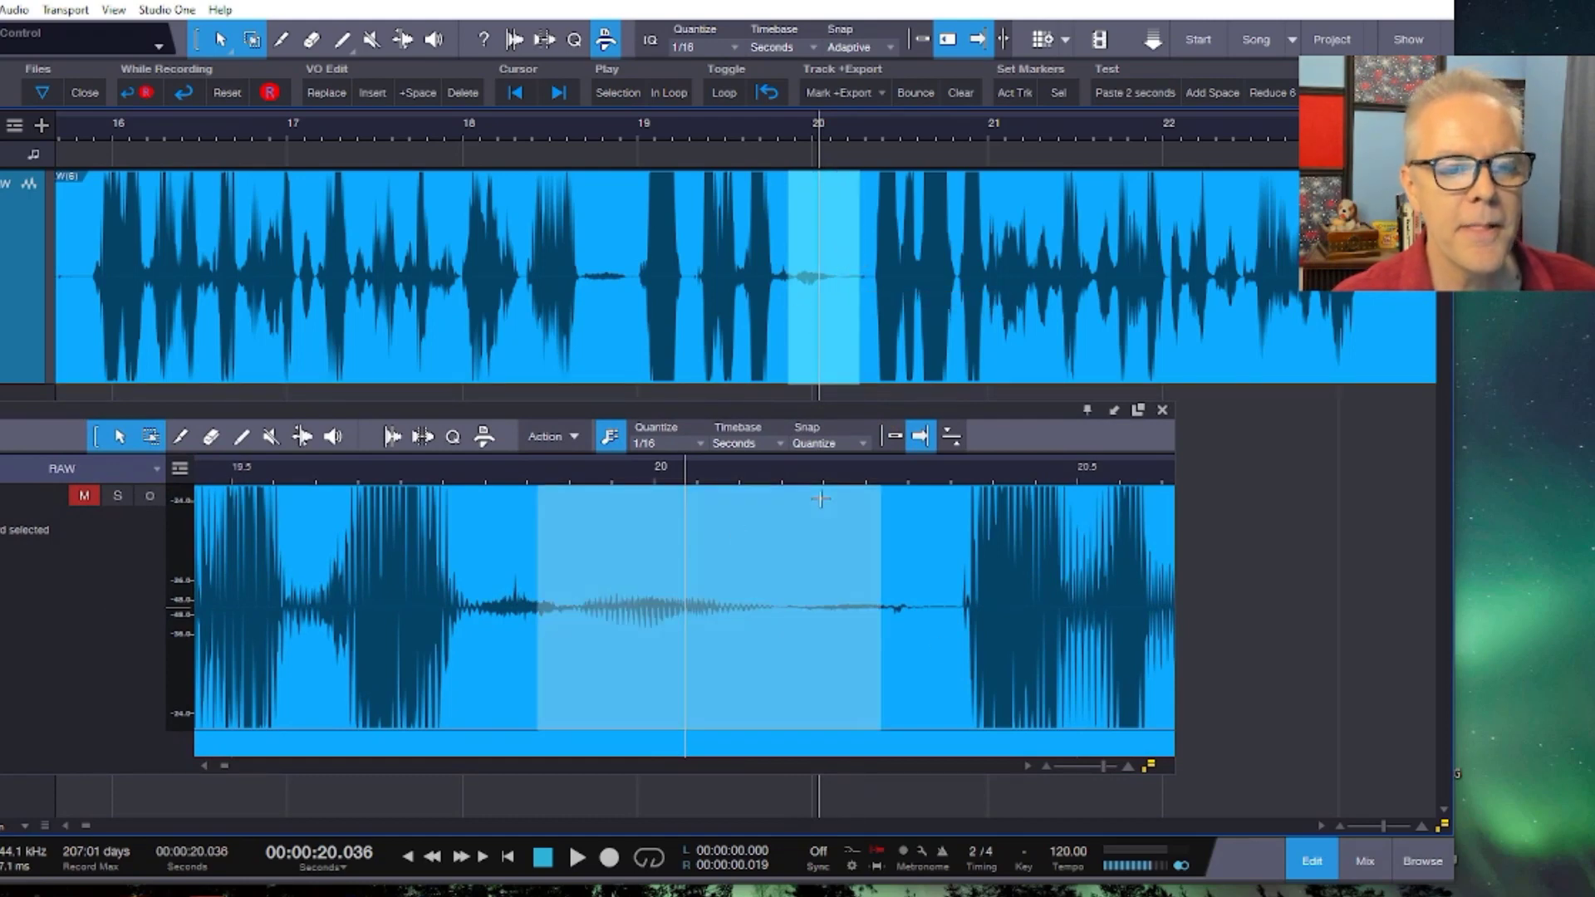
pyautogui.scroll(5, 635, 511)
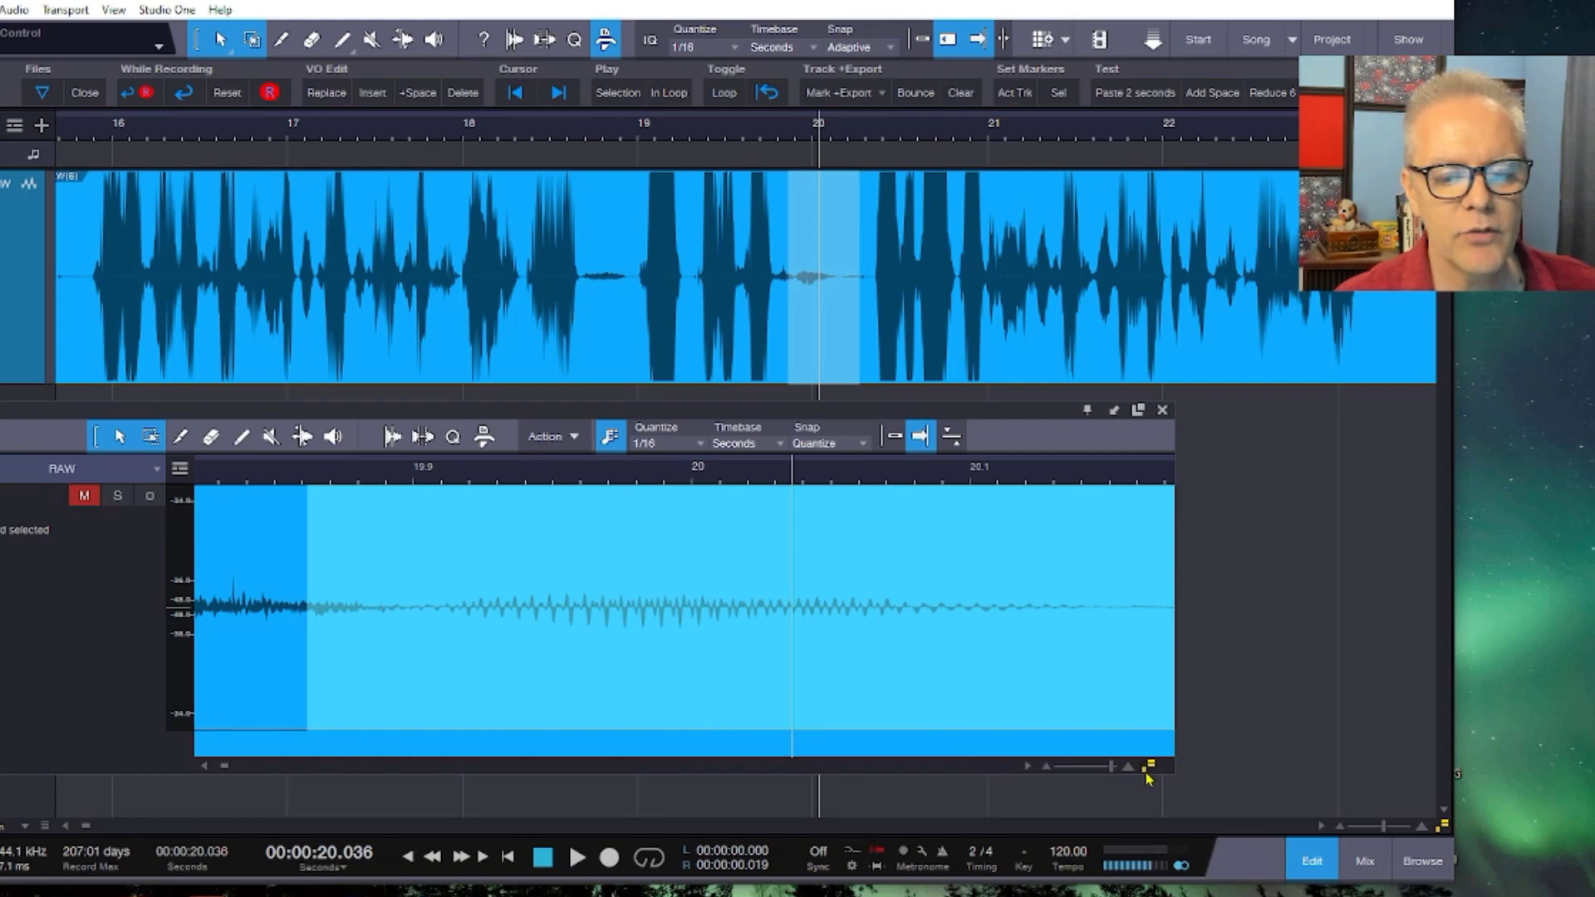
pyautogui.moveTo(1148, 767); pyautogui.dragTo(1131, 691)
# Select the quiet range from about 18.7 to 19 s in the track, and set the playback cursor to 20.037 s within the Editor.
pyautogui.moveTo(592, 235); pyautogui.dragTo(632, 235)
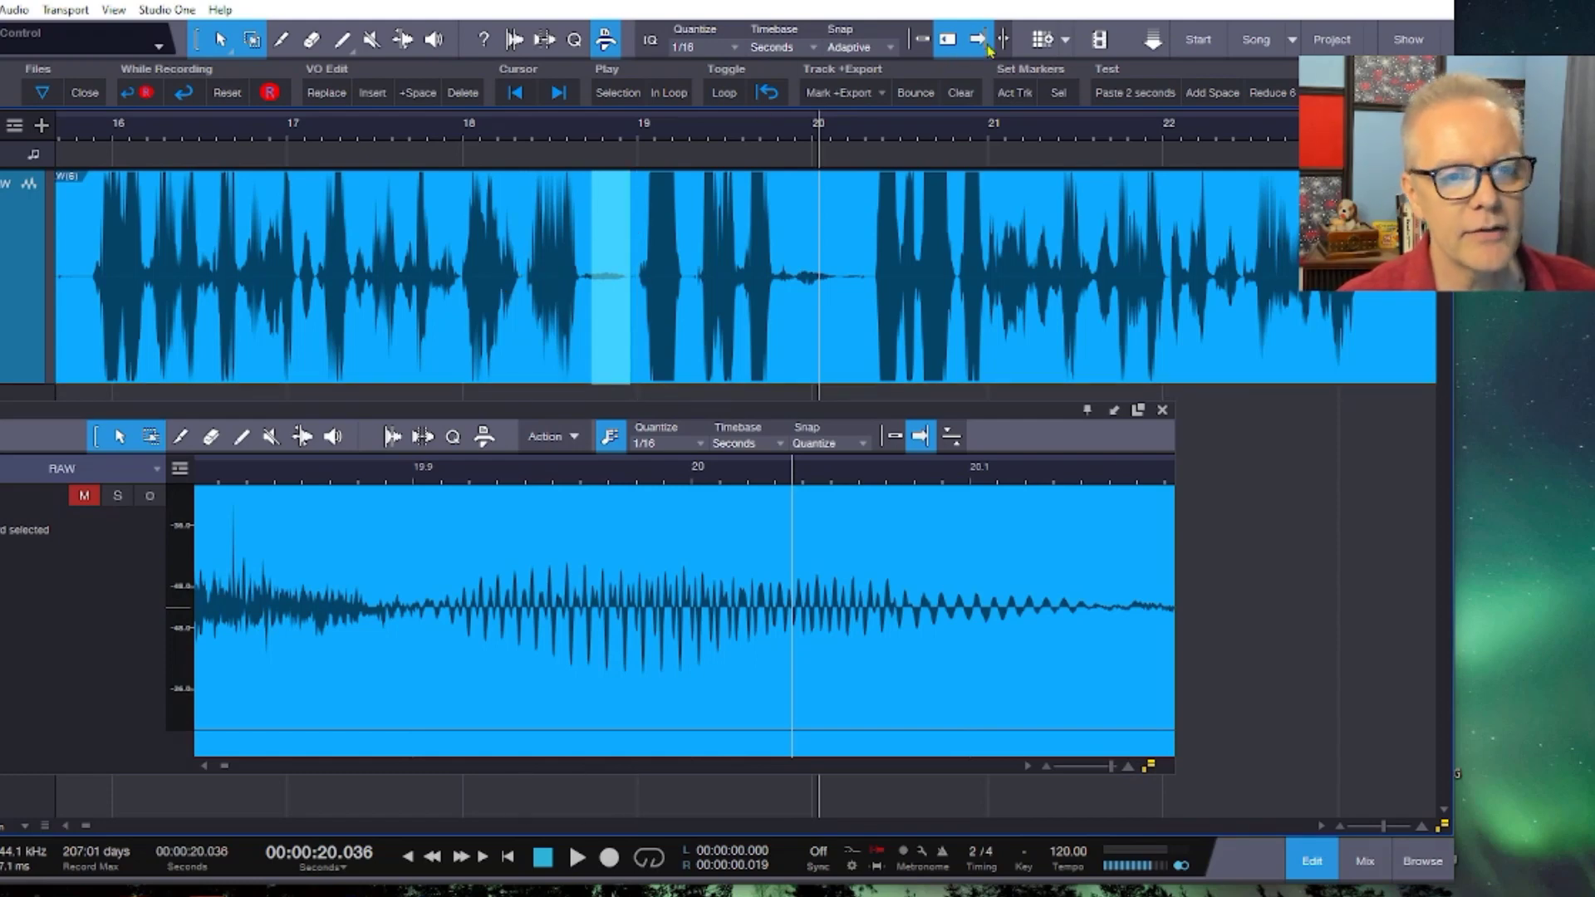
pyautogui.click(795, 515)
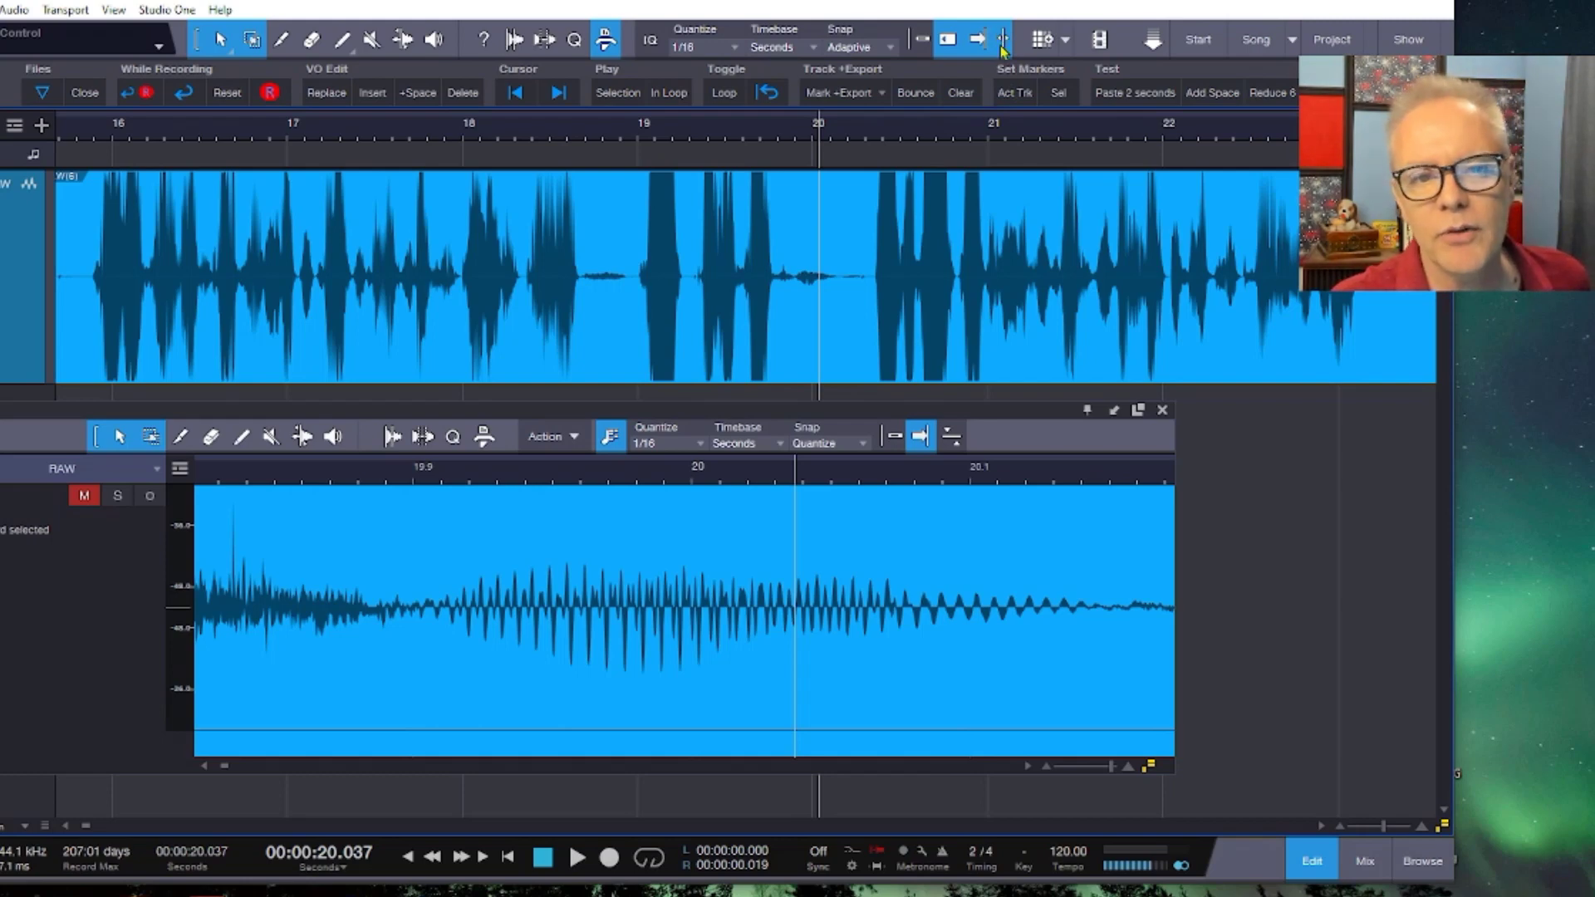
# Make the playback cursor follow the edit position, and view several passages in the Editor by selecting them in the track, ending at 20.740 s.
pyautogui.click(357, 249)
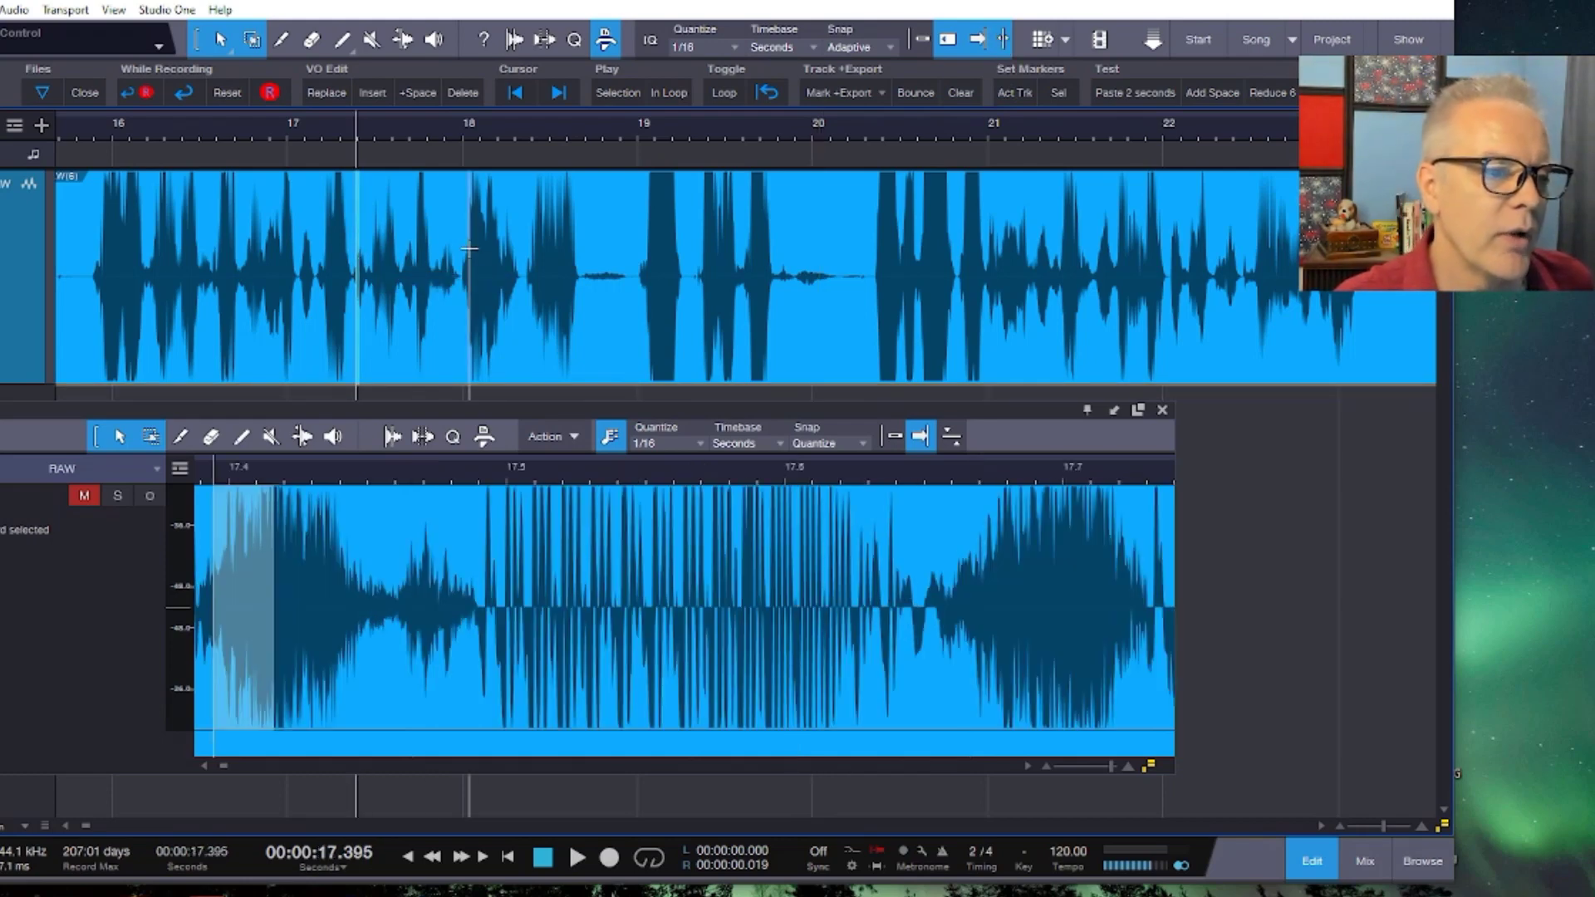
pyautogui.moveTo(469, 249); pyautogui.dragTo(559, 281)
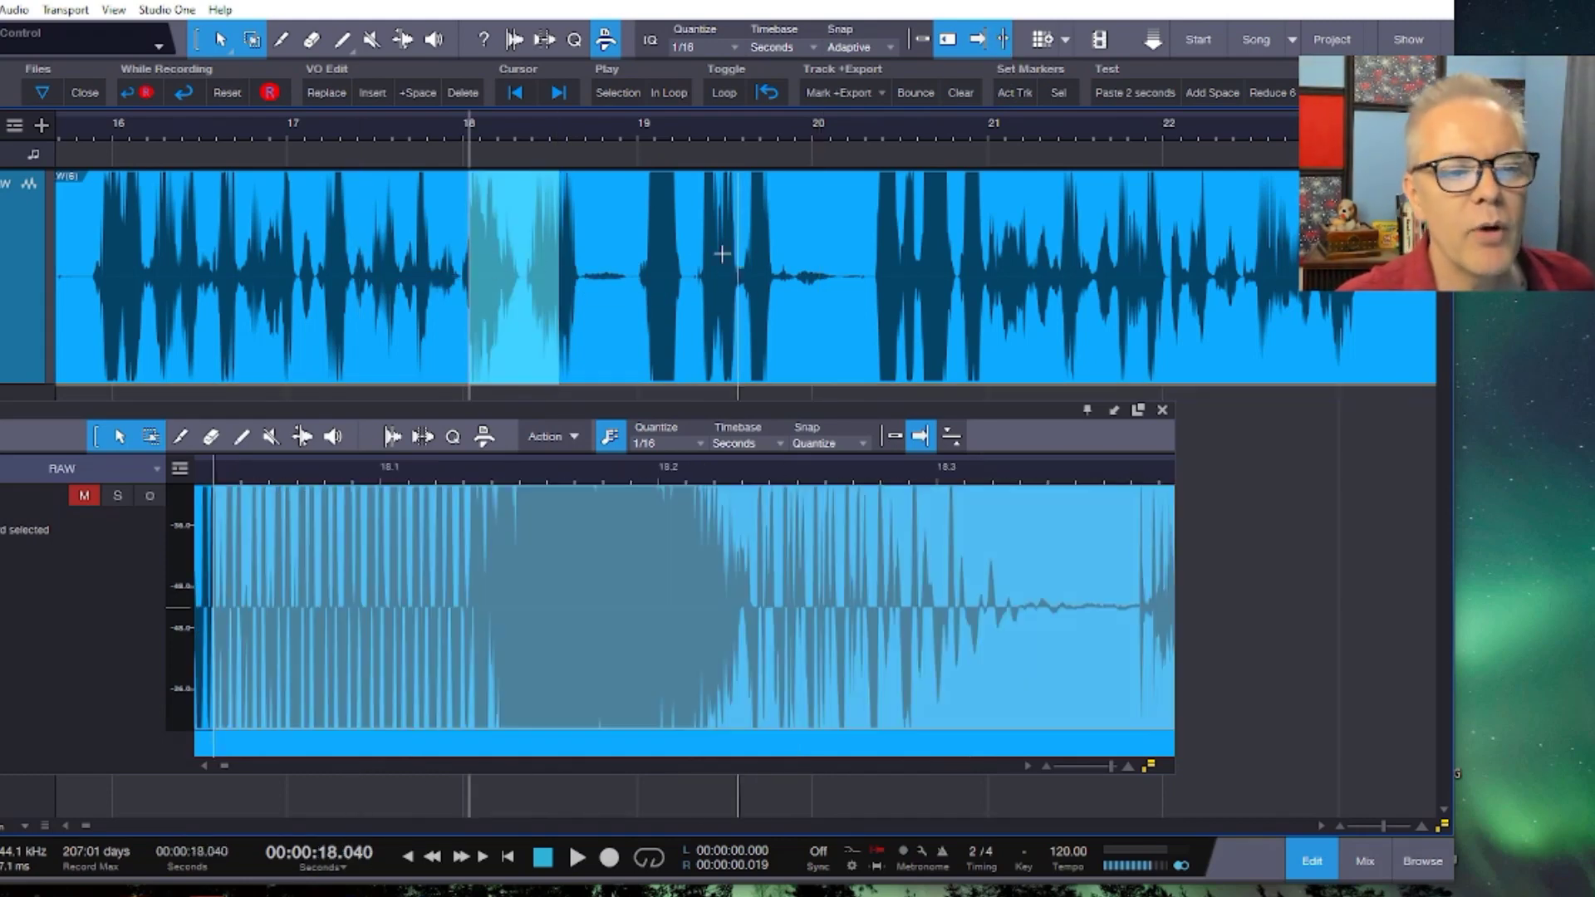
pyautogui.moveTo(692, 249); pyautogui.dragTo(943, 274)
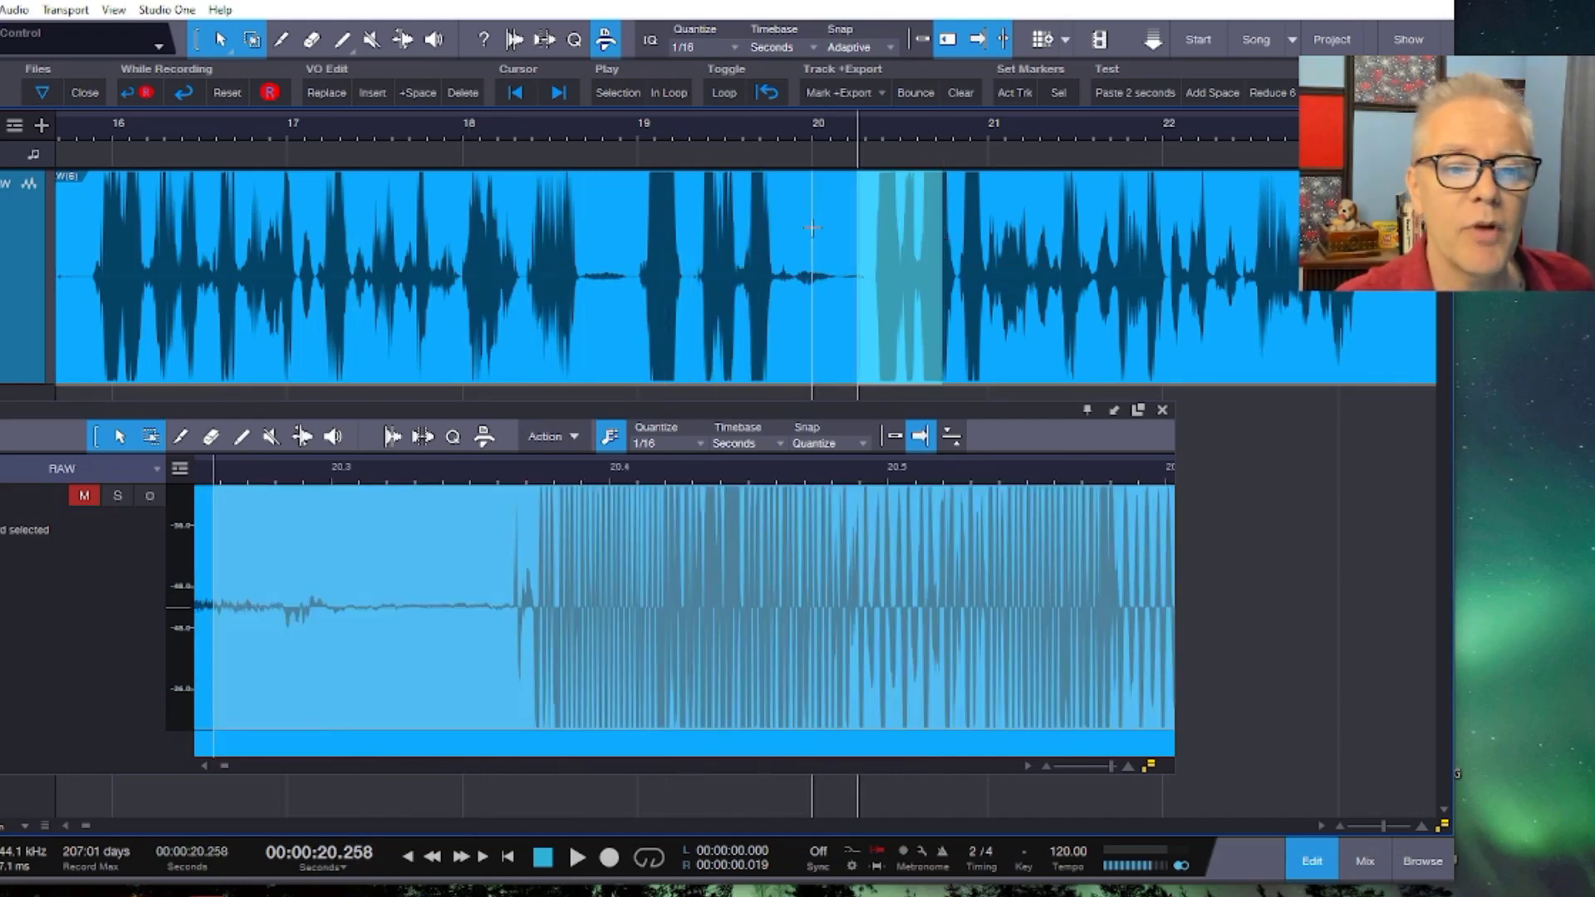
pyautogui.moveTo(421, 224); pyautogui.dragTo(499, 226)
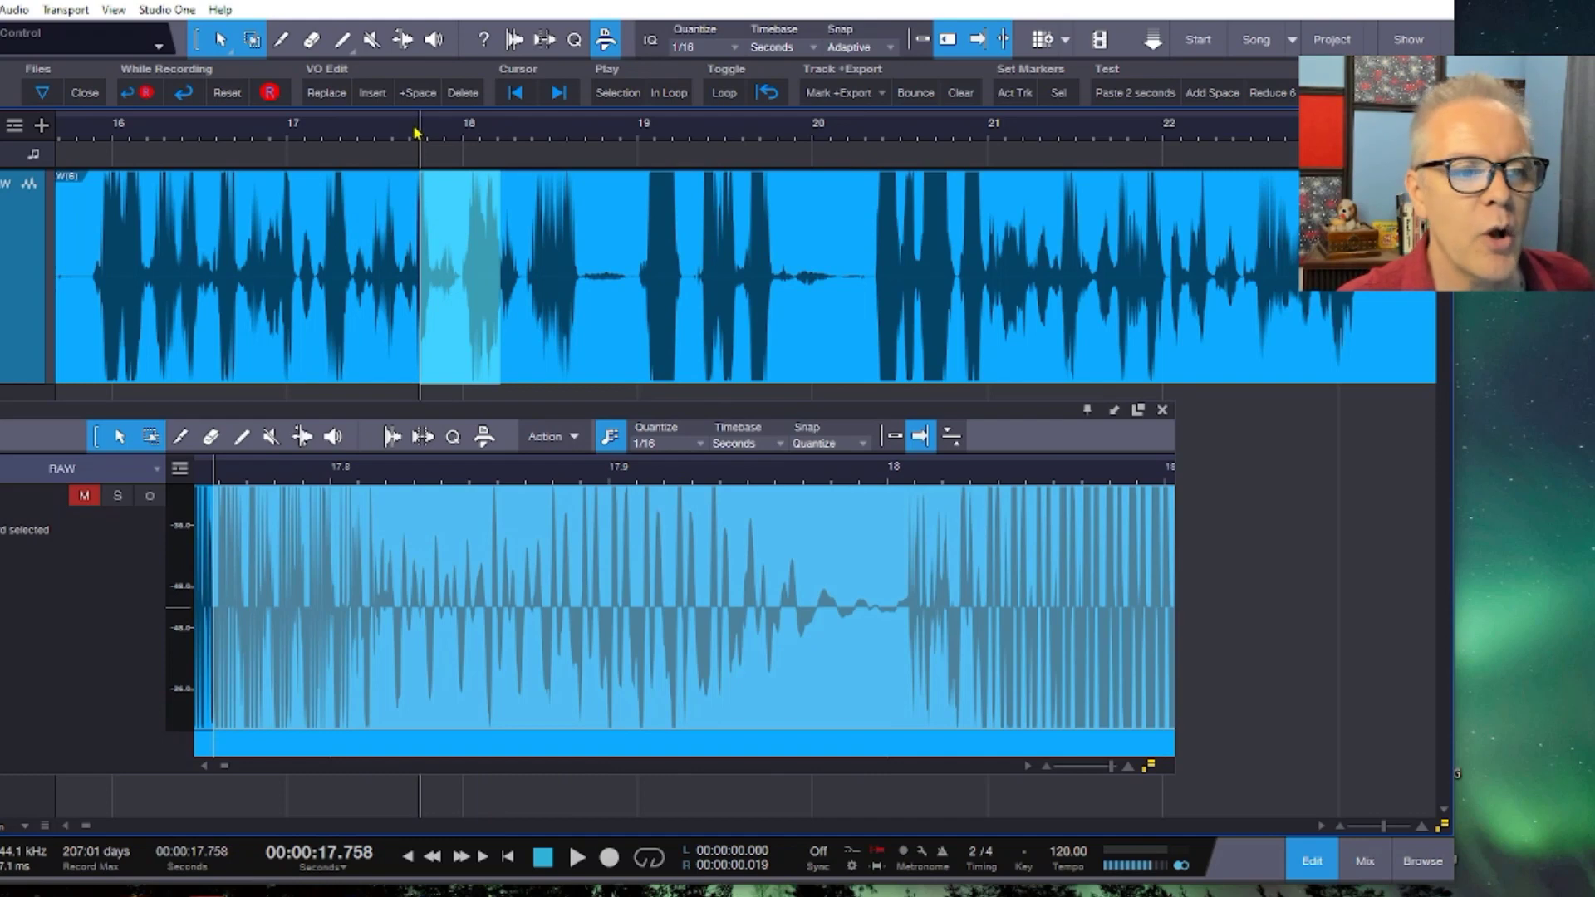
pyautogui.click(613, 267)
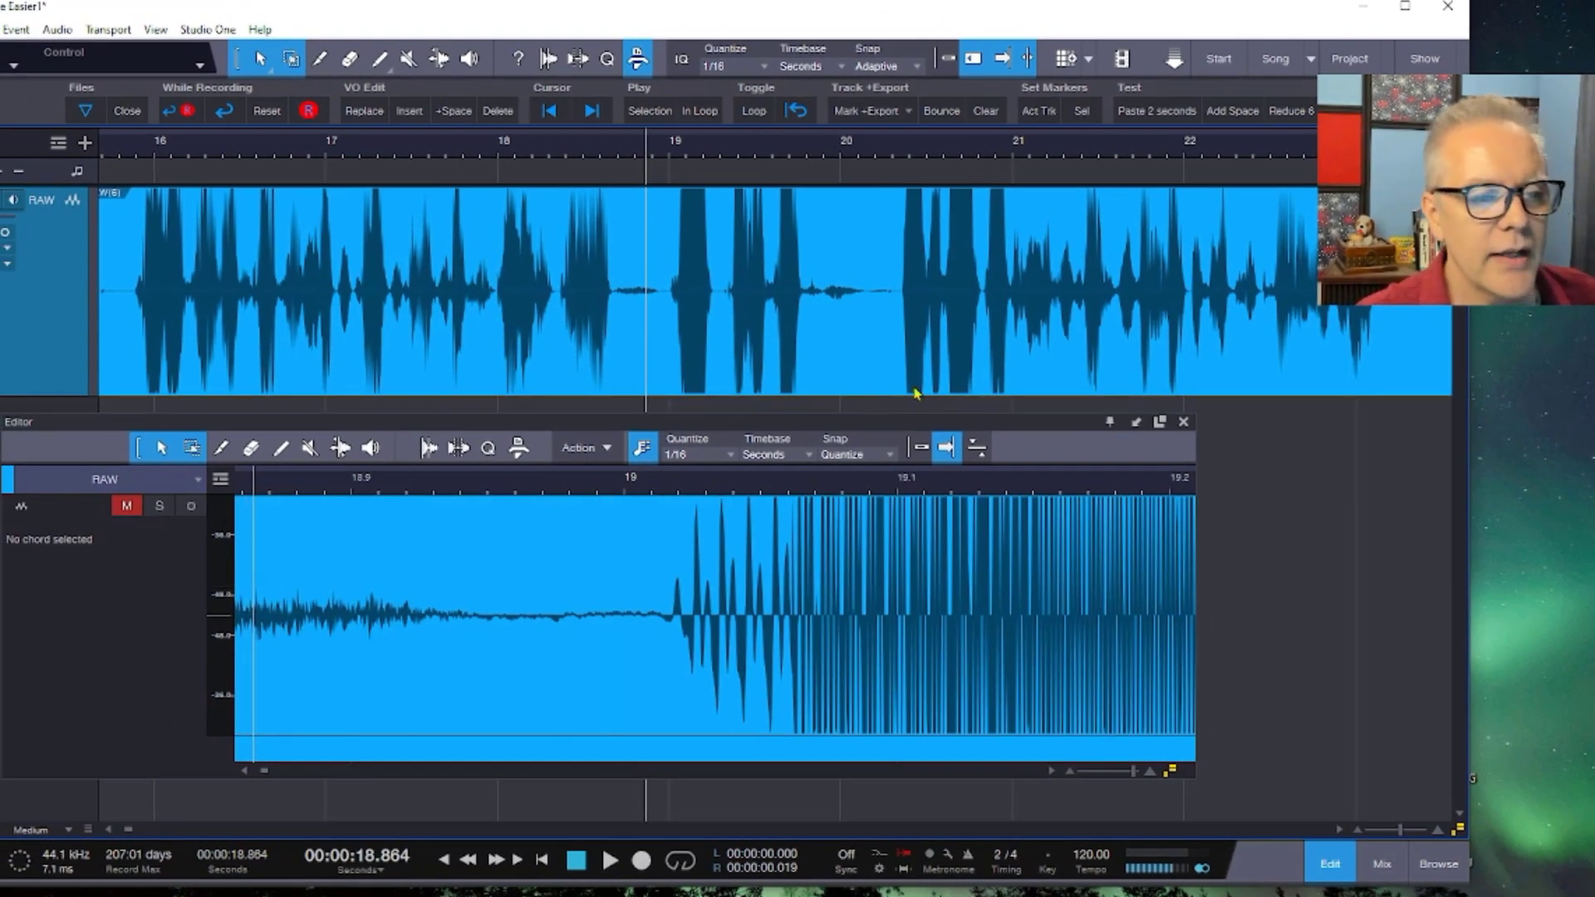
pyautogui.click(968, 268)
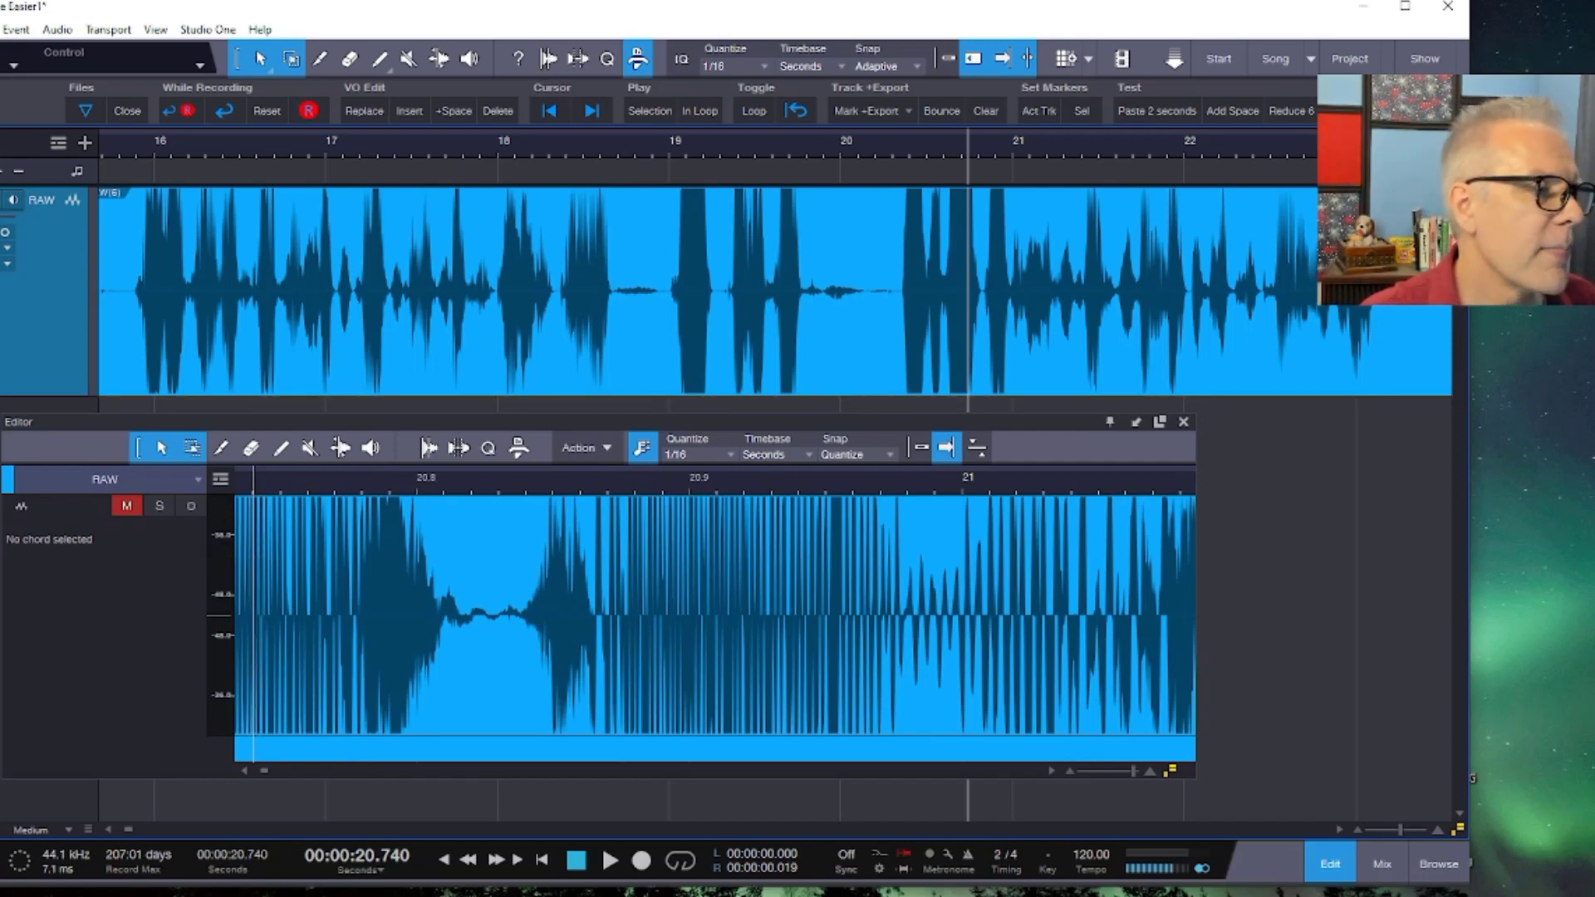
# Recolour the RAW track and its waveform to a dark, muted blue.
pyautogui.click(8, 480)
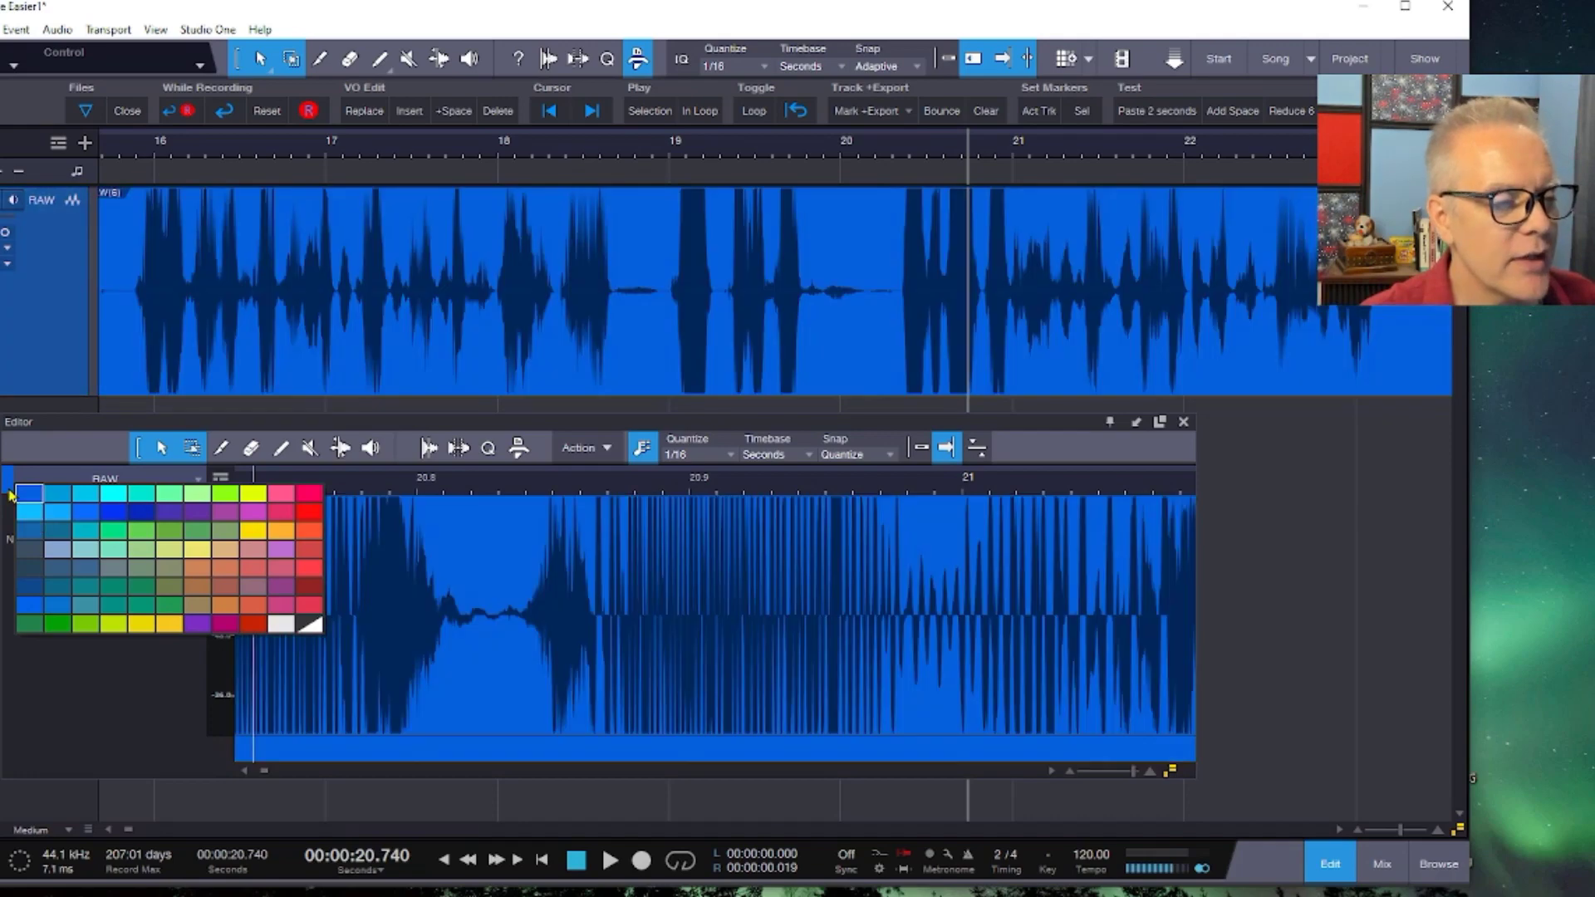
pyautogui.click(58, 512)
pyautogui.scroll(-10, 10, 479)
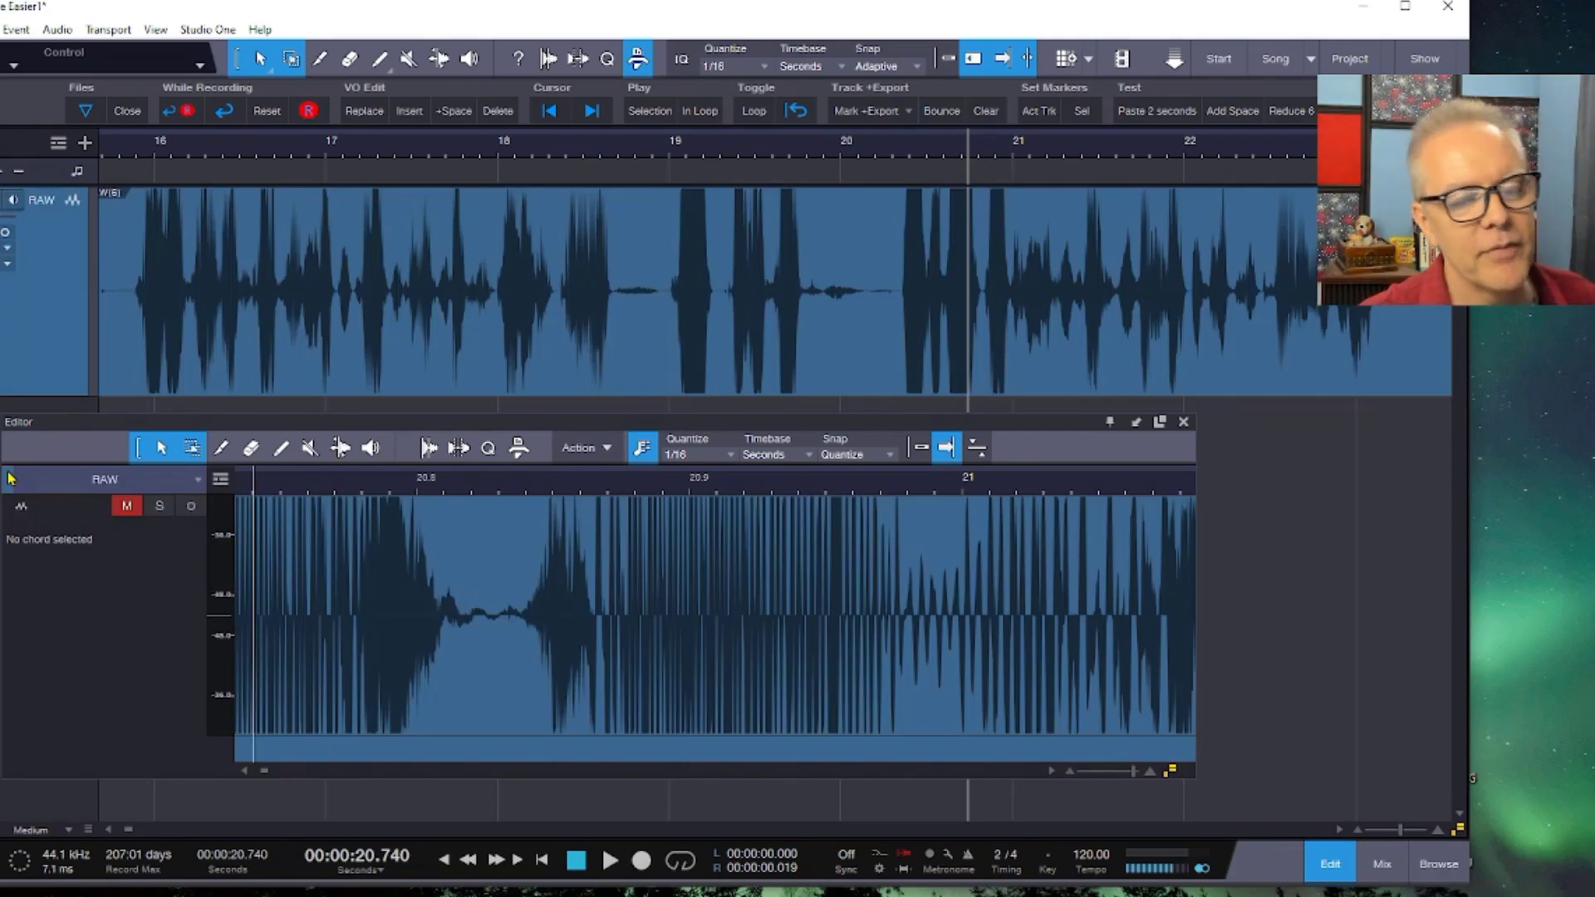
pyautogui.scroll(-3, 10, 478)
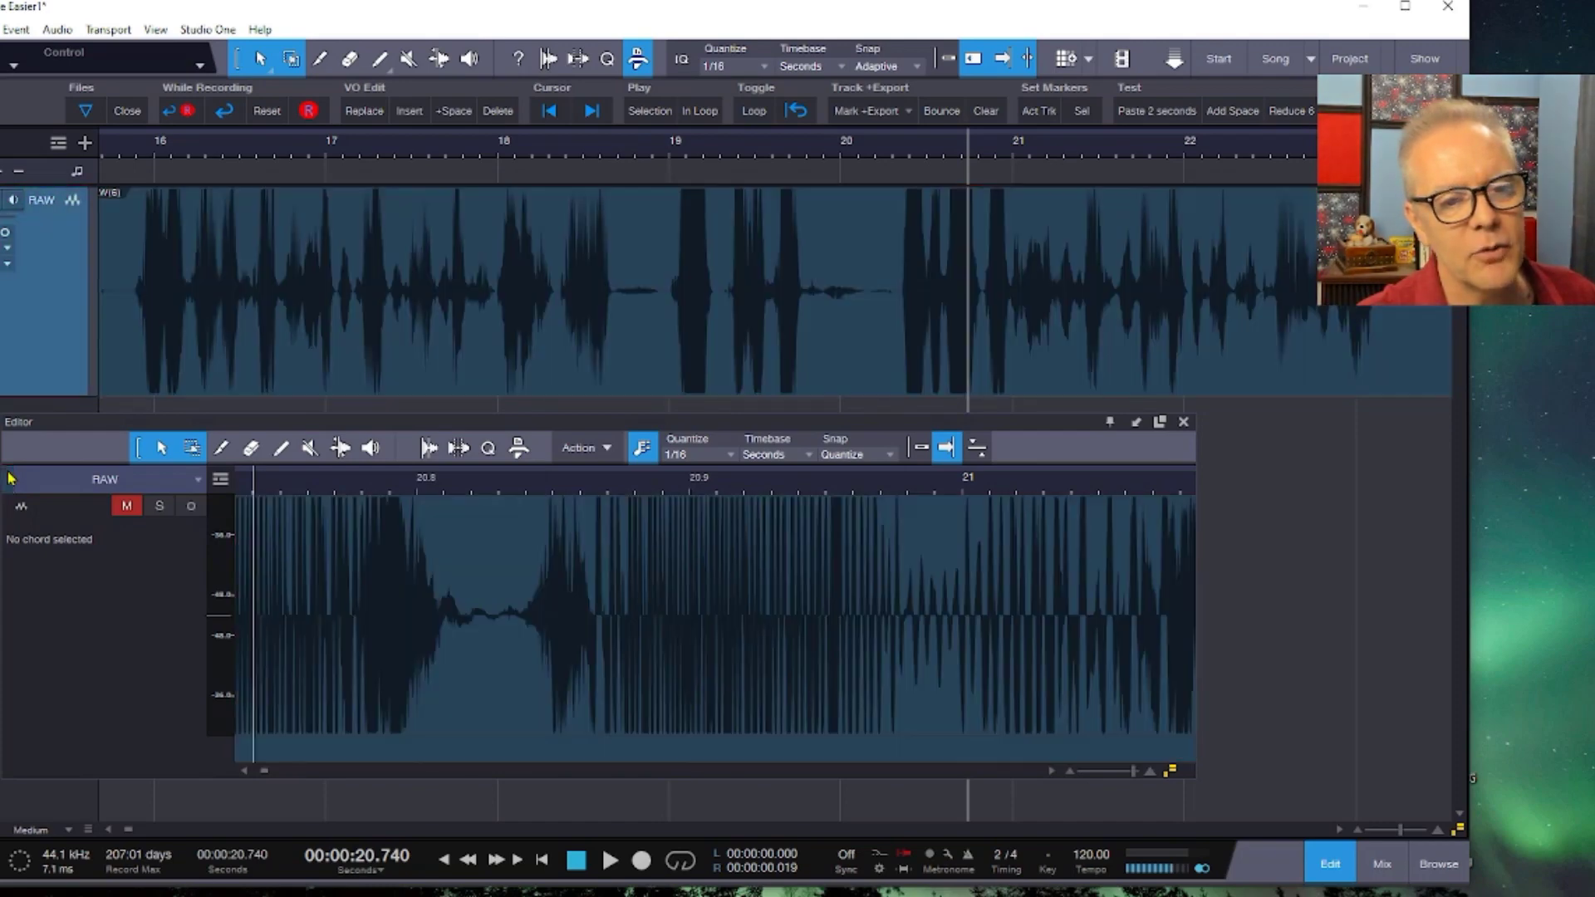
# Select the quiet range from about 18.70 to 18.93 s in the track, and a narrower range from 18.75 to 18.873 s in the Editor.
pyautogui.click(491, 539)
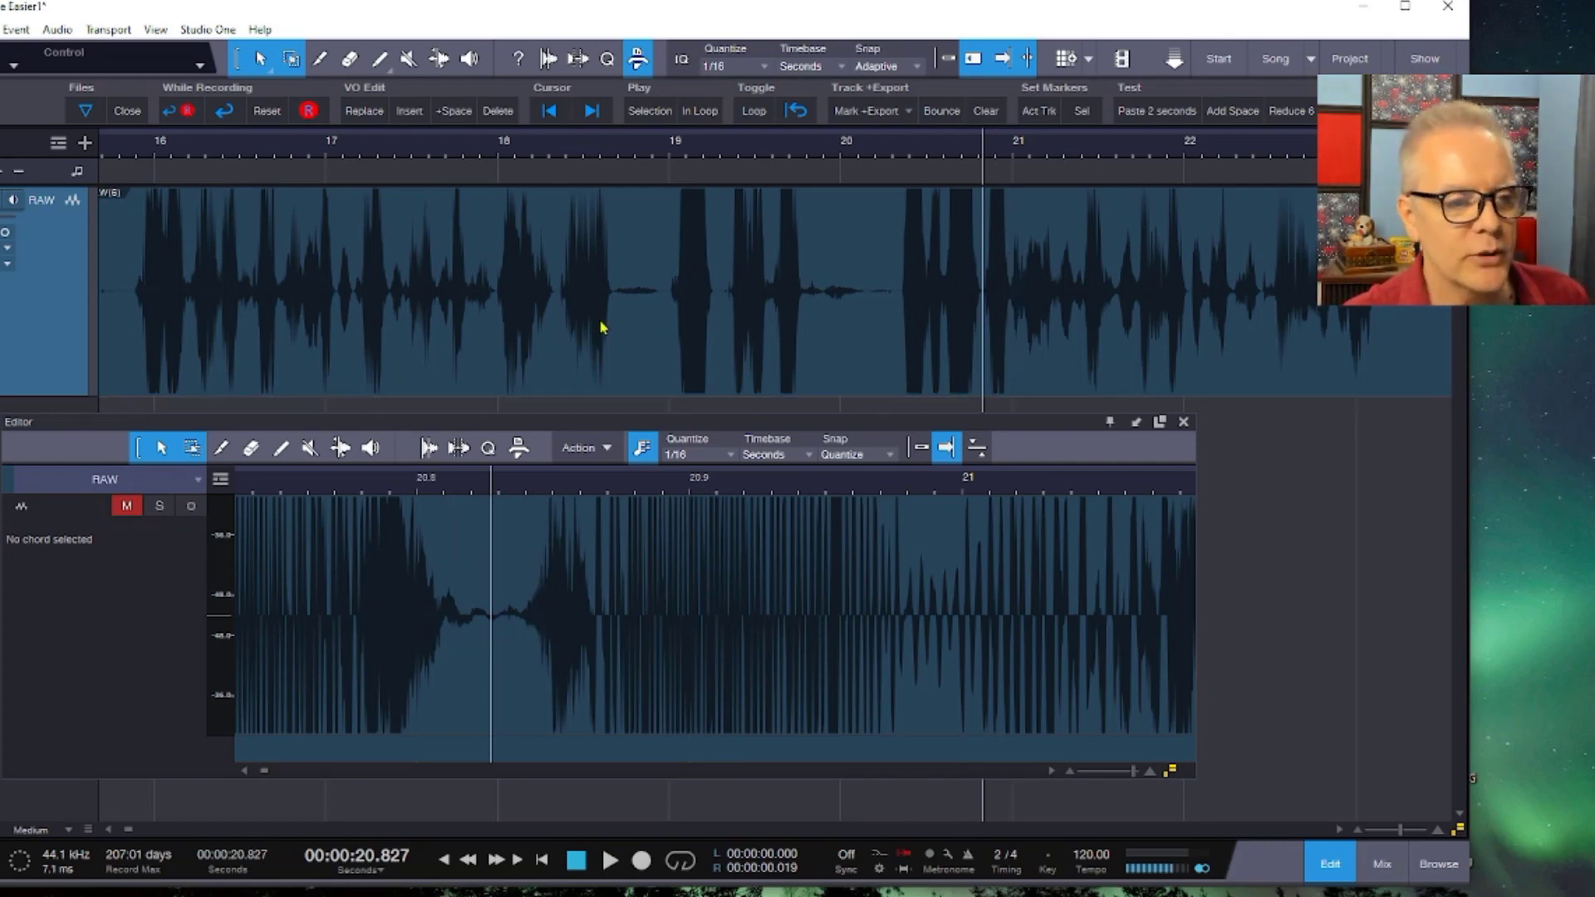
pyautogui.click(625, 326)
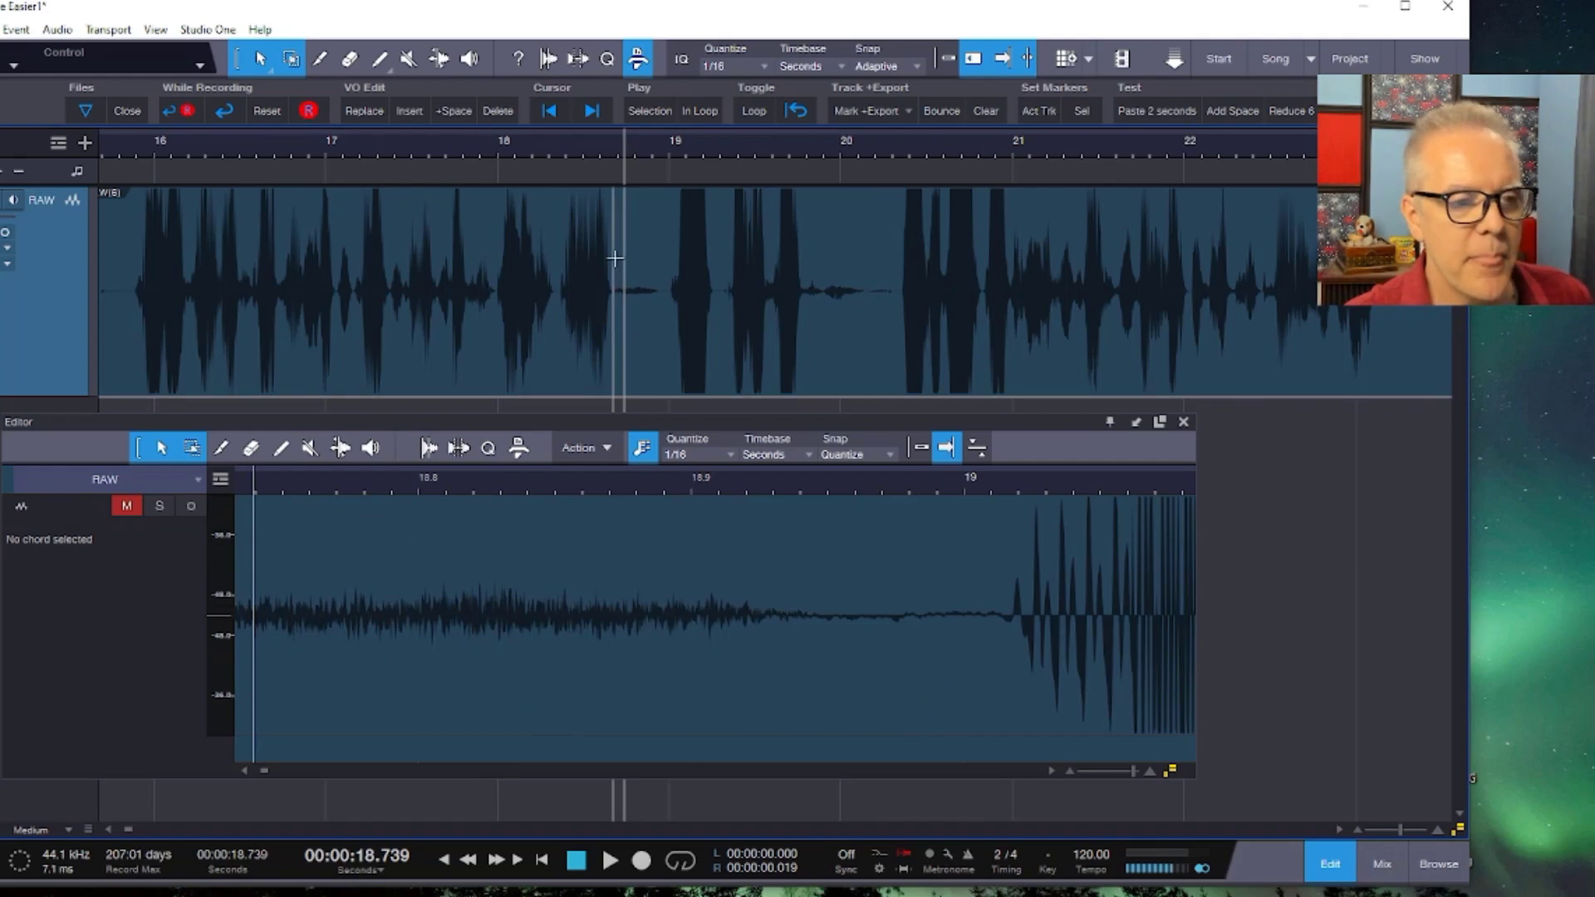
pyautogui.moveTo(618, 324); pyautogui.dragTo(657, 323)
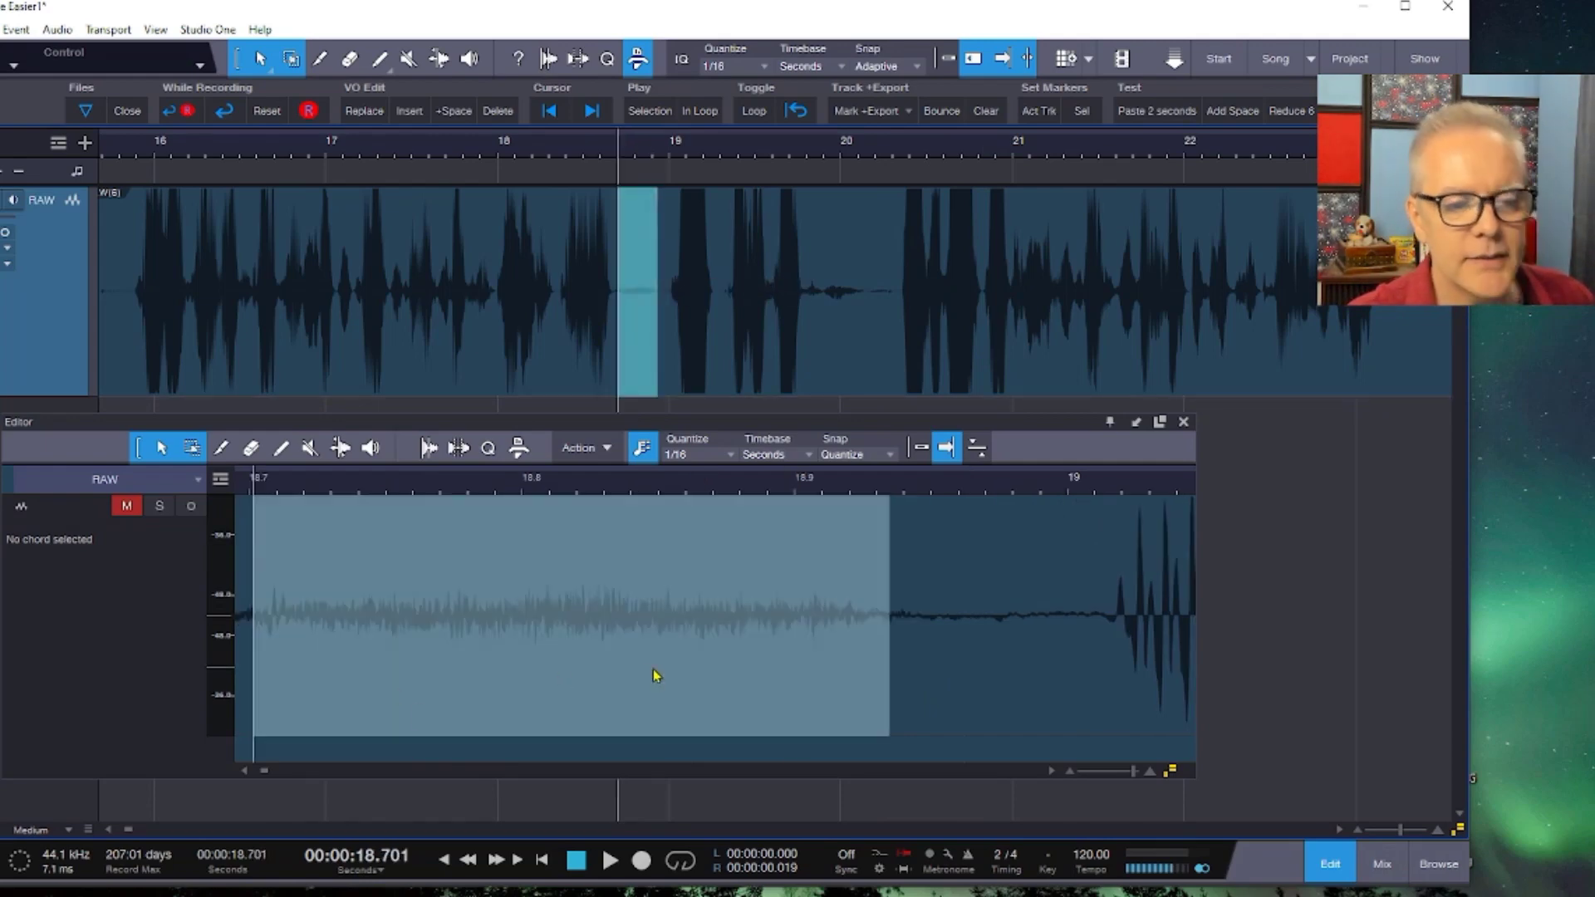
pyautogui.click(480, 559)
pyautogui.moveTo(386, 558); pyautogui.dragTo(720, 540)
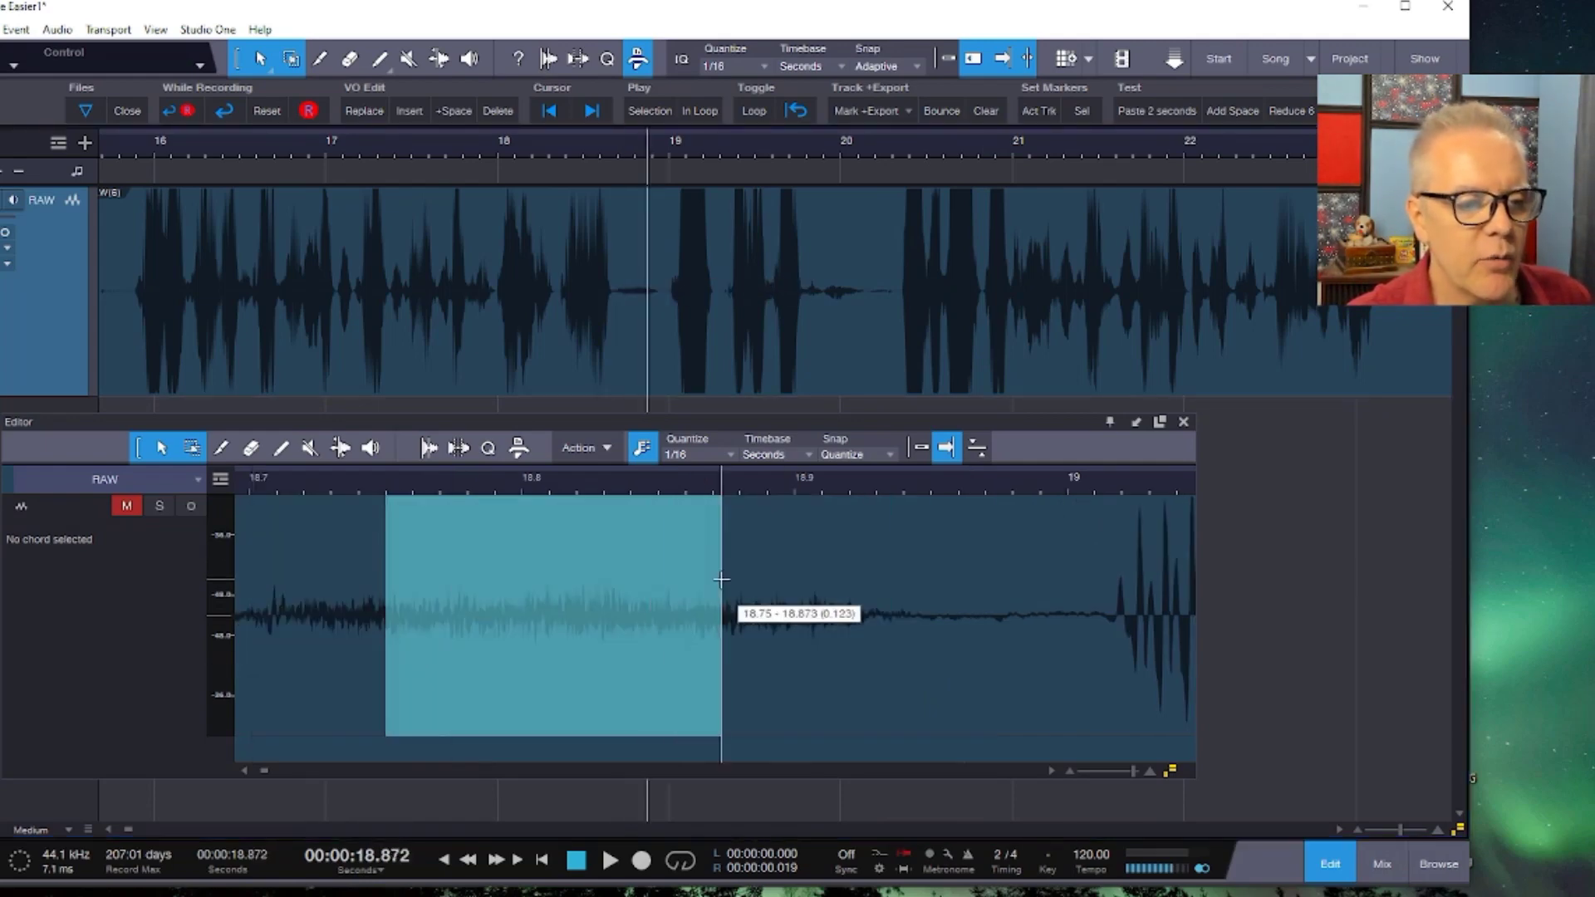
pyautogui.rightClick(534, 575)
pyautogui.click(500, 533)
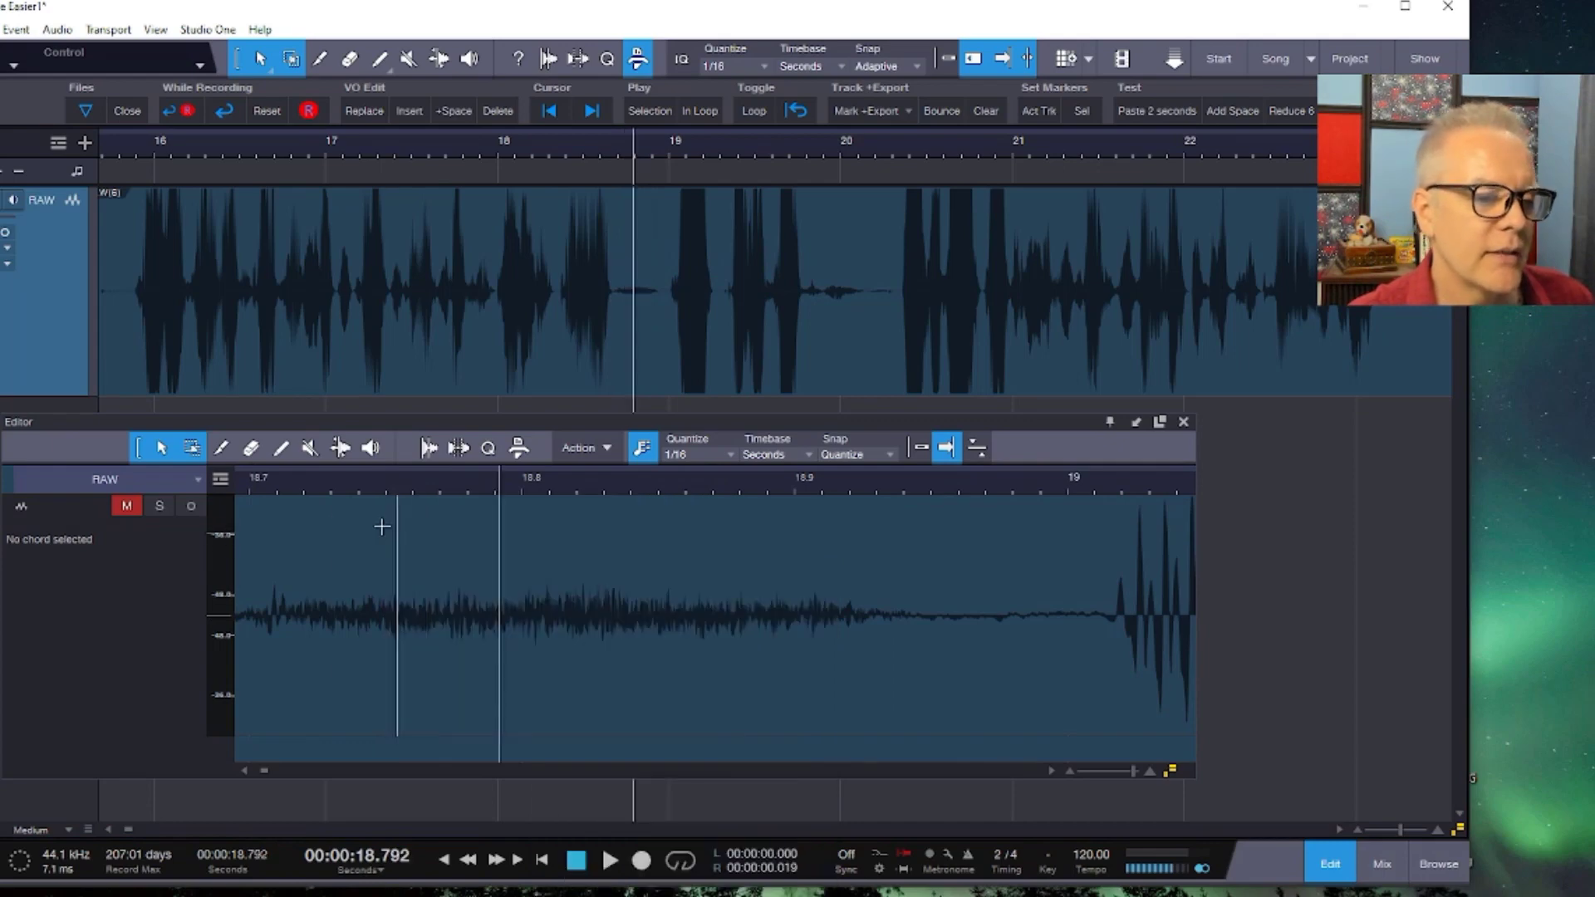
# Split the quiet range from about 18.725 to 18.91 s into its own event in the Editor and colour it bright blue.
pyautogui.moveTo(319, 531); pyautogui.dragTo(837, 592)
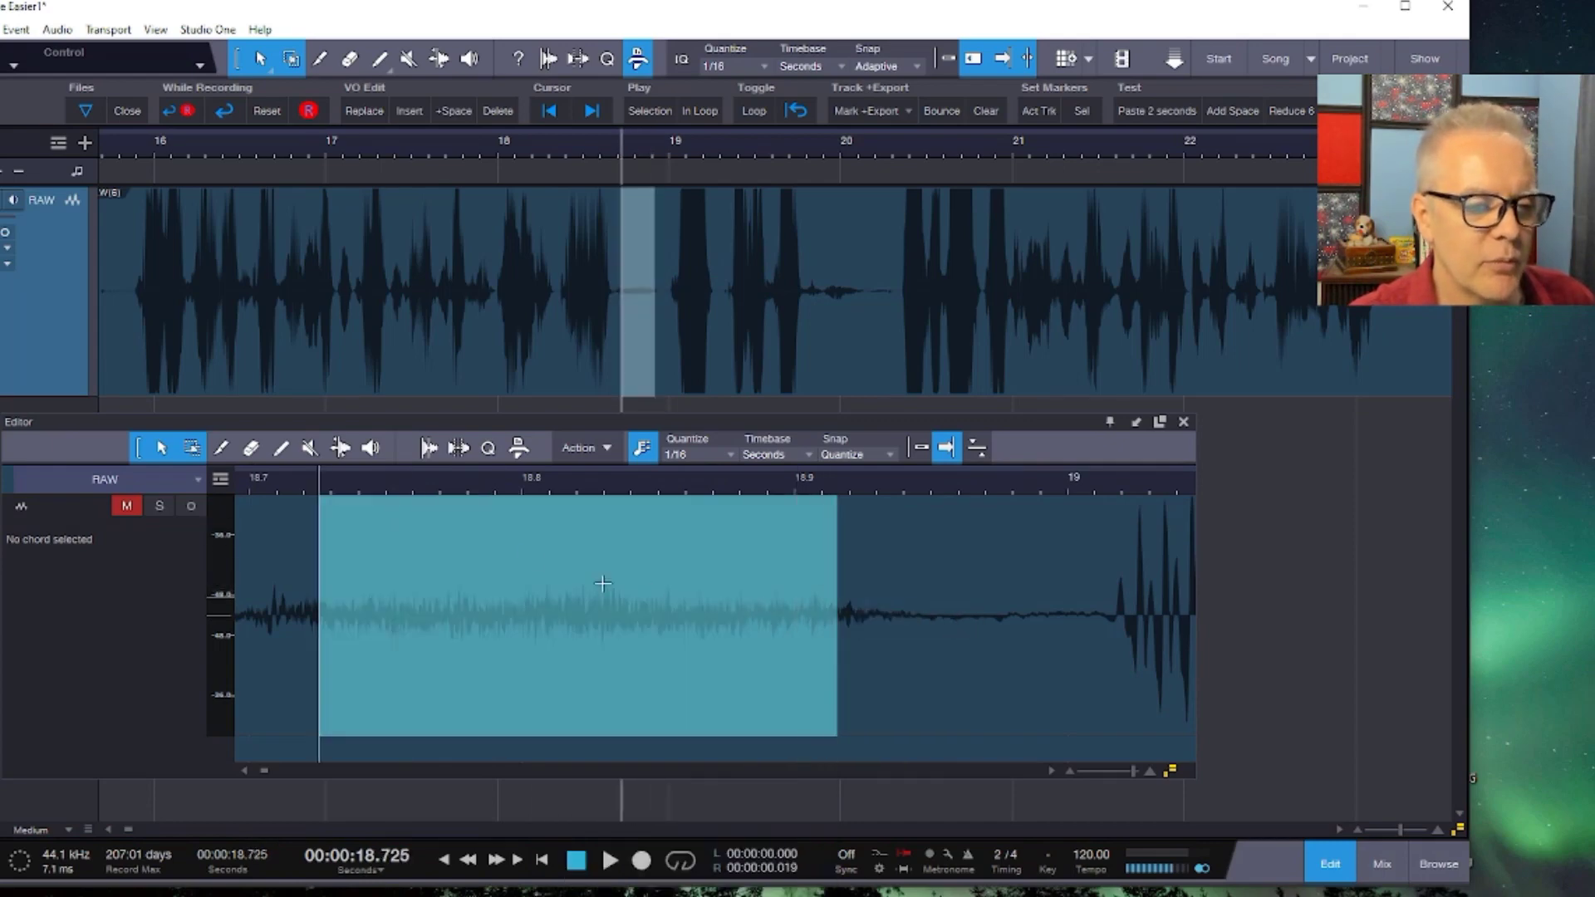
pyautogui.click(508, 542)
pyautogui.rightClick(534, 548)
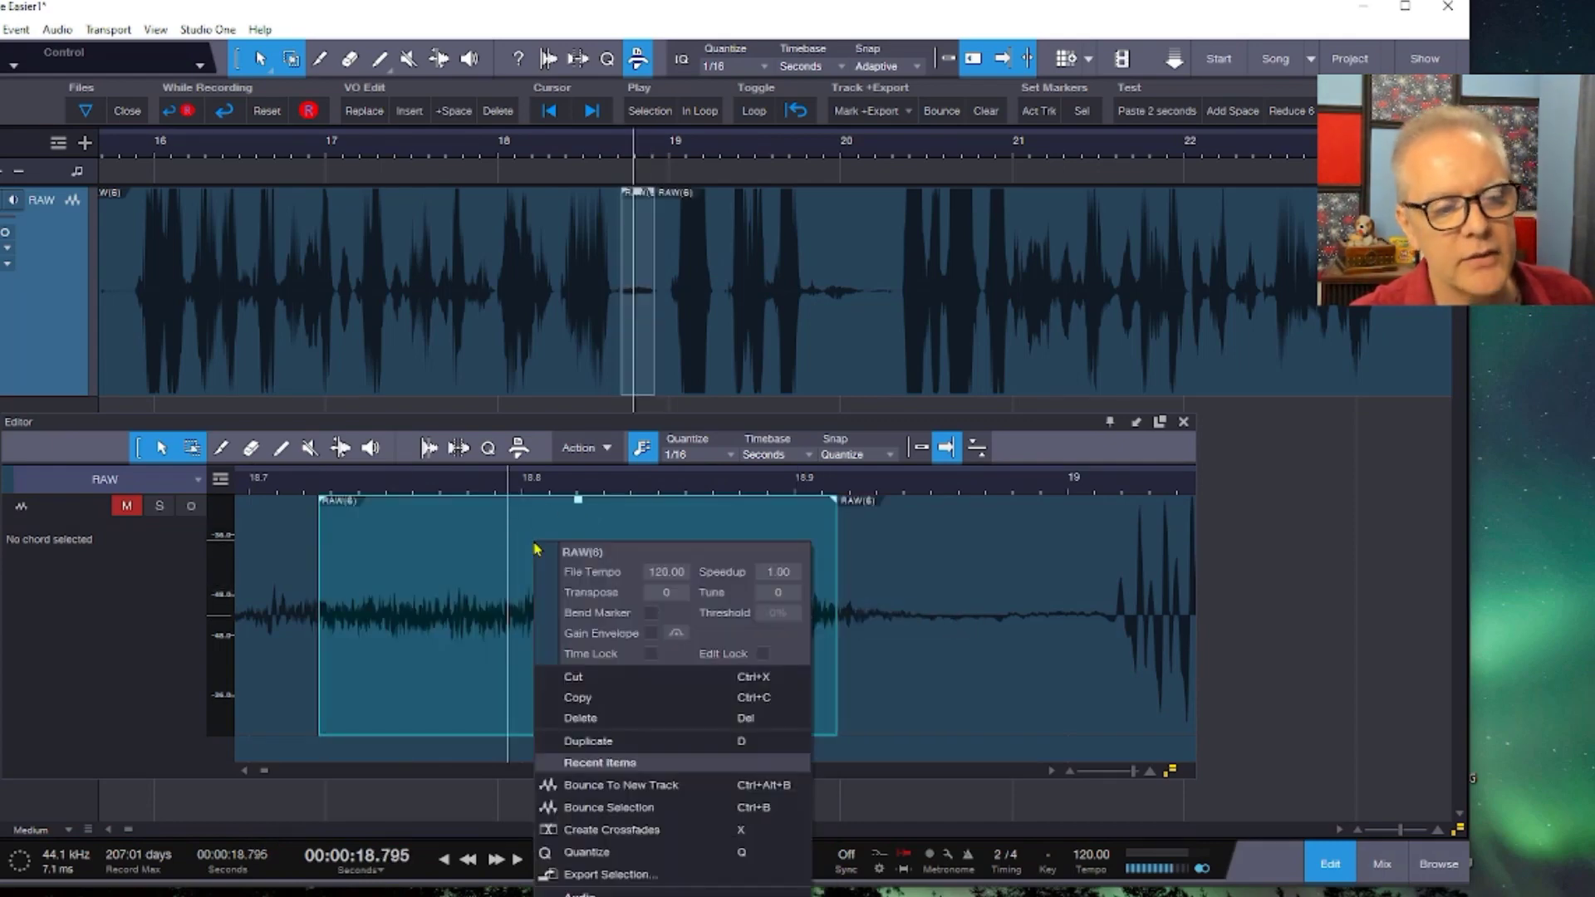
pyautogui.click(546, 595)
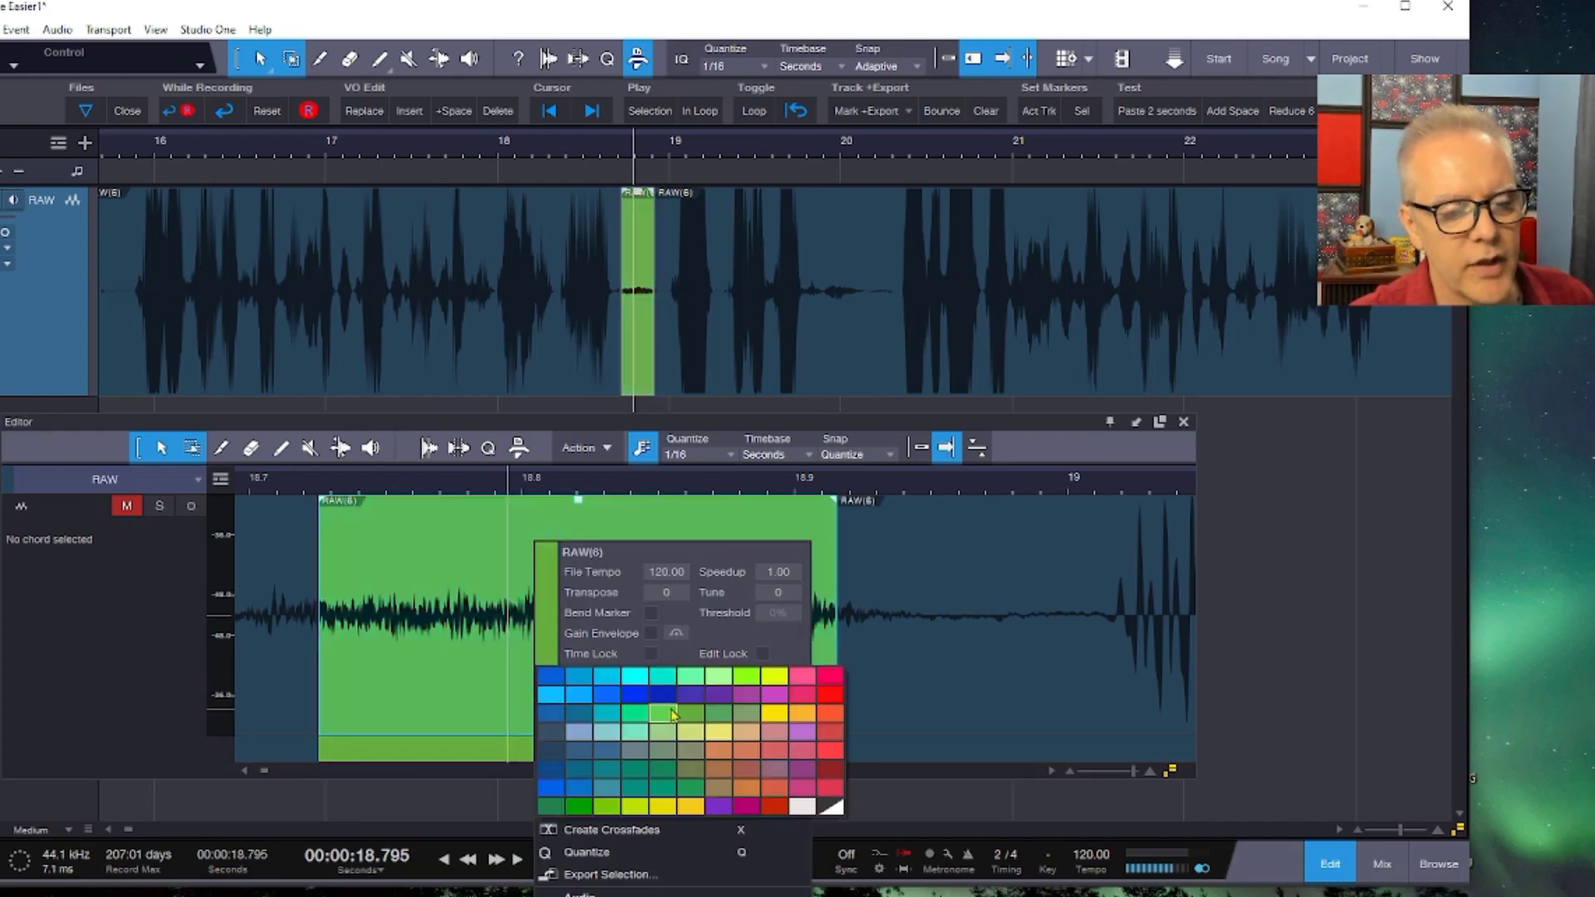
pyautogui.click(663, 699)
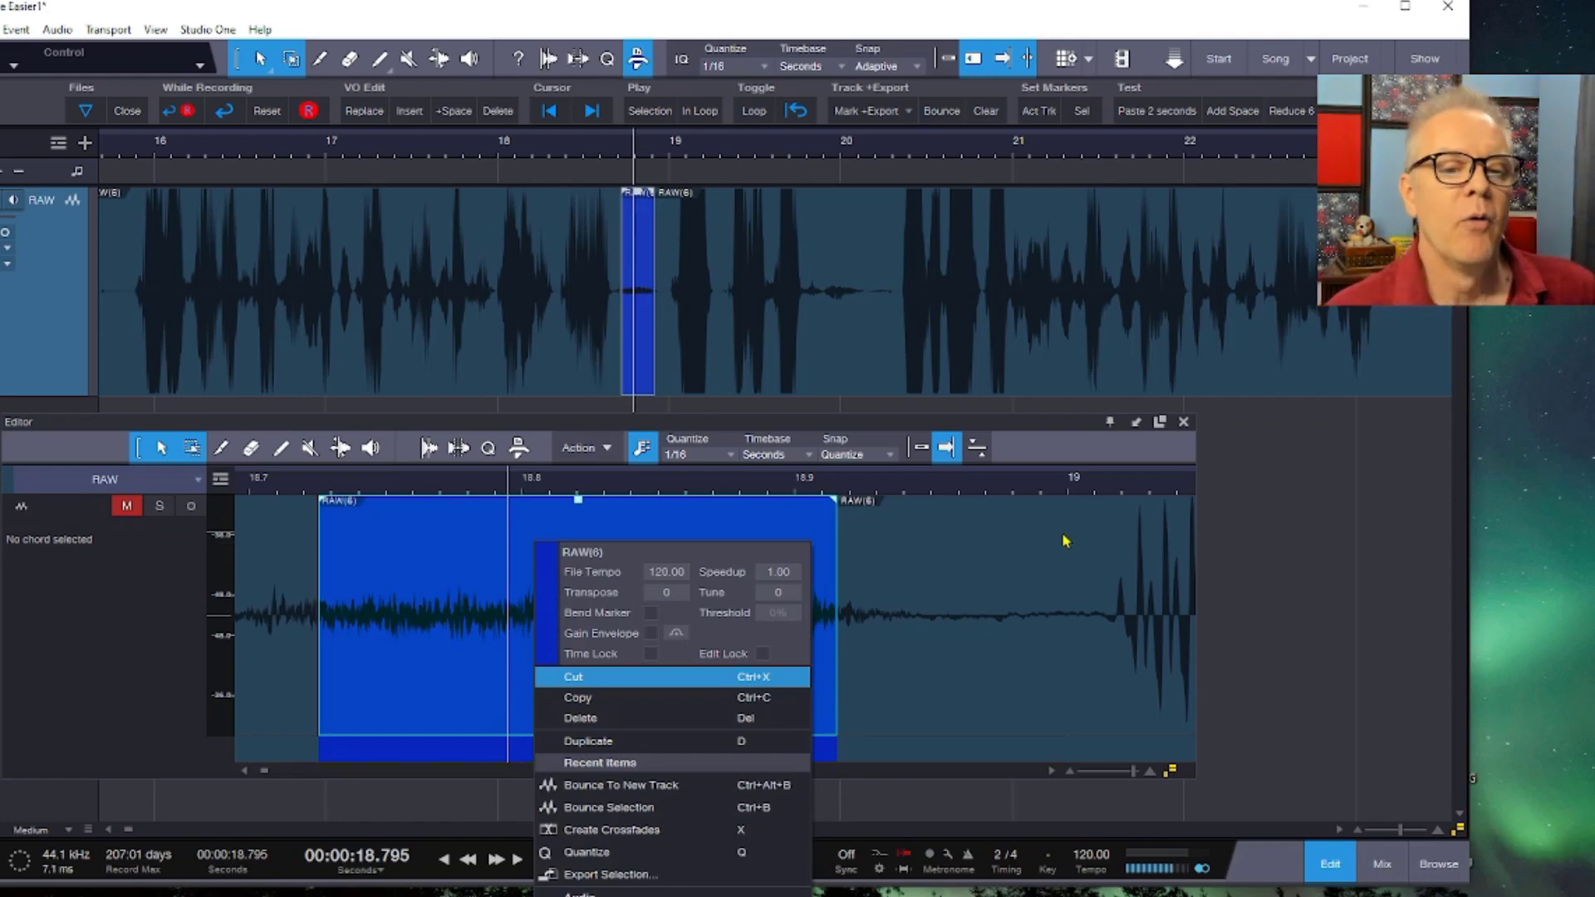
pyautogui.click(908, 531)
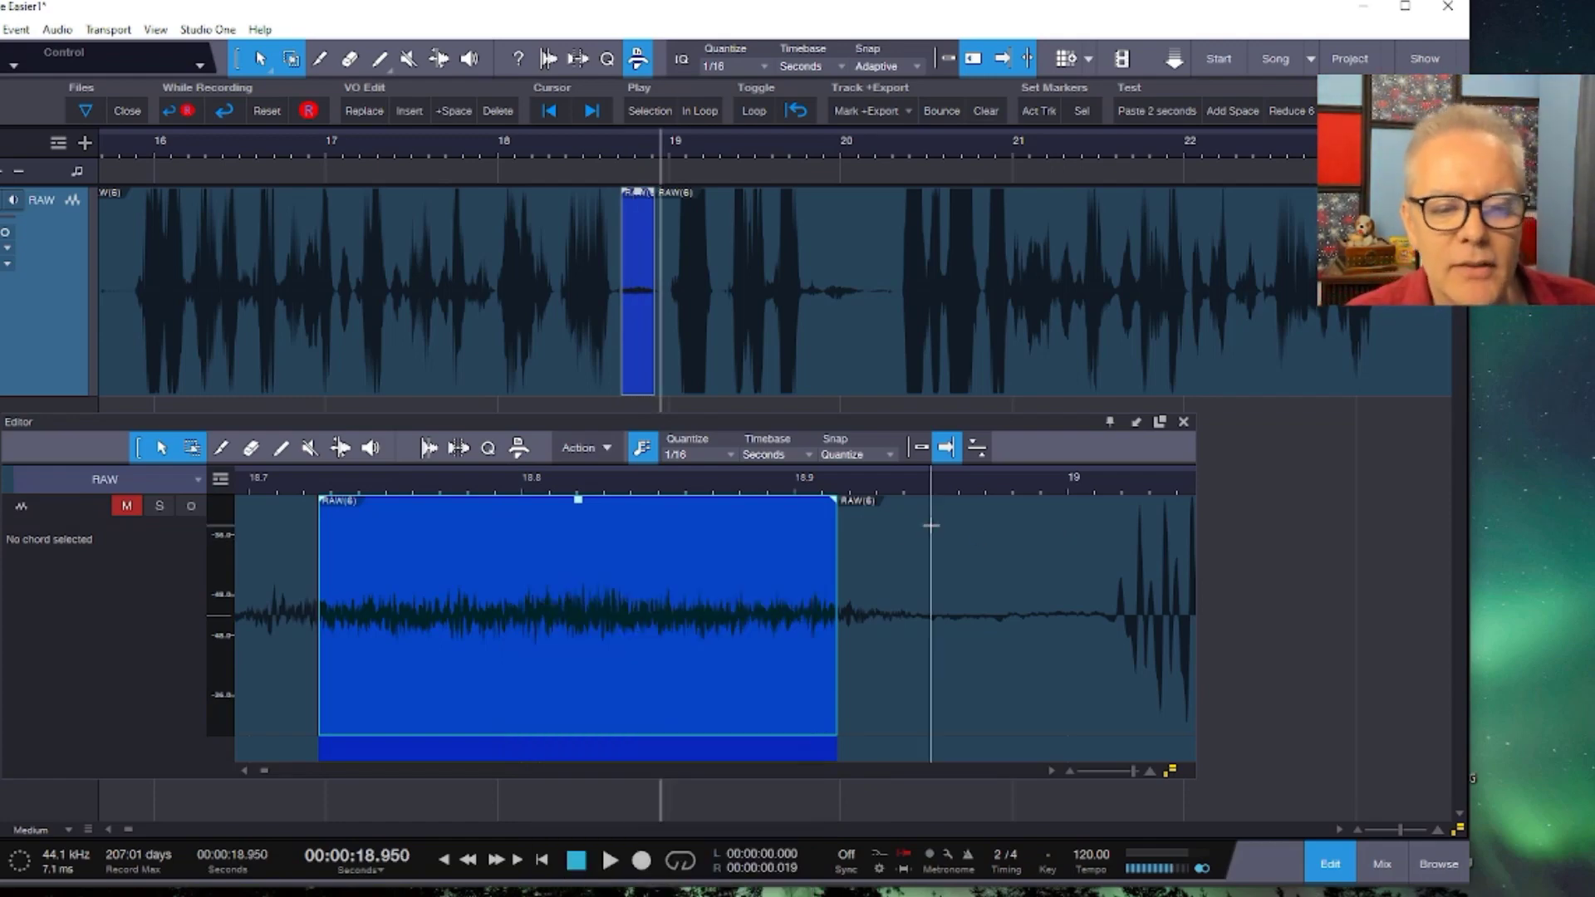
# Reposition the Editor window centrally, directly beneath the RAW track.
pyautogui.moveTo(1049, 434); pyautogui.dragTo(1139, 463)
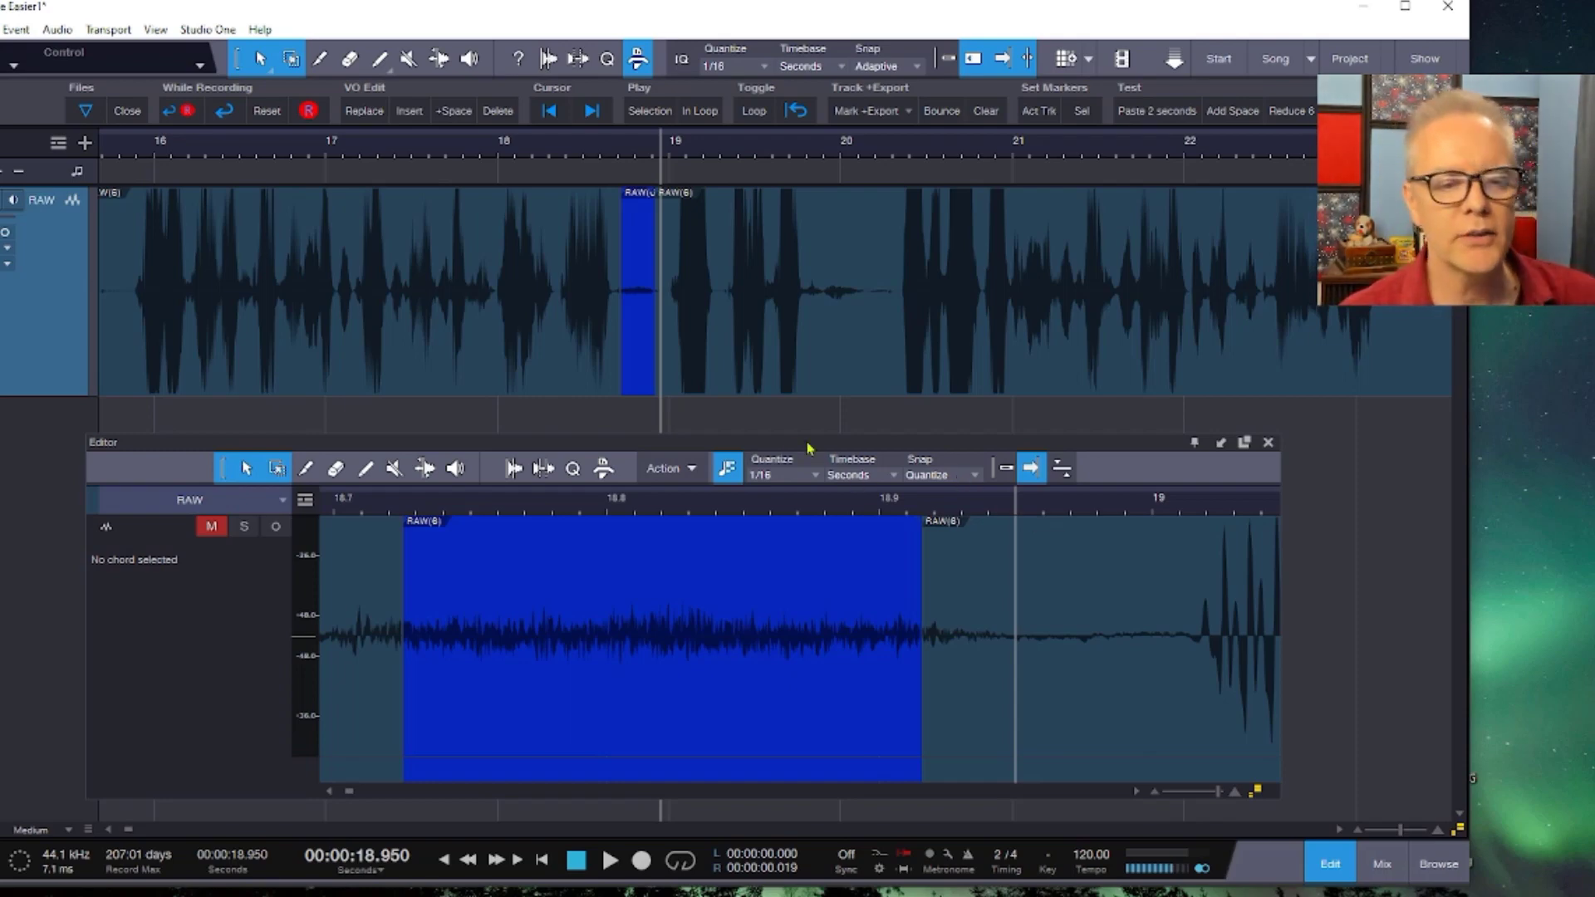
pyautogui.moveTo(773, 449); pyautogui.dragTo(839, 462)
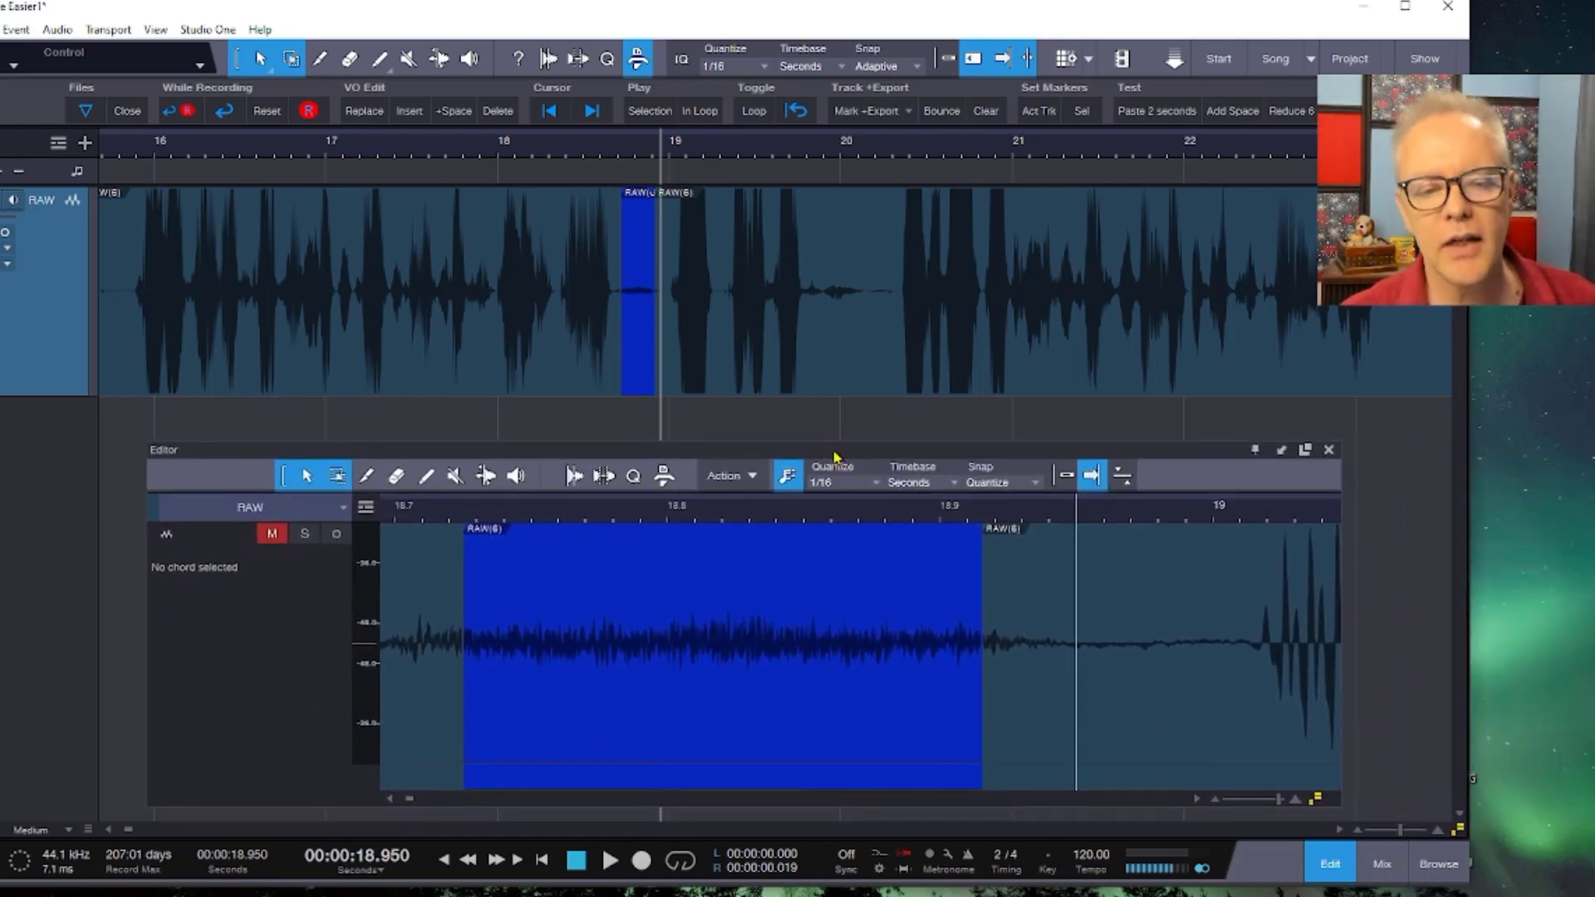
pyautogui.moveTo(832, 452); pyautogui.dragTo(829, 428)
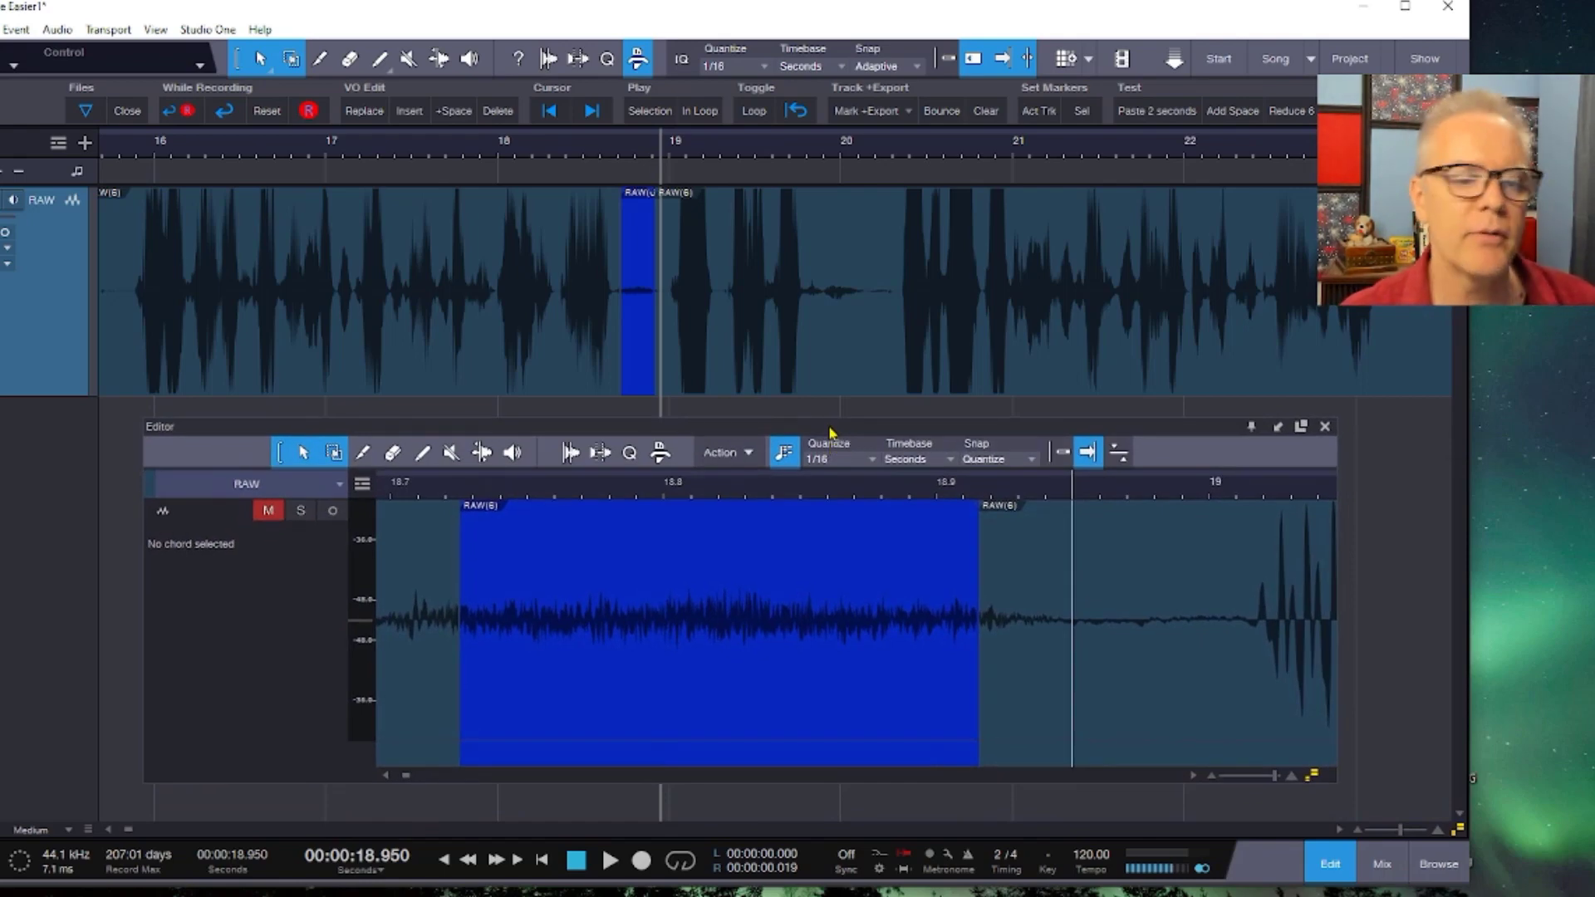
pyautogui.moveTo(635, 428); pyautogui.dragTo(622, 424)
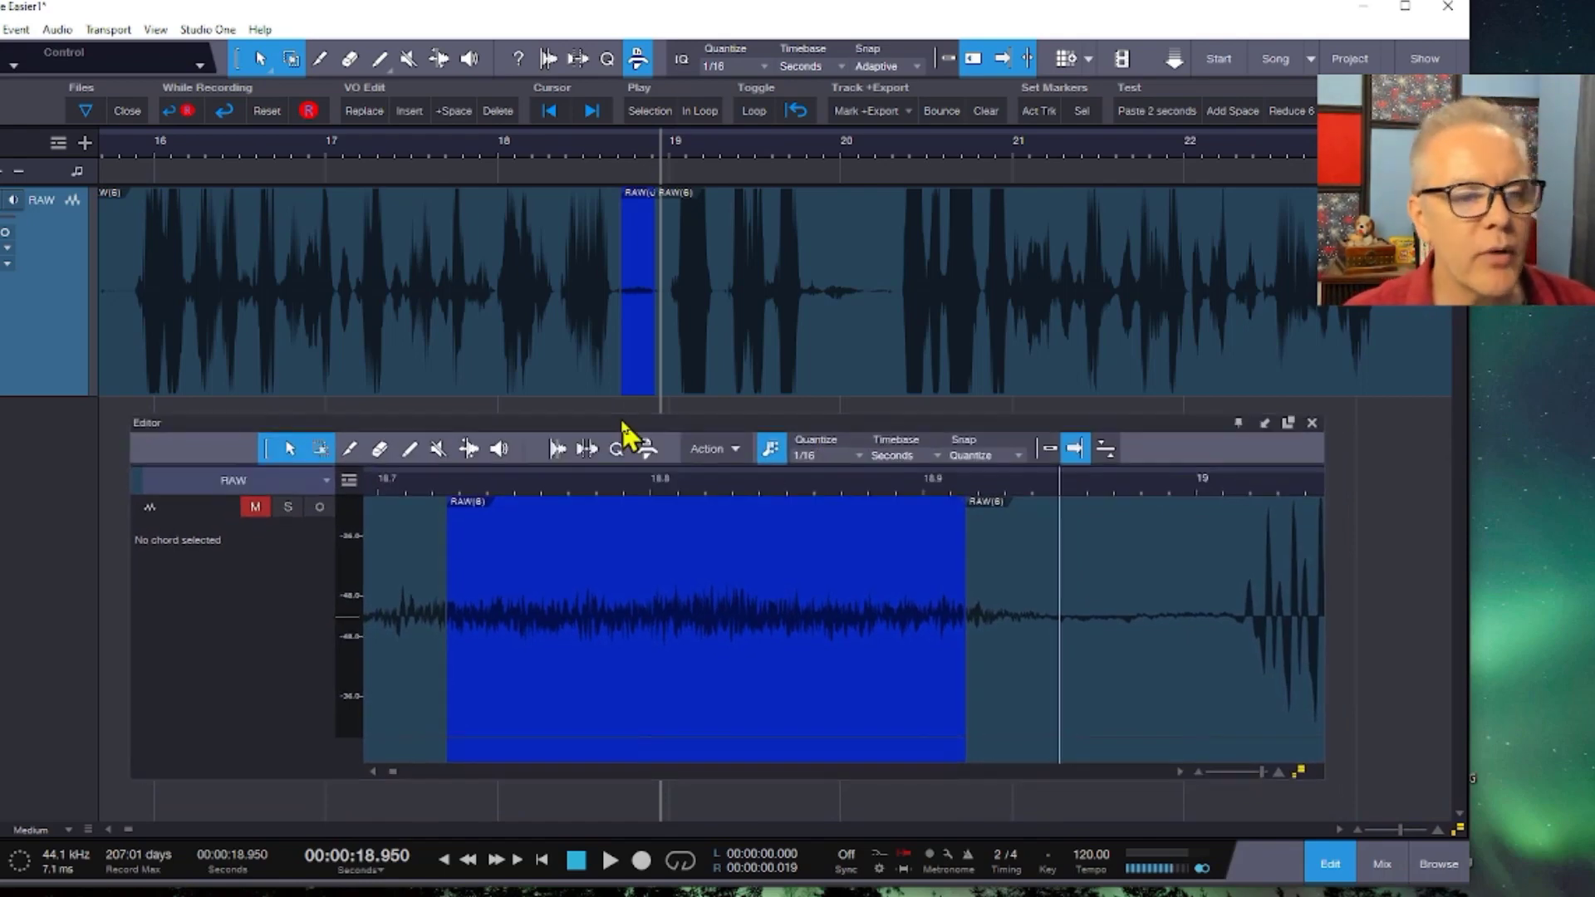
# View passages near 20.16 and 17.823 s in the Editor from the track, and select about 20.165 to 20.305 s within the Editor.
pyautogui.moveTo(868, 264); pyautogui.dragTo(897, 259)
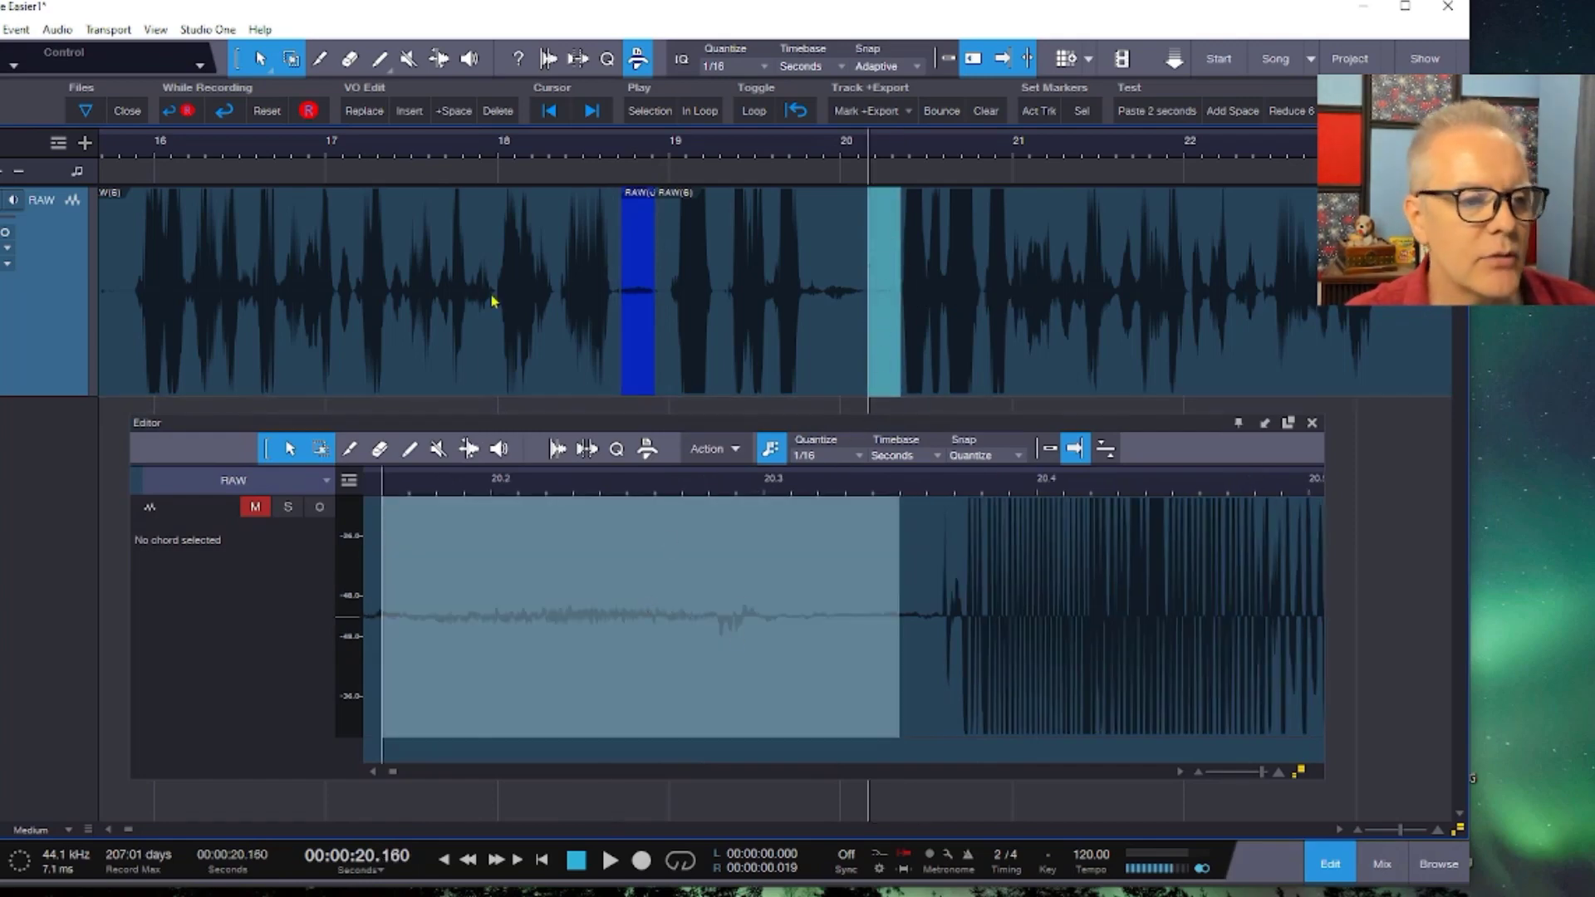
pyautogui.click(465, 287)
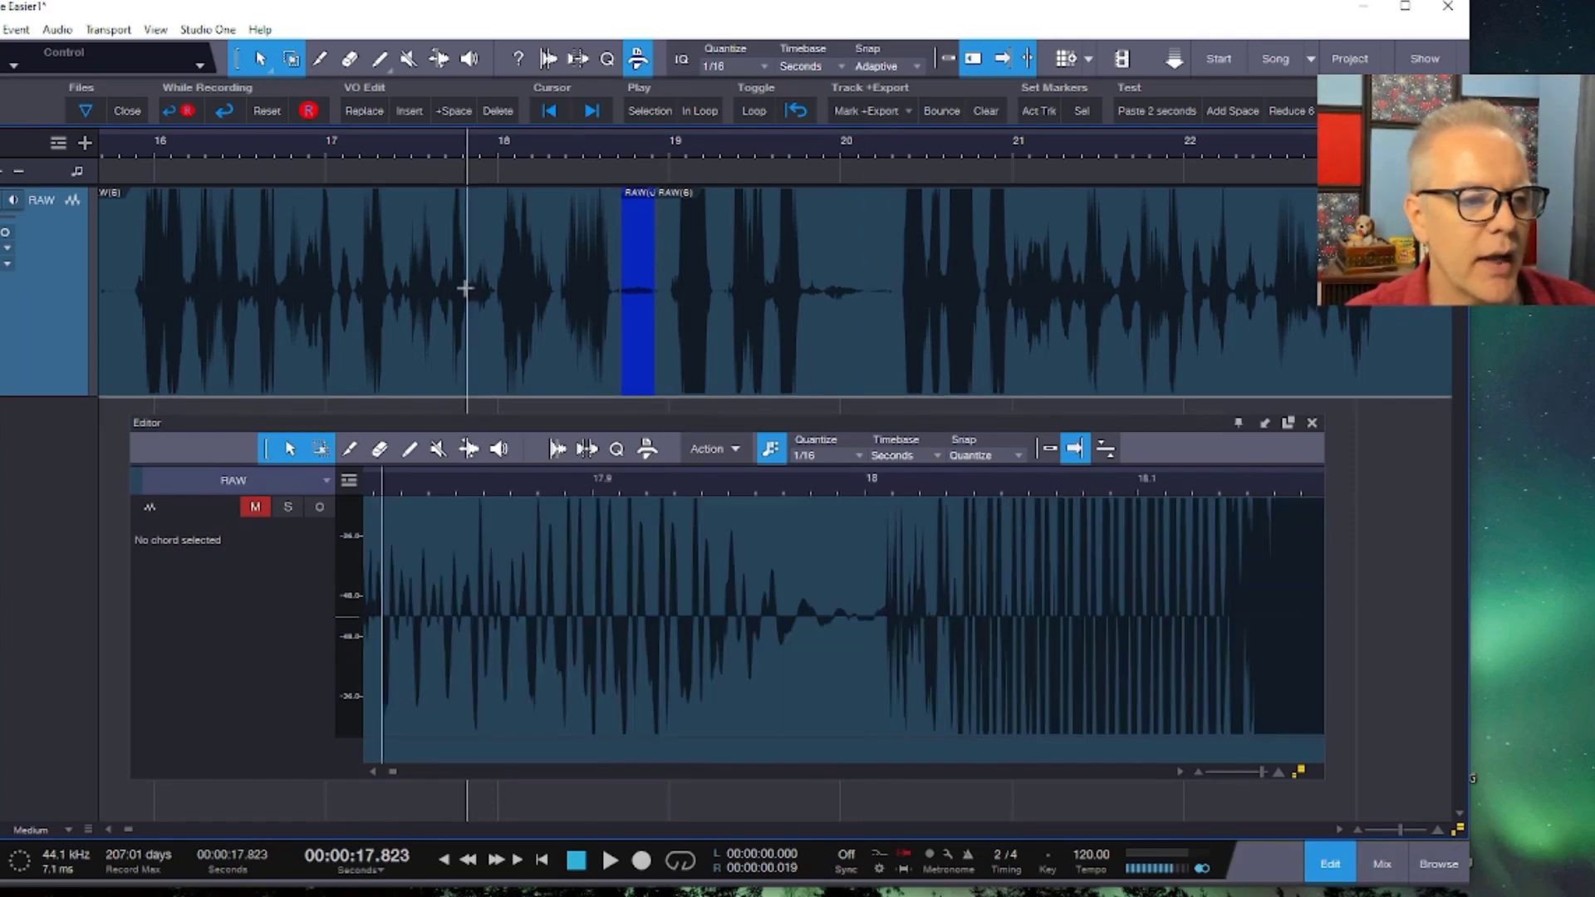
pyautogui.click(863, 261)
pyautogui.moveTo(410, 569); pyautogui.dragTo(804, 615)
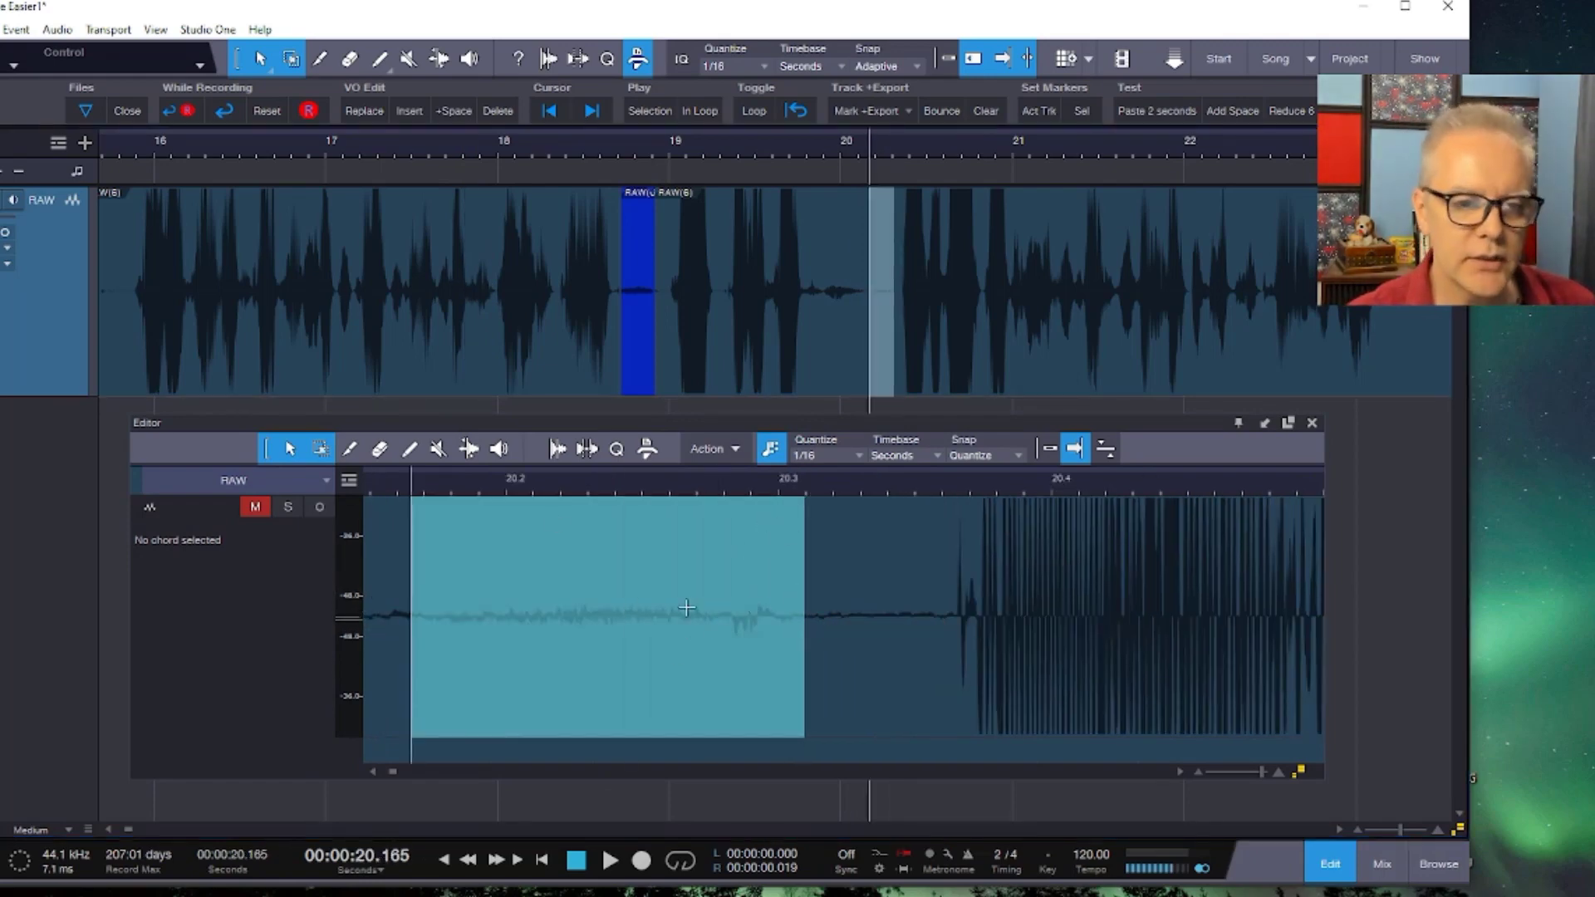
# Delete the quiet range from about 19.856 to 20.24 s in the track and close the gap.
pyautogui.click(828, 275)
pyautogui.moveTo(817, 265); pyautogui.dragTo(881, 255)
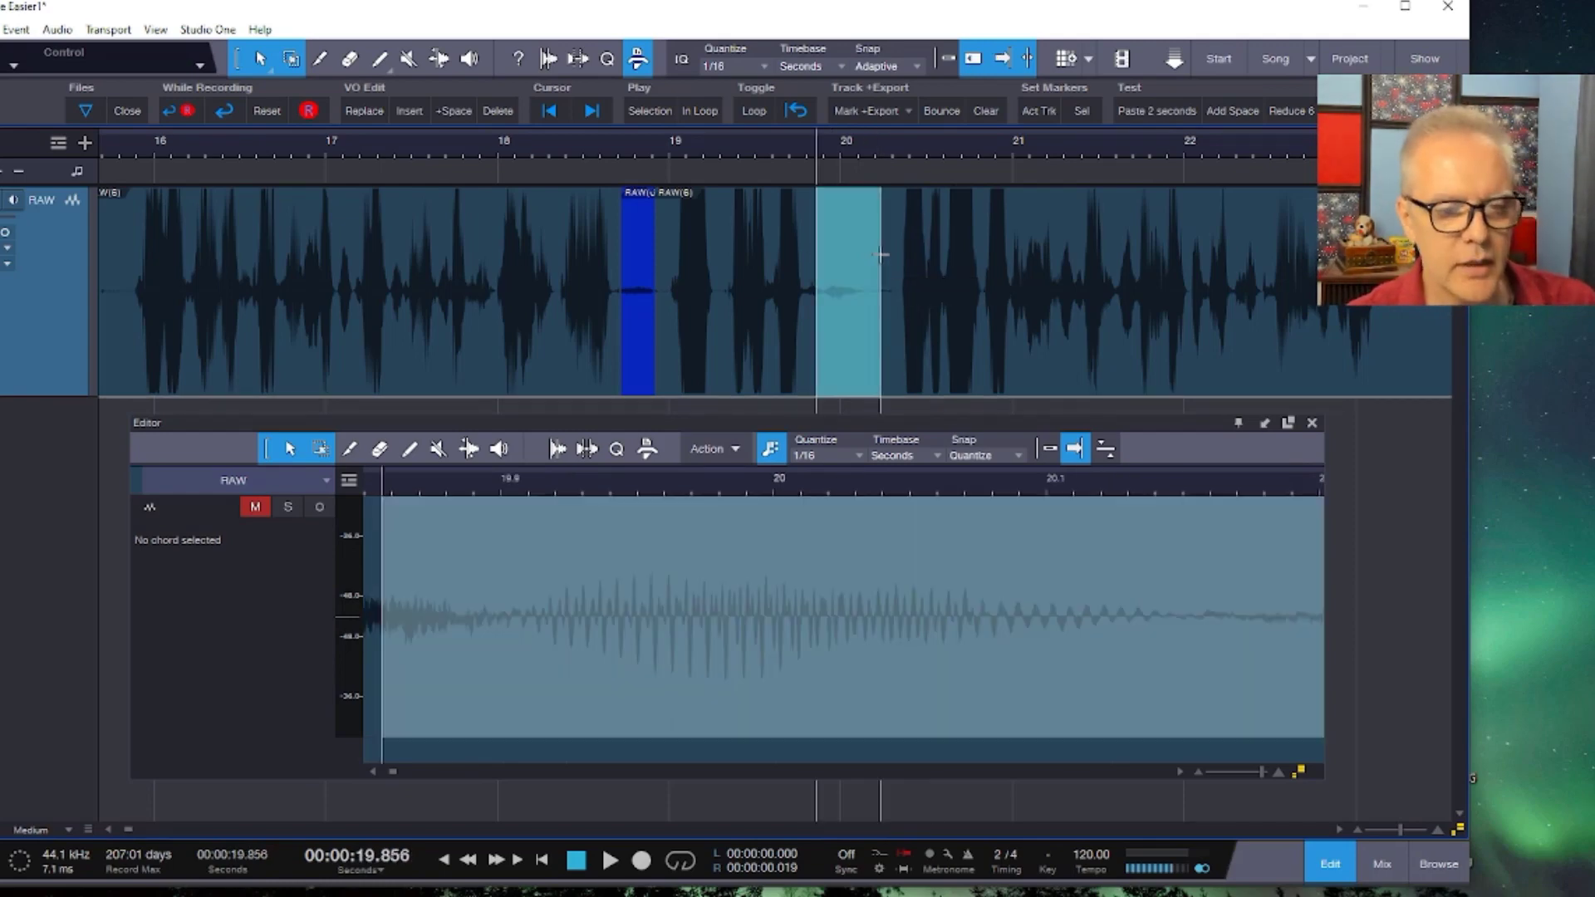
pyautogui.press('Delete')
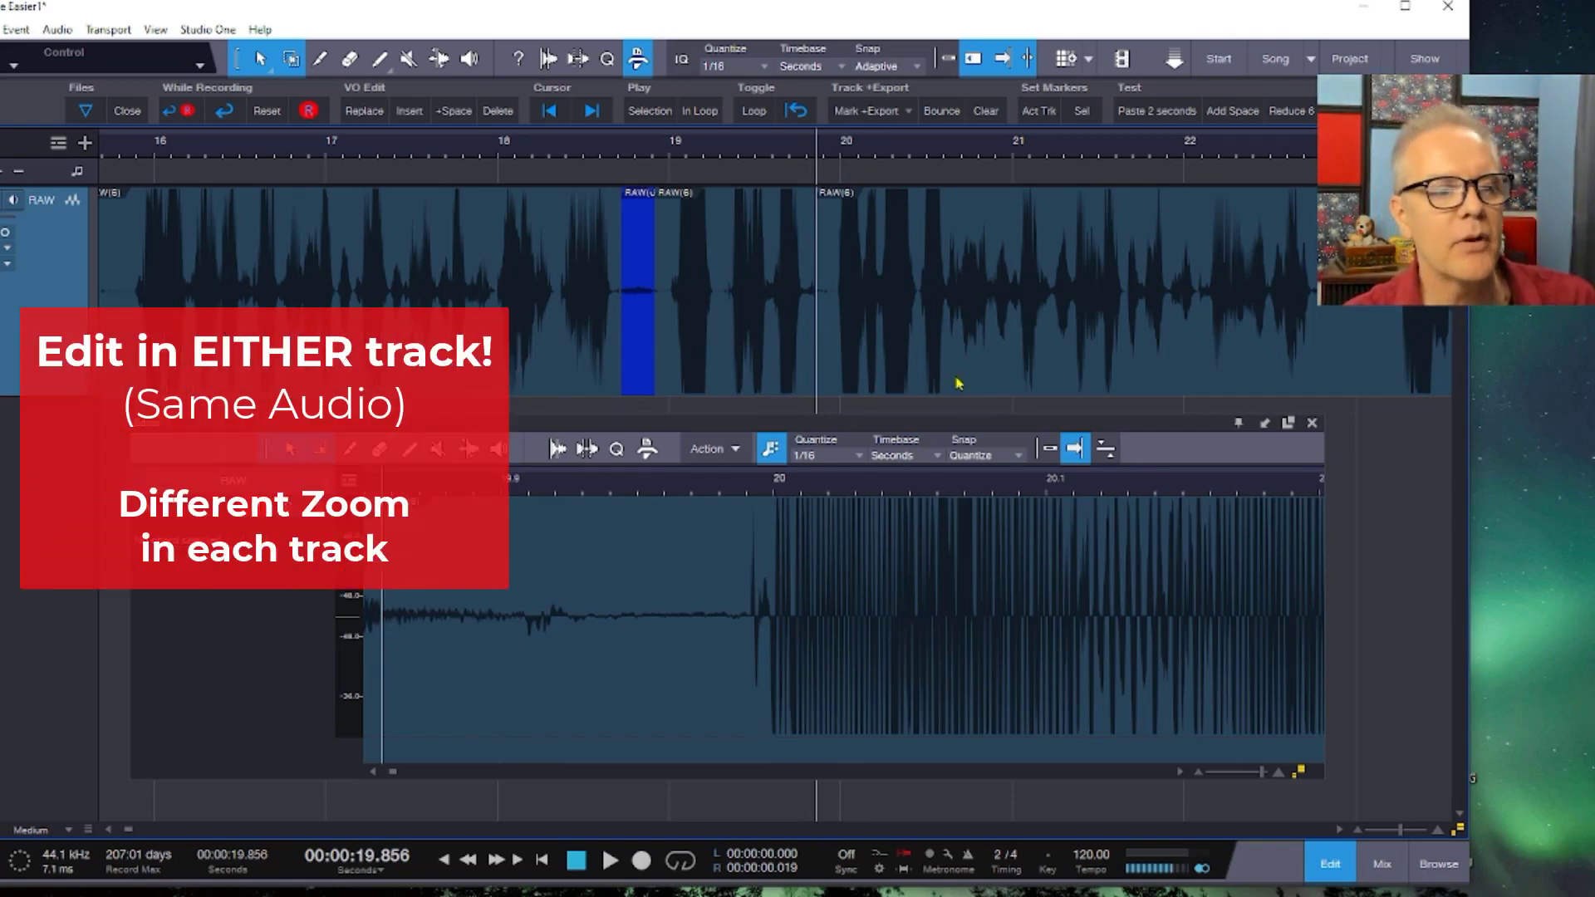
# Select about 19.90 to 20.09 s in the Editor, and zoom the Editor independently out and back in around 22.085 s.
pyautogui.moveTo(508, 581); pyautogui.dragTo(1024, 598)
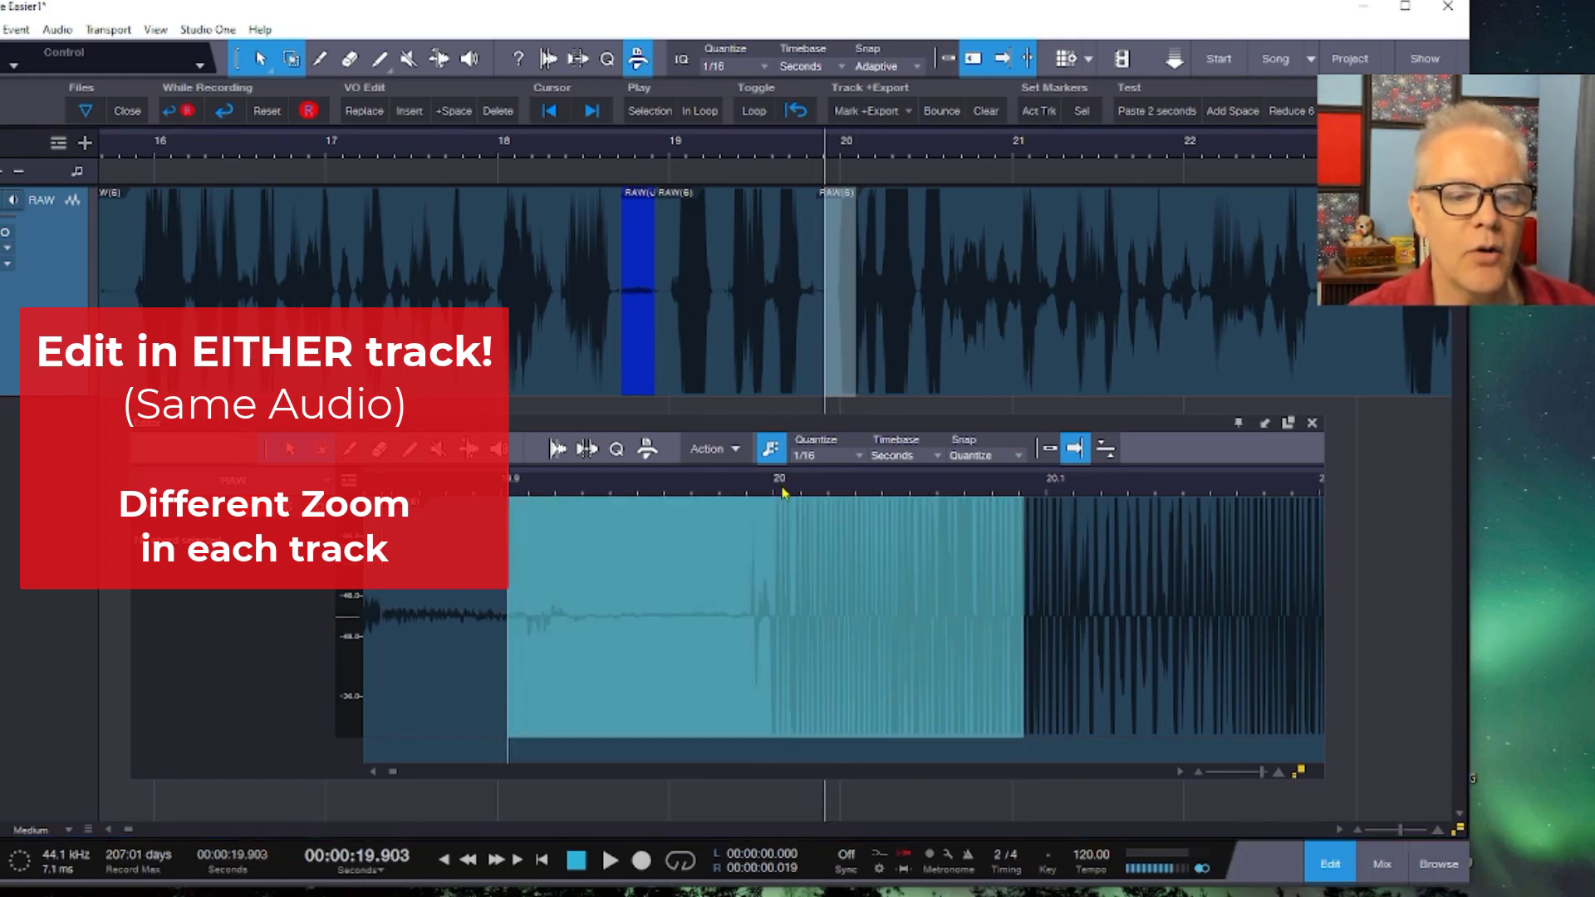
pyautogui.moveTo(784, 490); pyautogui.dragTo(799, 387)
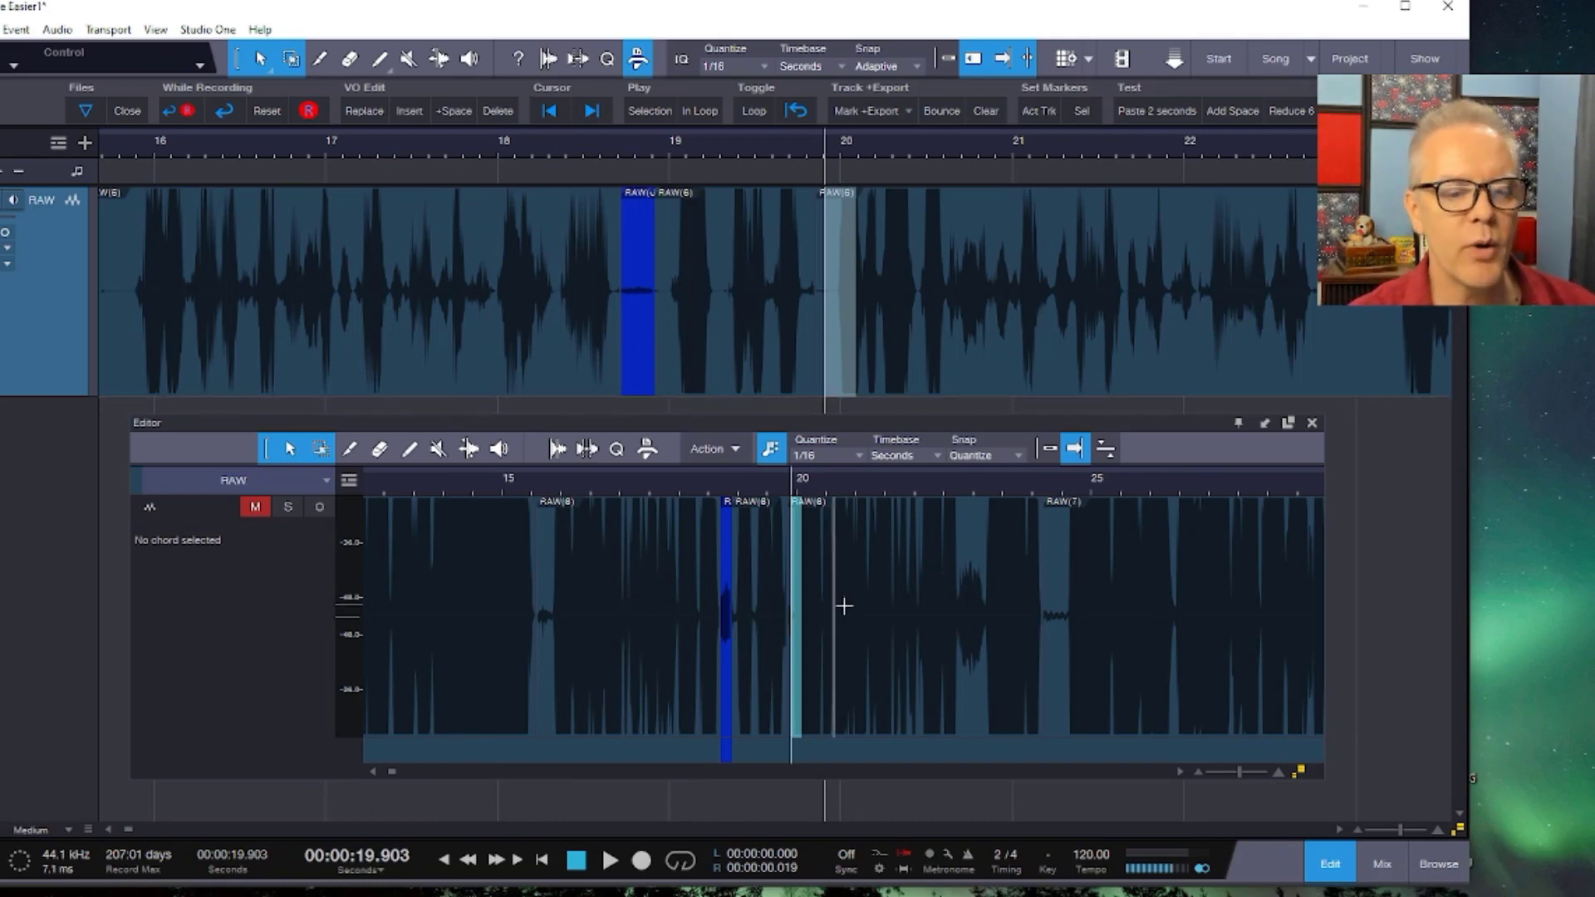
pyautogui.moveTo(1080, 427)
pyautogui.mouseDown()
pyautogui.moveTo(1063, 480)
pyautogui.moveTo(1123, 434)
pyautogui.moveTo(1093, 443)
pyautogui.mouseUp()
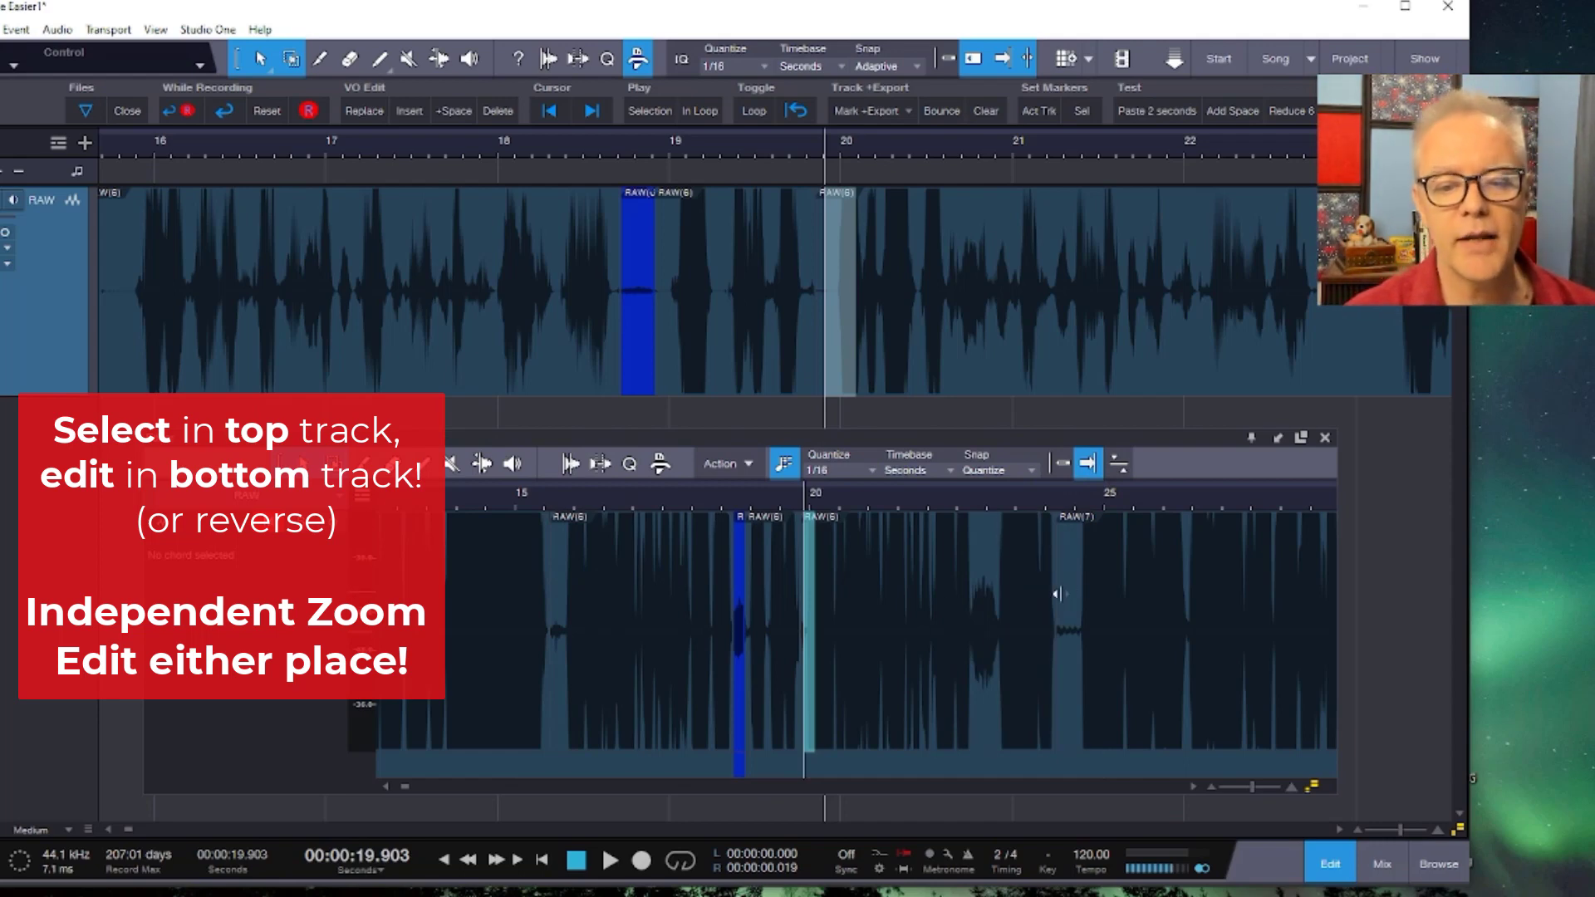
pyautogui.click(1199, 255)
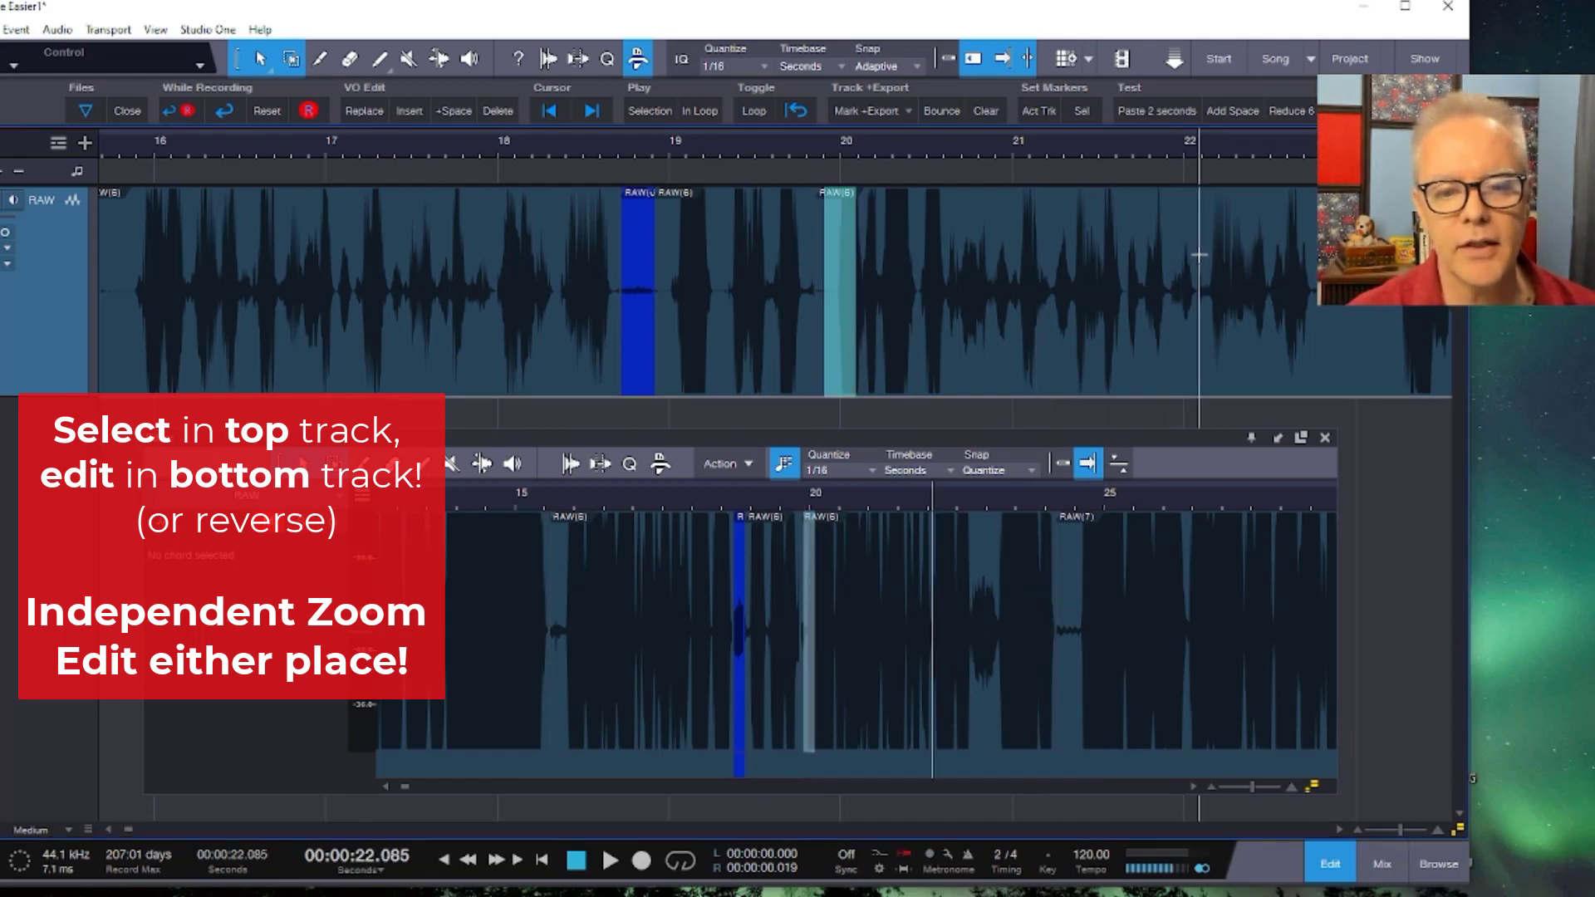
pyautogui.moveTo(929, 504); pyautogui.dragTo(545, 575)
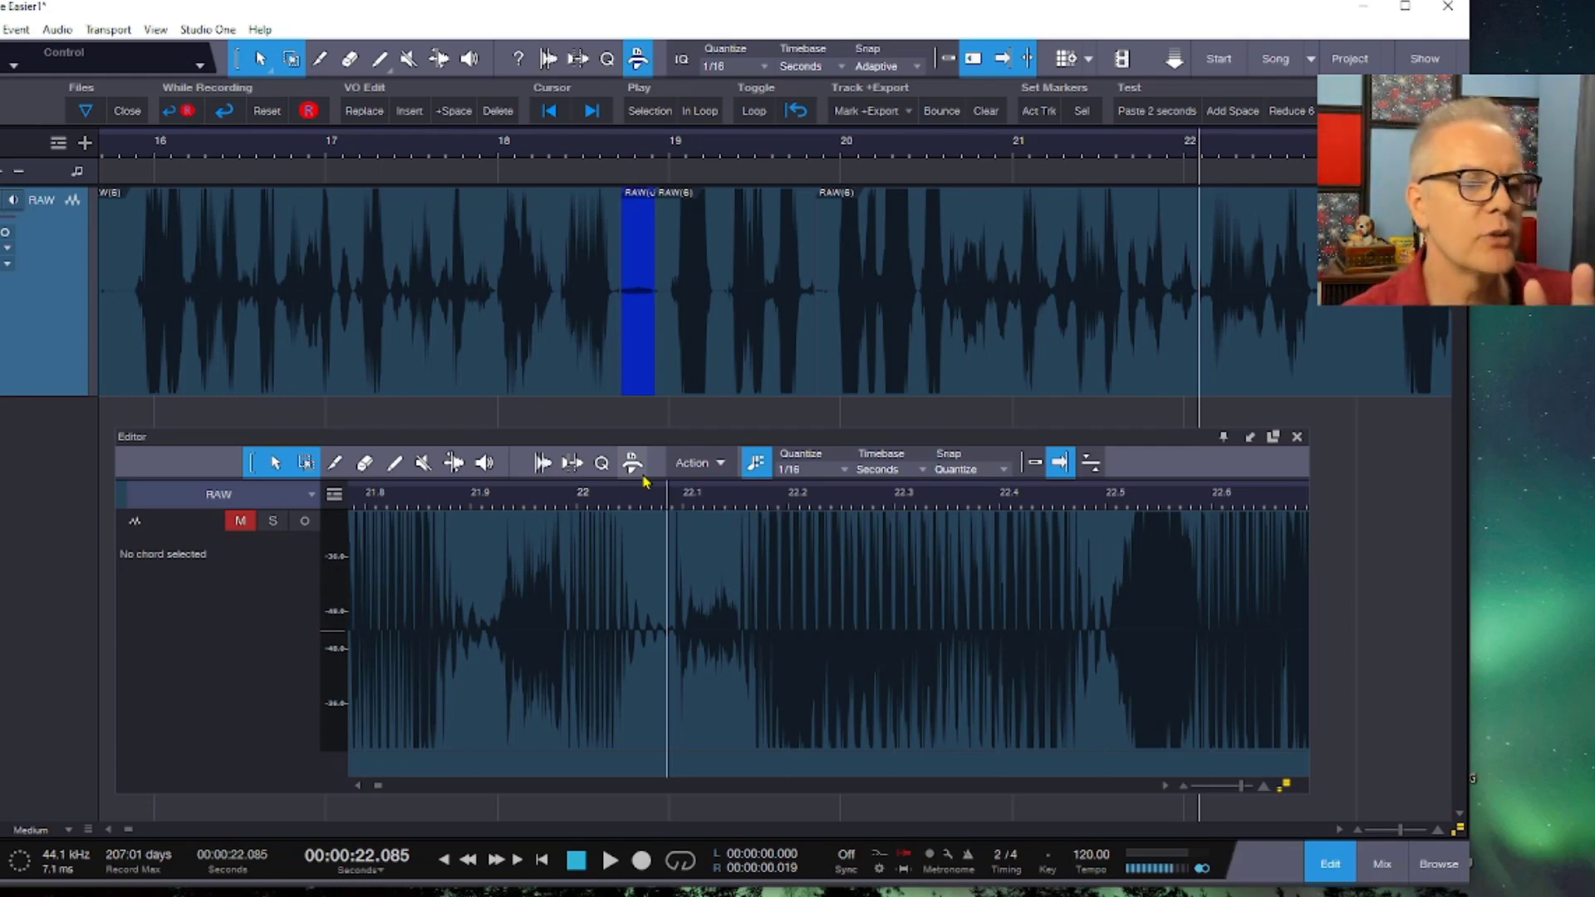
# Set the playback cursor to 16.786 s on the main timeline and zoom the track in and out around it.
pyautogui.click(208, 150)
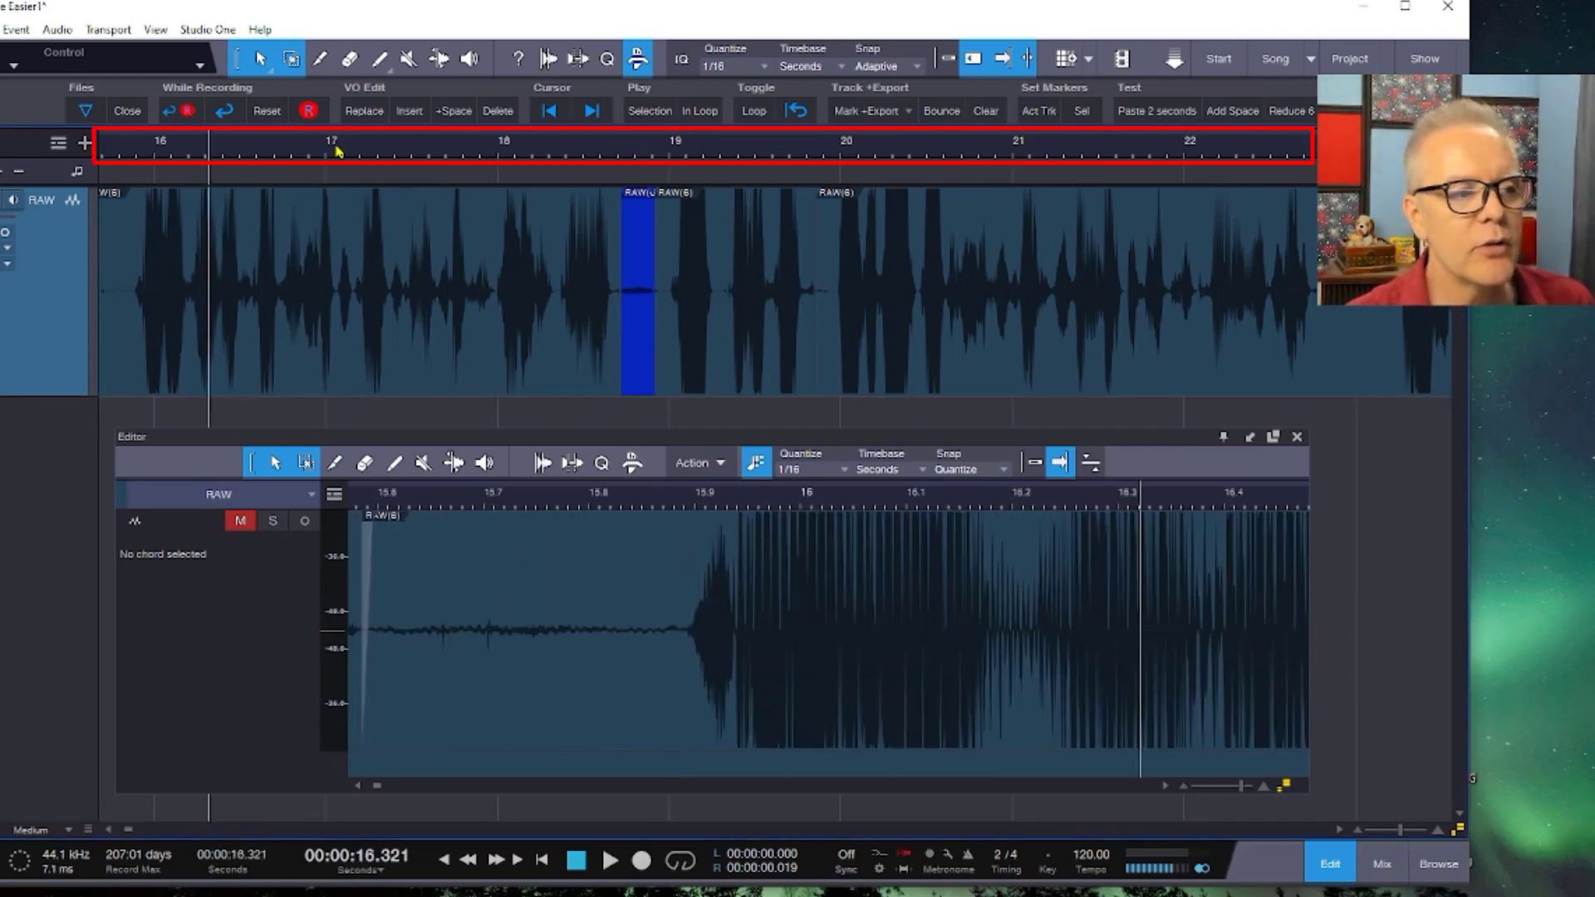
pyautogui.moveTo(336, 149); pyautogui.dragTo(535, 159)
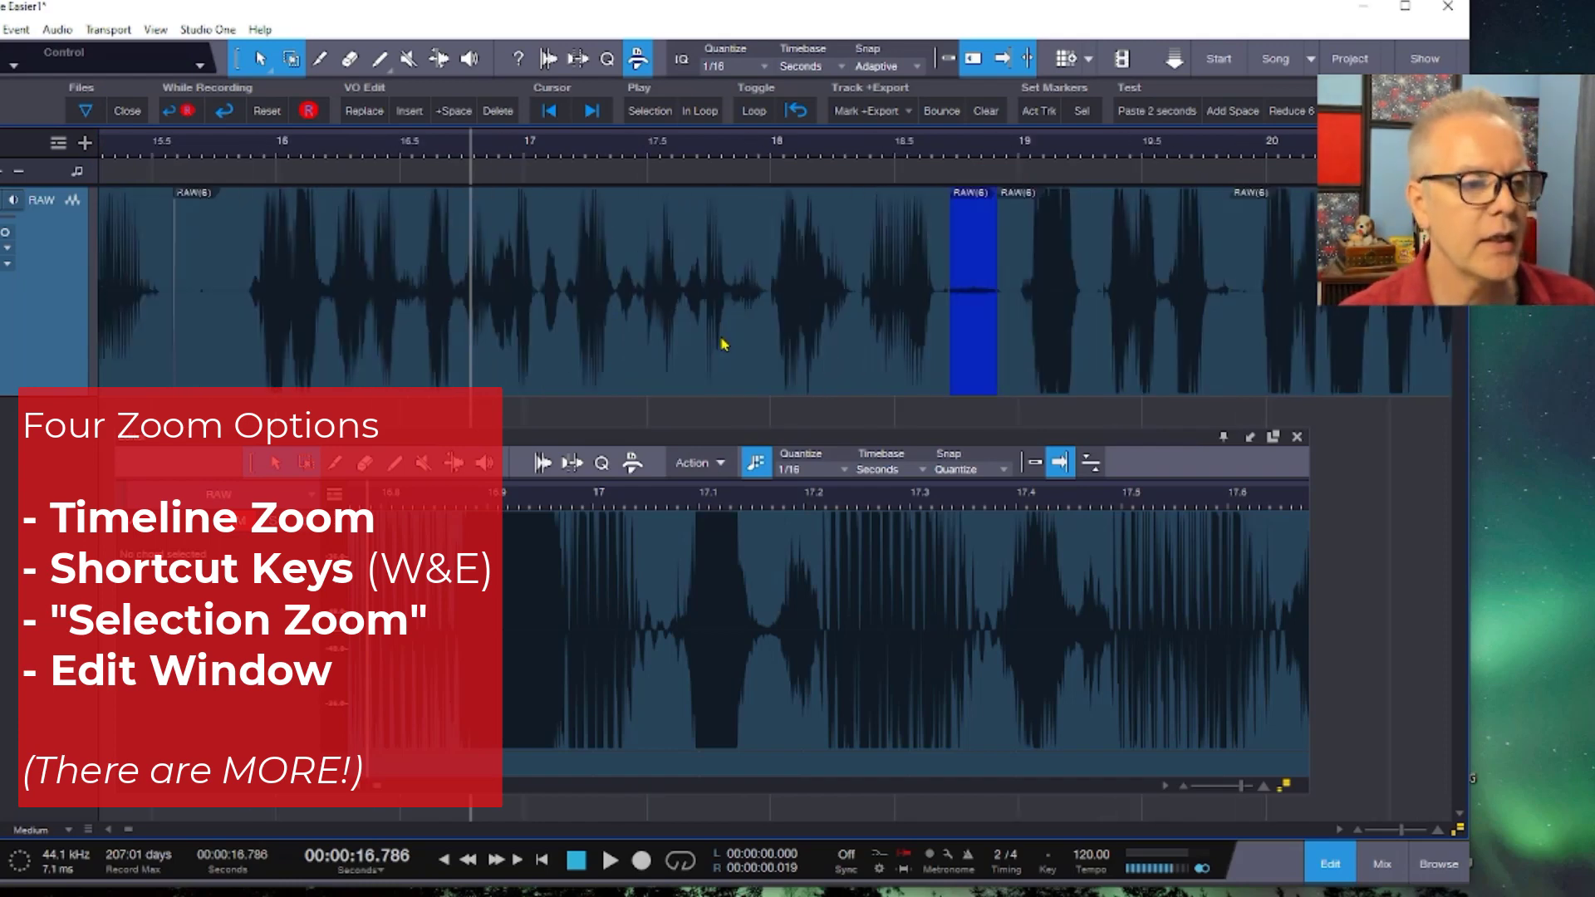
pyautogui.press('e')
pyautogui.press('w')
pyautogui.press('w')
pyautogui.press('w')
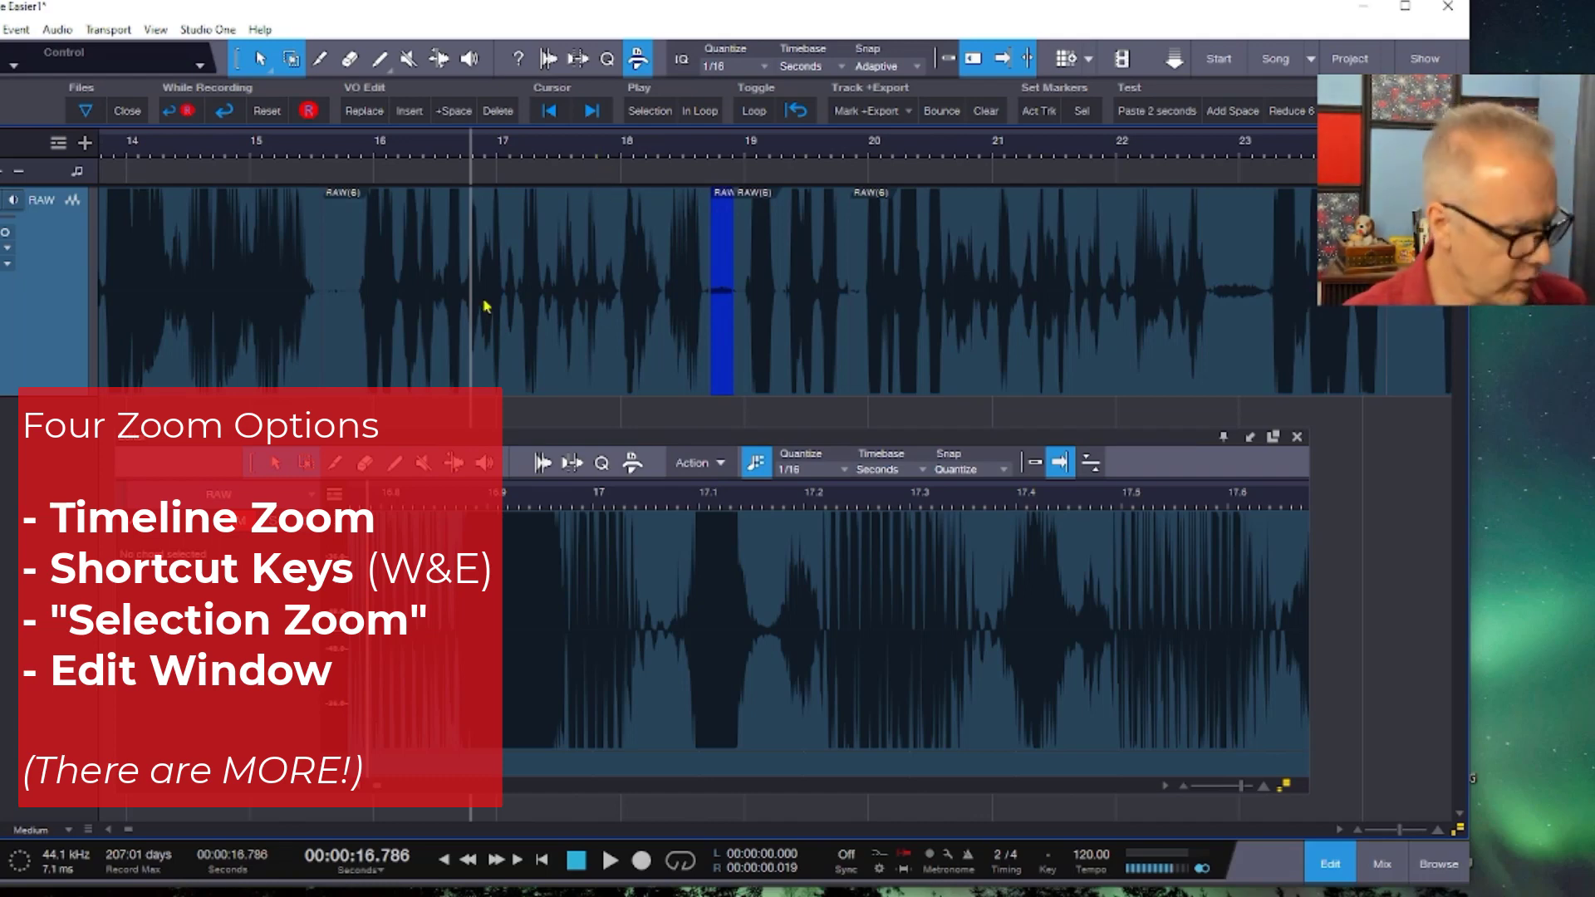
# Close the Editor and zoom the track onto successive selected passages, ending at about 17.9 to 18.8 s.
pyautogui.moveTo(552, 264); pyautogui.dragTo(799, 295)
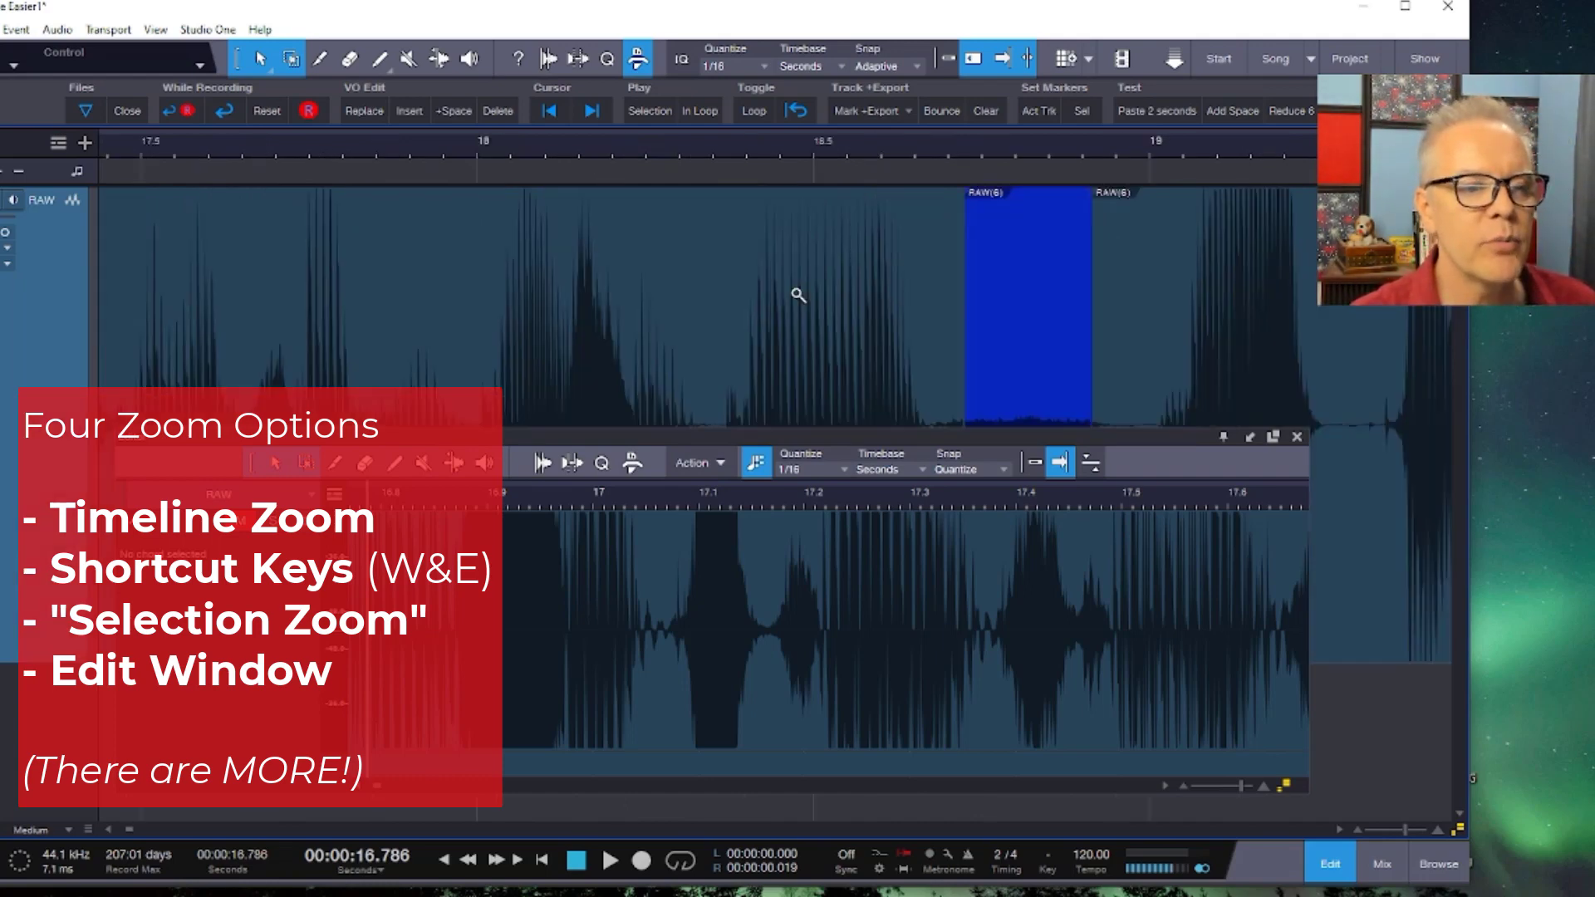
pyautogui.click(1297, 437)
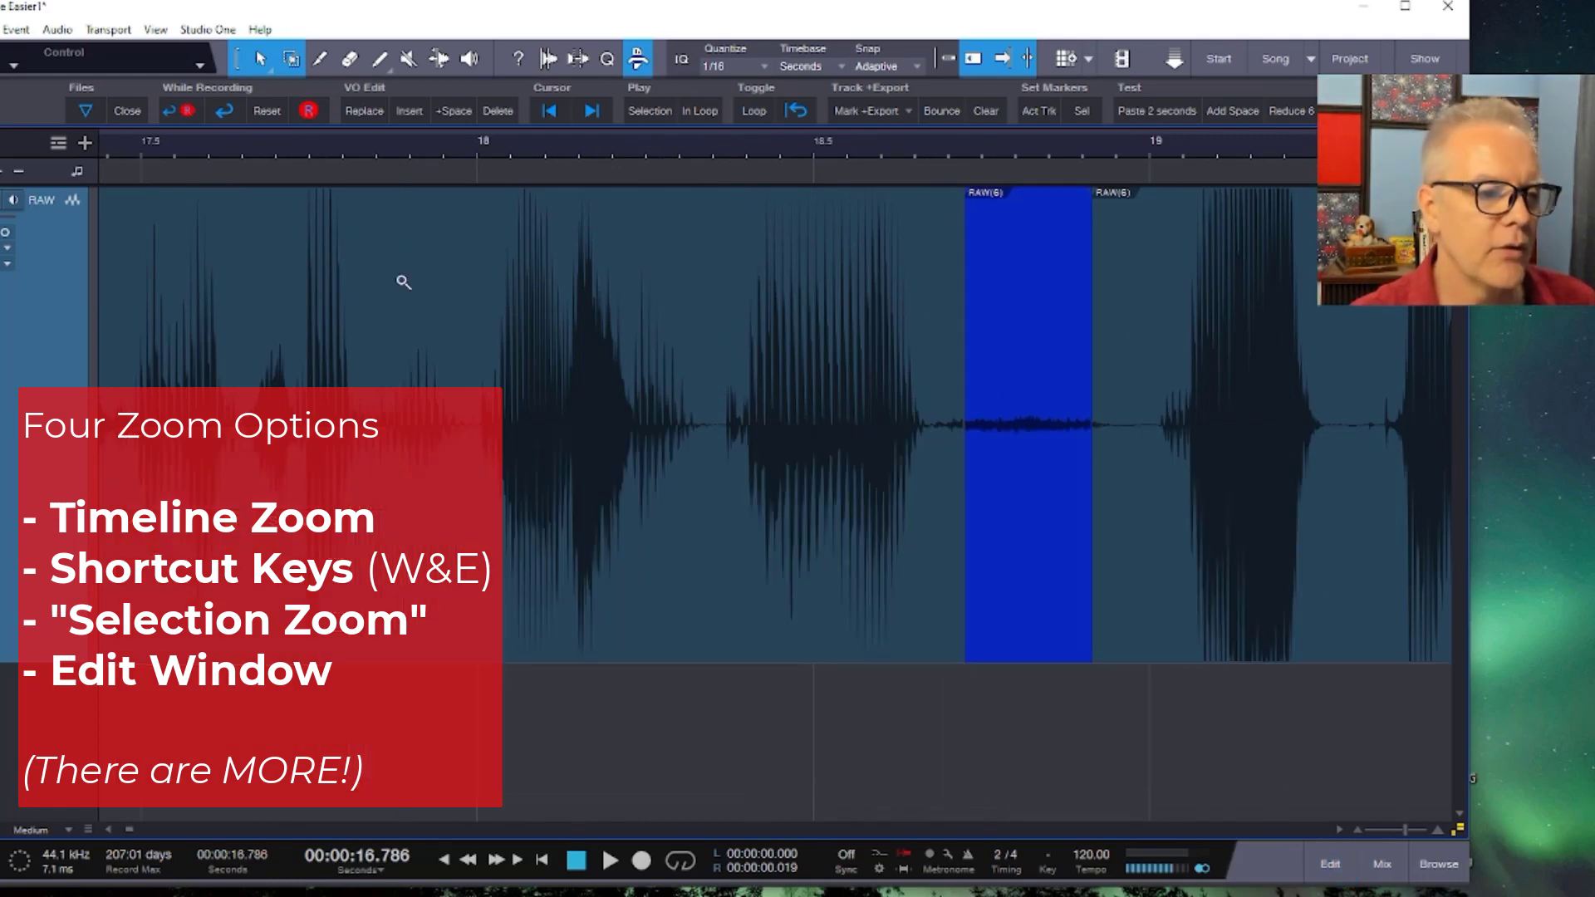
pyautogui.moveTo(402, 282); pyautogui.dragTo(1043, 340)
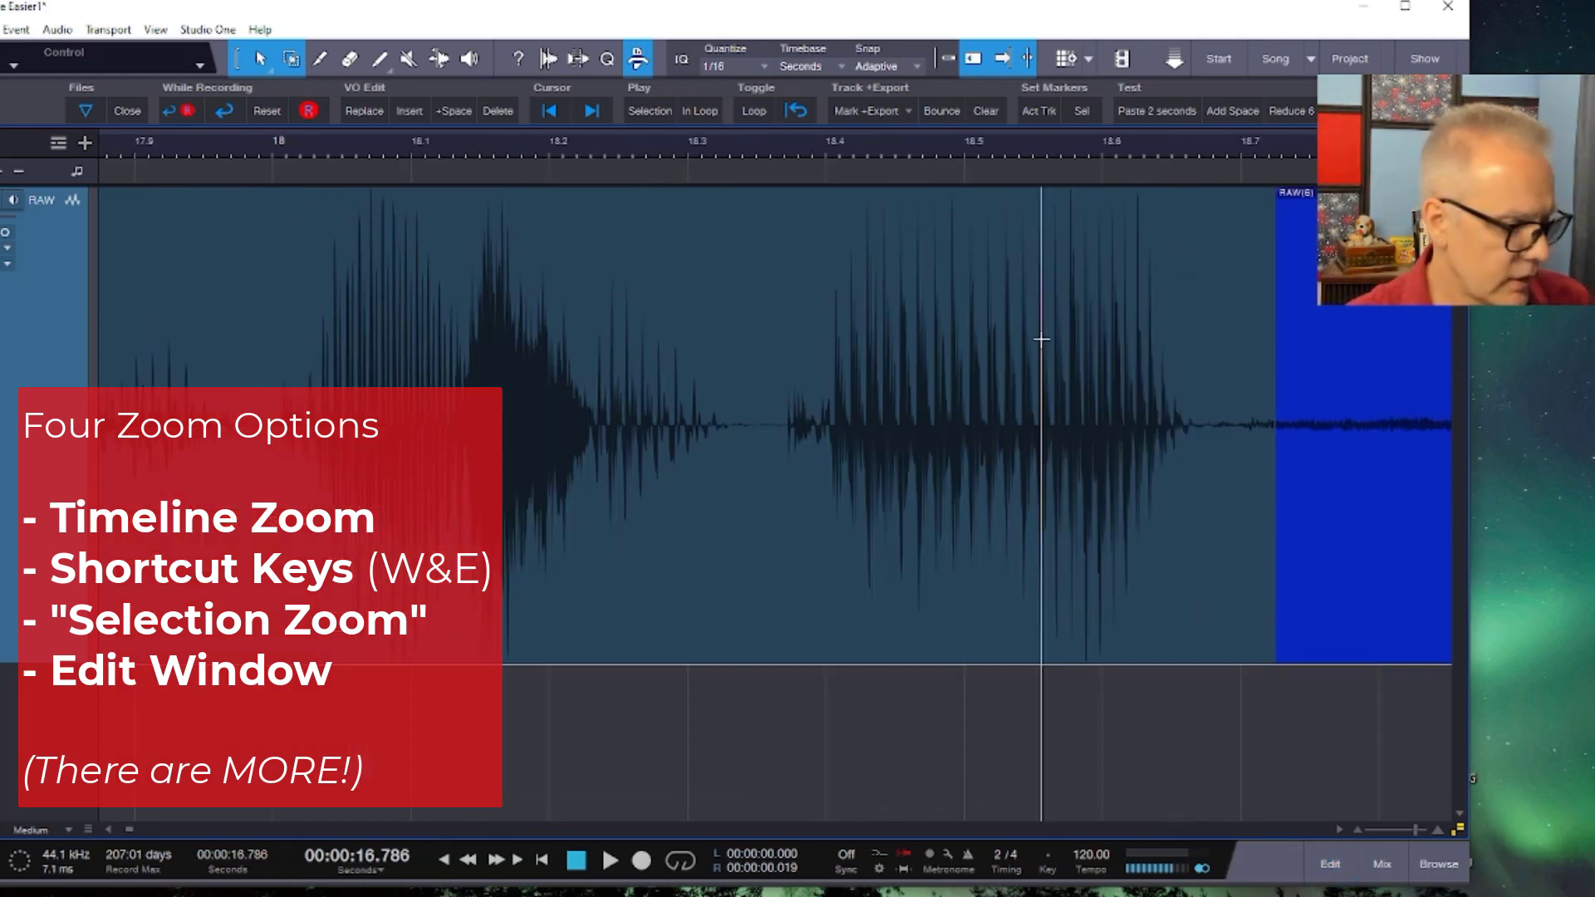
# Restore the track's earlier wide zoom and zoom in on the quiet gap from about 22.8 to 23.3 s.
pyautogui.keyDown('alt'); pyautogui.keyDown('shift'); pyautogui.click(710, 326); pyautogui.keyUp('shift'); pyautogui.keyUp('alt')
pyautogui.keyDown('alt'); pyautogui.keyDown('shift'); pyautogui.click(710, 326); pyautogui.keyUp('shift'); pyautogui.keyUp('alt')
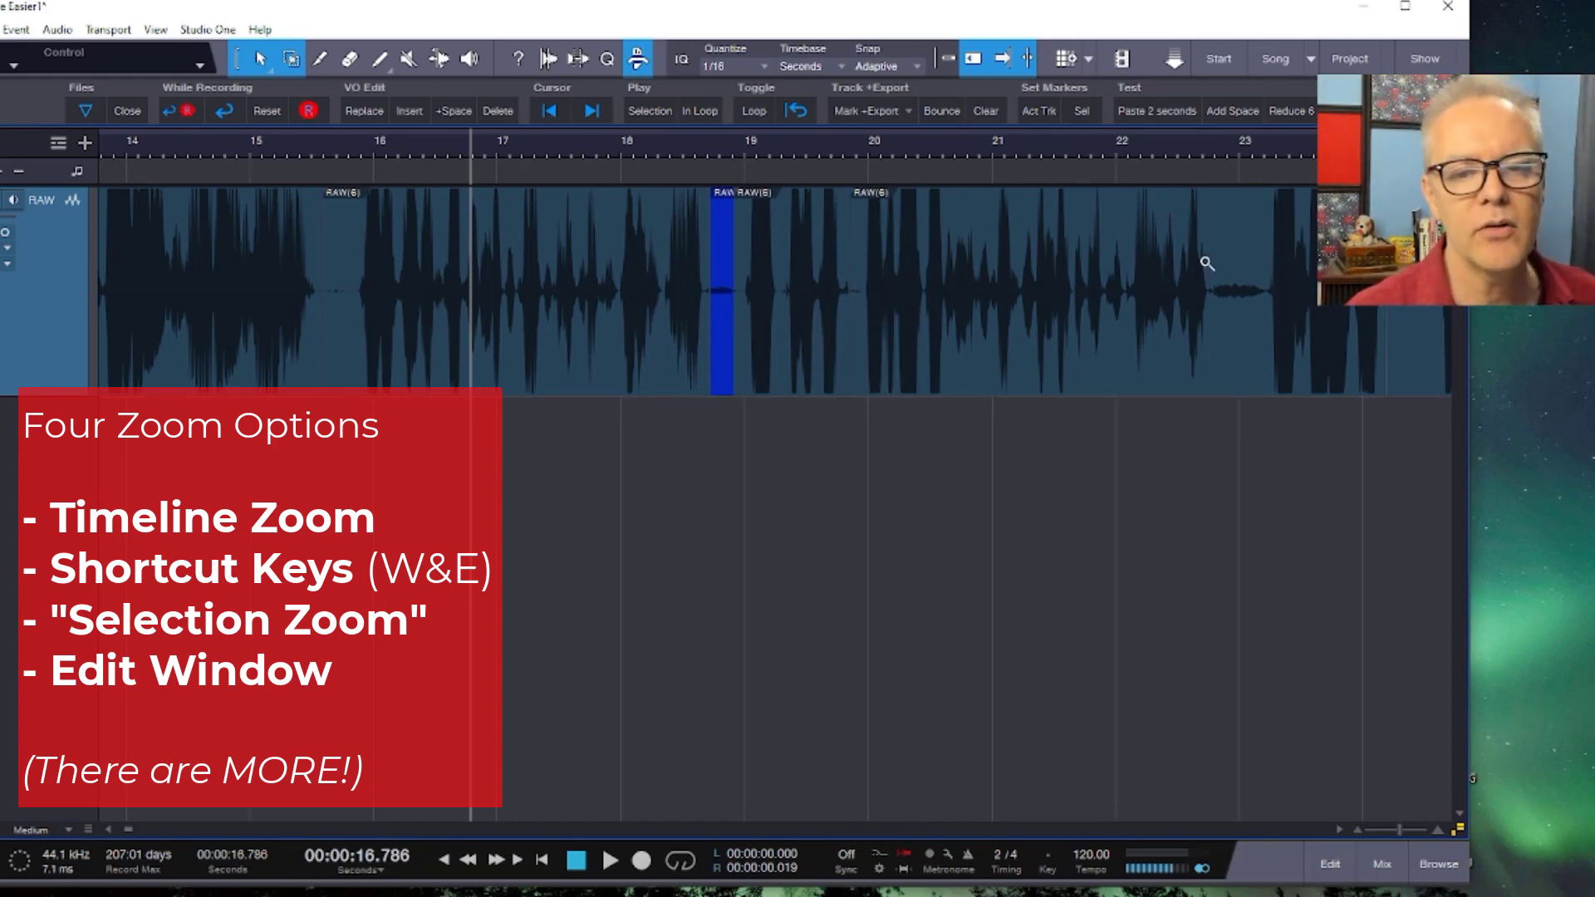
pyautogui.moveTo(1213, 244); pyautogui.dragTo(1277, 243)
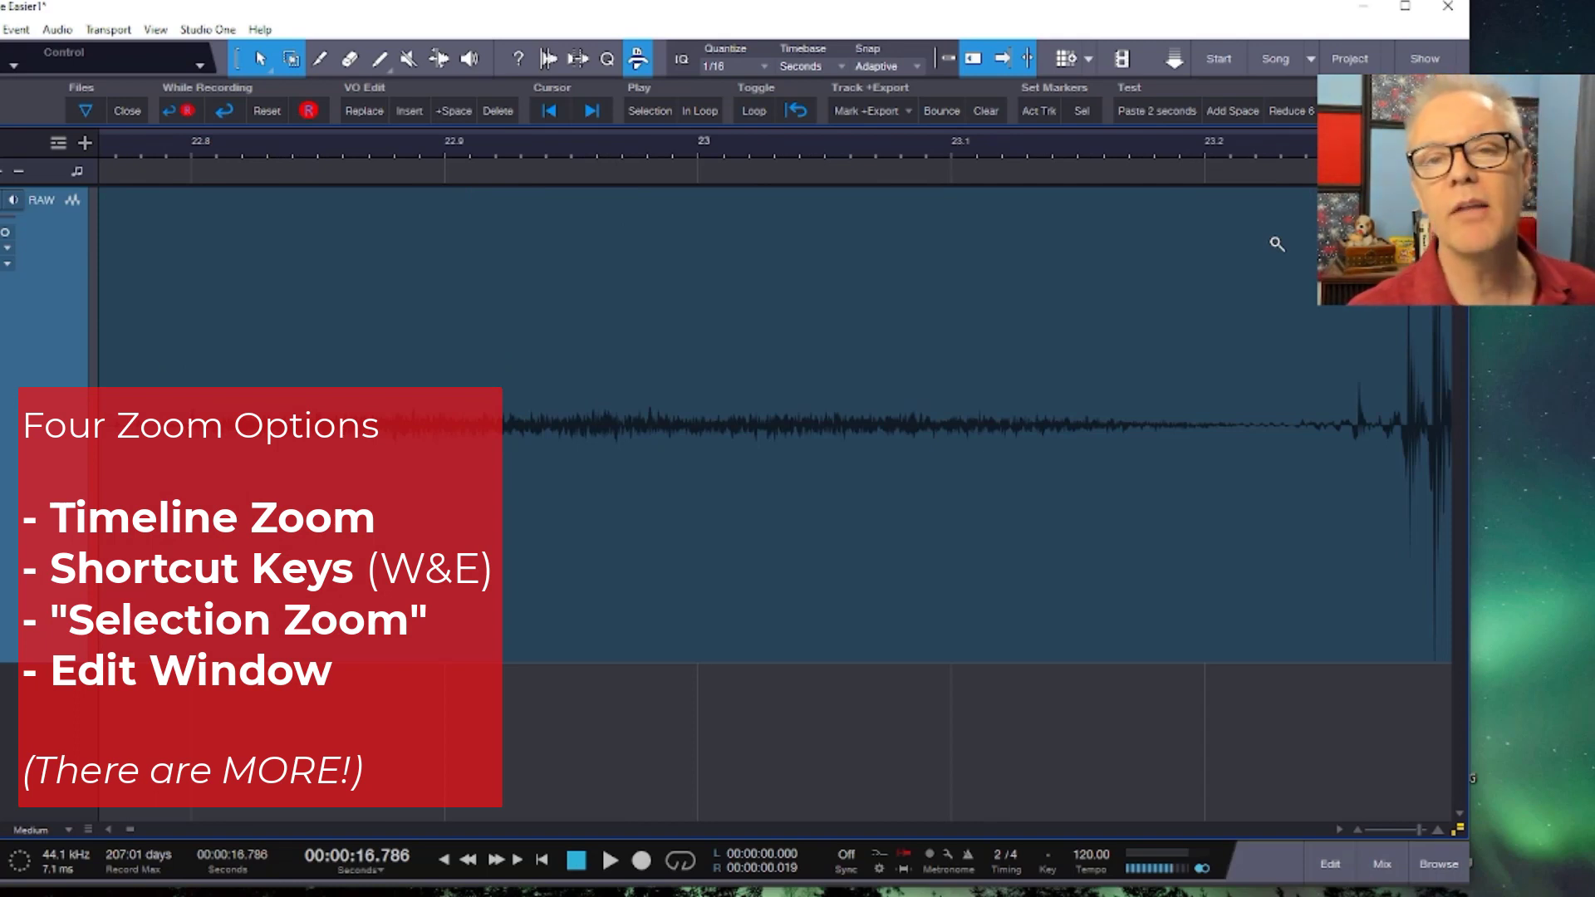
# Alternate between the track's wide zoom and a close zoom on the quiet gap from about 22.75 to 23.23 s.
pyautogui.keyDown('alt'); pyautogui.keyDown('shift'); pyautogui.click(912, 319); pyautogui.keyUp('shift'); pyautogui.keyUp('alt')
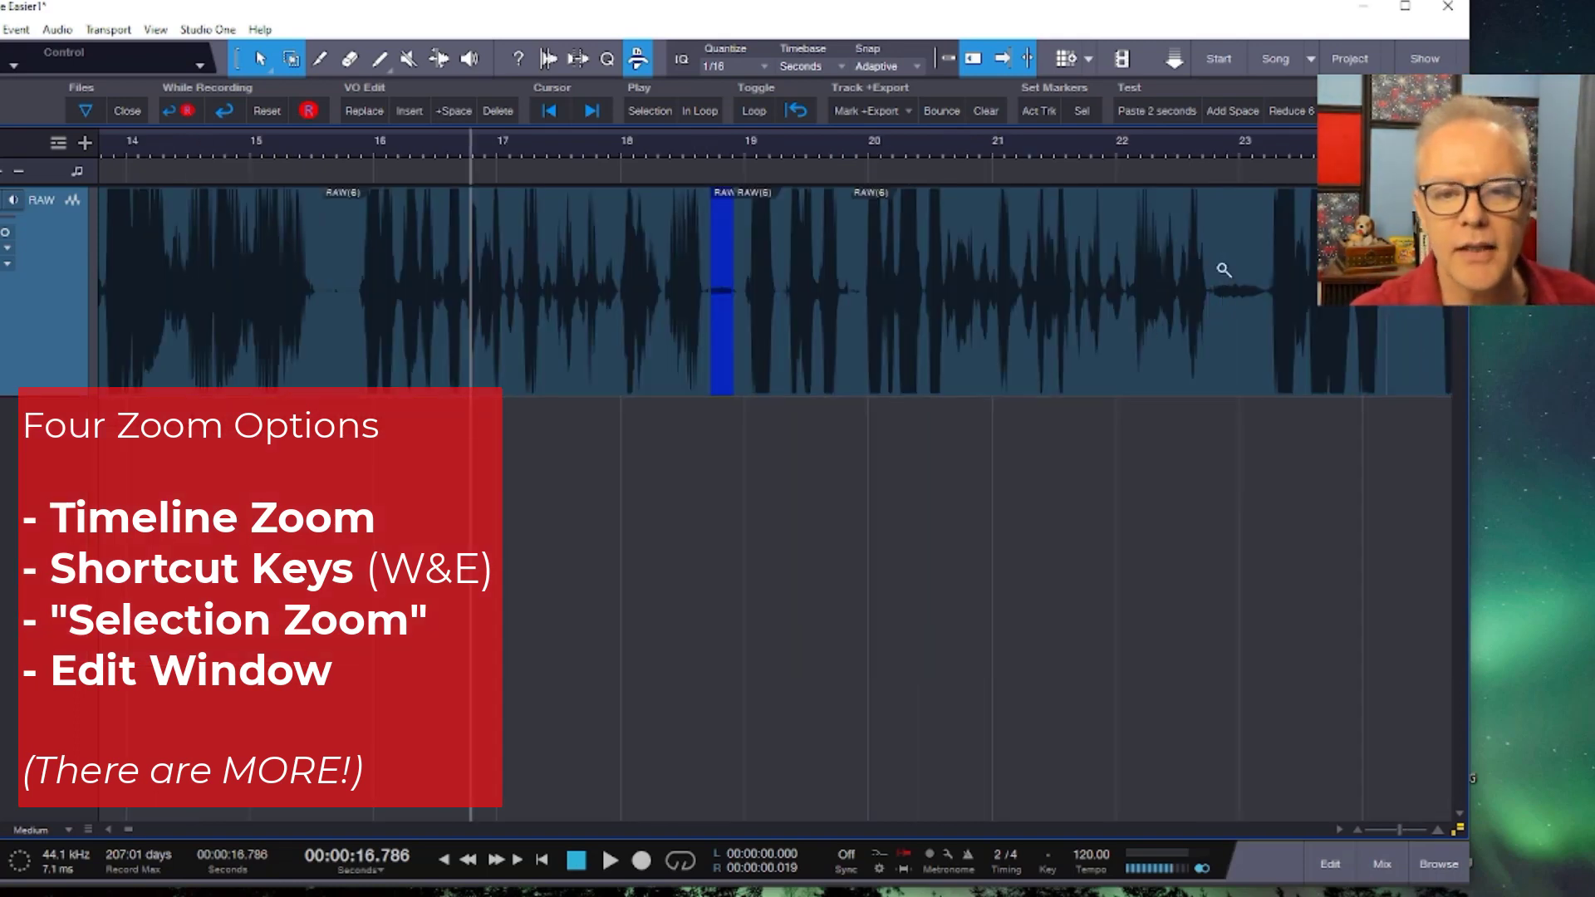
pyautogui.moveTo(1213, 232); pyautogui.dragTo(1270, 243)
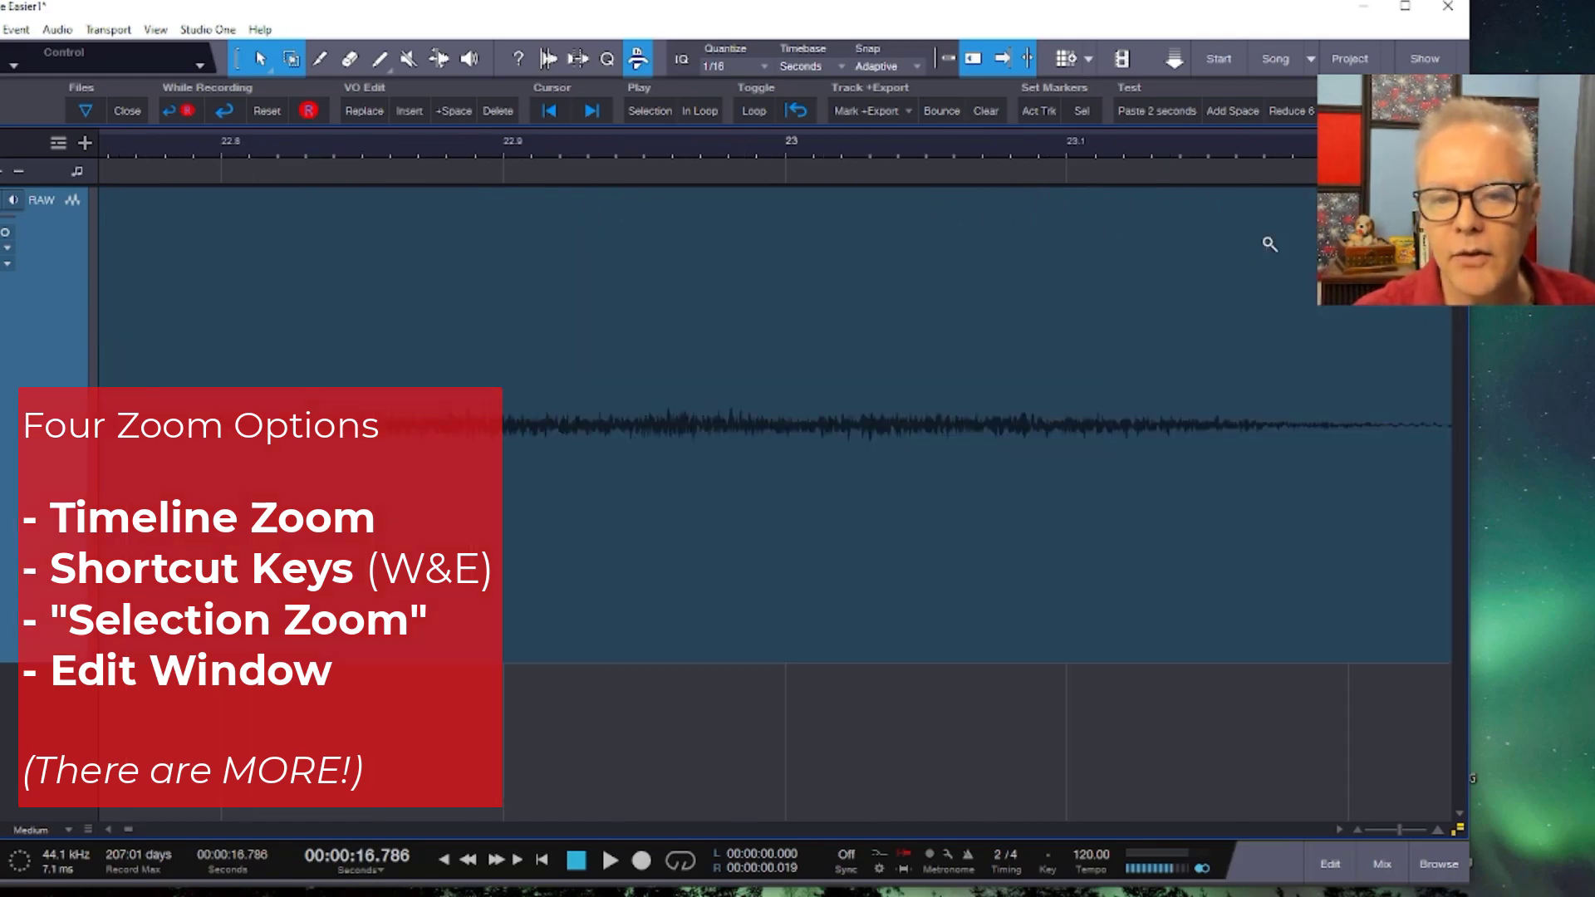
pyautogui.keyDown('alt'); pyautogui.keyDown('shift'); pyautogui.click(510, 285); pyautogui.keyUp('shift'); pyautogui.keyUp('alt')
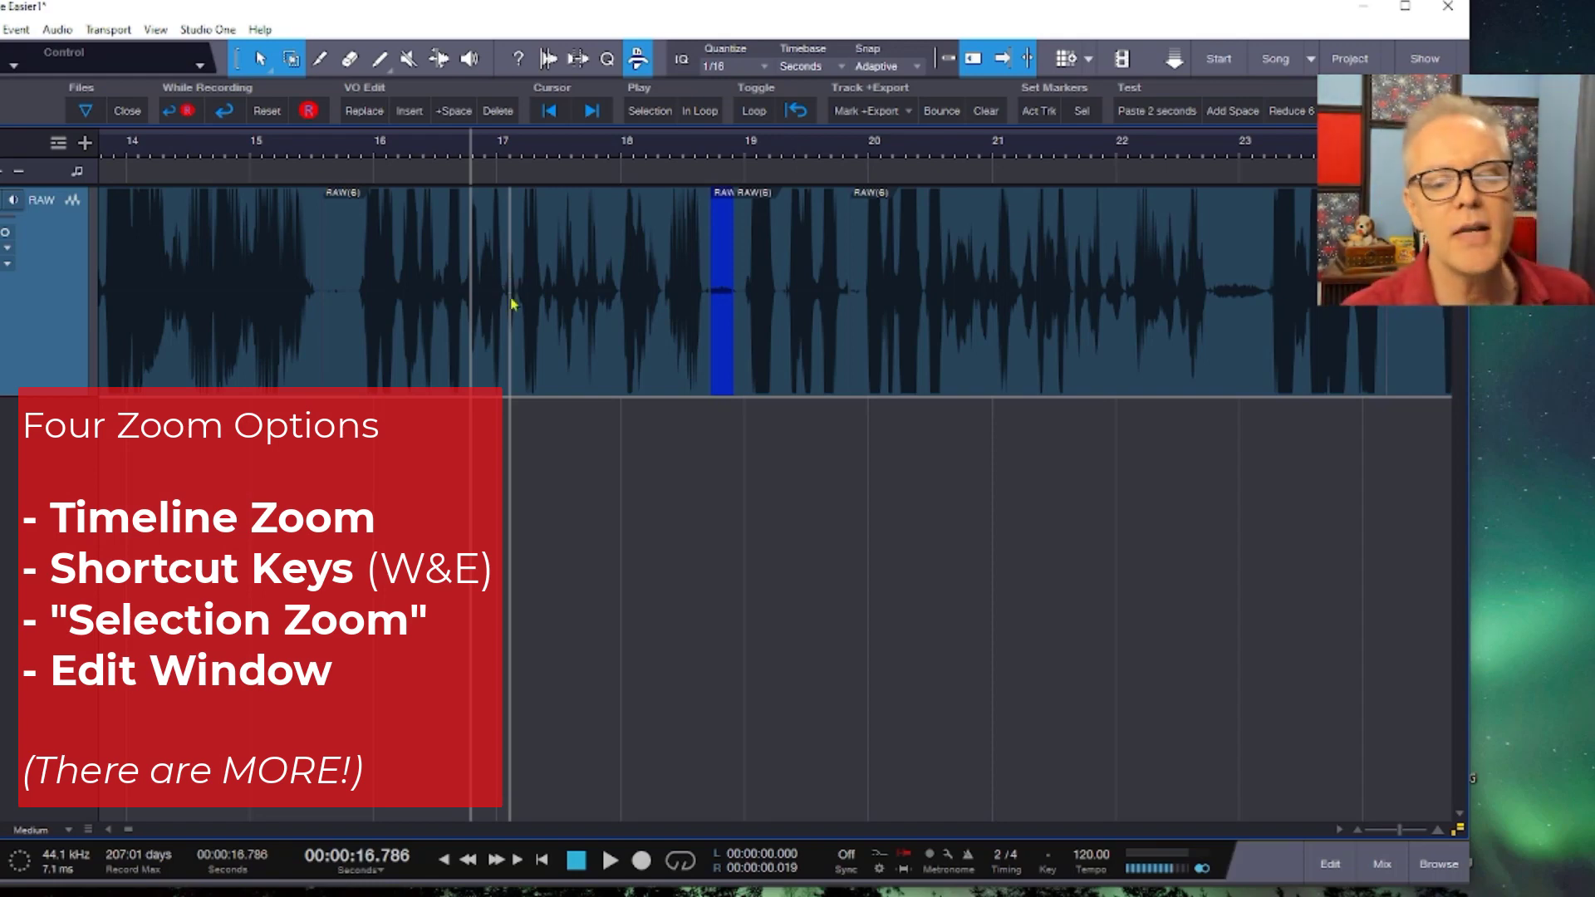
# Open the Editor and set the playback cursor to 15.695 s on the main timeline.
pyautogui.click(1345, 866)
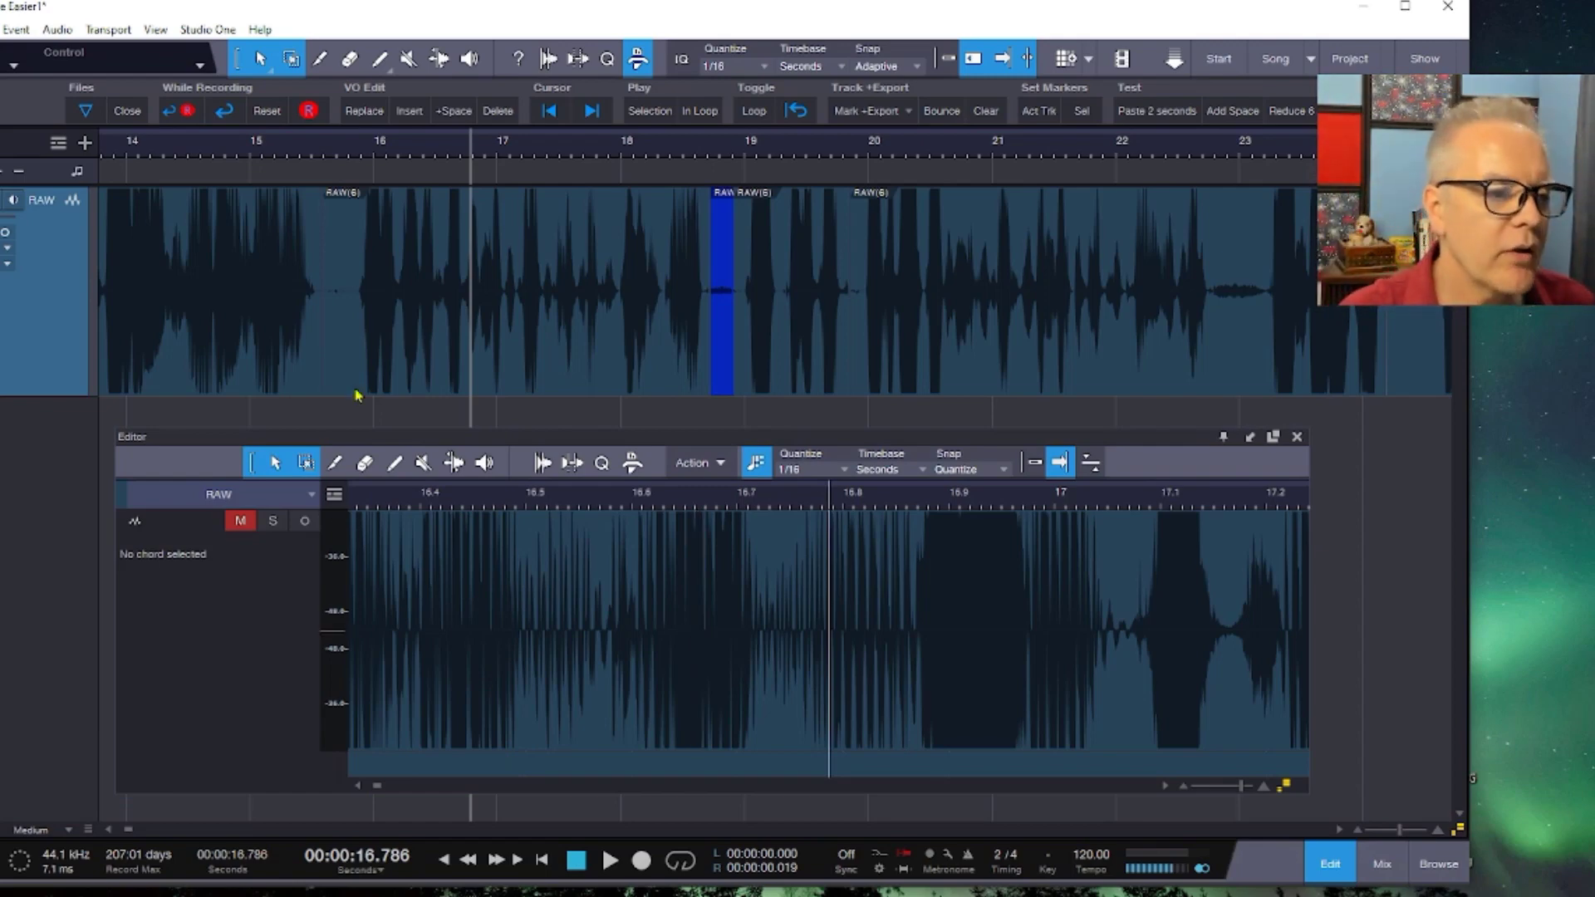
pyautogui.click(337, 278)
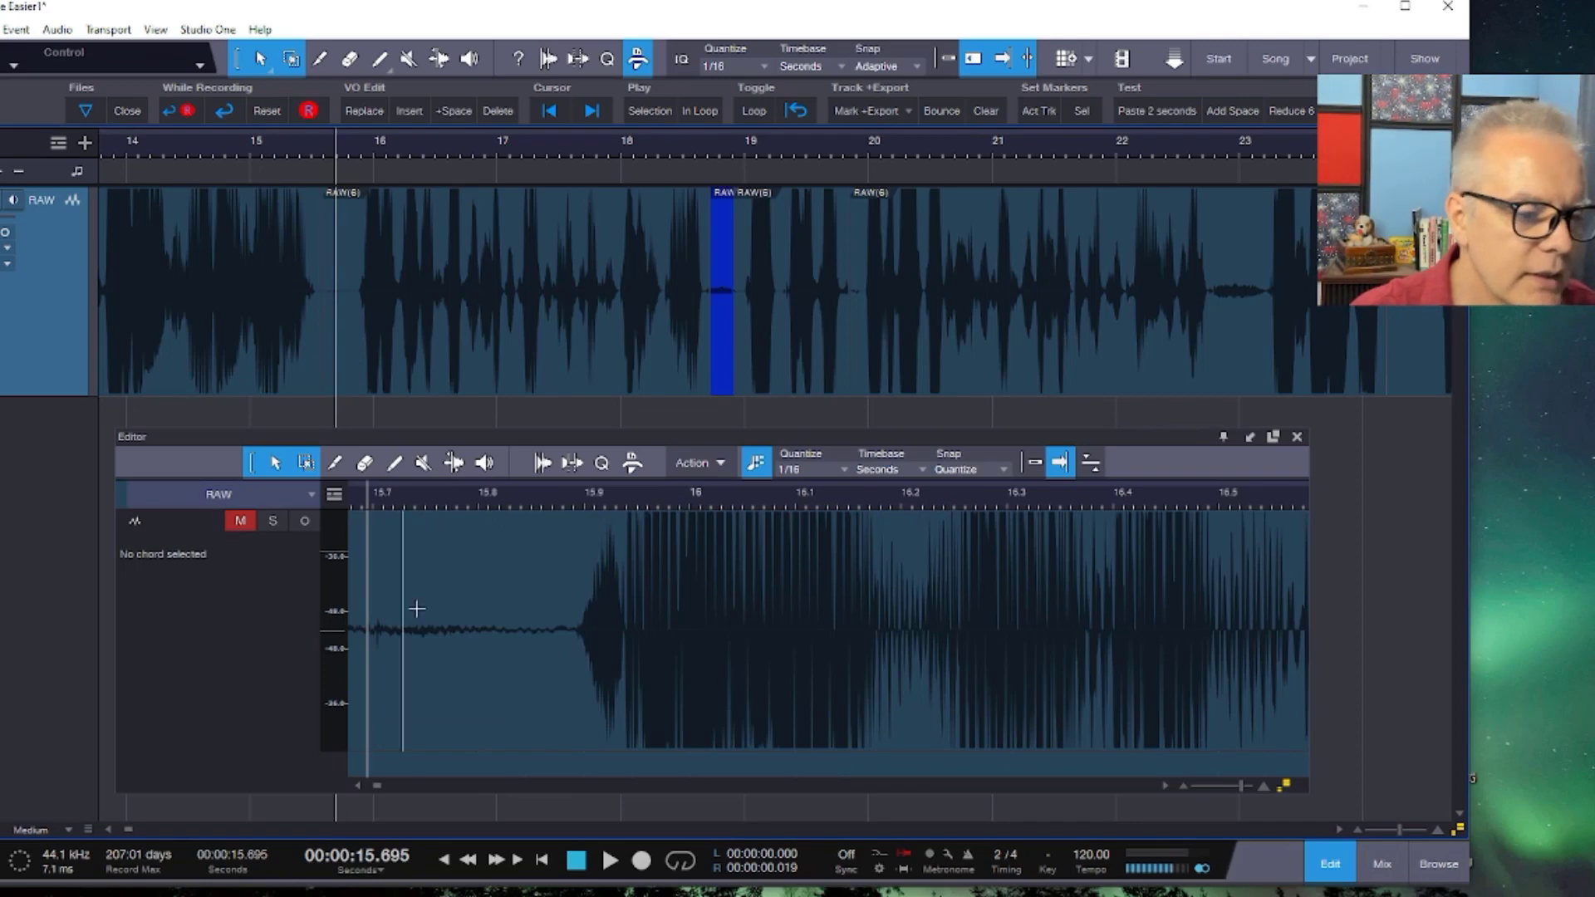
# Delete the quiet gap from 15.700 to 15.879 s in the Editor, and undo the deletion.
pyautogui.moveTo(374, 629); pyautogui.dragTo(401, 599)
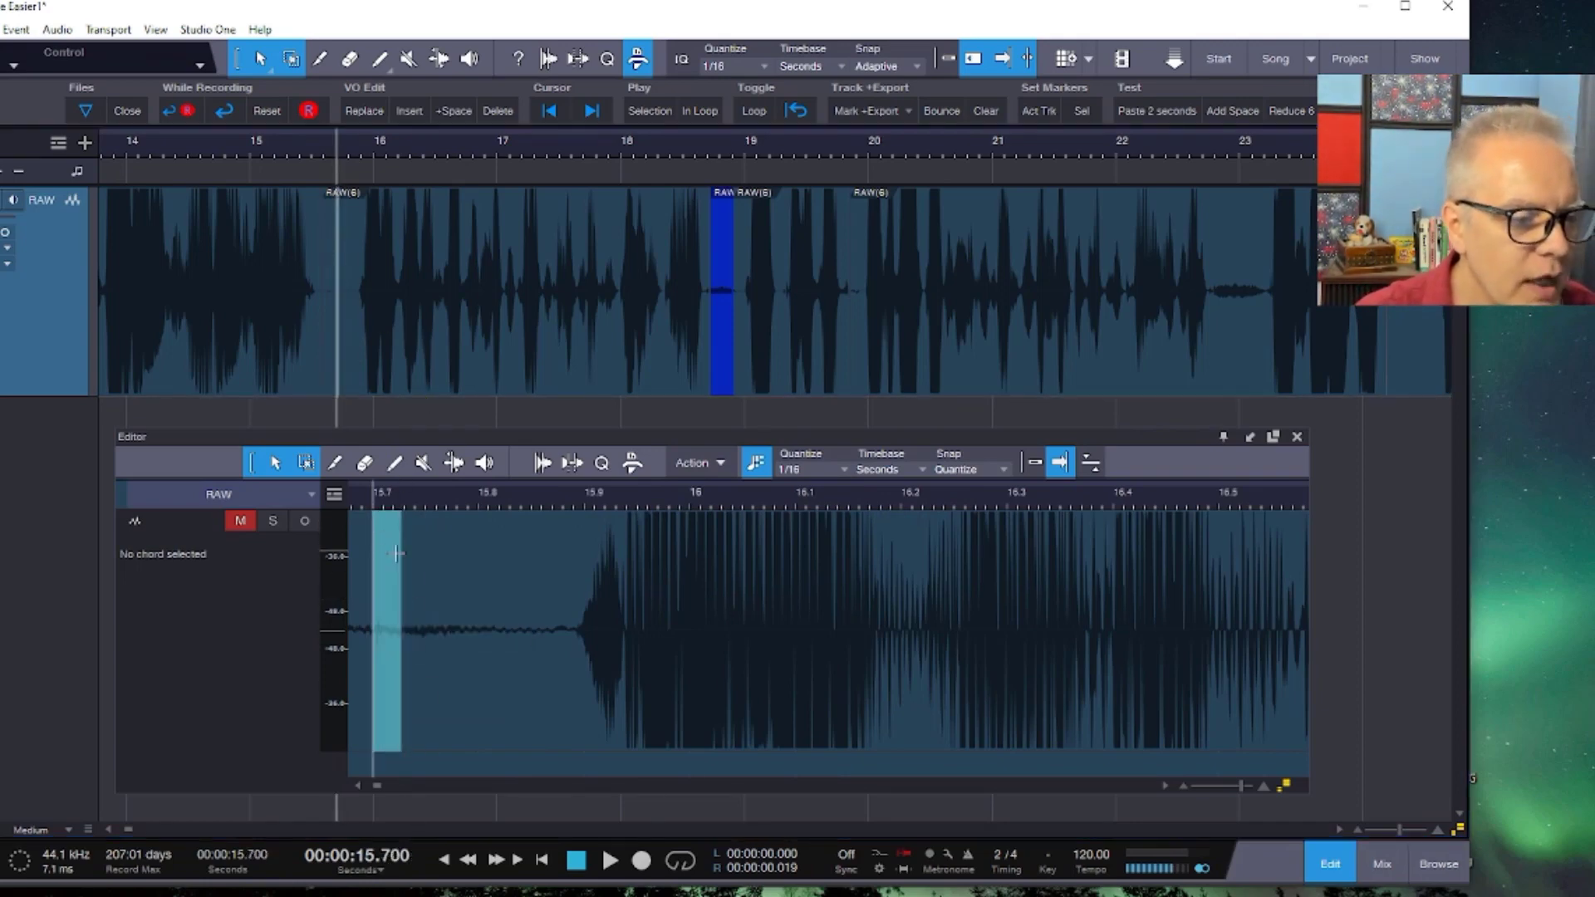
pyautogui.moveTo(401, 569); pyautogui.dragTo(563, 607)
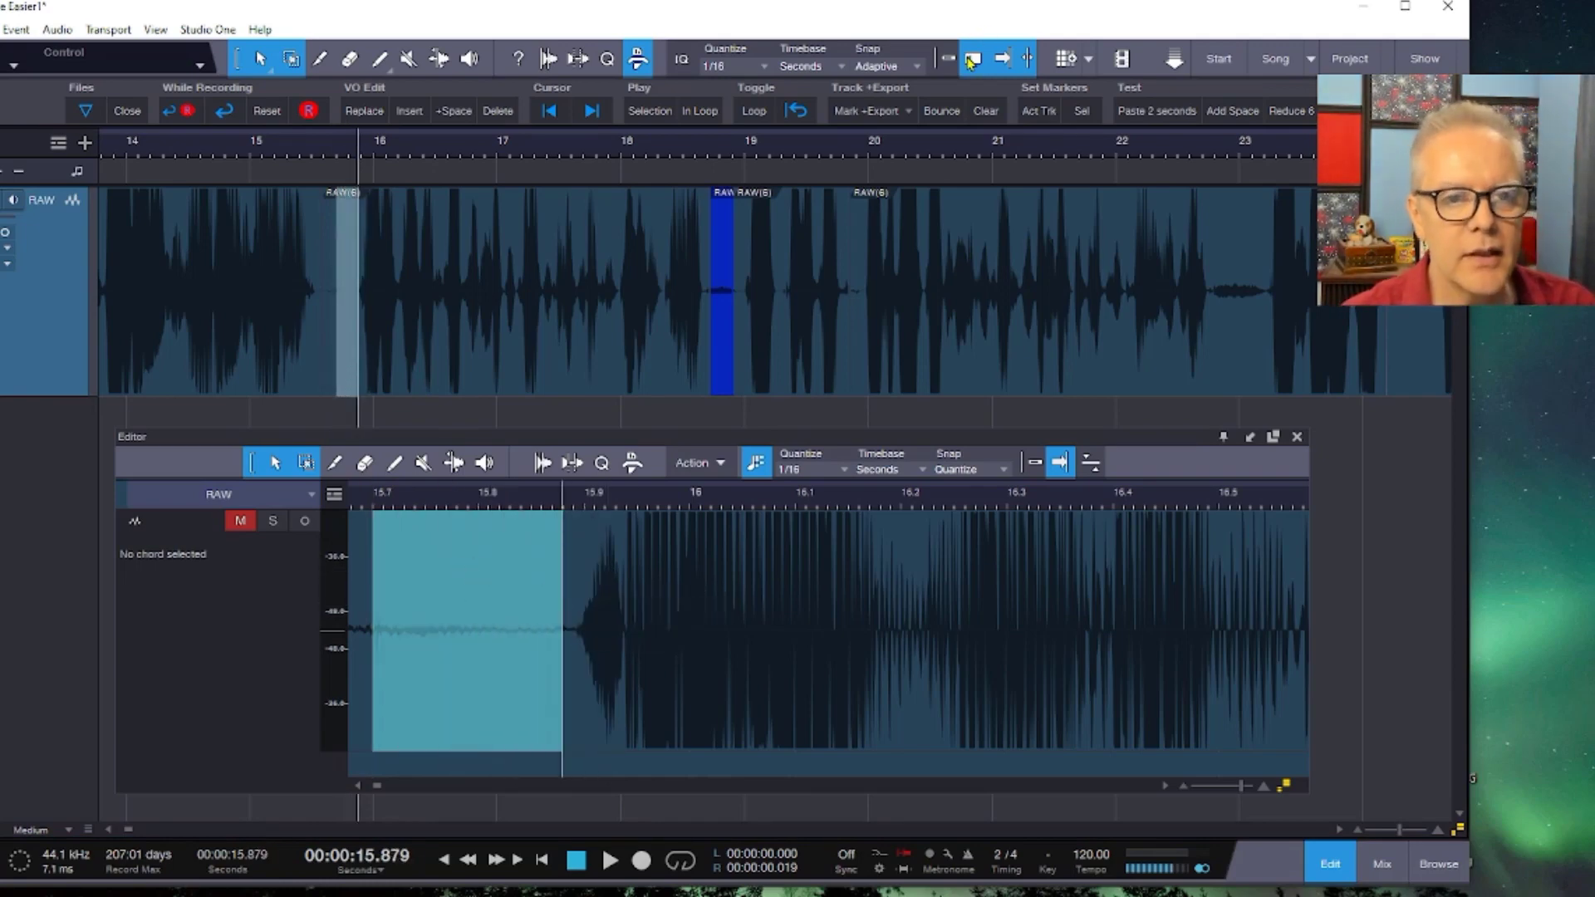
pyautogui.press('Delete')
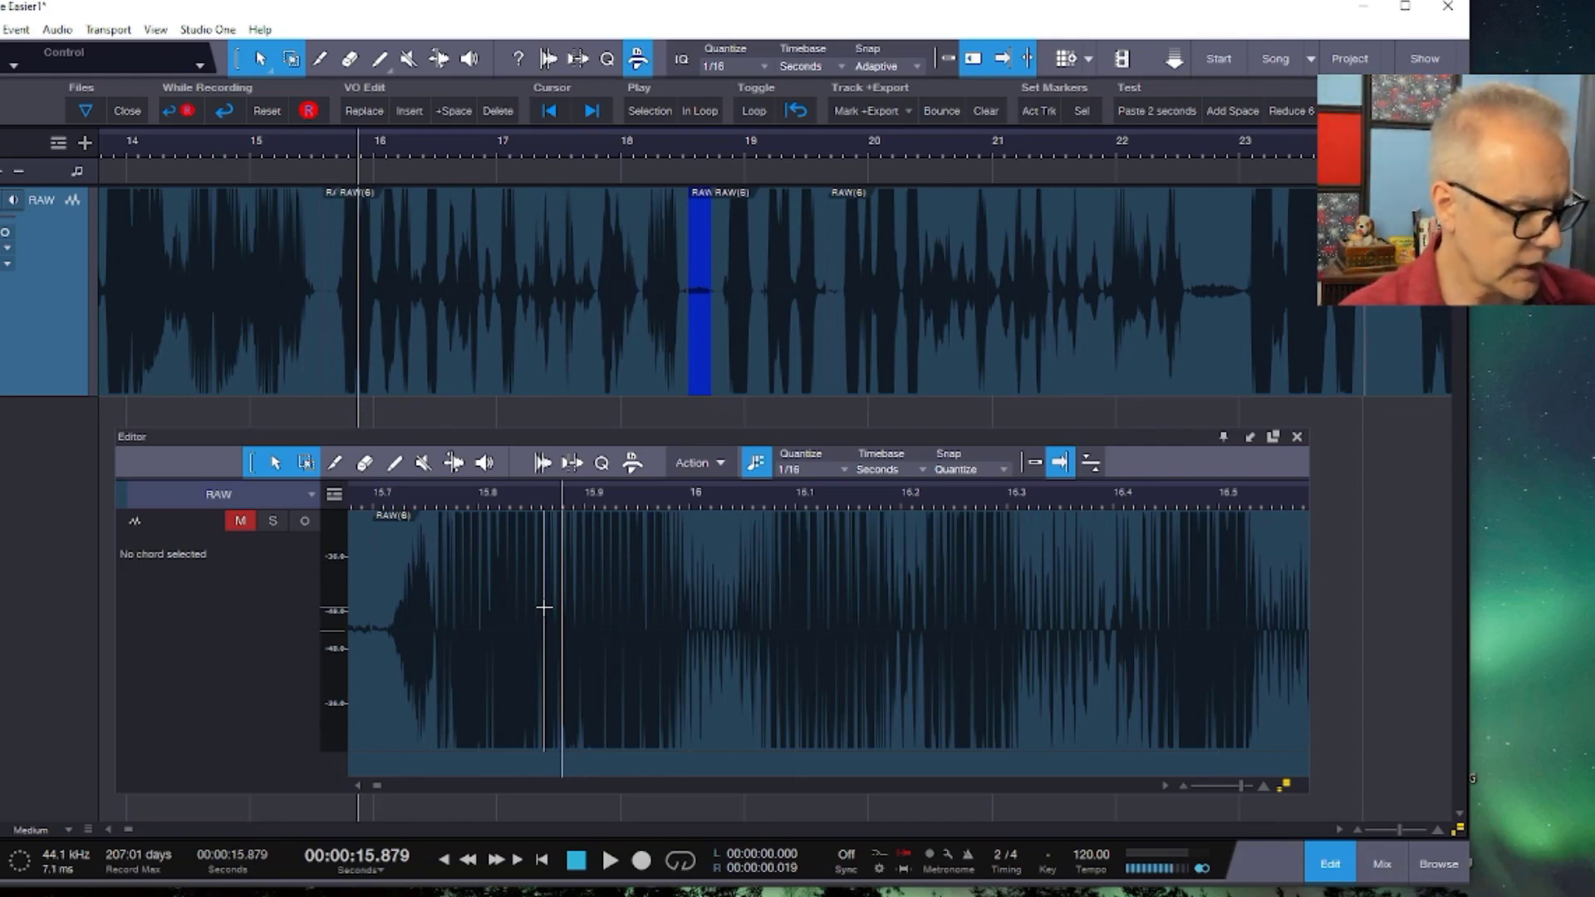
pyautogui.hotkey('ctrl', 'z')
pyautogui.click(658, 613)
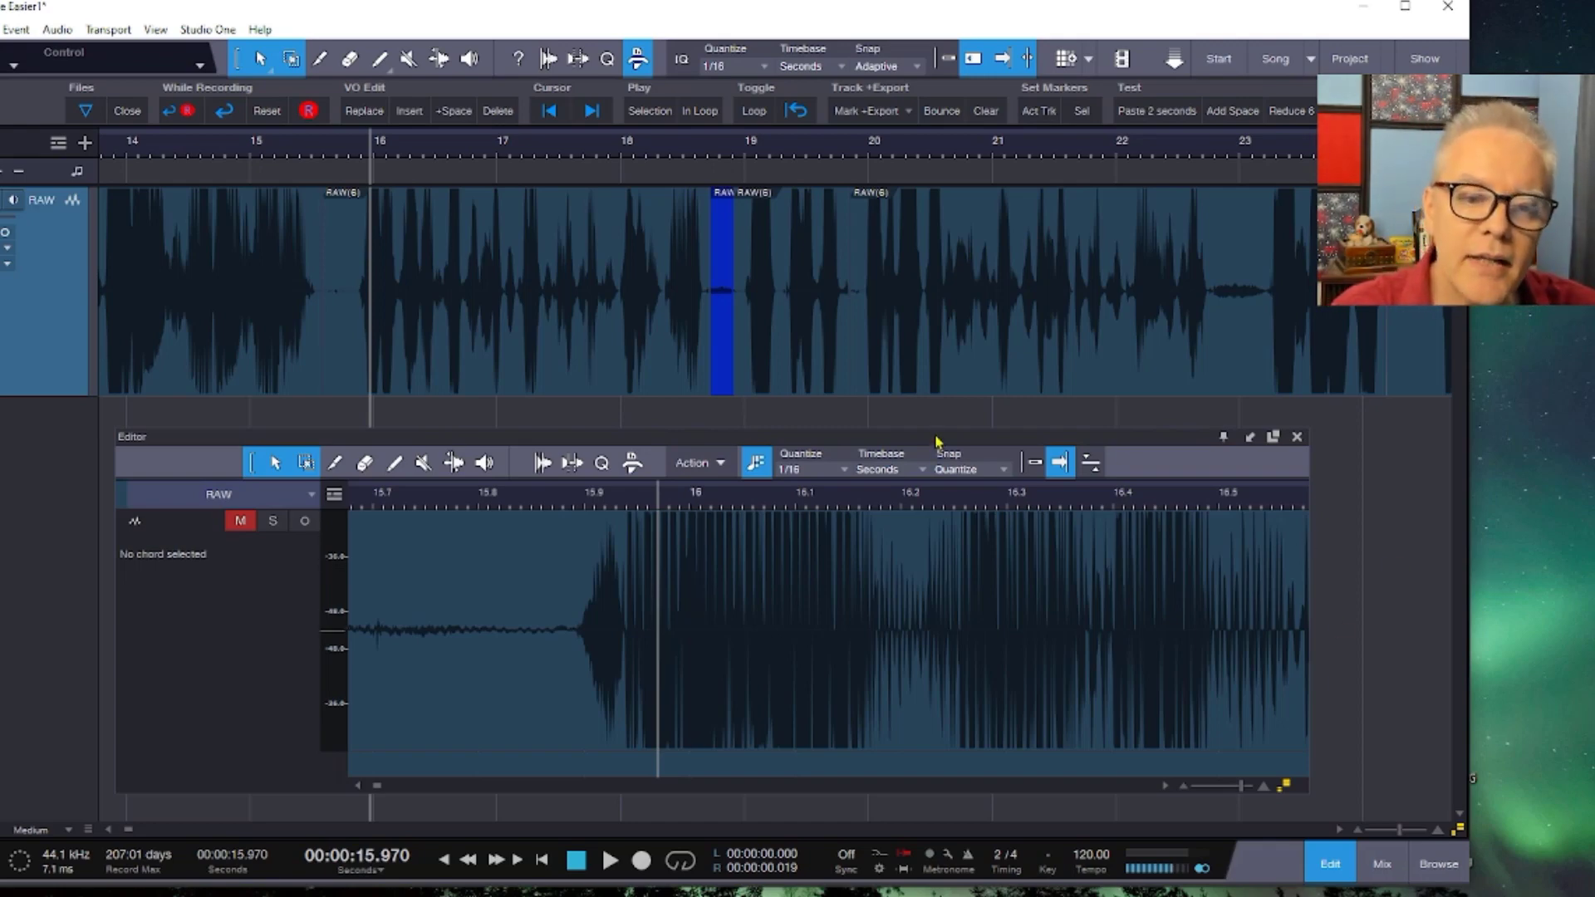
# Reduce the Editor's height and make a complete duplicate of the RAW track with its events.
pyautogui.moveTo(936, 430); pyautogui.dragTo(930, 499)
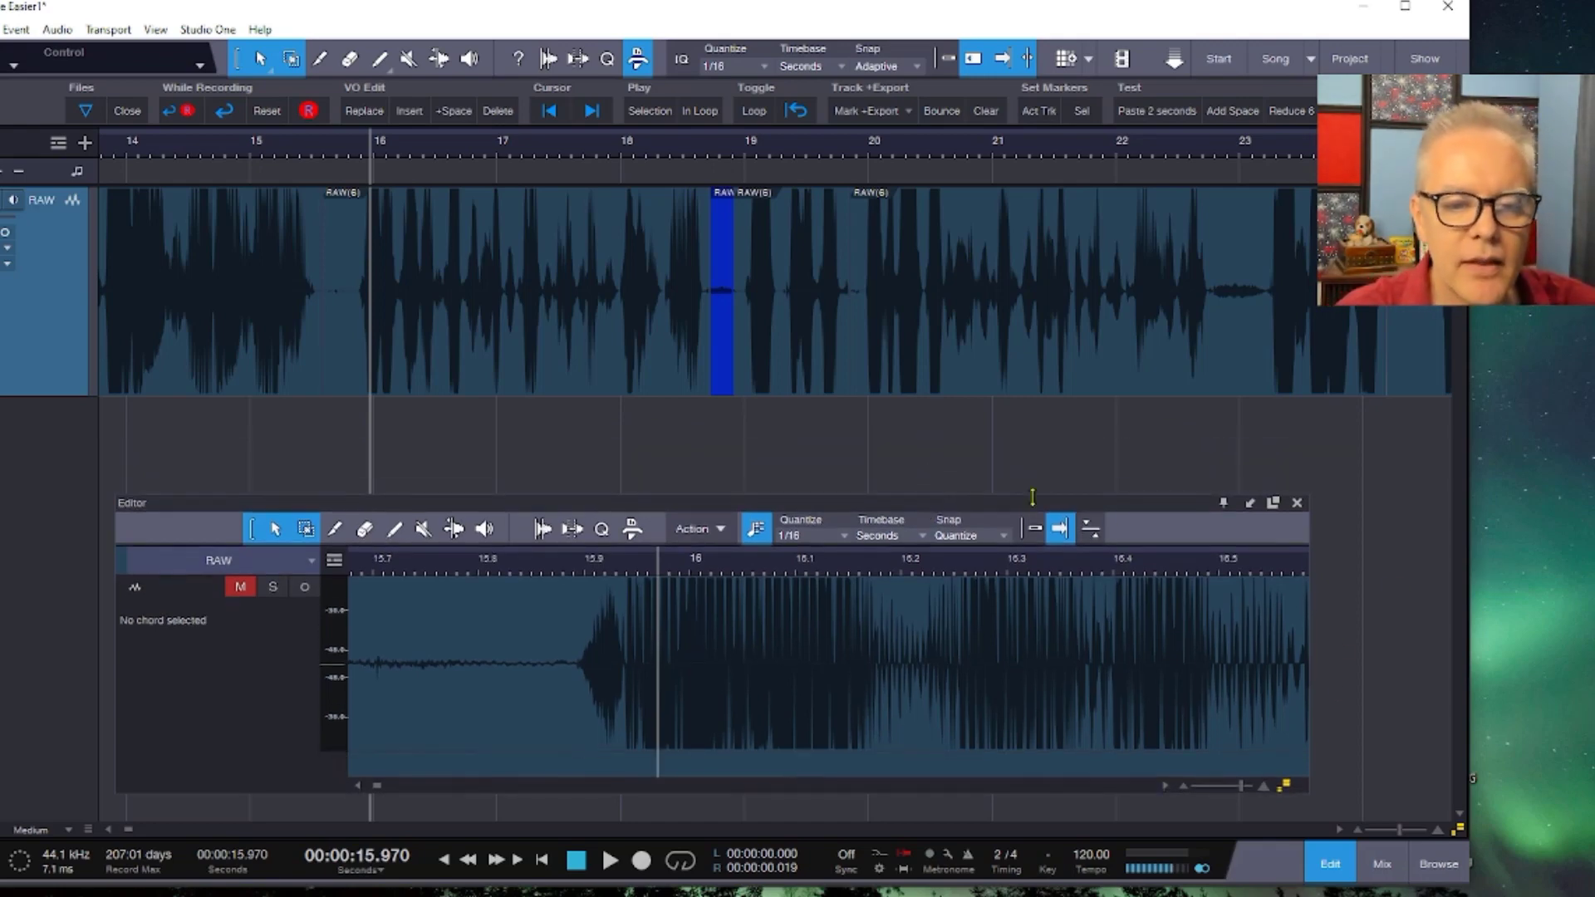
pyautogui.moveTo(1035, 507); pyautogui.dragTo(1054, 545)
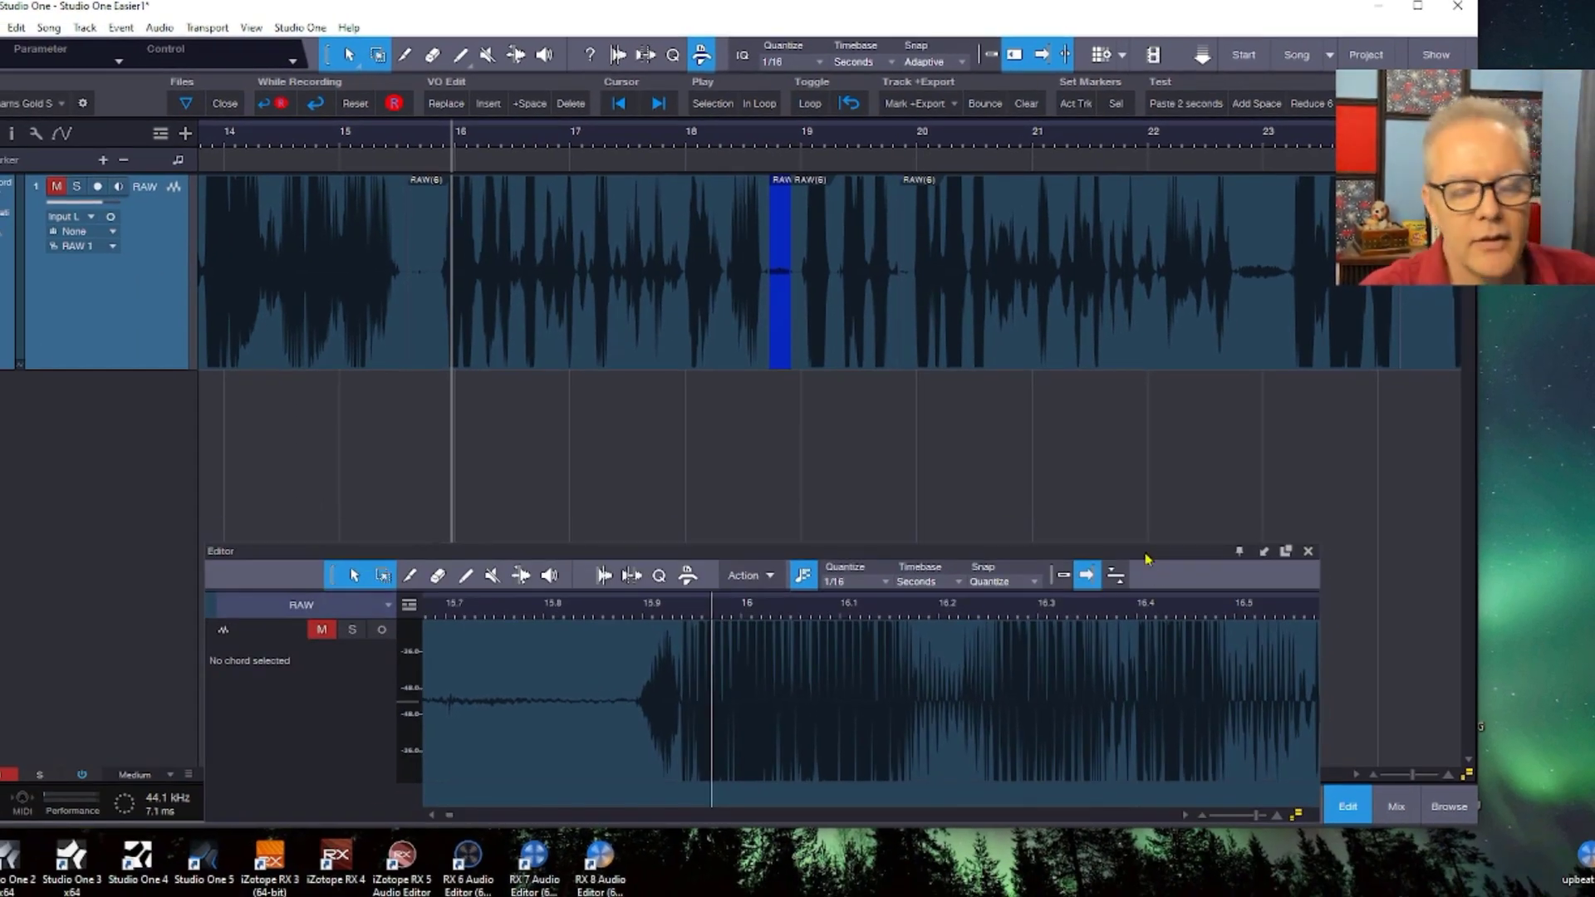
pyautogui.rightClick(157, 295)
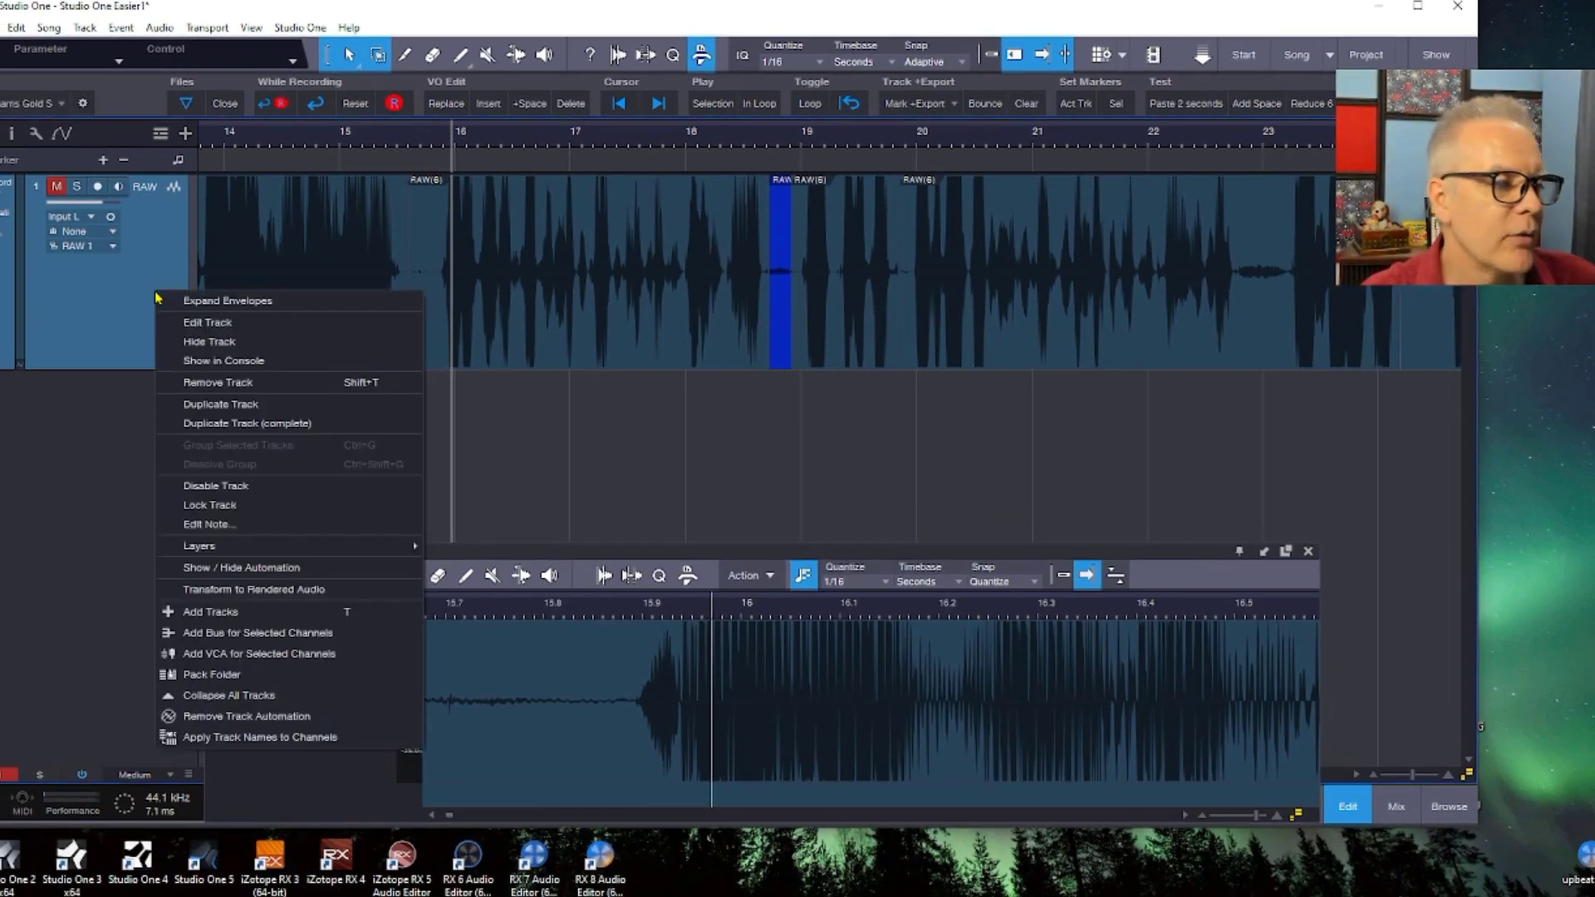
pyautogui.click(226, 423)
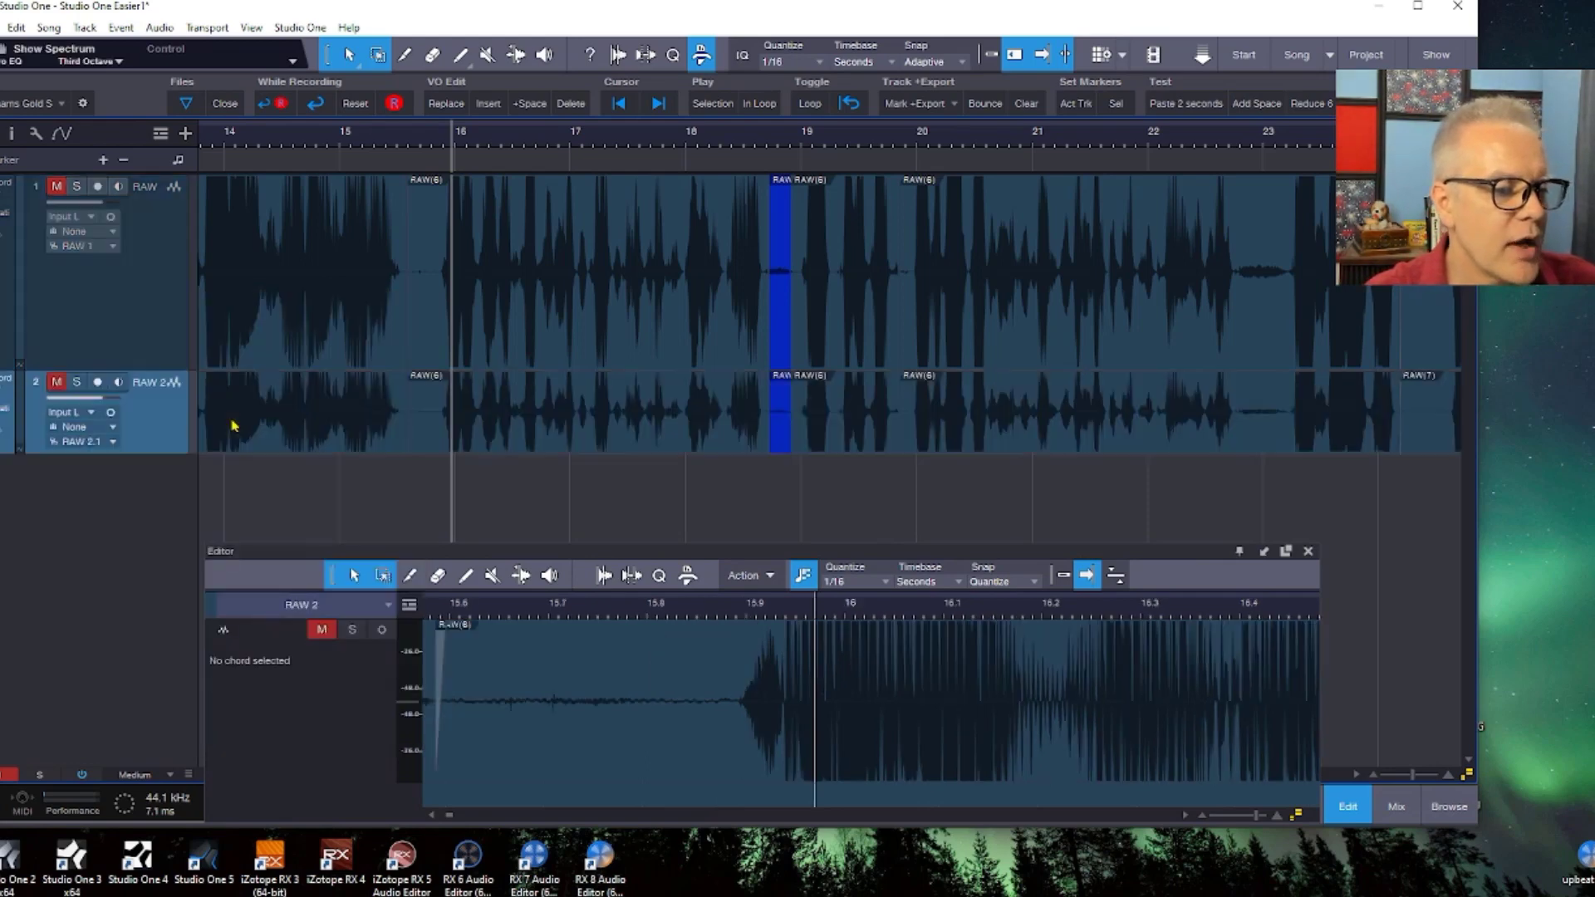
# Color the RAW 2 track and its events turquoise, shrink the RAW track's height and enlarge RAW 2.
pyautogui.click(24, 414)
pyautogui.click(152, 426)
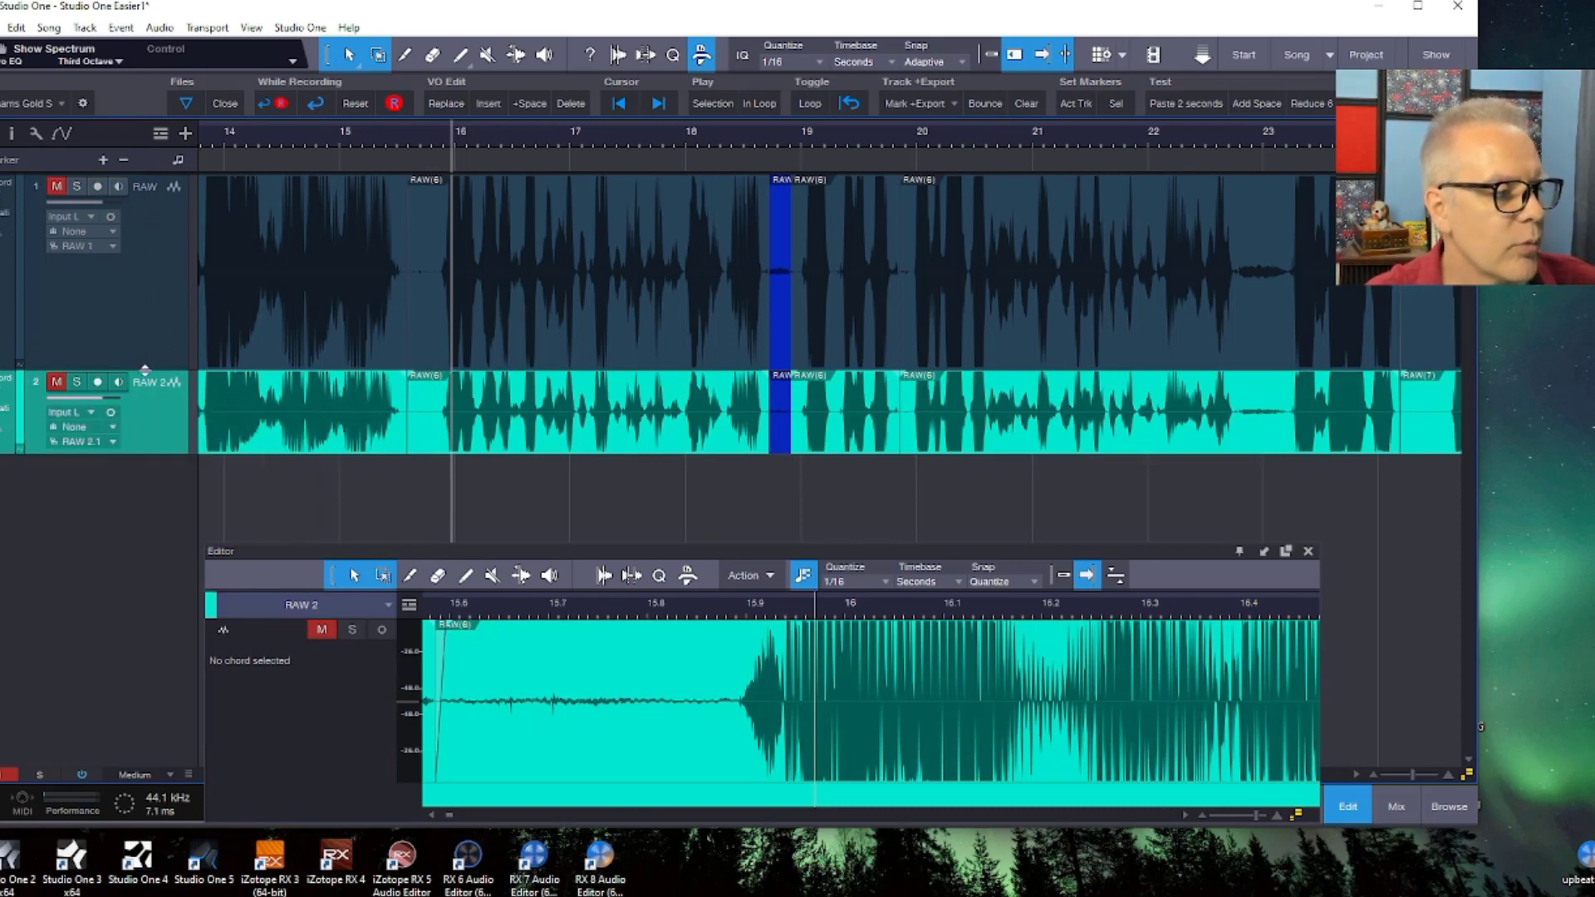
pyautogui.moveTo(144, 370); pyautogui.dragTo(202, 202)
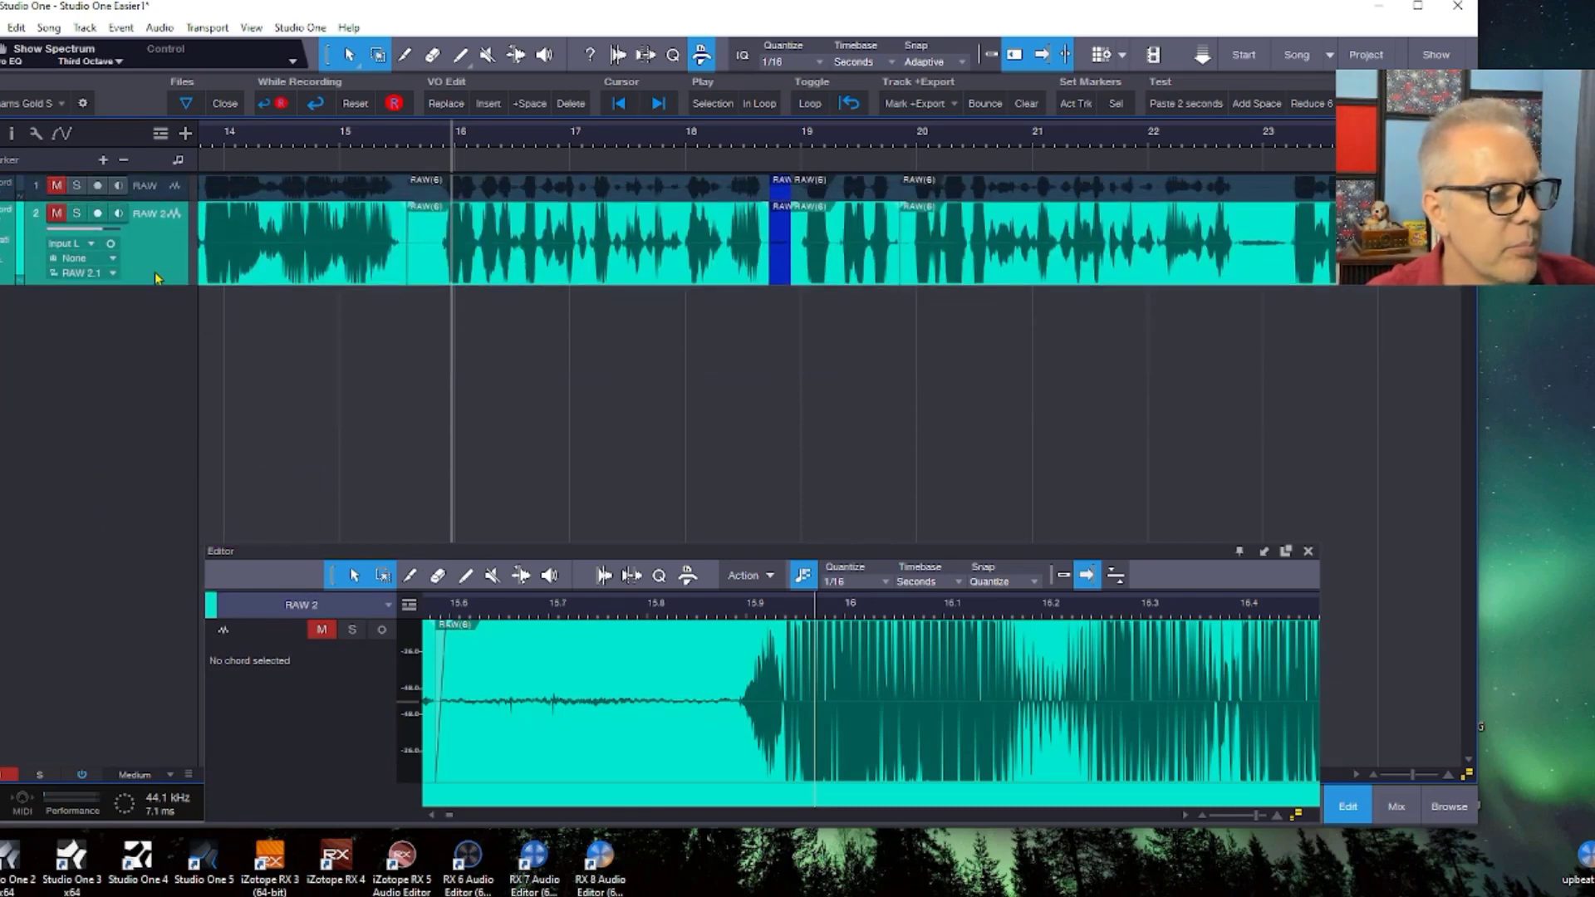
pyautogui.moveTo(151, 284); pyautogui.dragTo(156, 376)
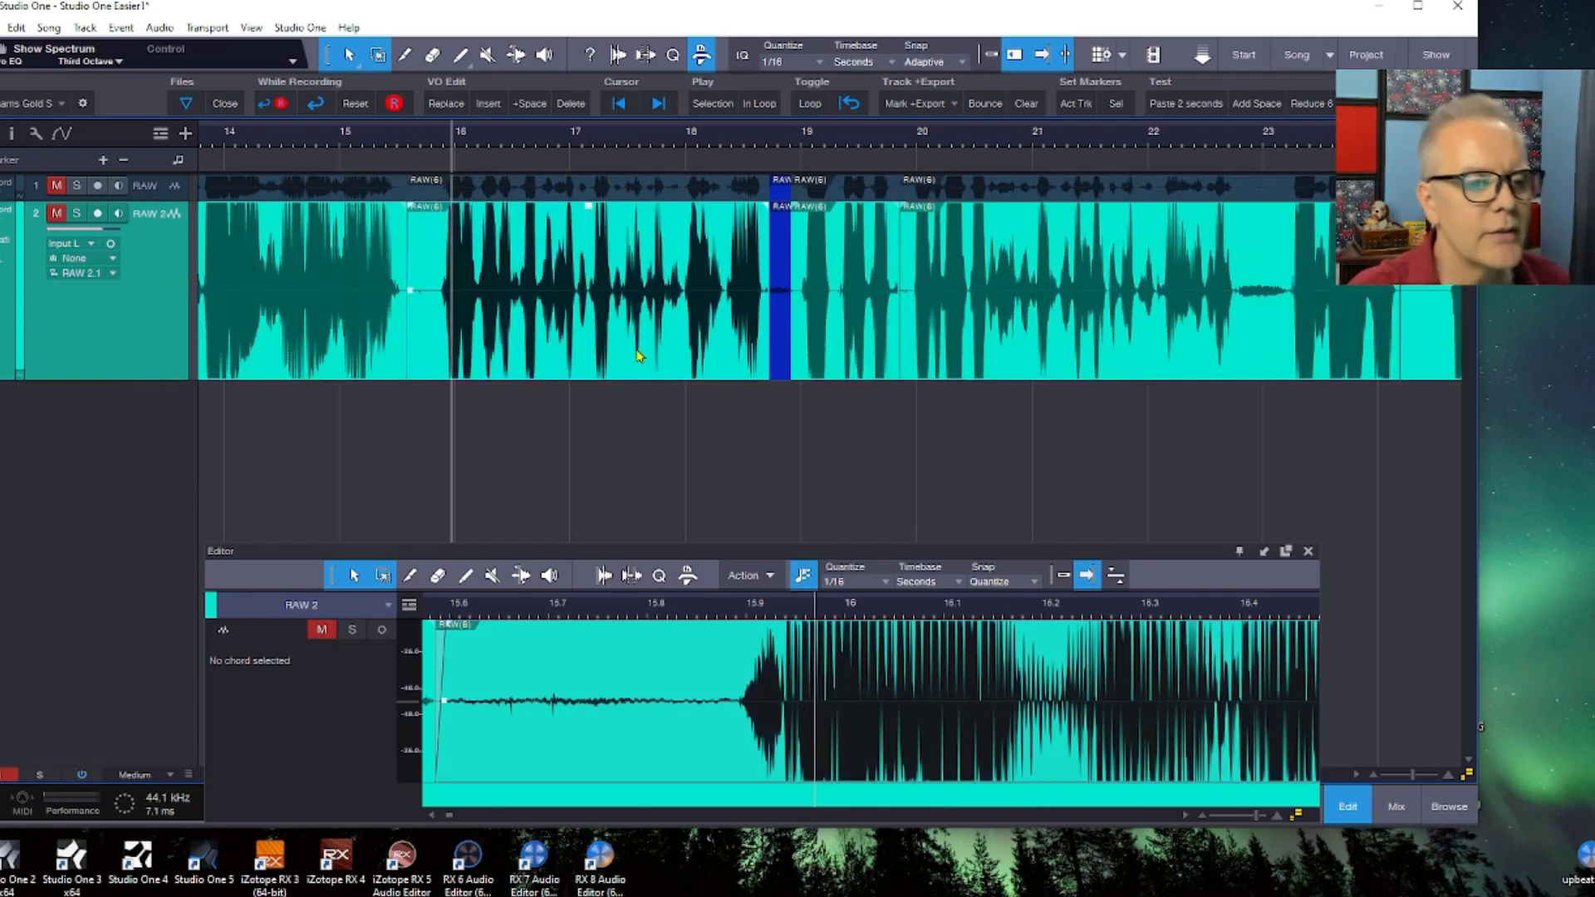
pyautogui.click(586, 339)
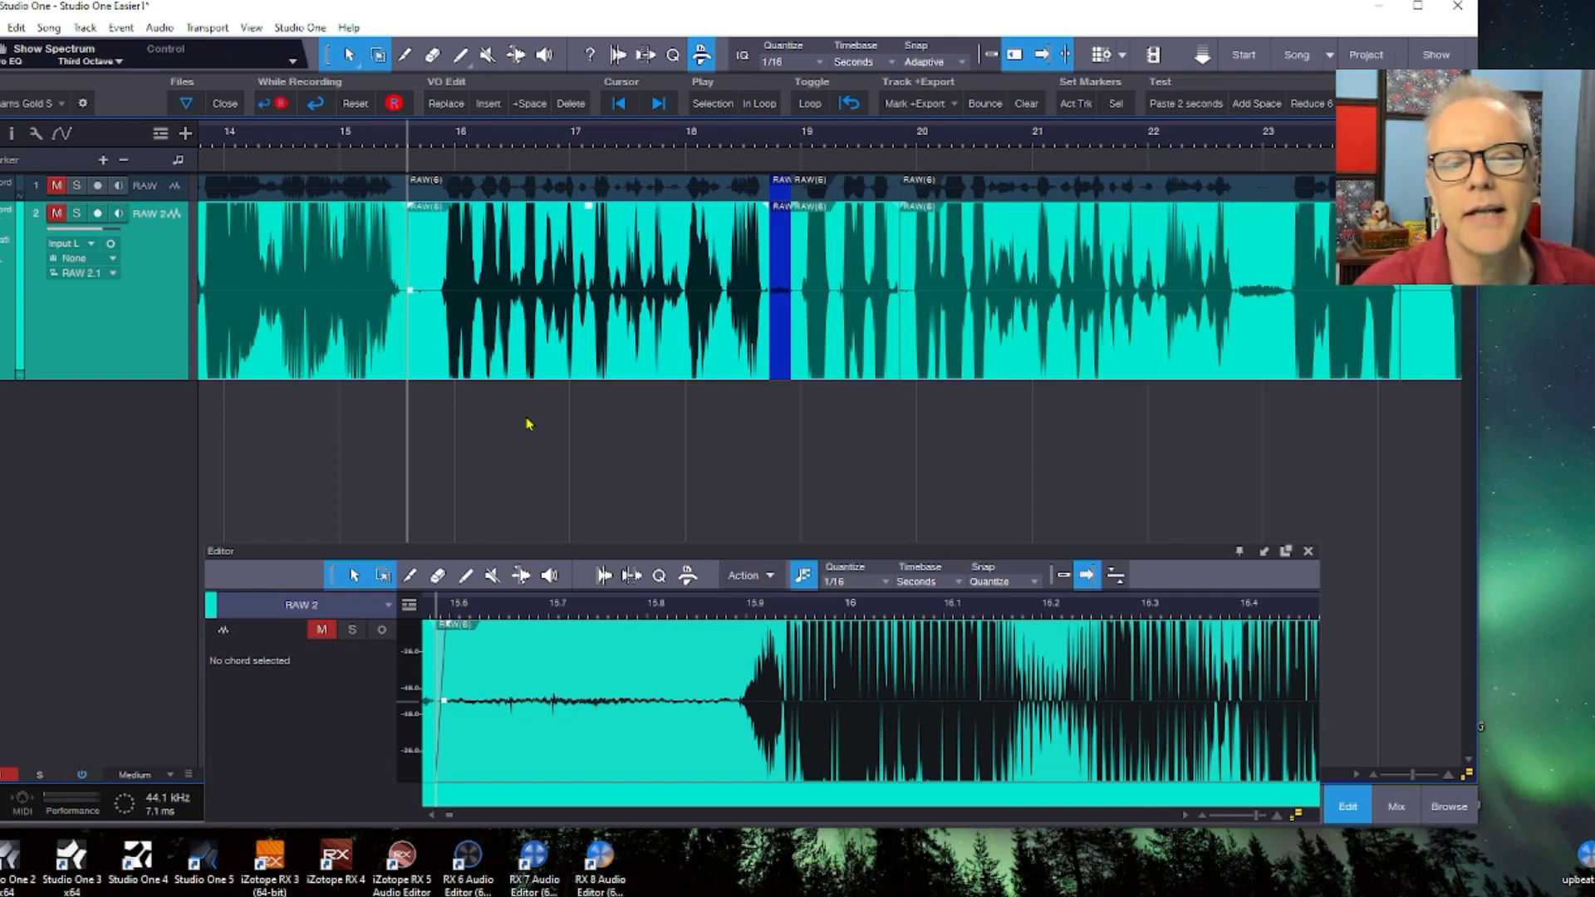
pyautogui.moveTo(990, 283); pyautogui.dragTo(1096, 286)
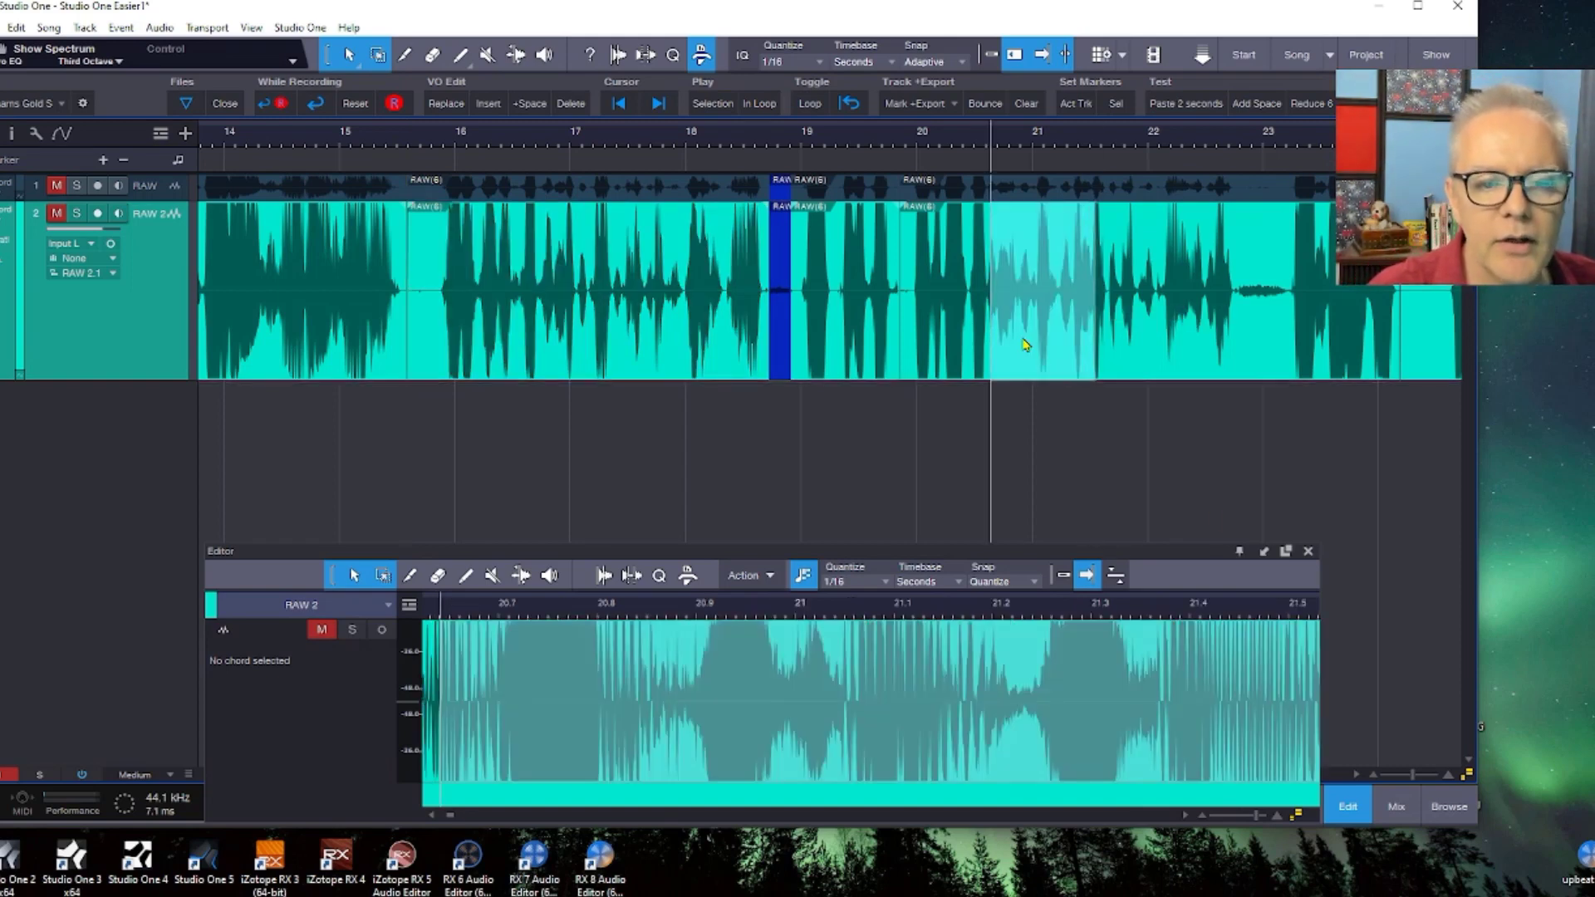
pyautogui.rightClick(1025, 345)
pyautogui.click(1068, 370)
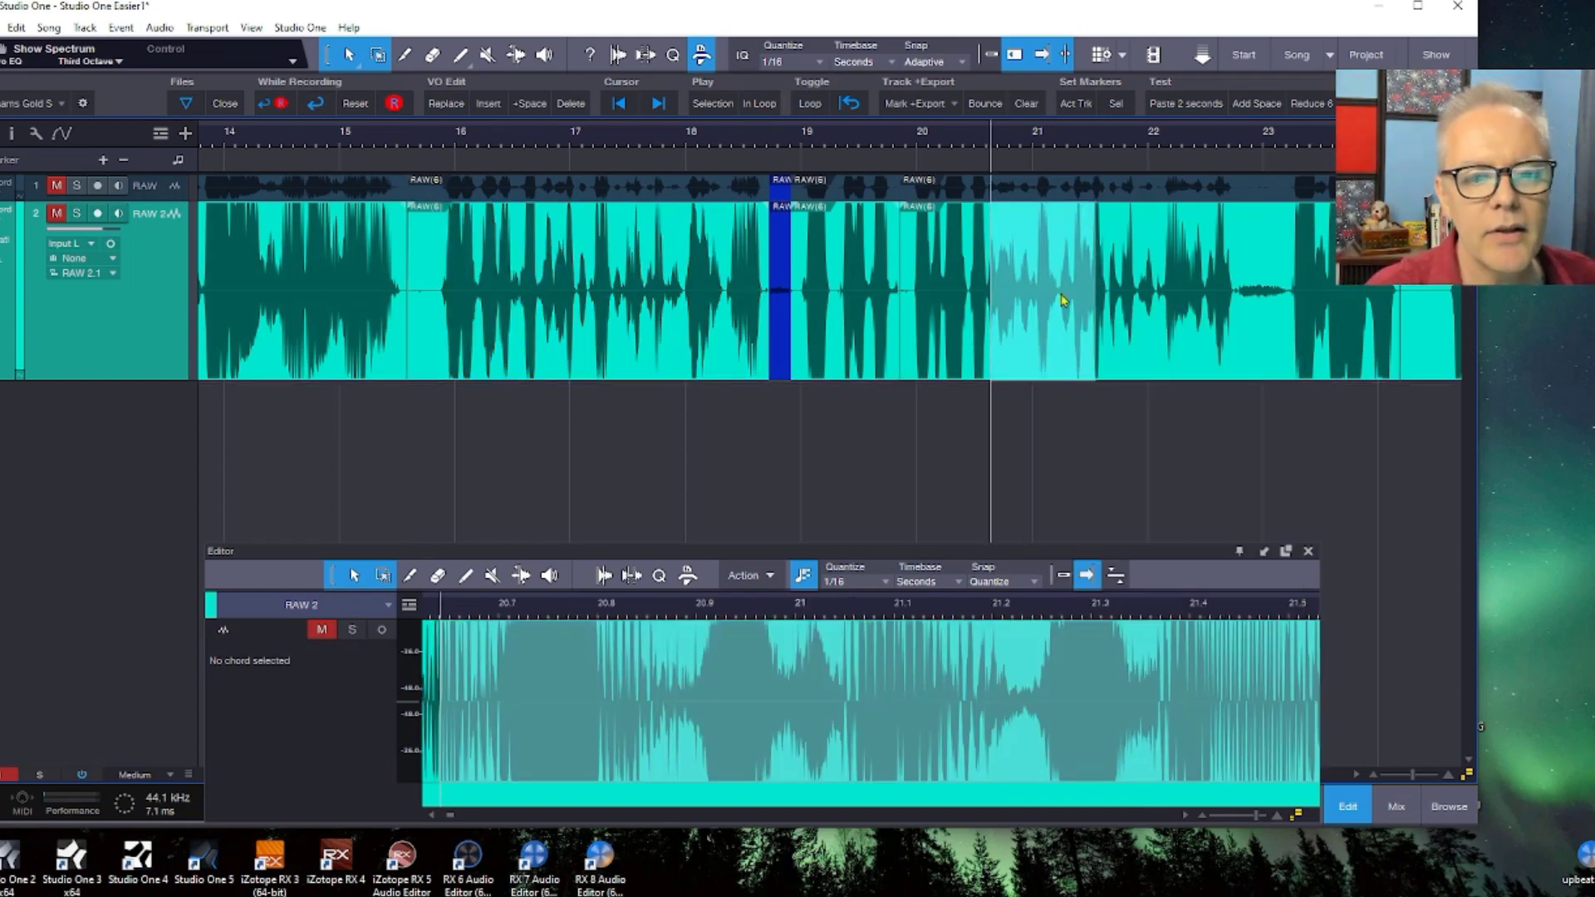
pyautogui.rightClick(1011, 245)
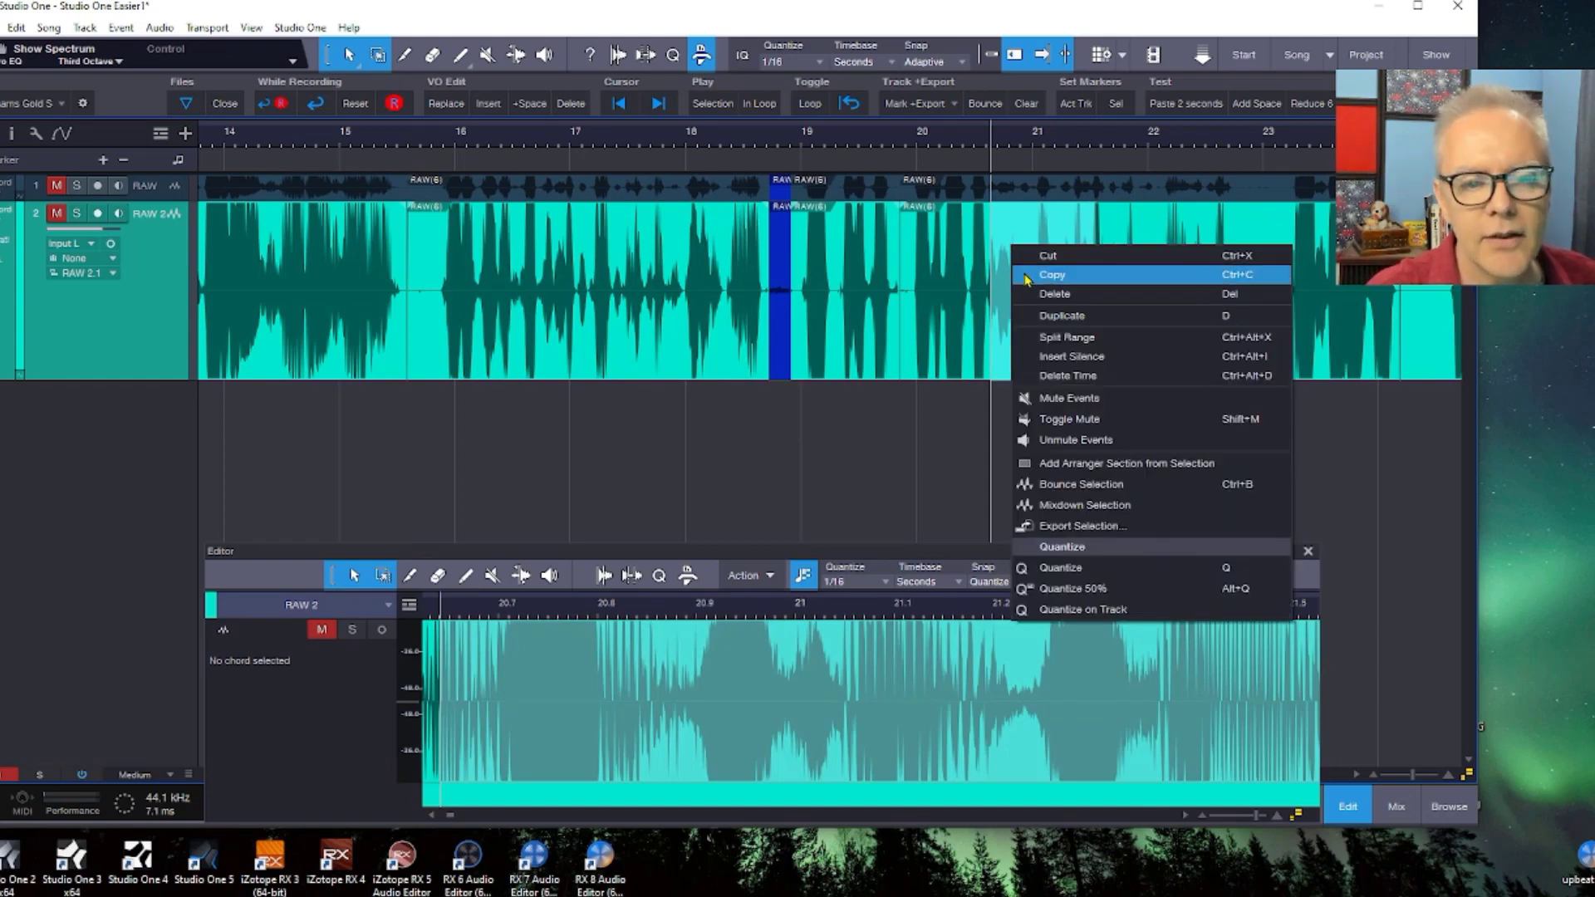
pyautogui.click(1030, 255)
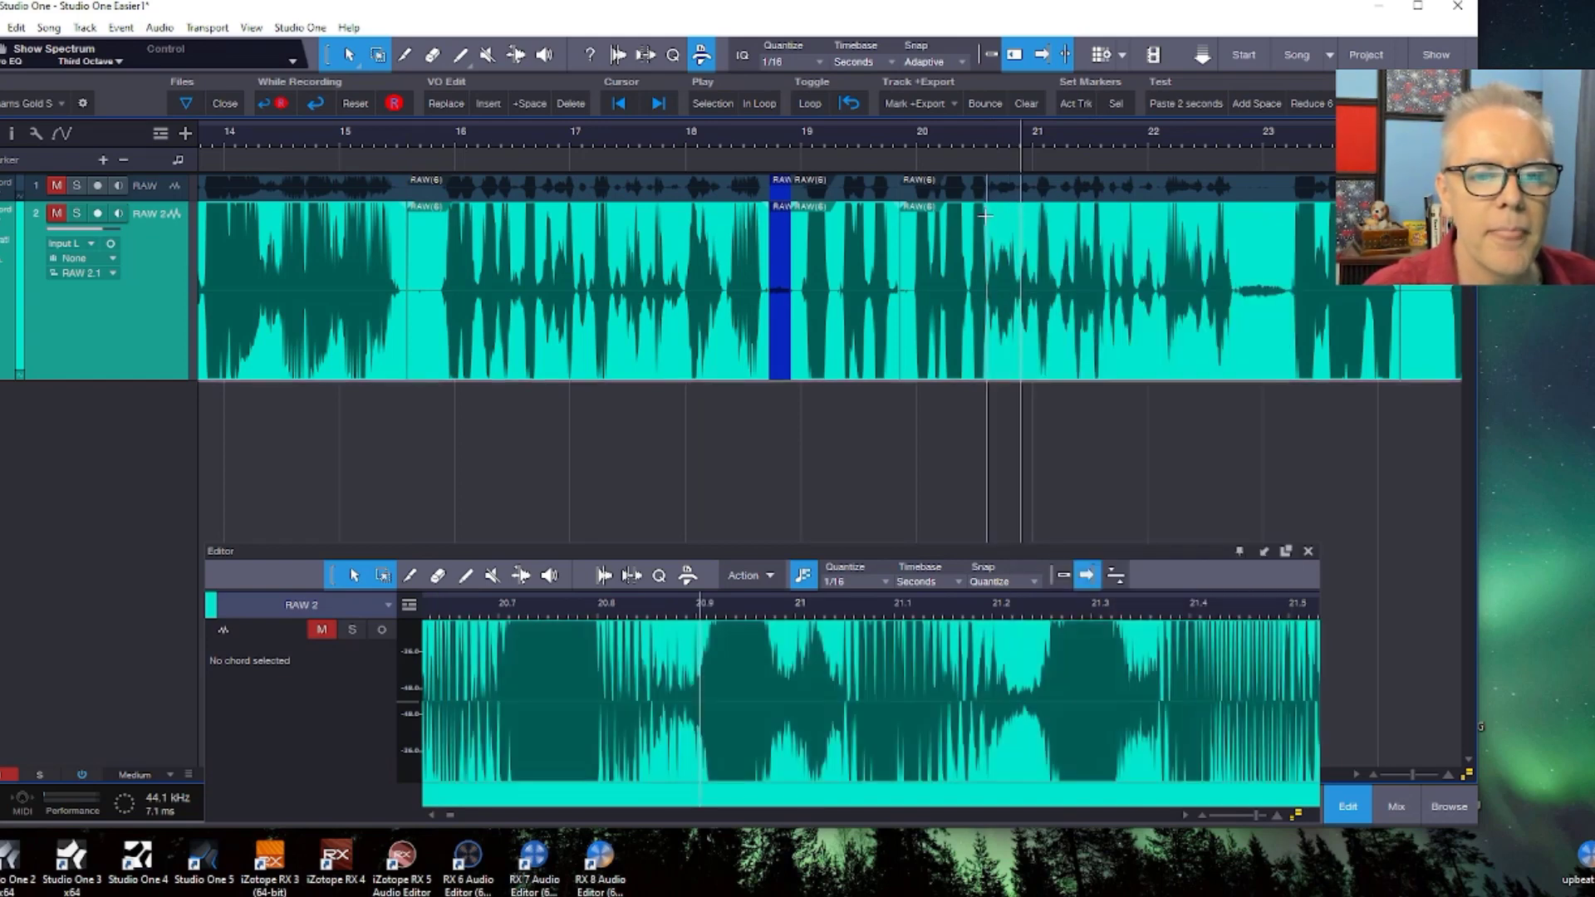
# Close the Editor, and split off the passage from about 16.46 to 17.67 s on RAW 2 as a red event.
pyautogui.click(1308, 553)
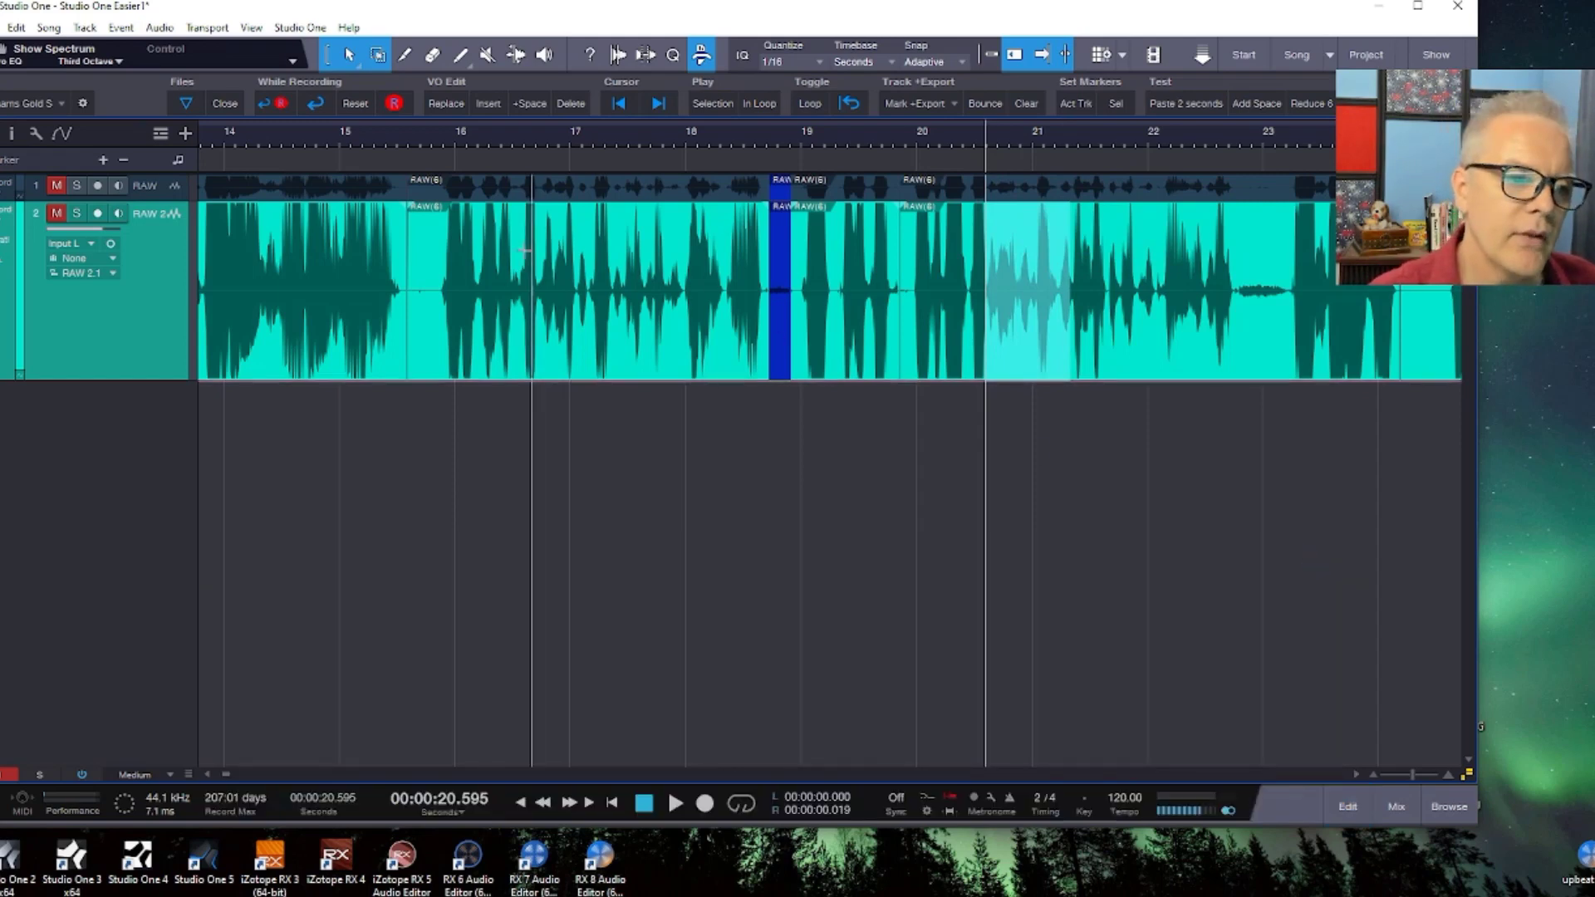
pyautogui.moveTo(508, 266); pyautogui.dragTo(648, 258)
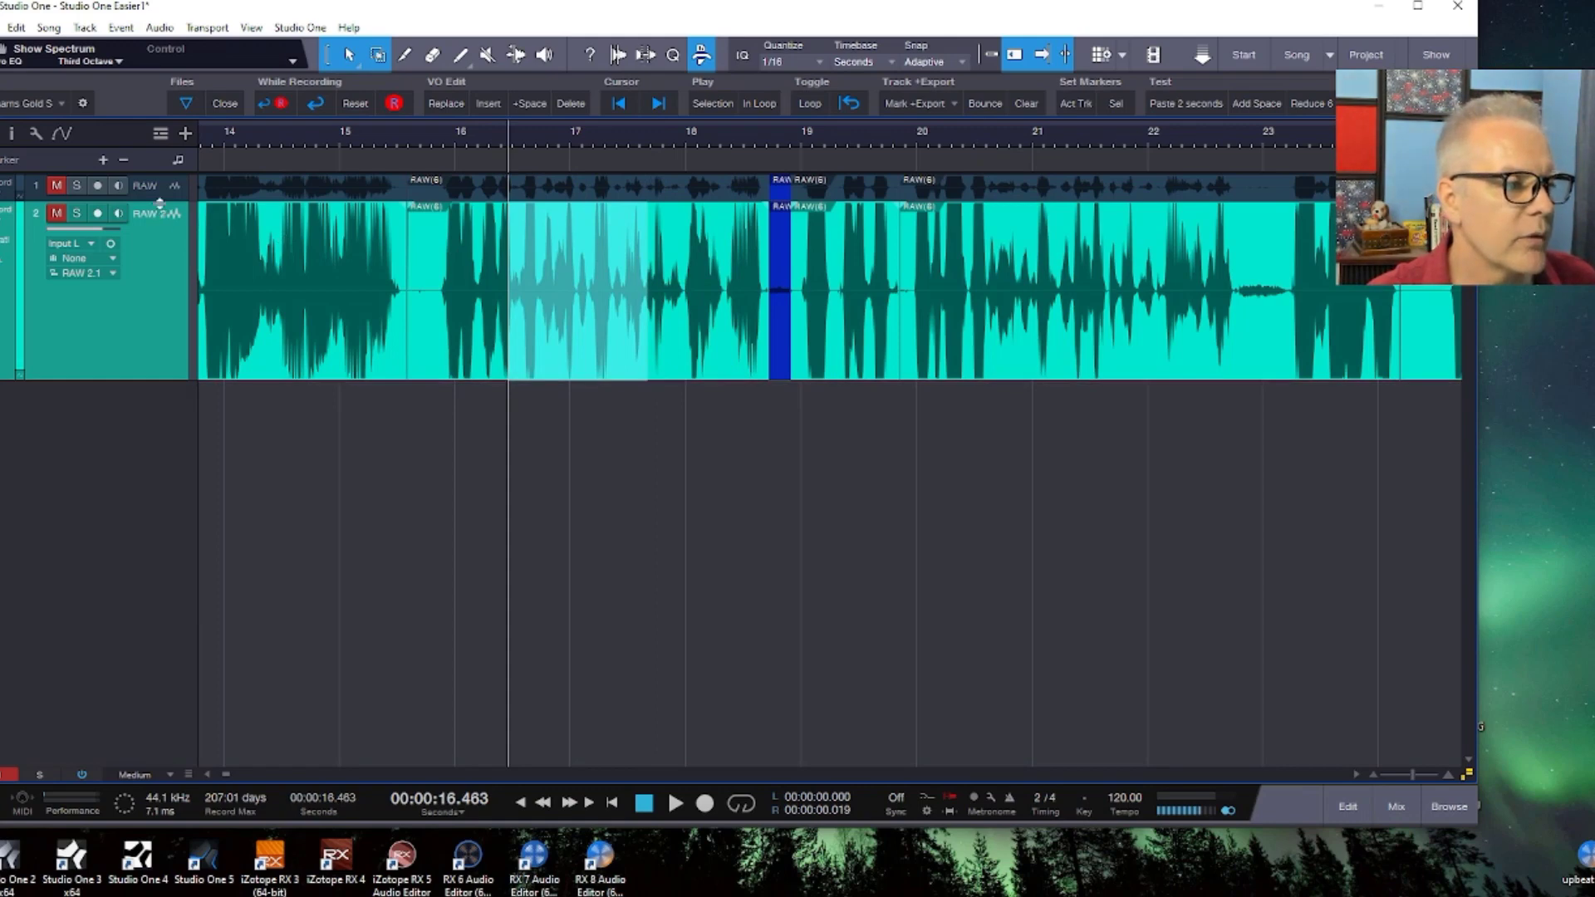
pyautogui.moveTo(159, 203); pyautogui.dragTo(157, 343)
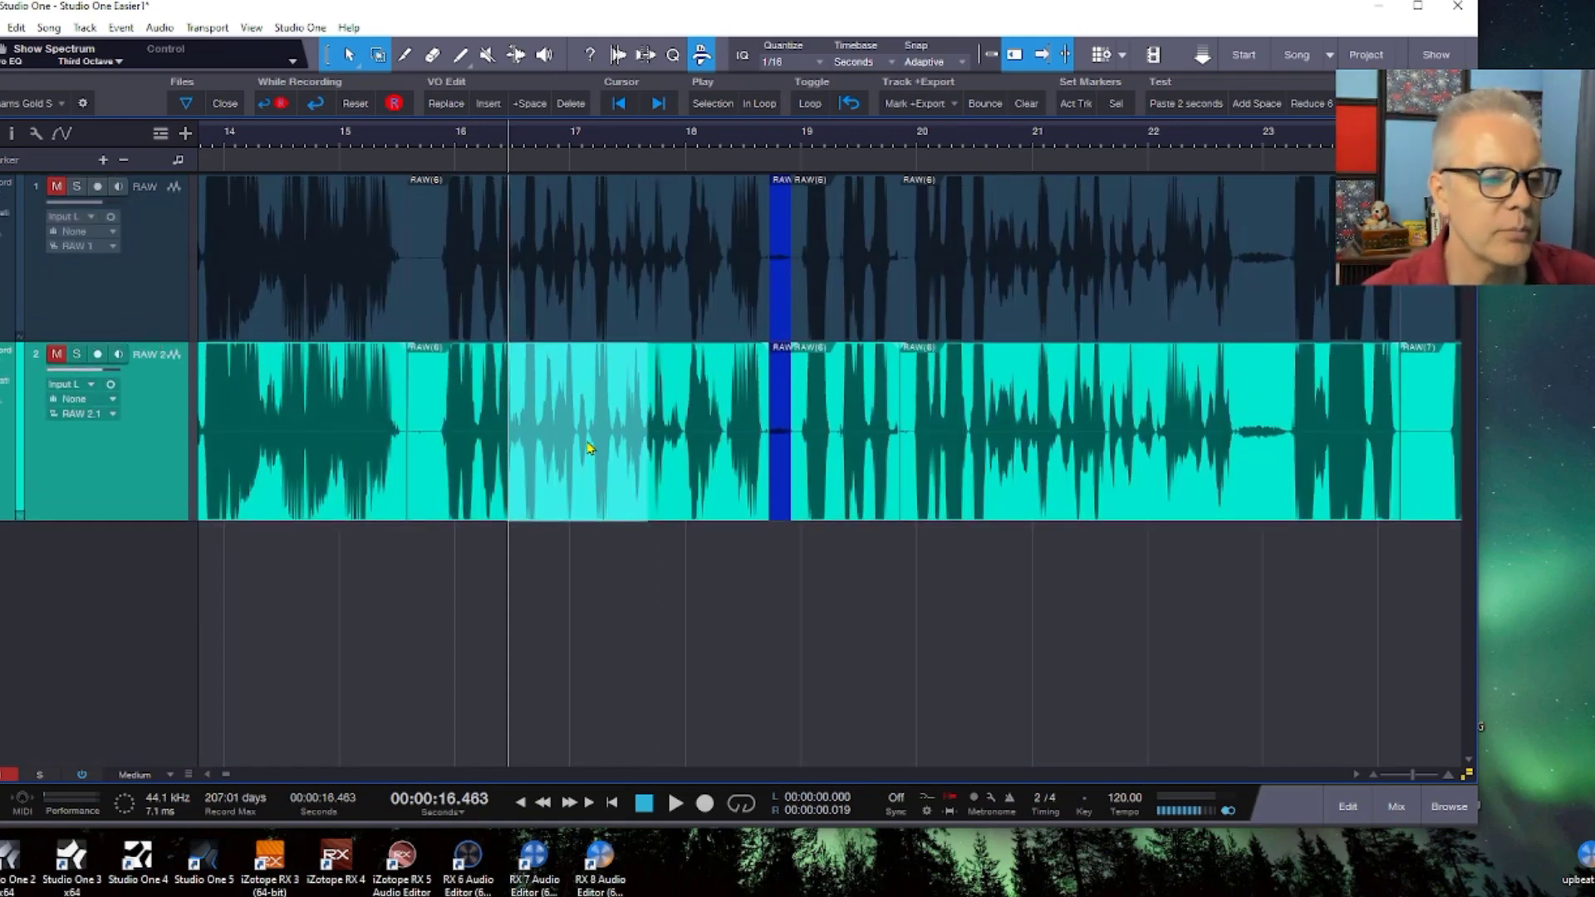
pyautogui.click(576, 400)
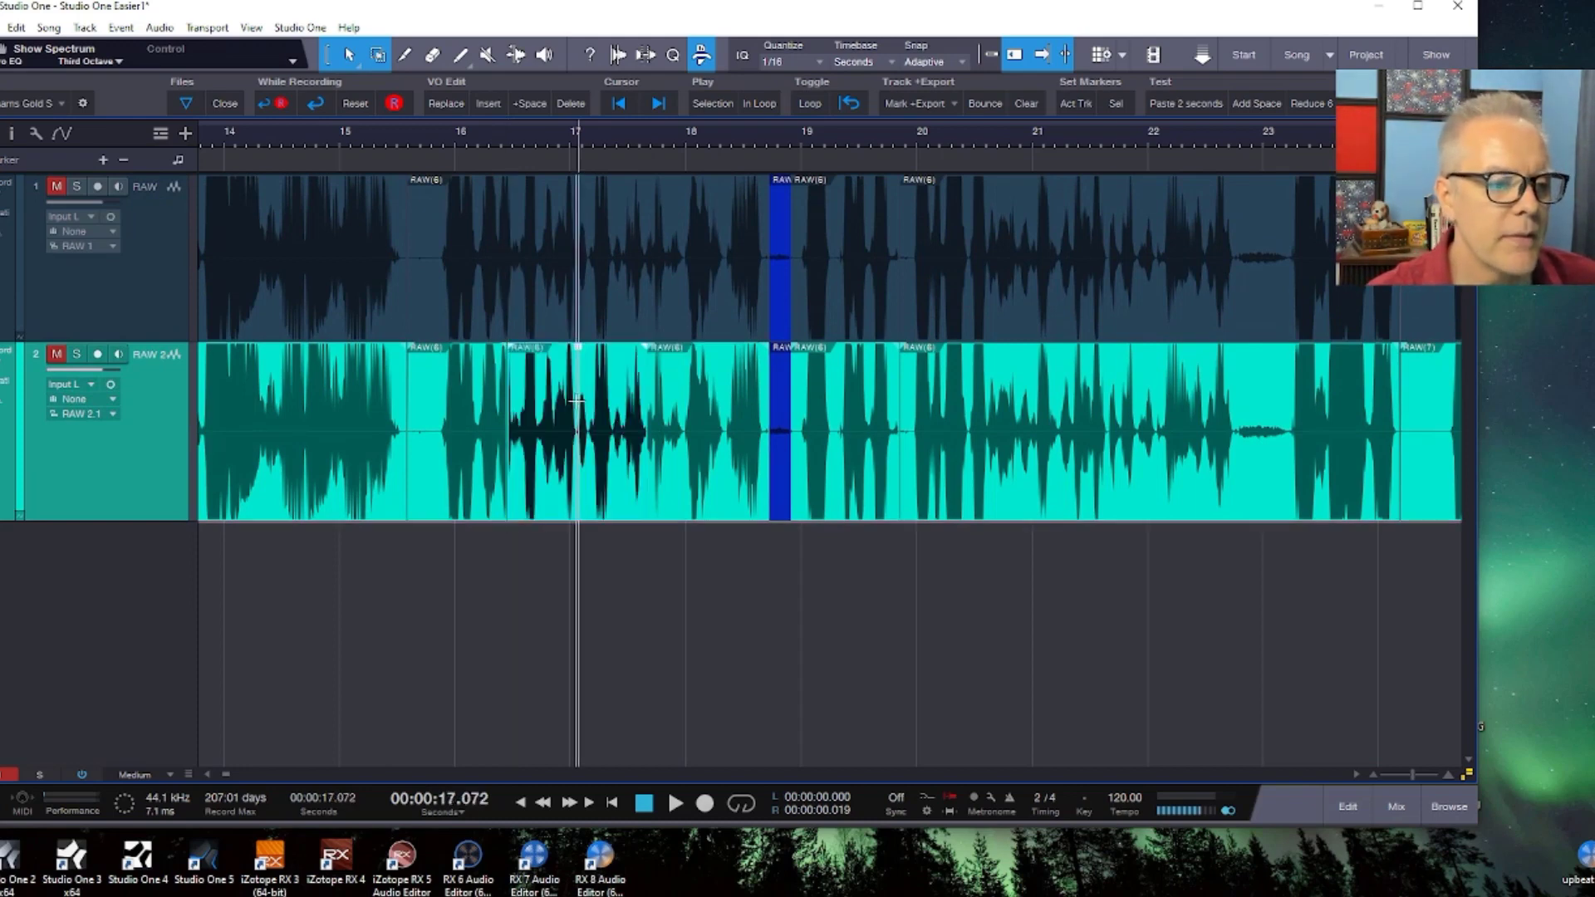
pyautogui.rightClick(576, 400)
pyautogui.click(583, 441)
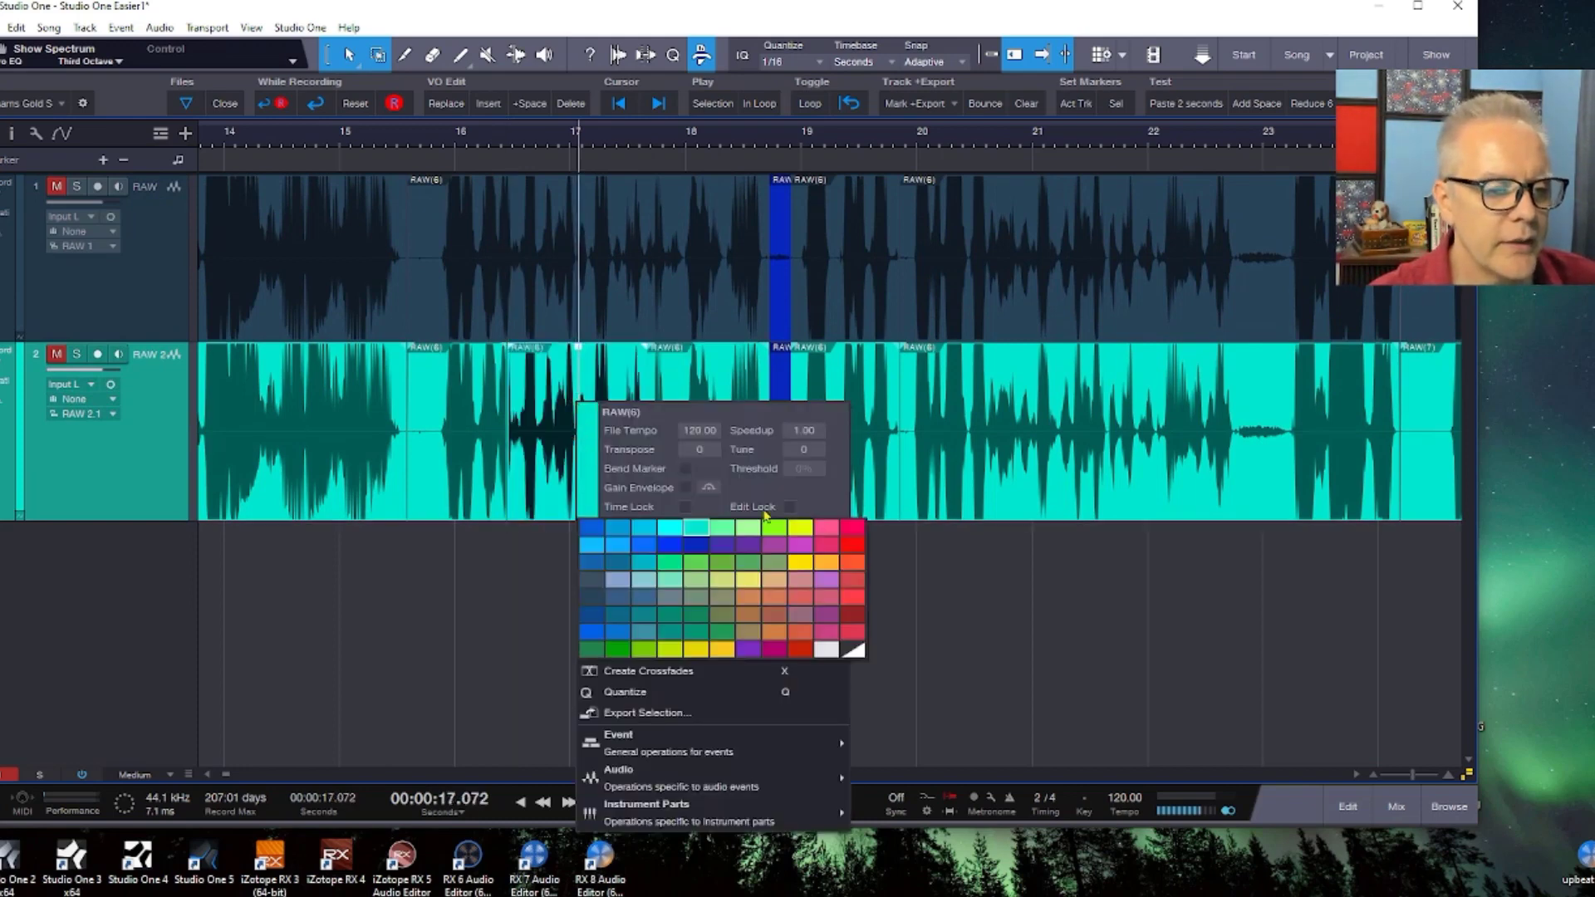
pyautogui.click(853, 528)
pyautogui.click(391, 640)
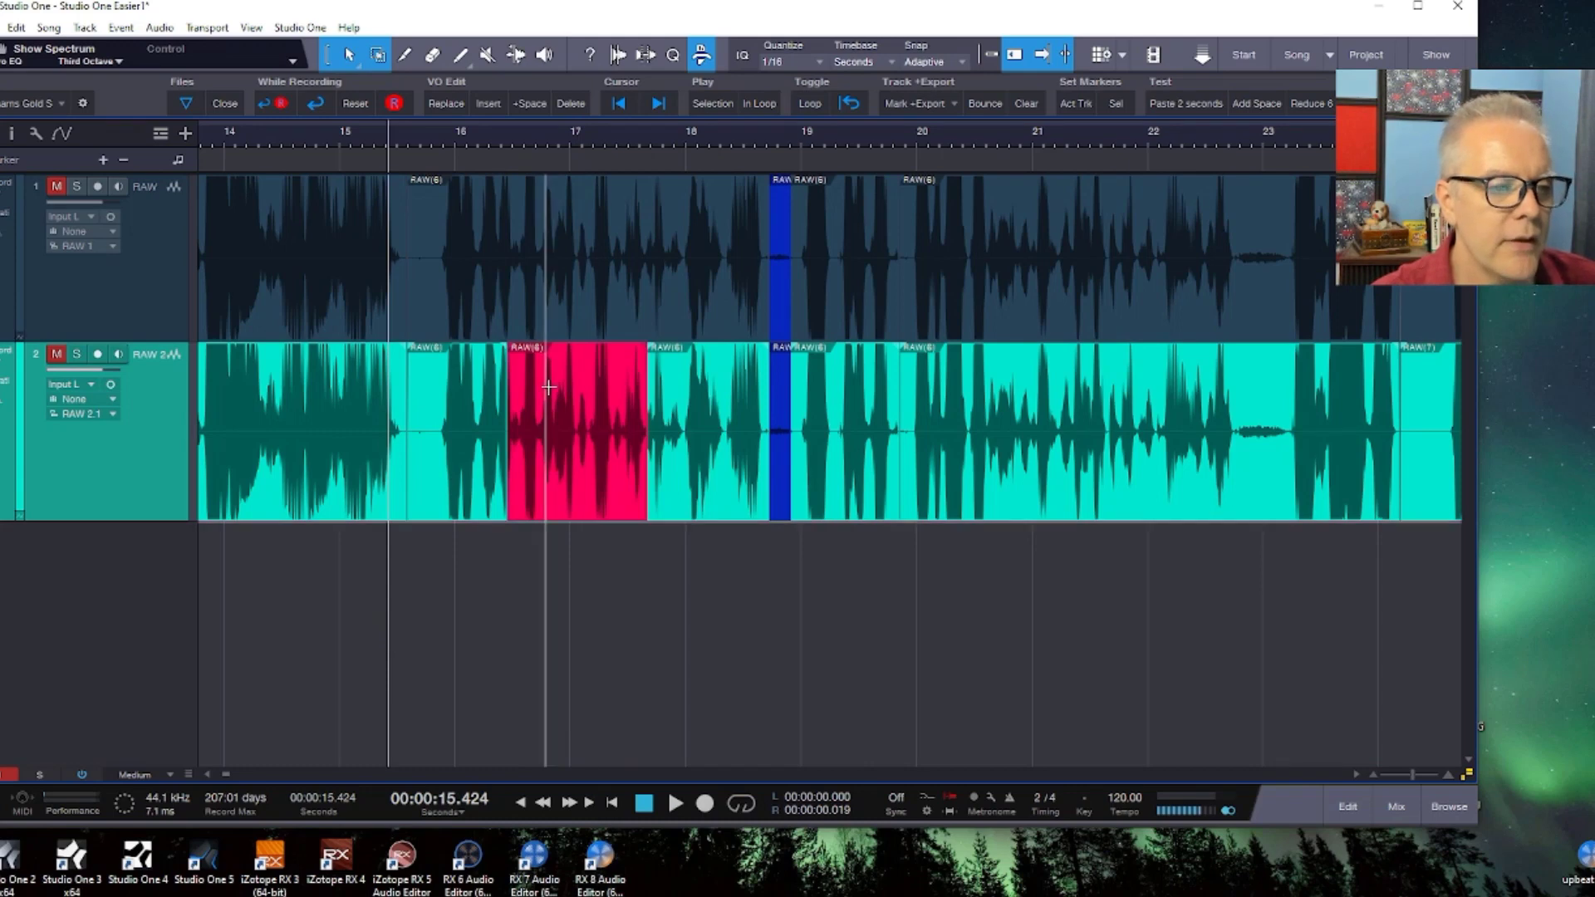
# Insert the red passage from RAW 2 into the RAW track at successive positions, ending with a copy at 20.927 s.
pyautogui.click(419, 249)
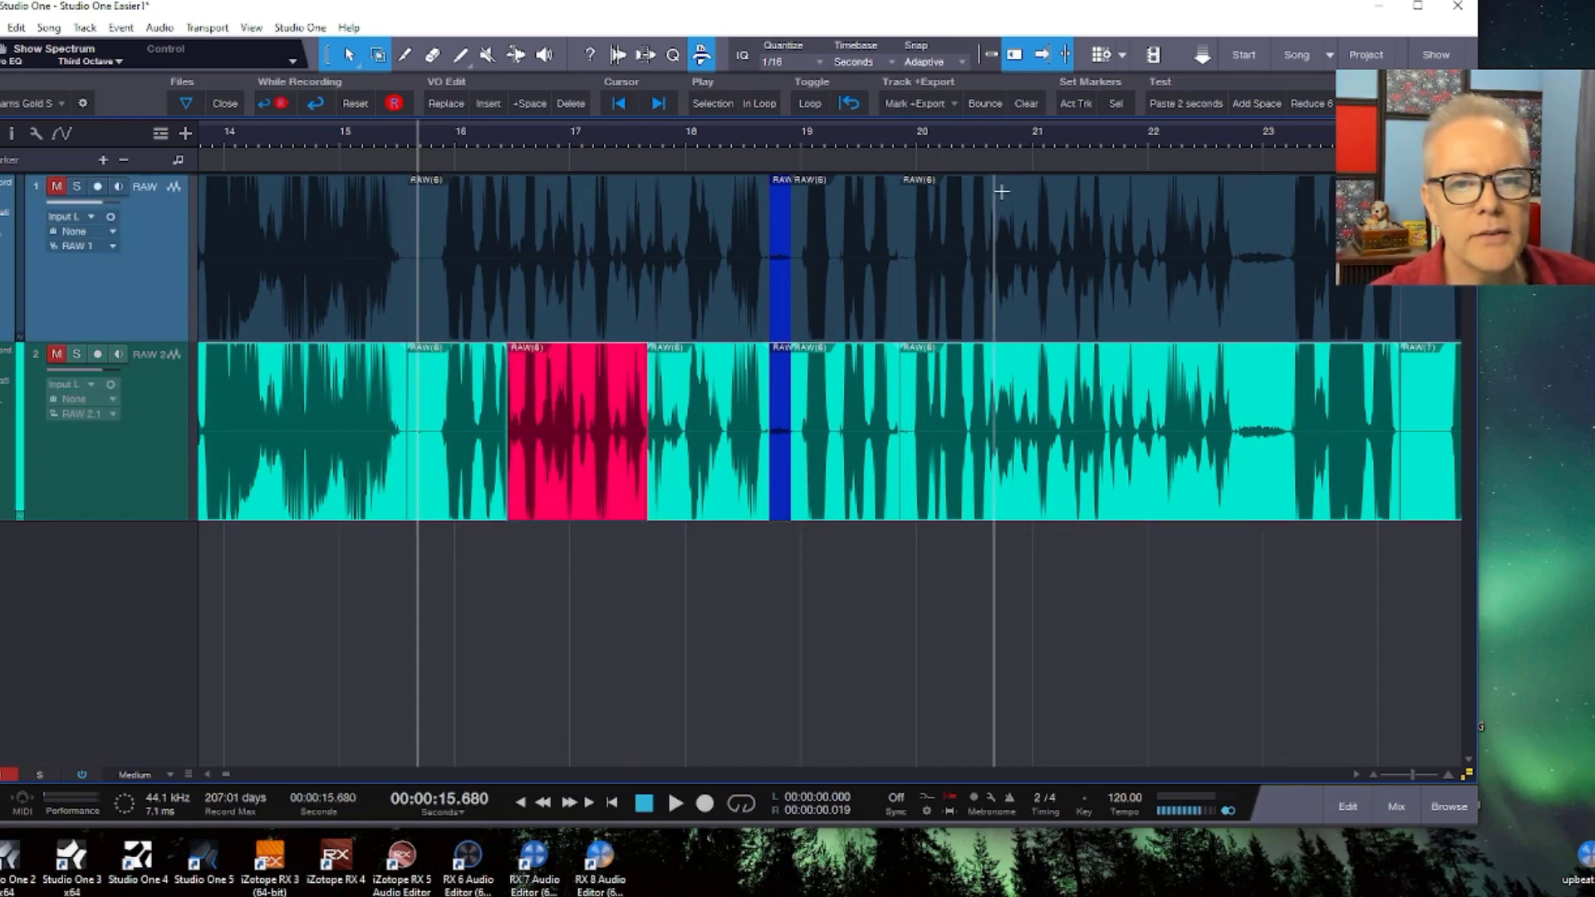
pyautogui.moveTo(573, 465); pyautogui.dragTo(453, 268)
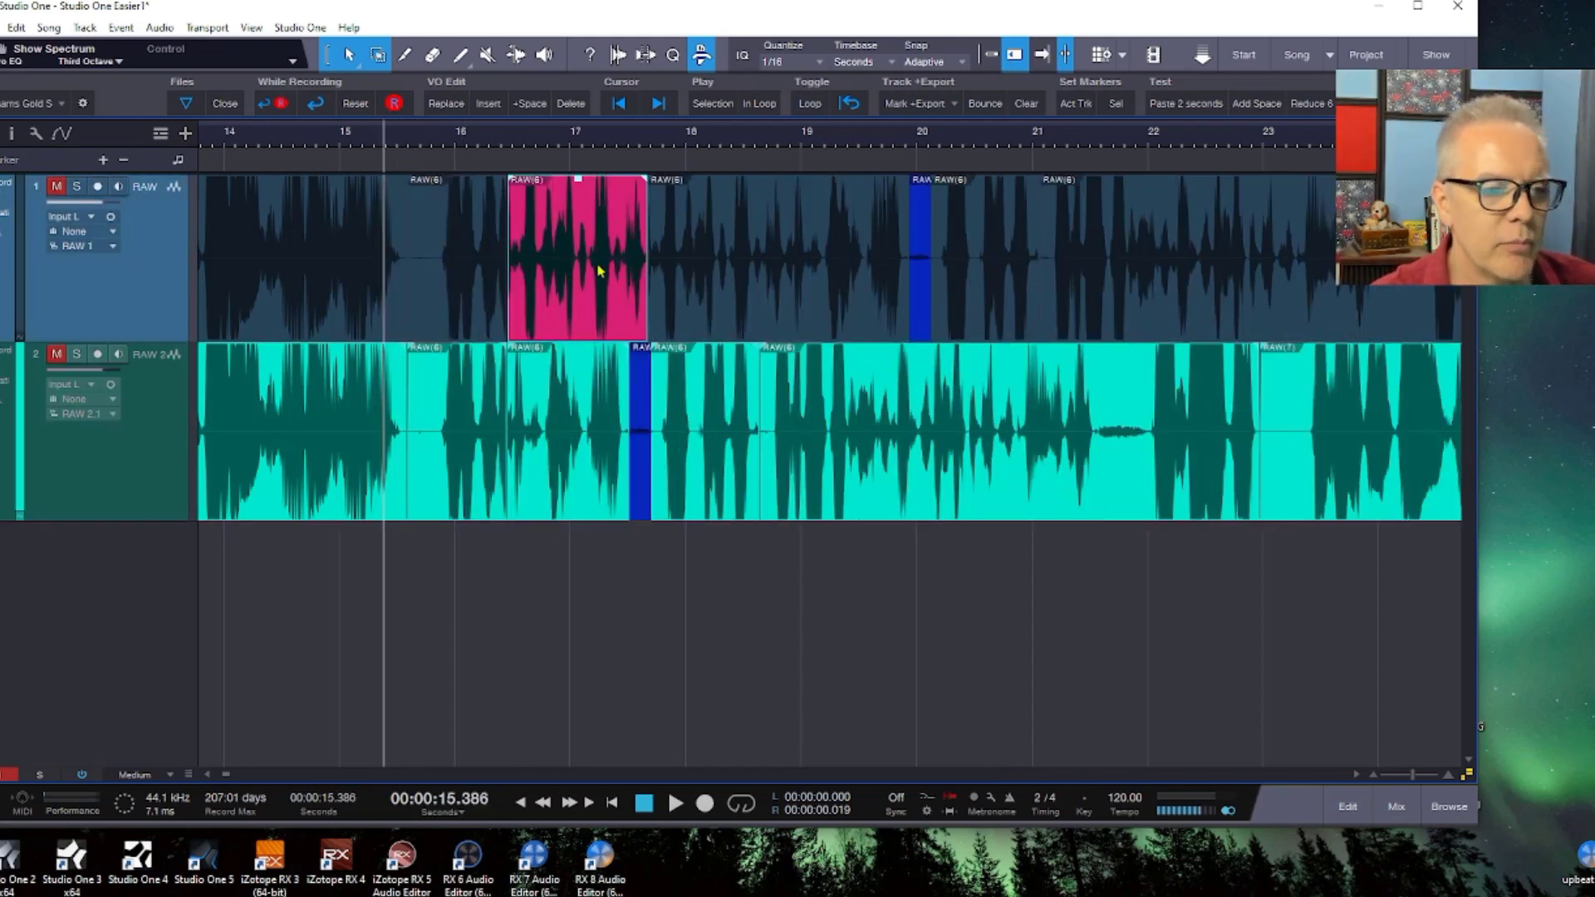
pyautogui.moveTo(588, 292); pyautogui.dragTo(508, 286)
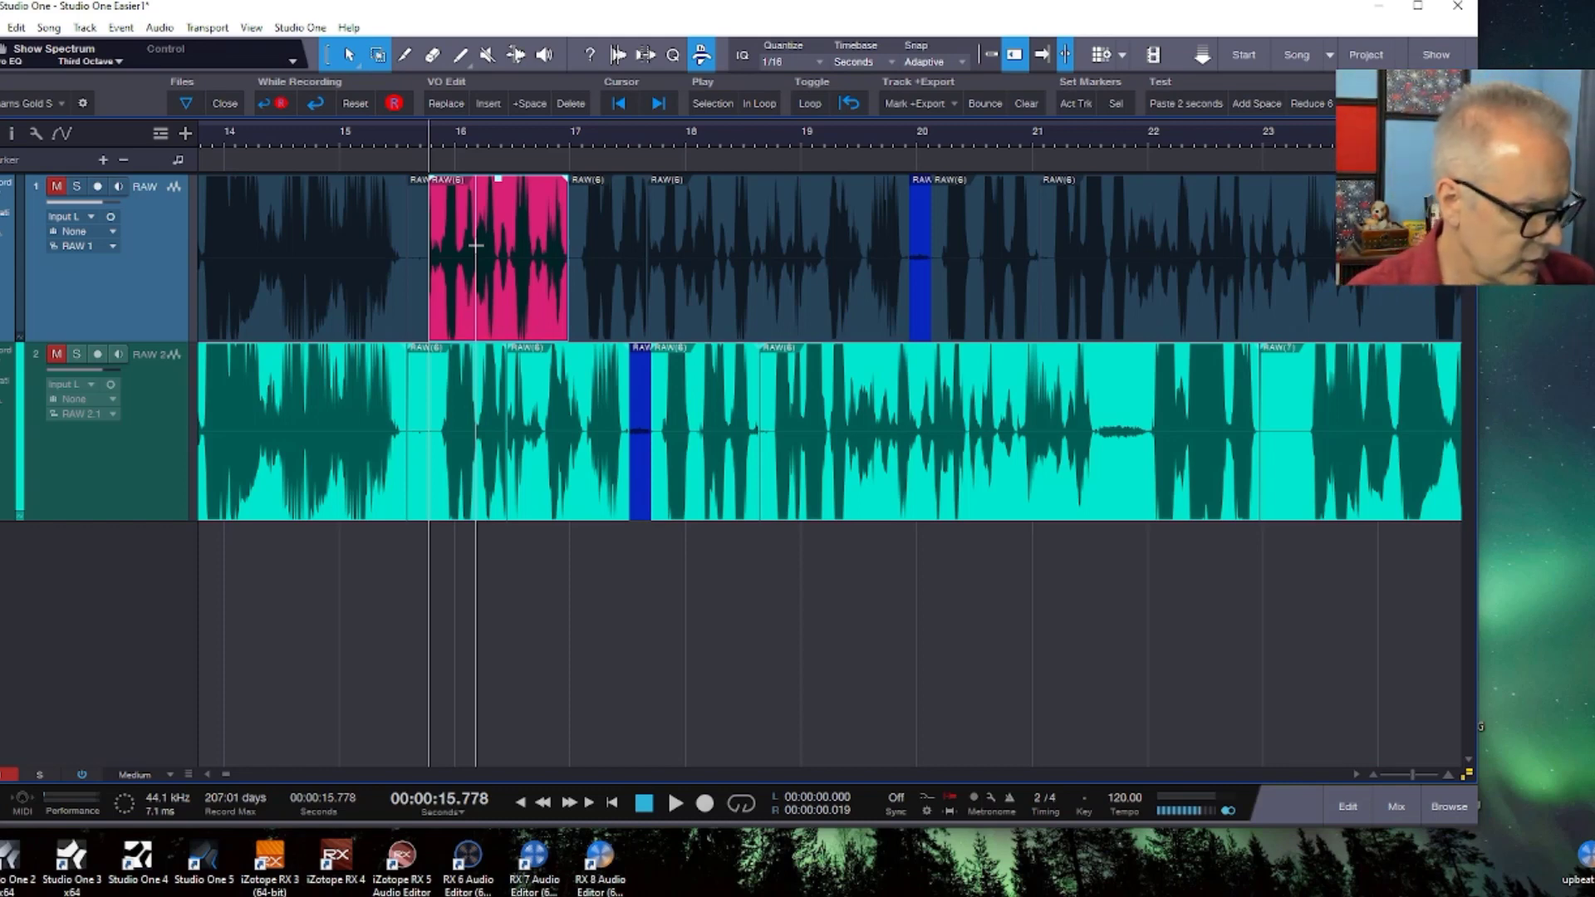
pyautogui.moveTo(476, 245); pyautogui.dragTo(1086, 330)
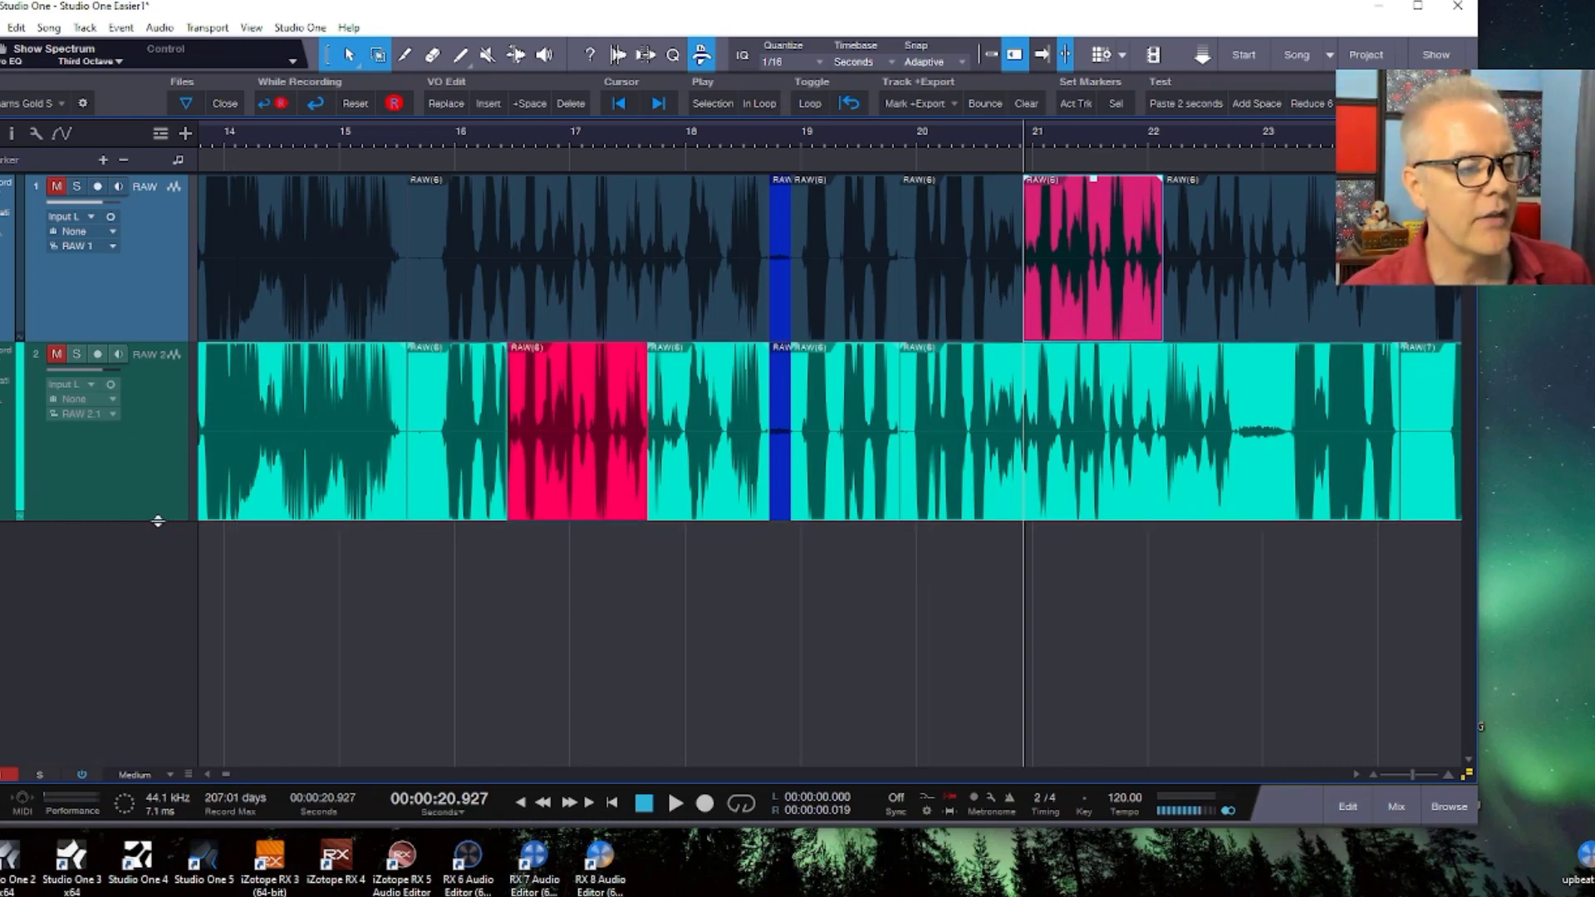
# Remove the RAW 2 track and enlarge the height of the RAW track.
pyautogui.moveTo(158, 521); pyautogui.dragTo(164, 434)
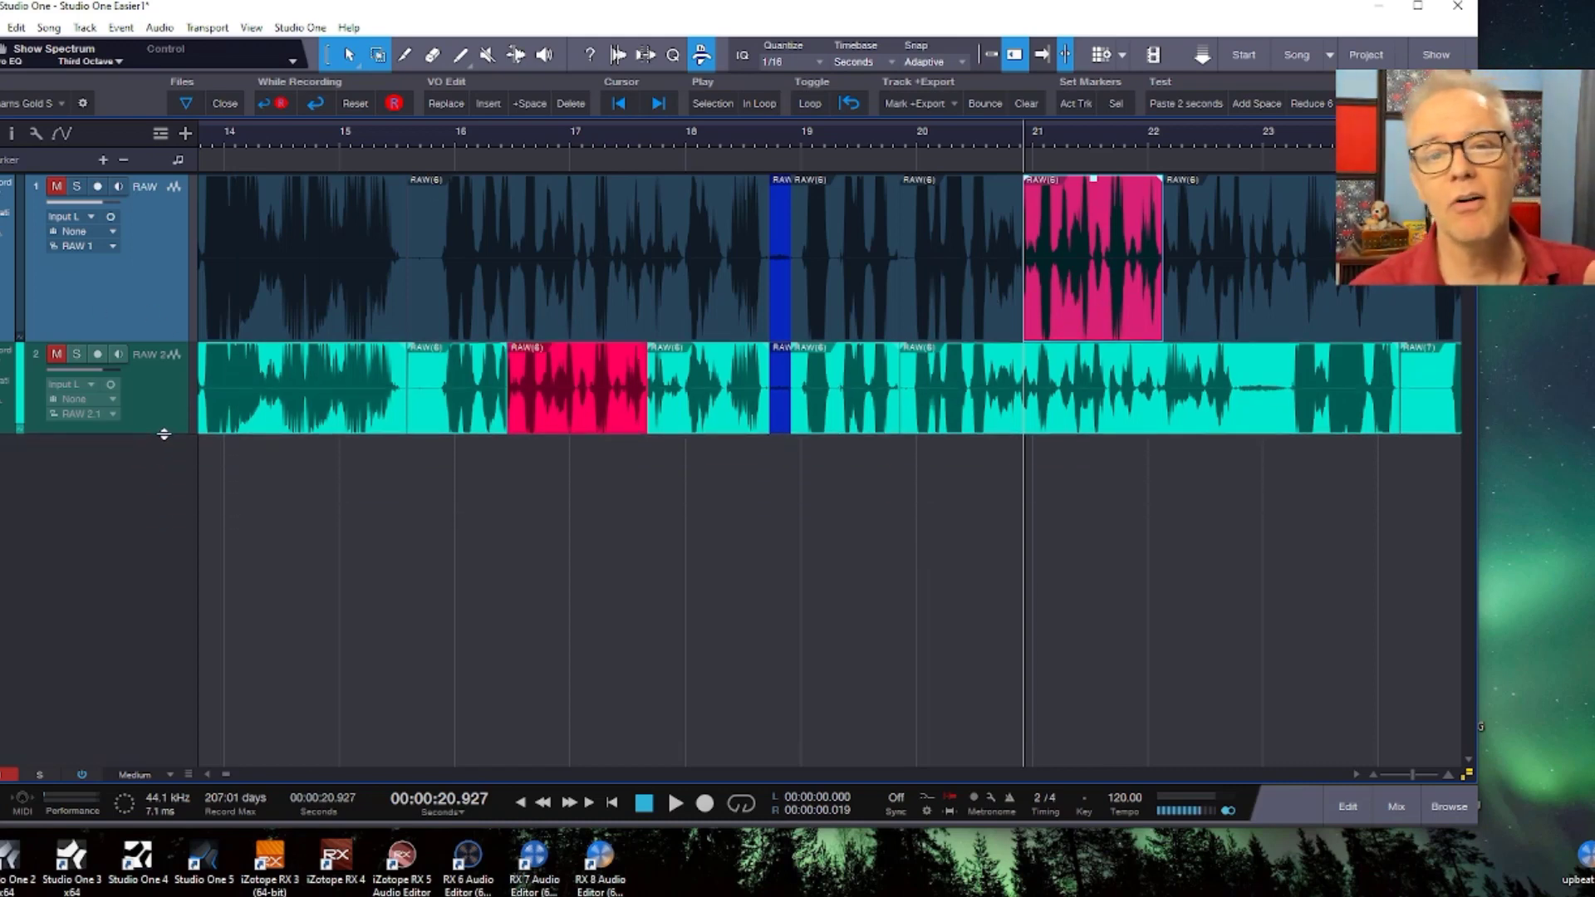
pyautogui.rightClick(166, 413)
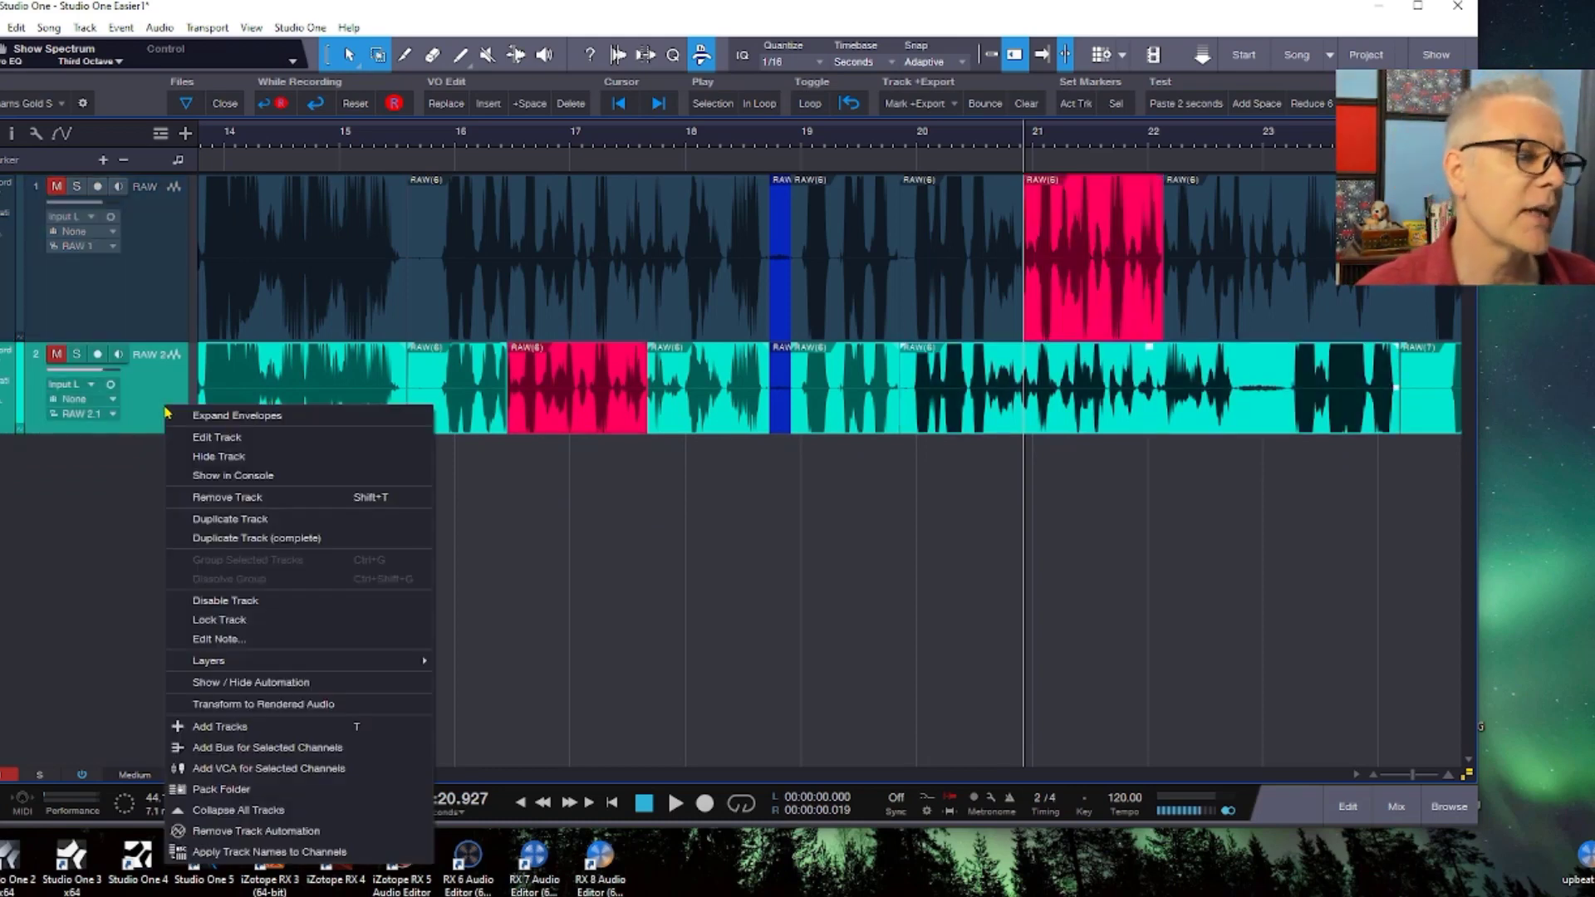
pyautogui.click(282, 497)
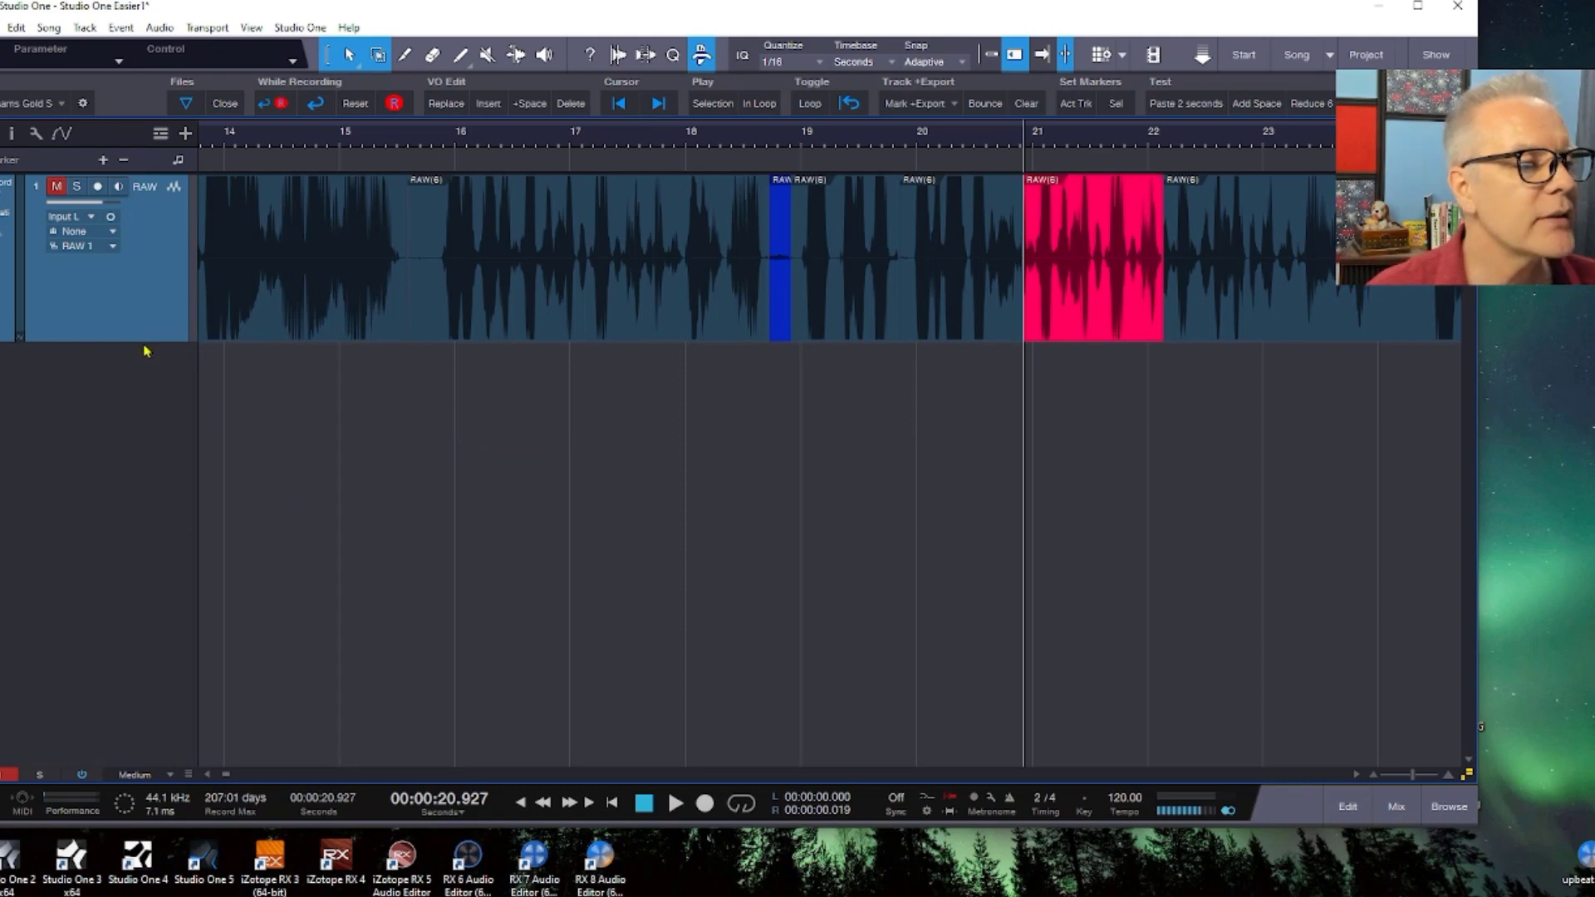
pyautogui.moveTo(153, 342); pyautogui.dragTo(154, 455)
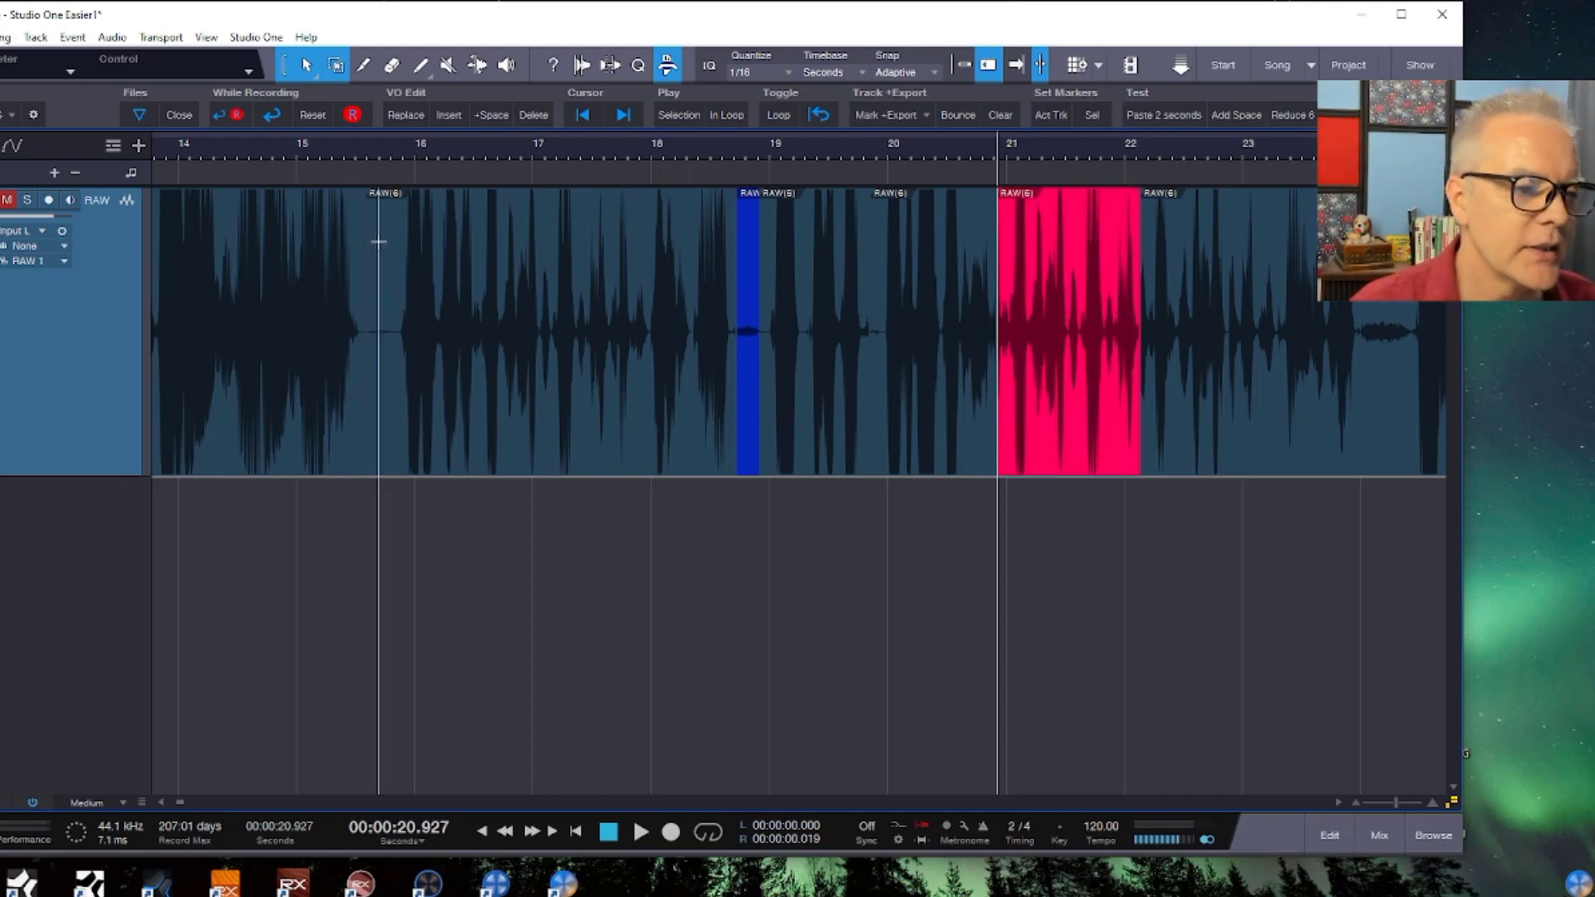
# Move the passage from about 15.87 to 16.29 s on RAW onto a new track below it, and mute the new track.
pyautogui.moveTo(399, 299); pyautogui.dragTo(449, 268)
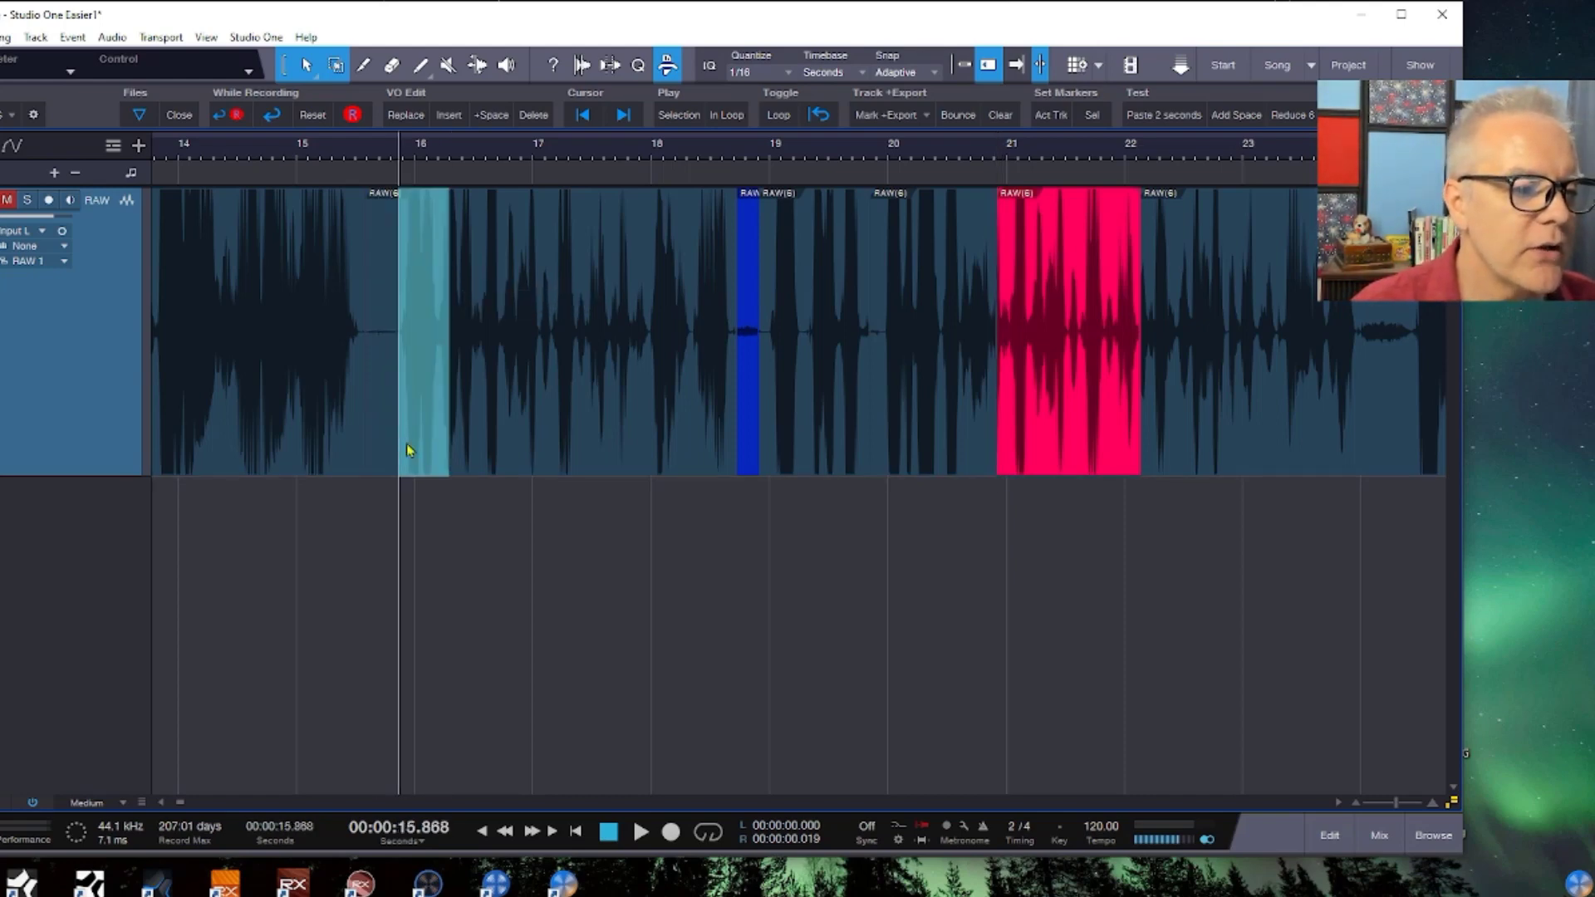
pyautogui.moveTo(409, 448); pyautogui.dragTo(432, 540)
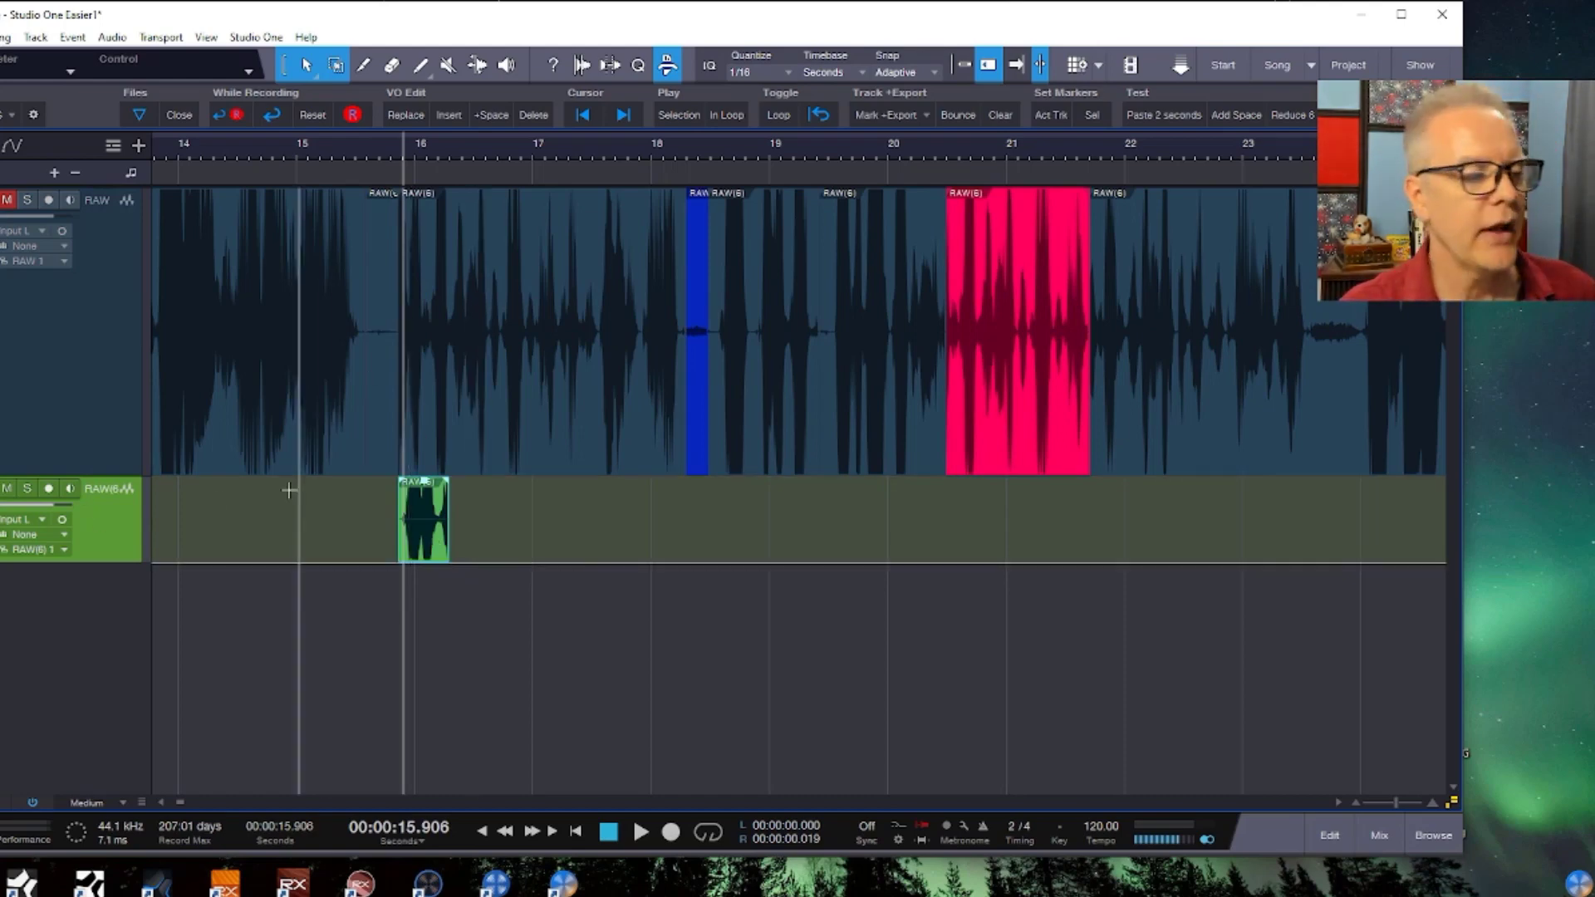
pyautogui.click(8, 489)
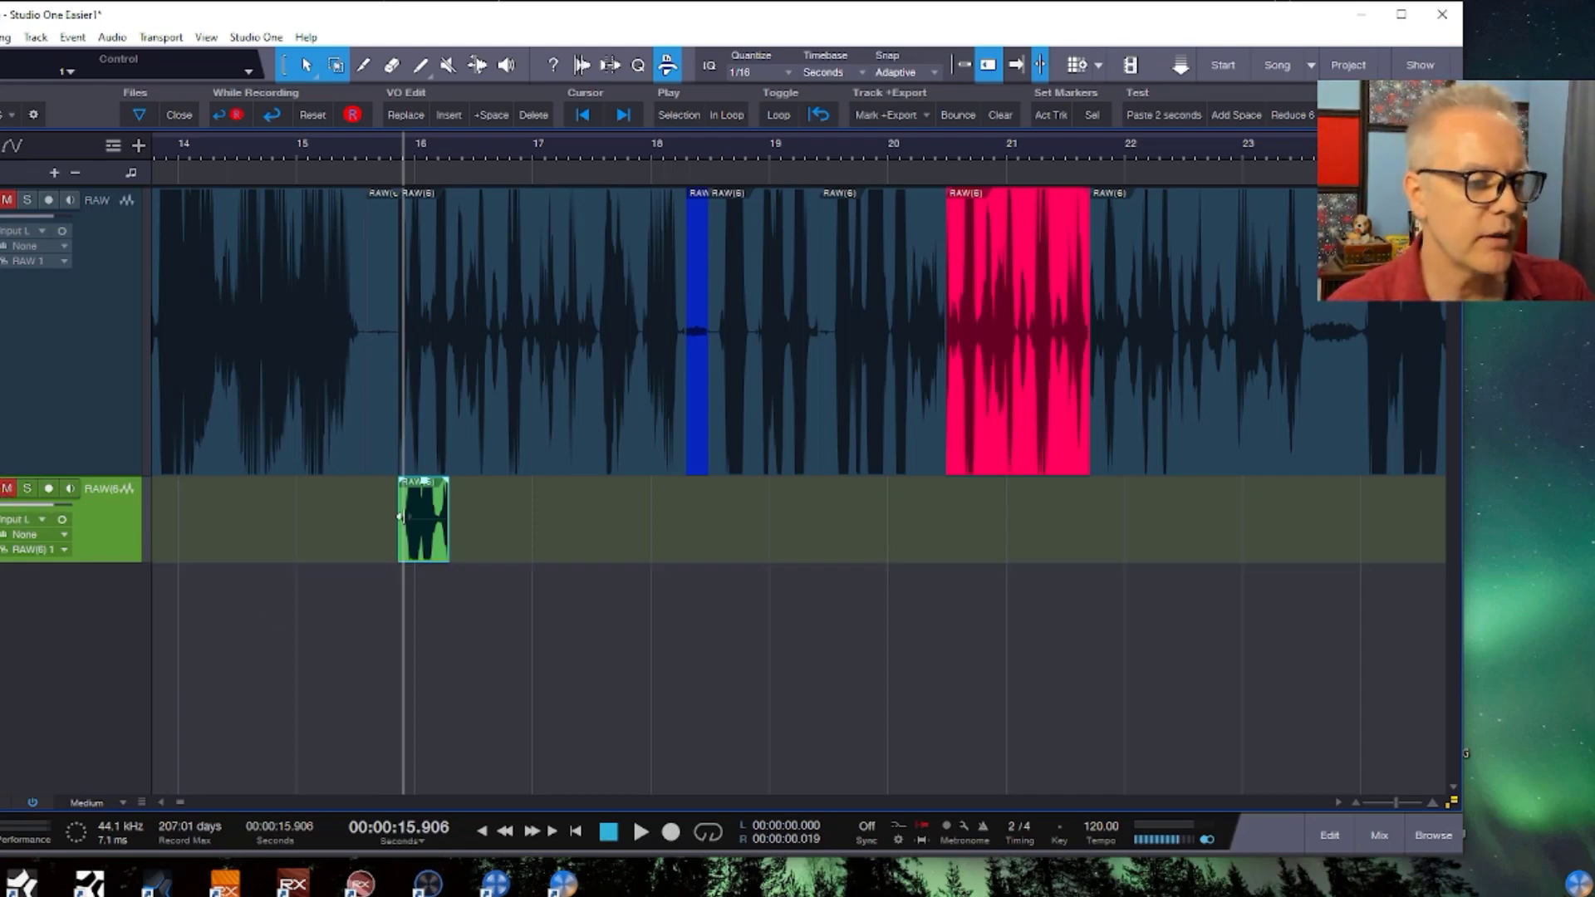
pyautogui.click(386, 151)
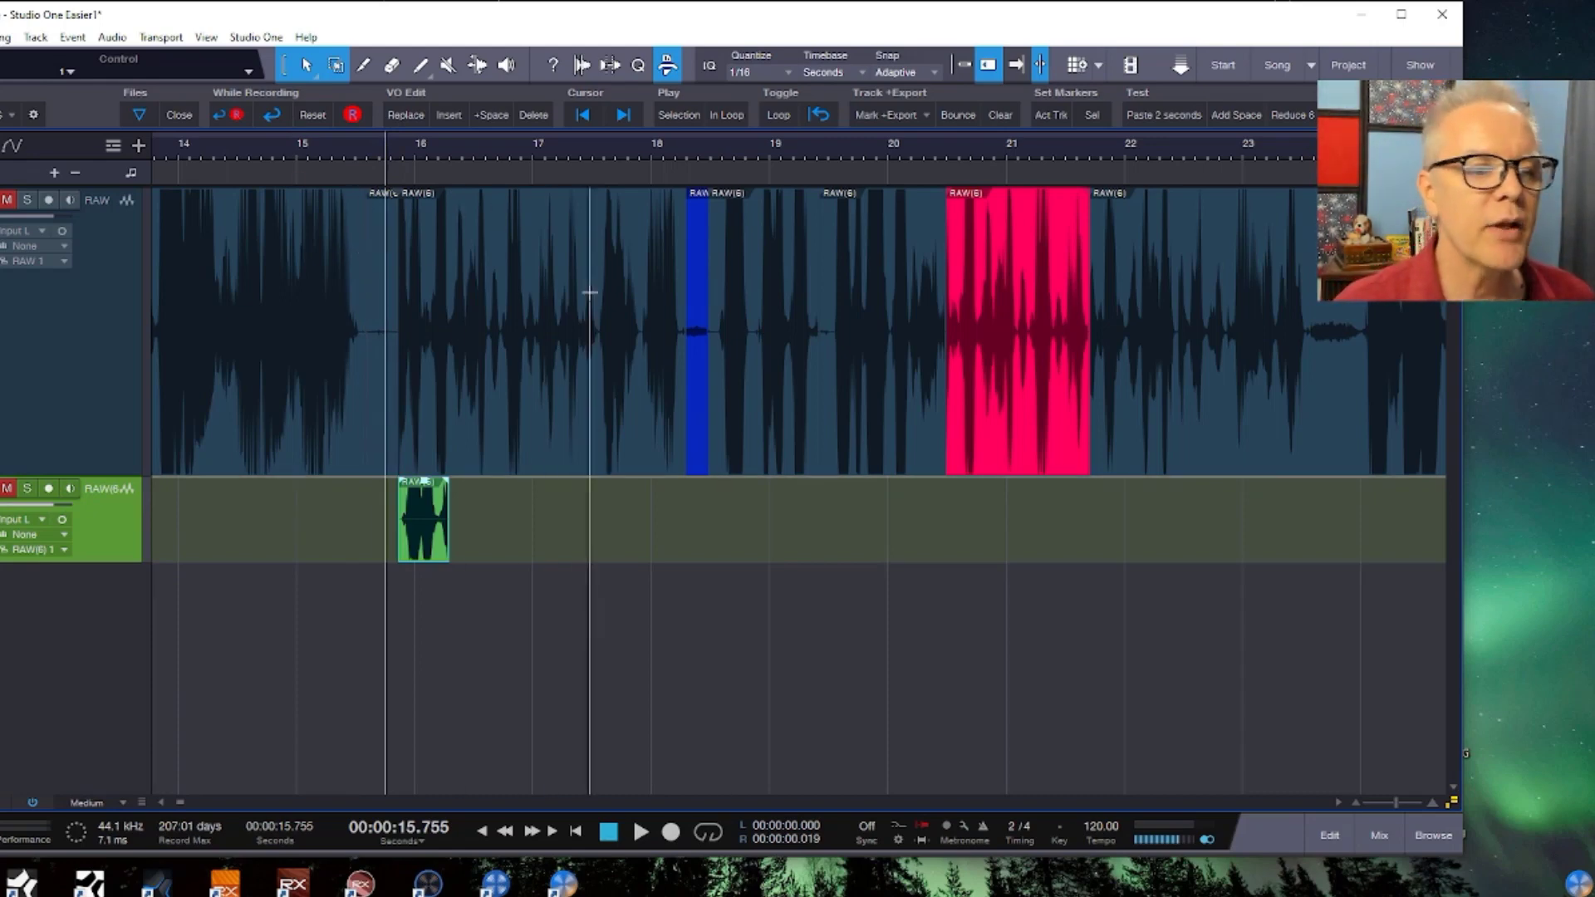
# Move the RAW passages at about 17.55–17.91 s and 22.03–22.54 s down to the muted green track, and briefly play the song.
pyautogui.moveTo(599, 291); pyautogui.dragTo(640, 332)
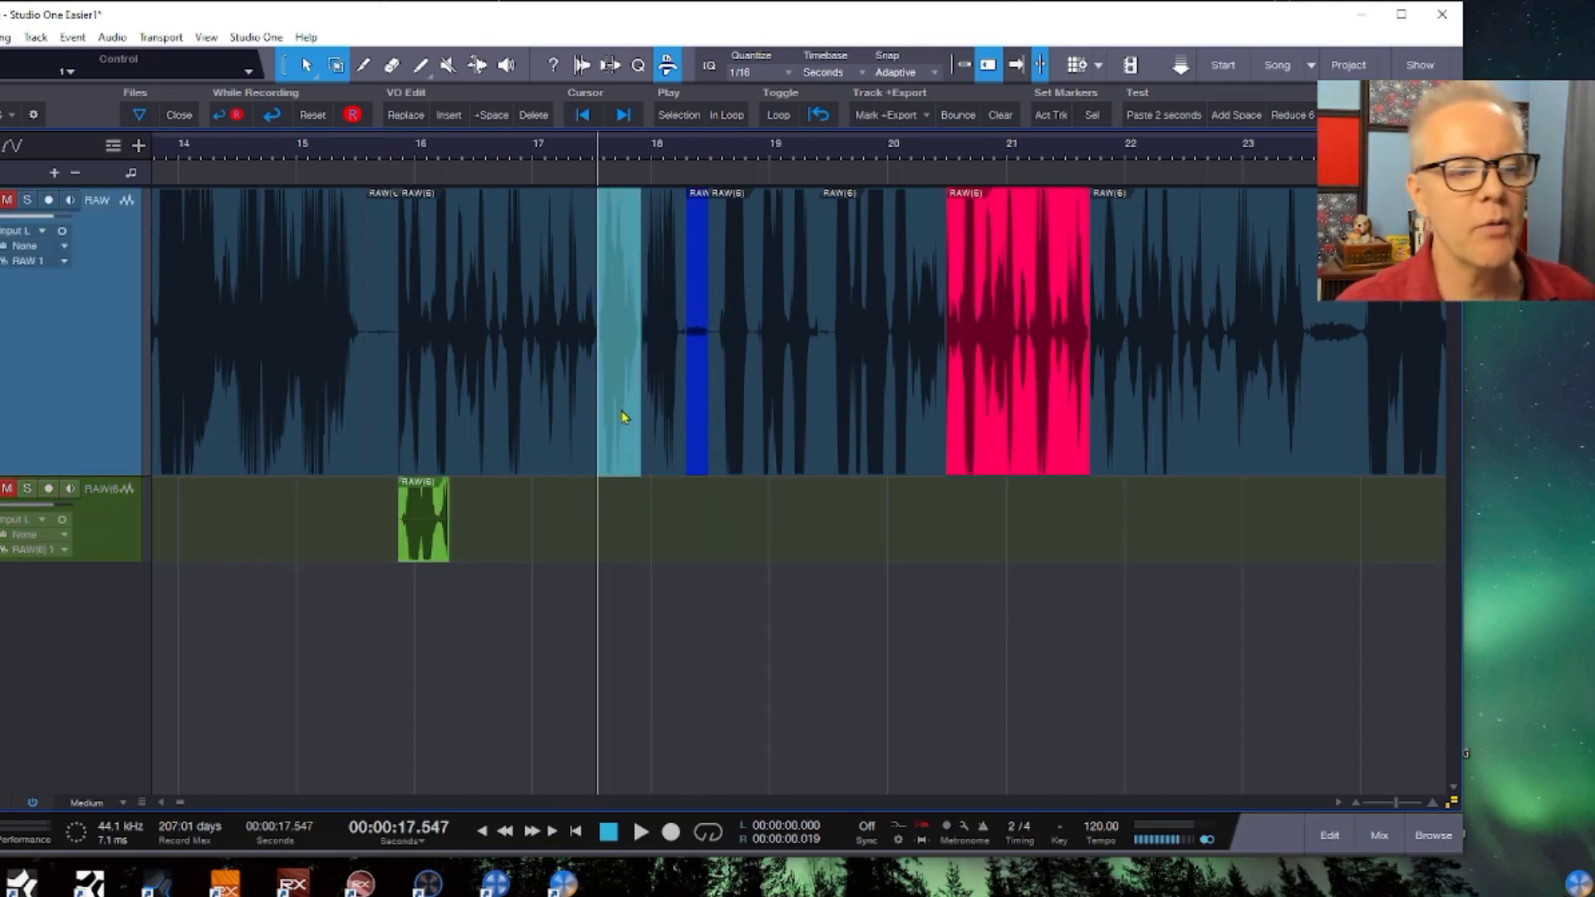
pyautogui.moveTo(623, 417); pyautogui.dragTo(619, 550)
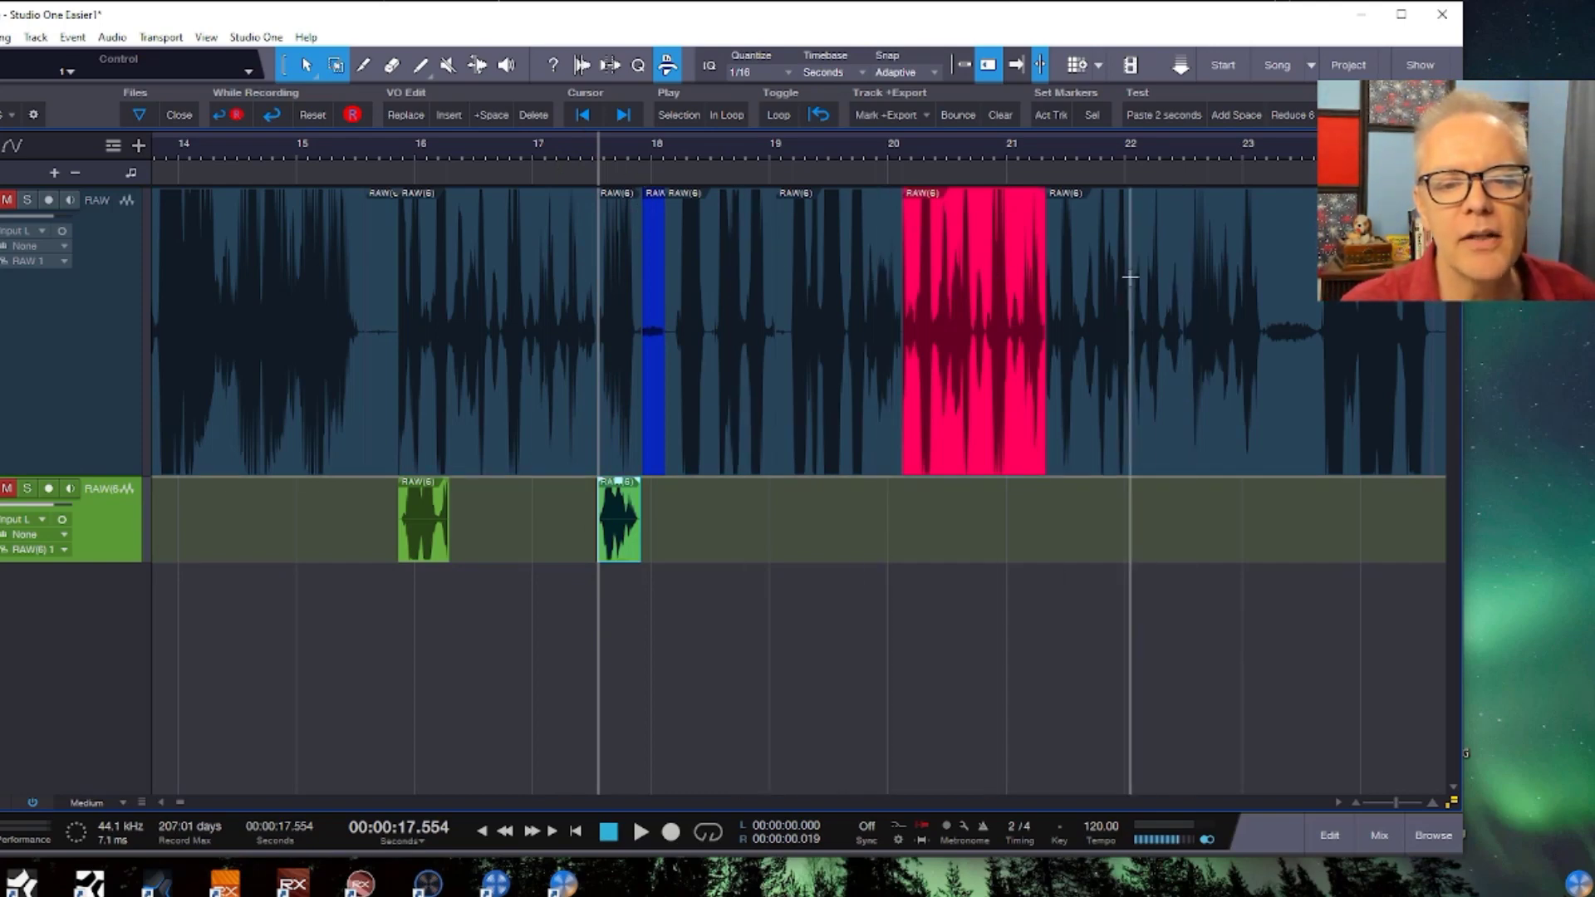
pyautogui.moveTo(1130, 277); pyautogui.dragTo(1188, 303)
pyautogui.moveTo(1164, 435); pyautogui.dragTo(1156, 552)
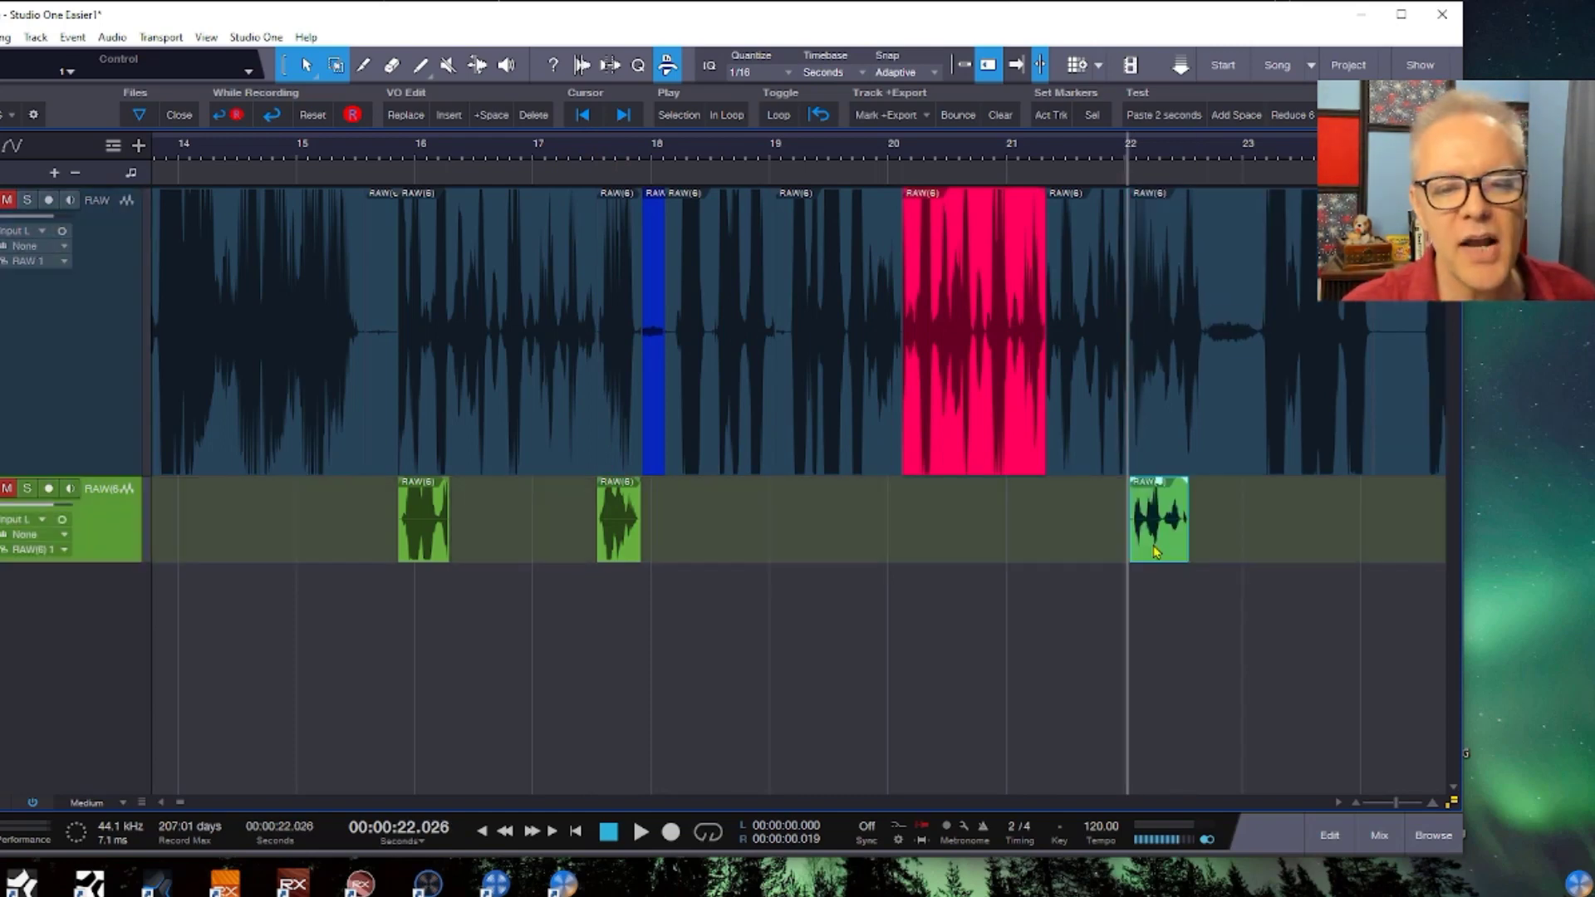
pyautogui.doubleClick(1094, 153)
pyautogui.press('space')
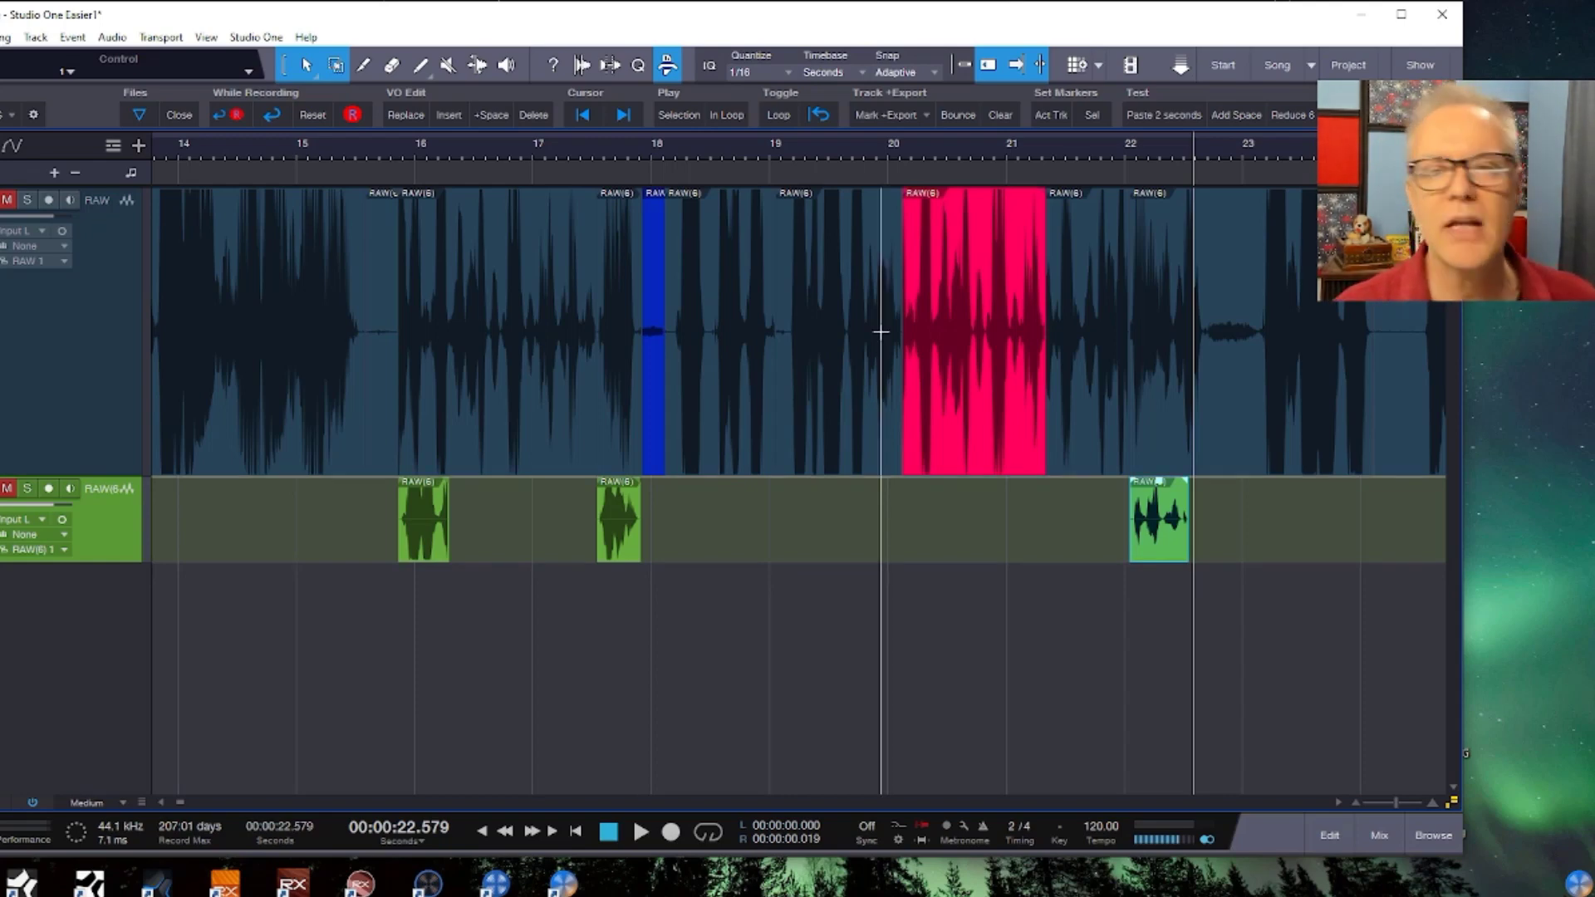
# Lower the volume of the RAW event starting at 19.059 s, and raise it back to its original level.
pyautogui.click(840, 384)
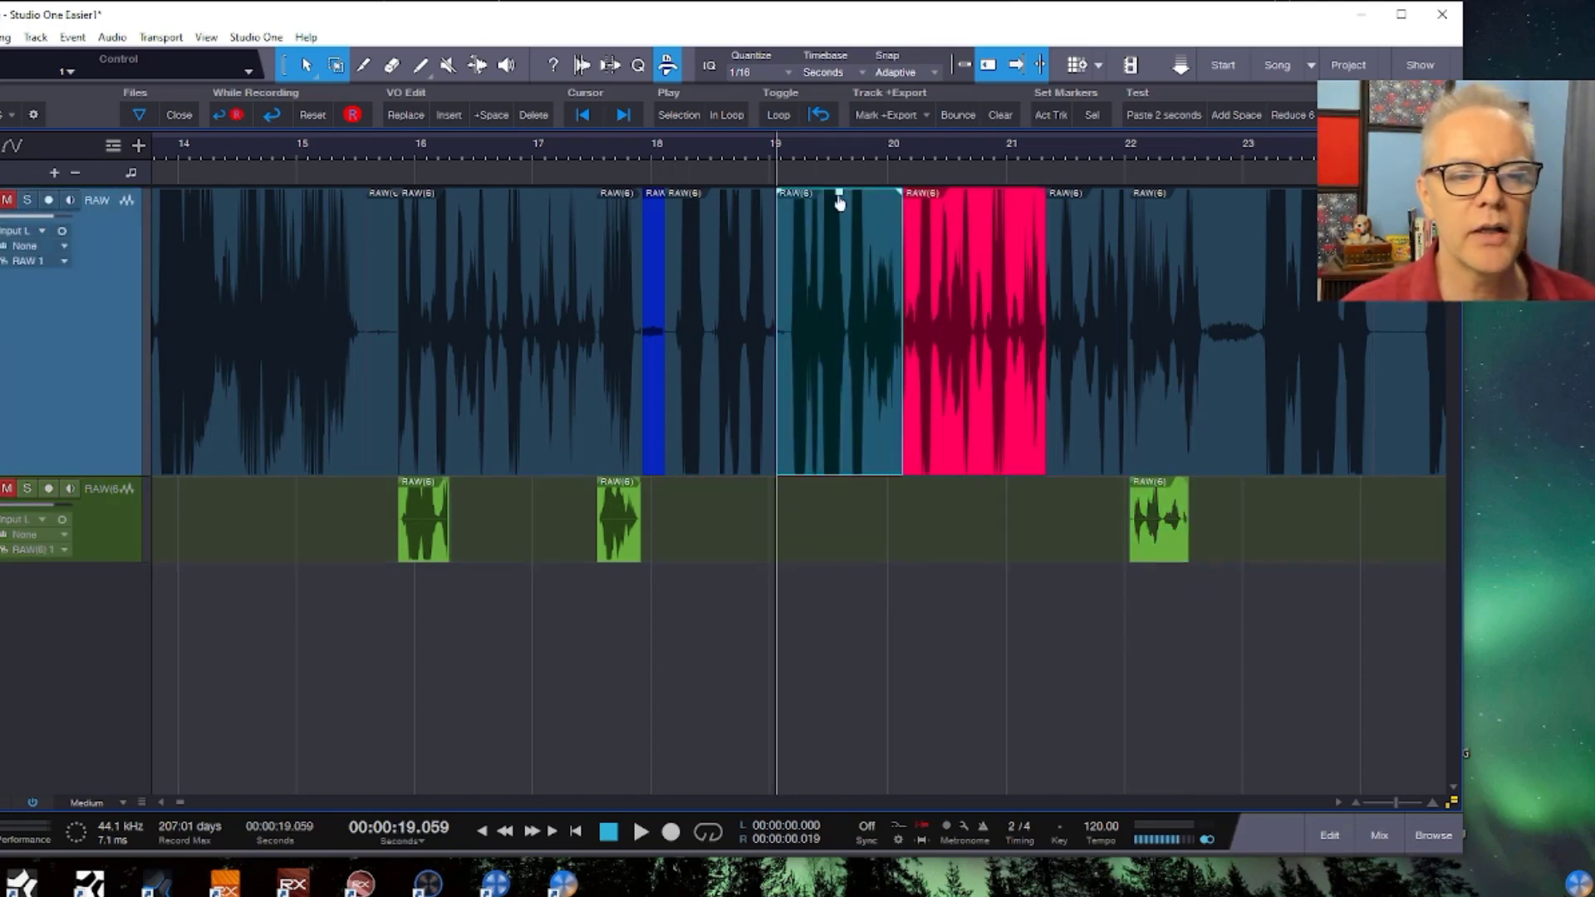
pyautogui.moveTo(838, 201); pyautogui.dragTo(839, 328)
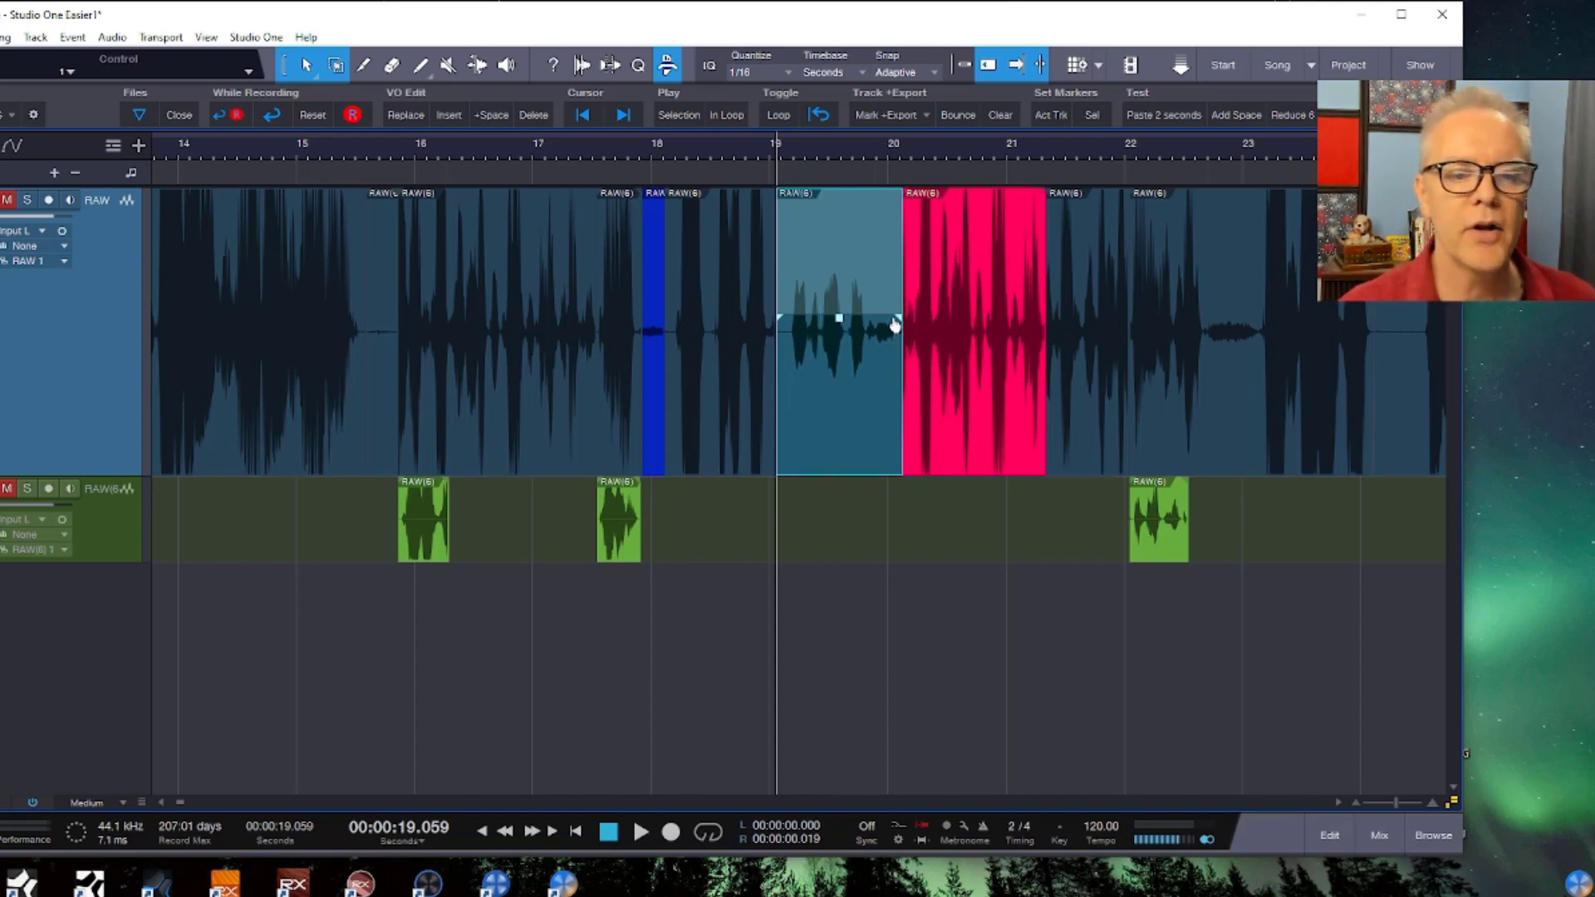
pyautogui.moveTo(897, 323); pyautogui.dragTo(850, 193)
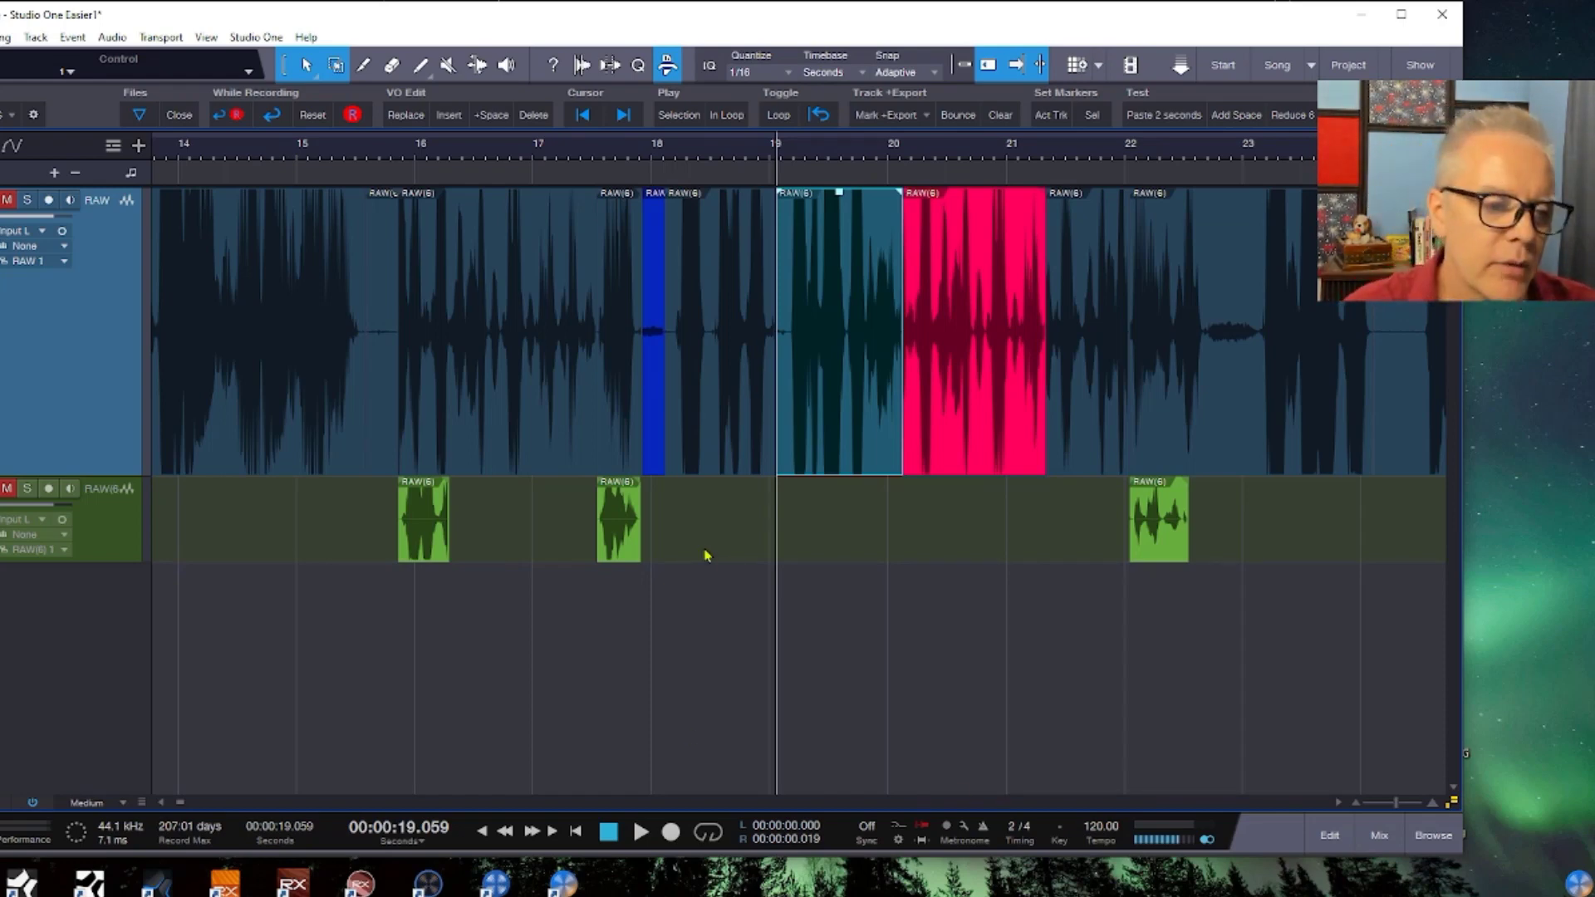
# Try moving the middle green passage back into the RAW track at about 17.55 s, and undo the move.
pyautogui.click(629, 542)
pyautogui.moveTo(629, 542); pyautogui.dragTo(616, 377)
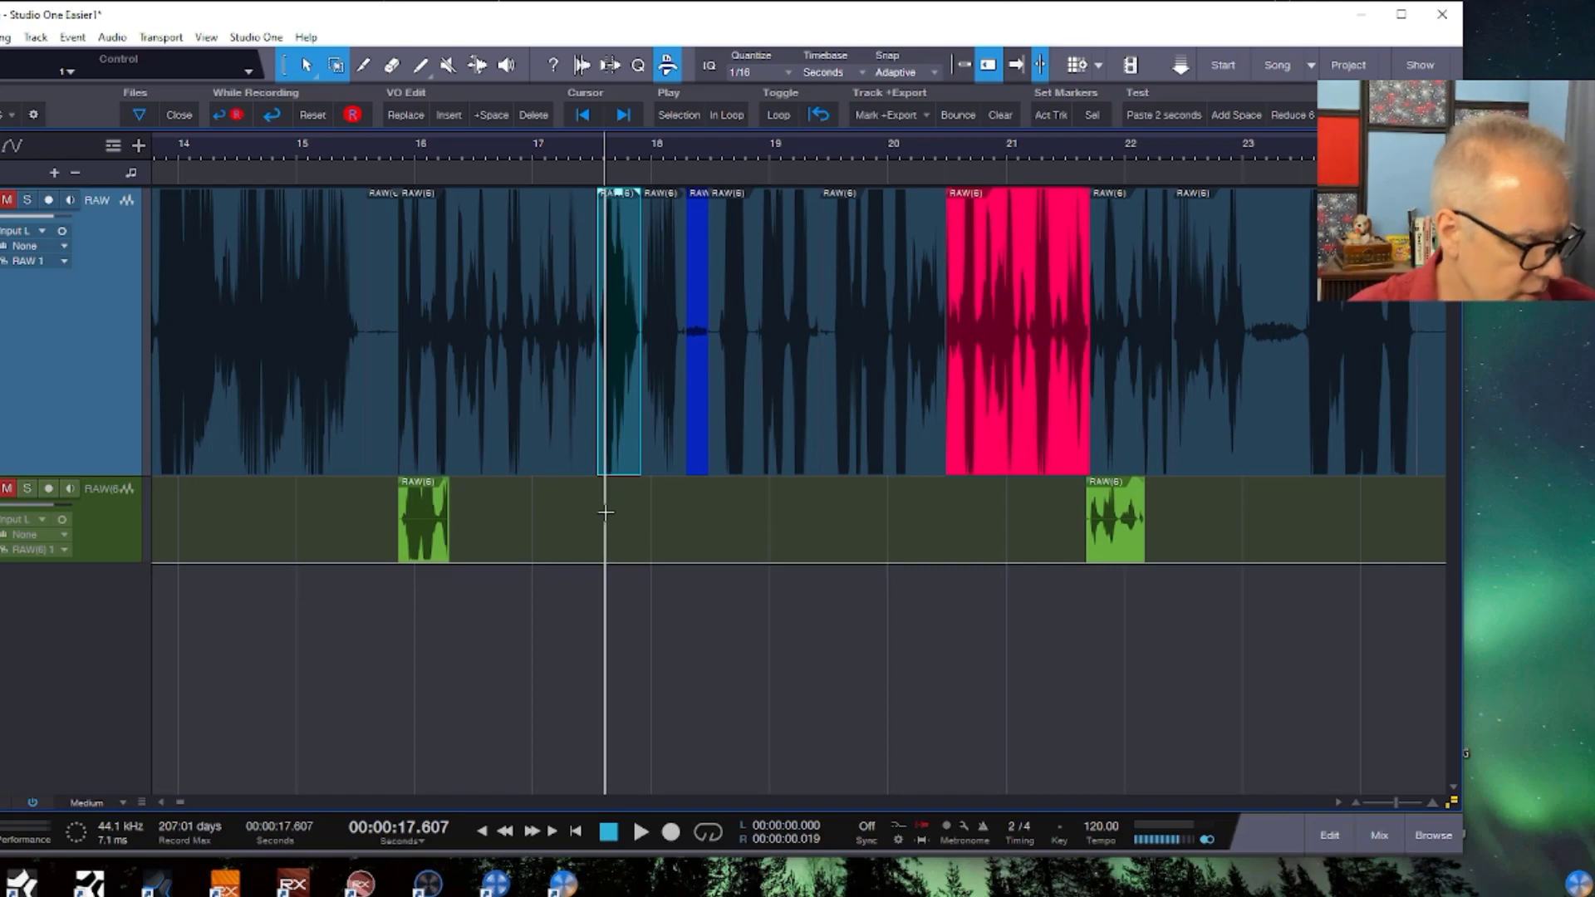
pyautogui.hotkey('ctrl', 'z')
# Try lime and dark blue on the middle event of the green track, and settle on red as its color.
pyautogui.rightClick(612, 550)
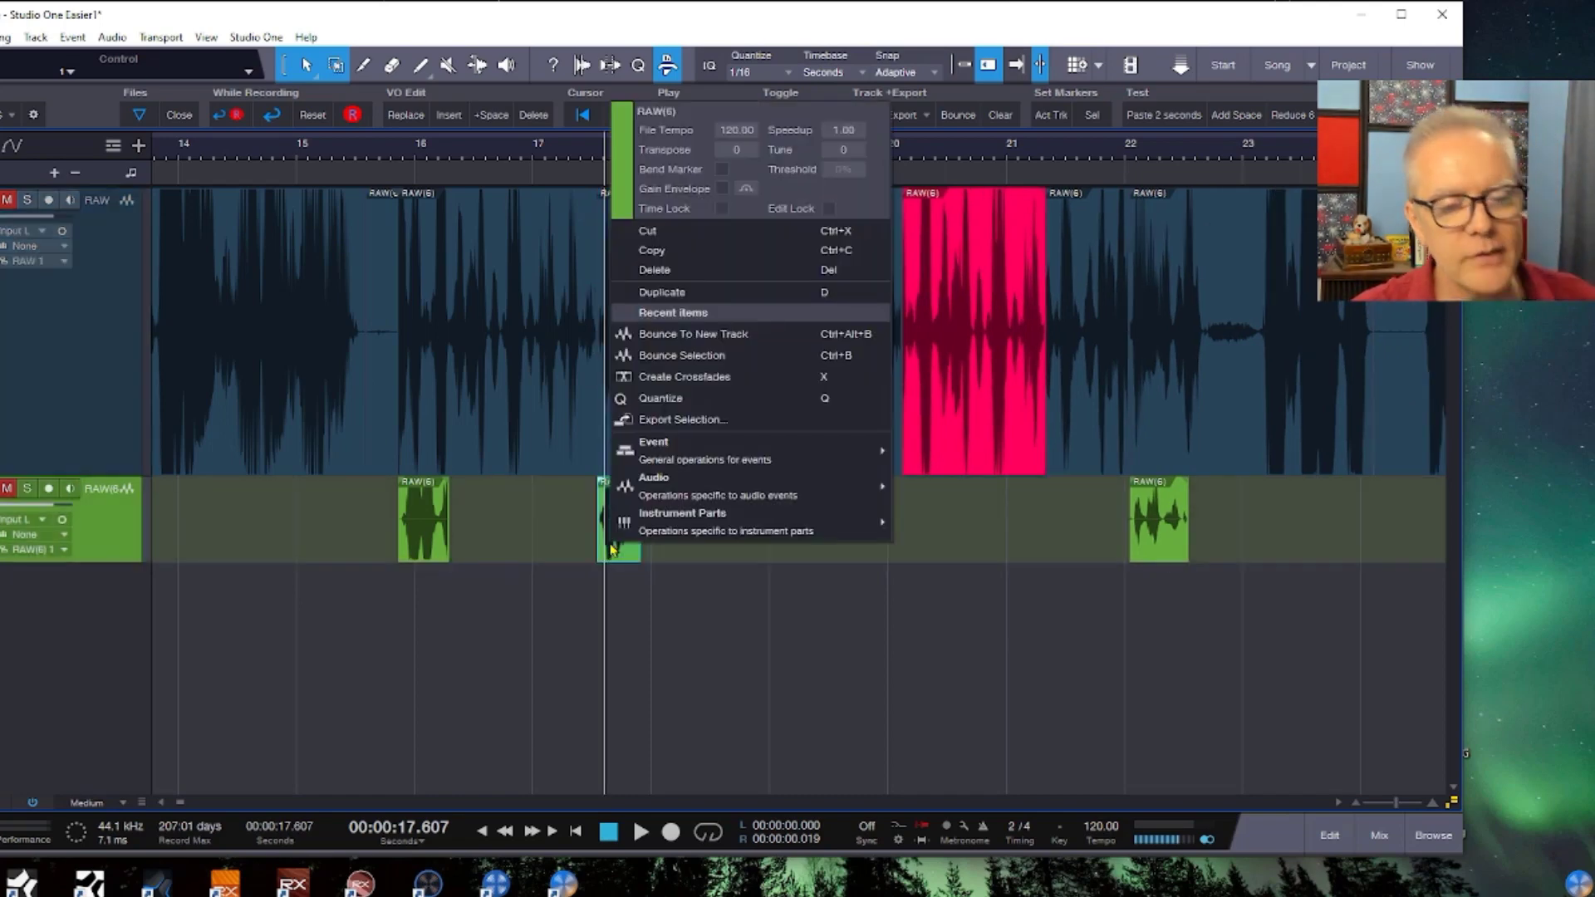
pyautogui.click(630, 164)
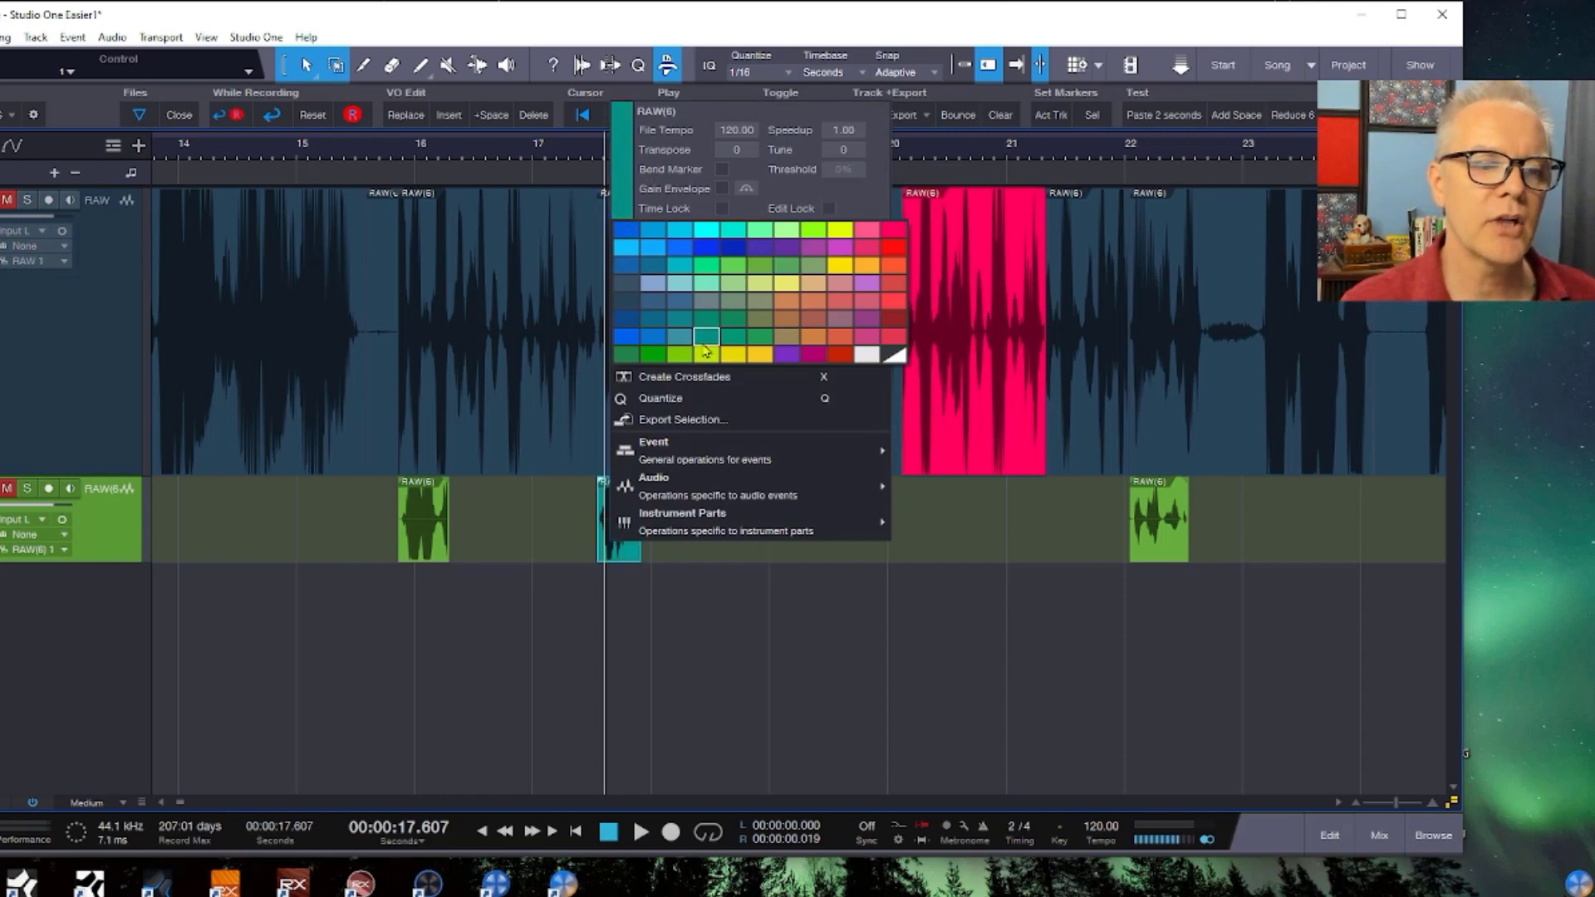
pyautogui.click(704, 356)
pyautogui.click(631, 176)
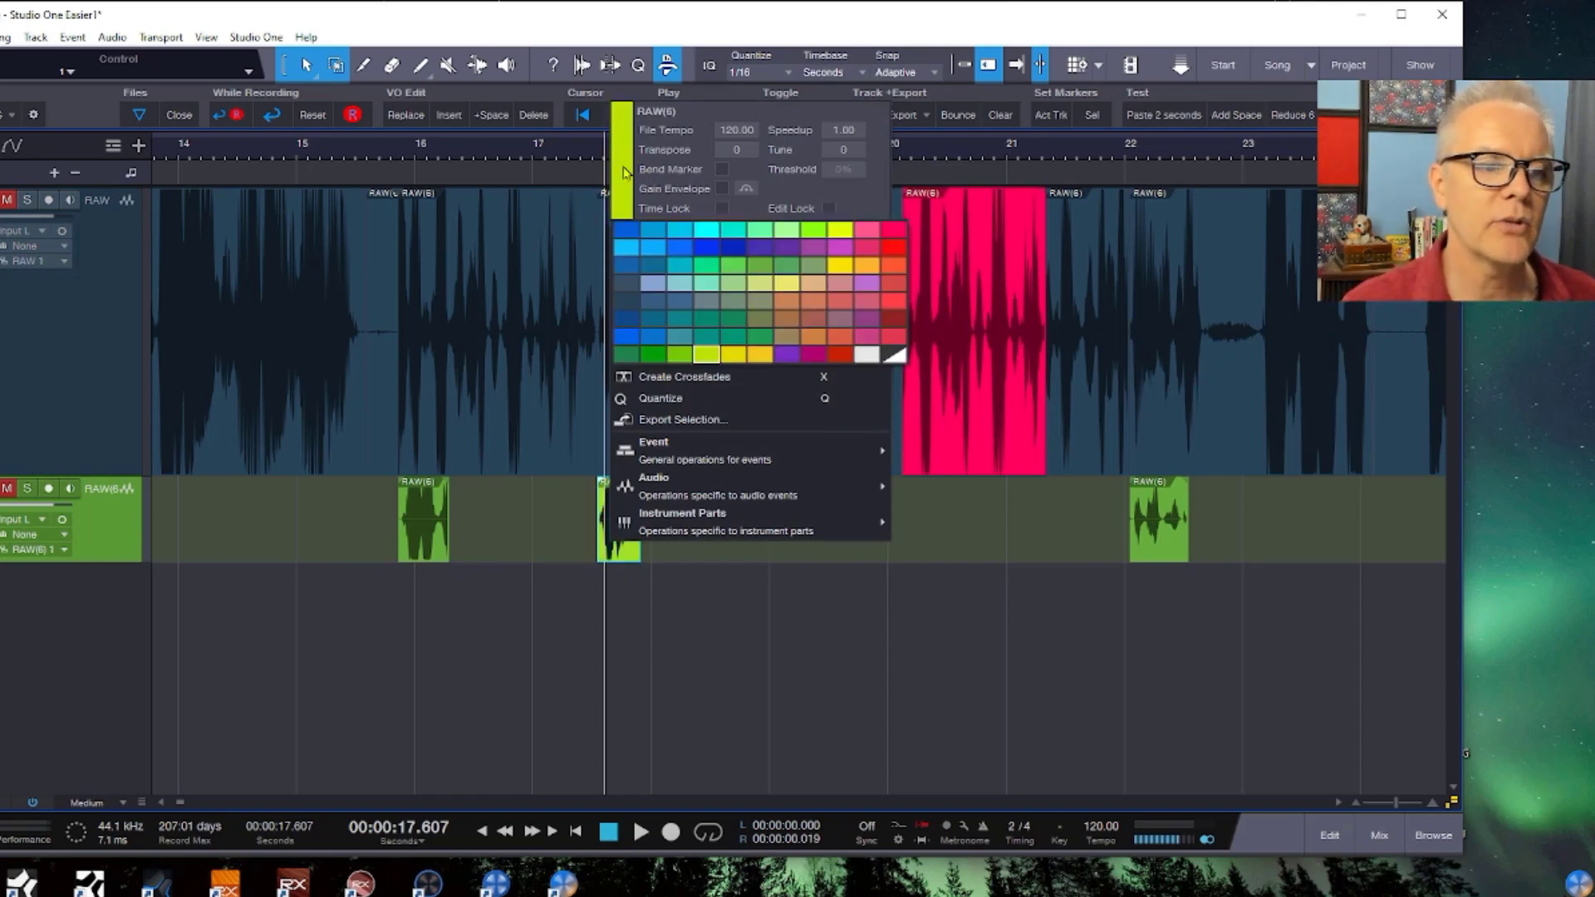
pyautogui.click(619, 282)
pyautogui.click(631, 192)
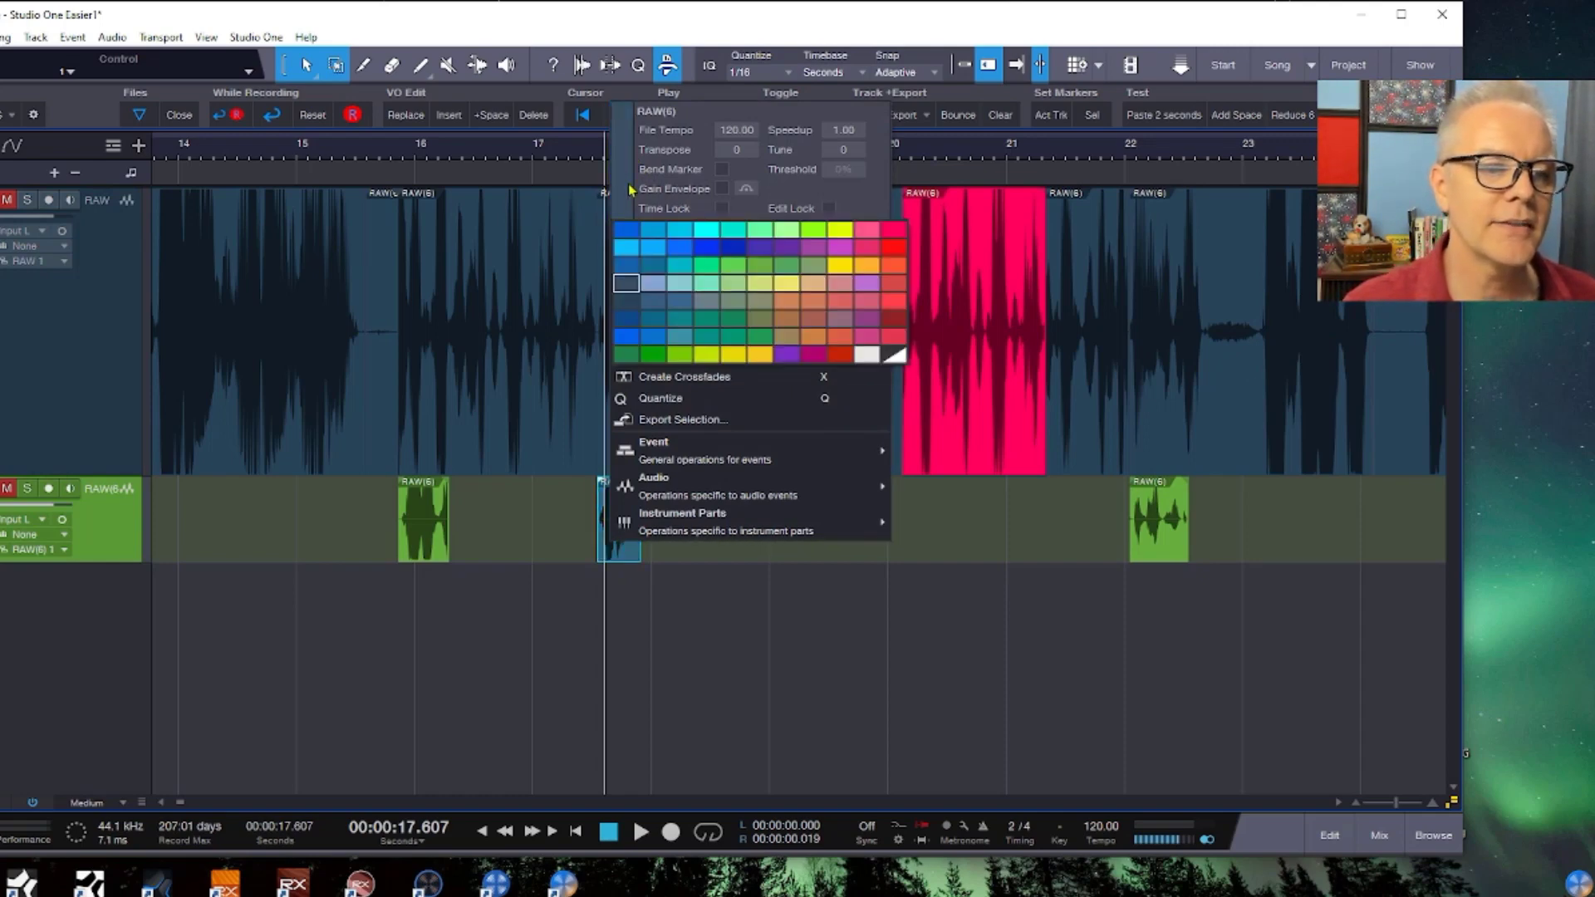
pyautogui.click(894, 287)
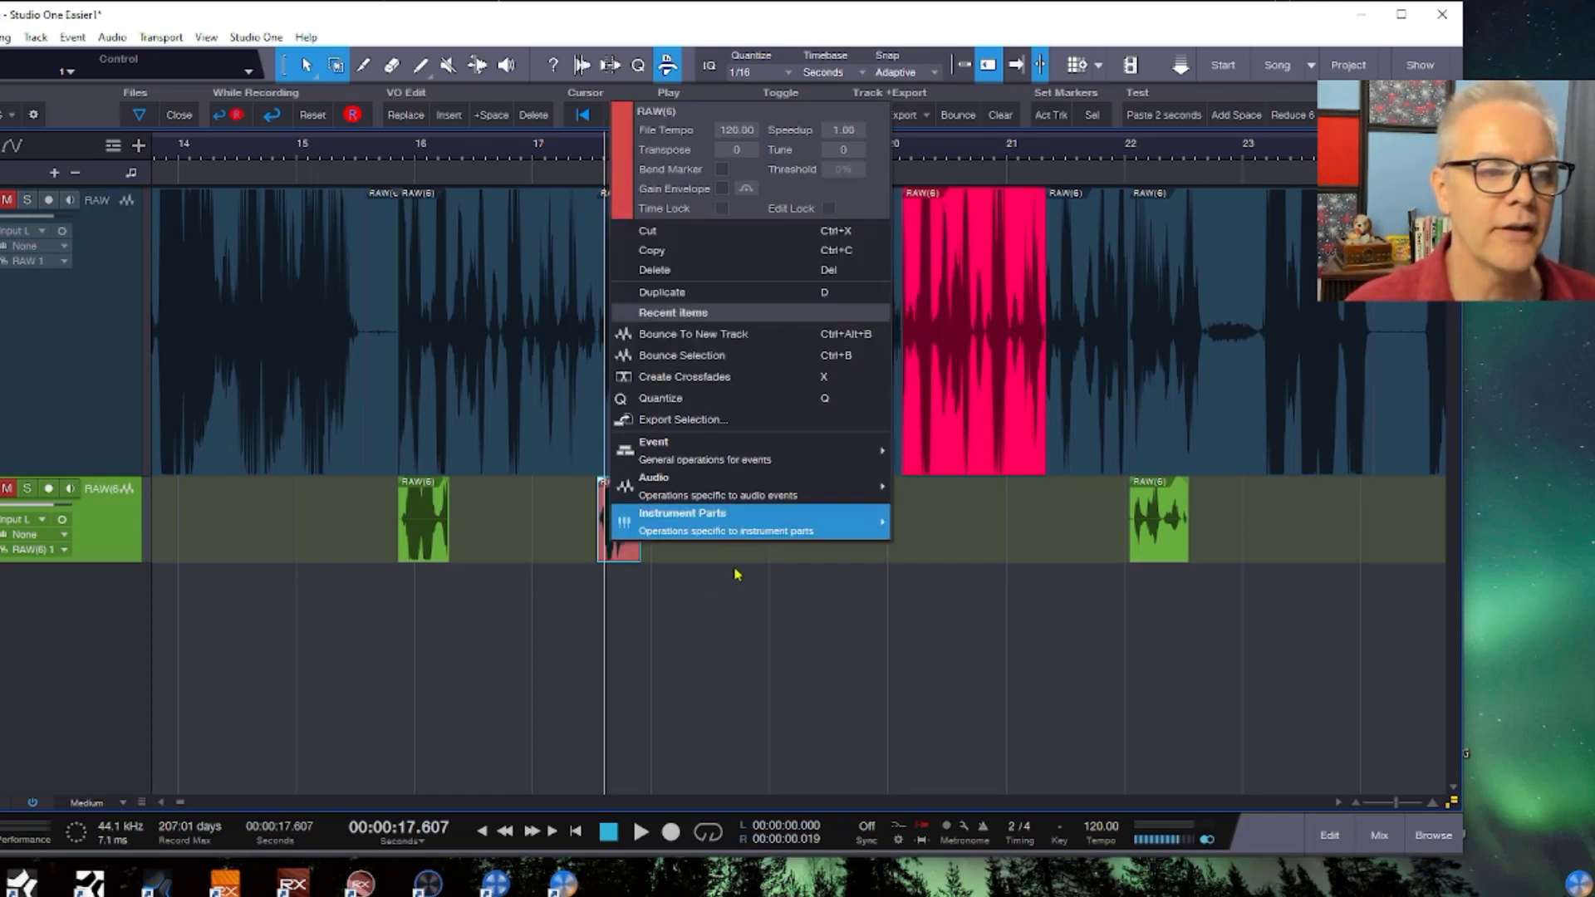
pyautogui.click(712, 640)
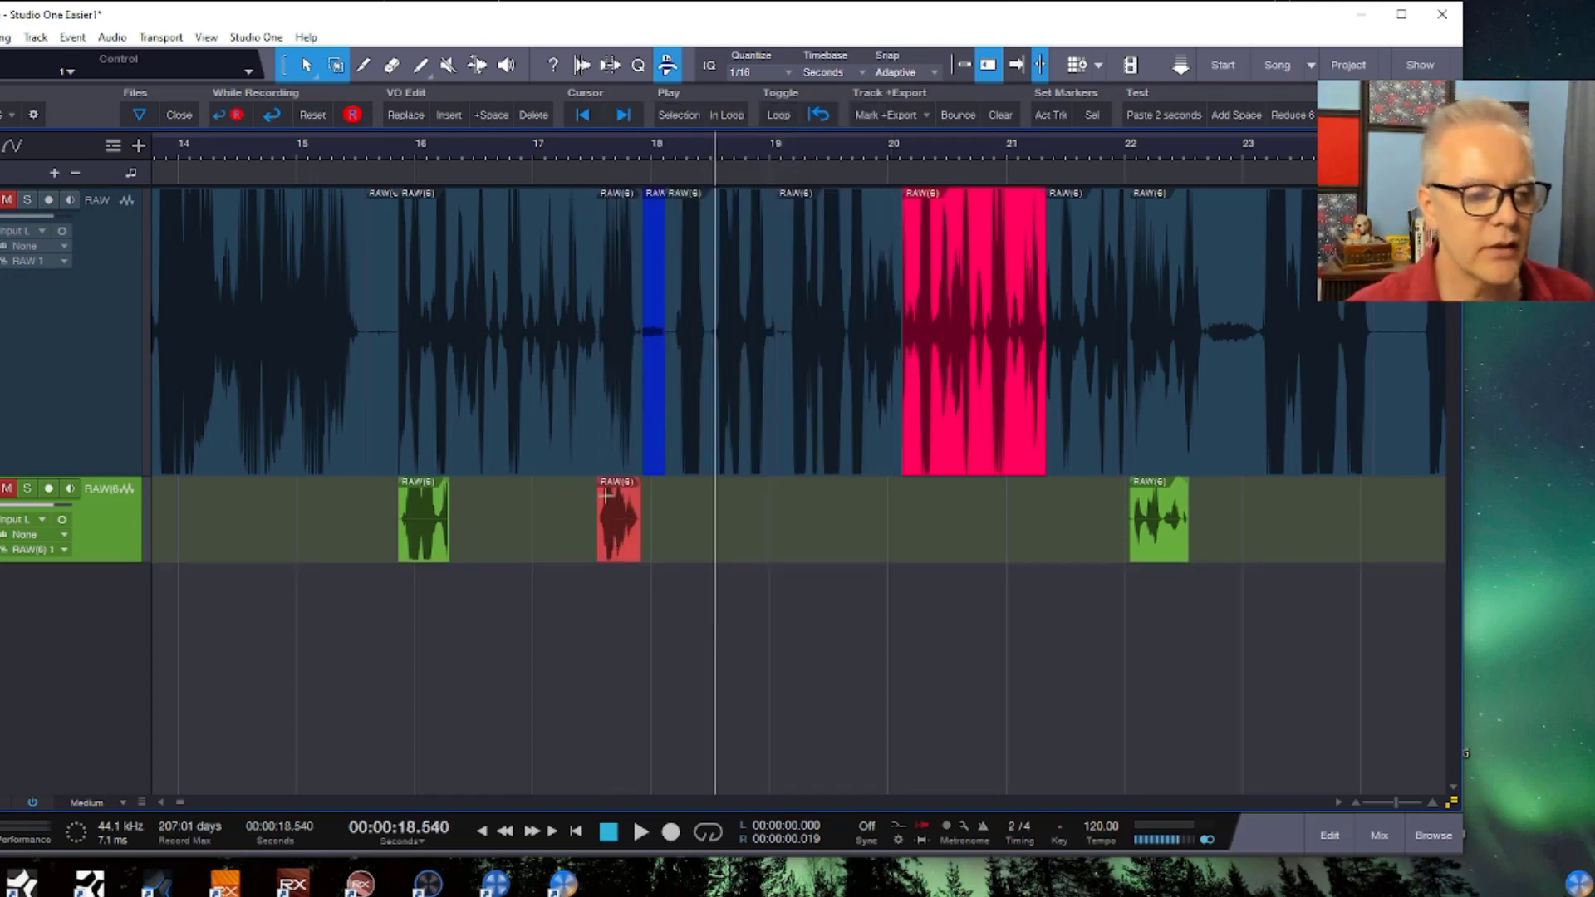
# Insert the small red passage from the green track back into the RAW track at 17.547 s.
pyautogui.moveTo(623, 558); pyautogui.dragTo(627, 396)
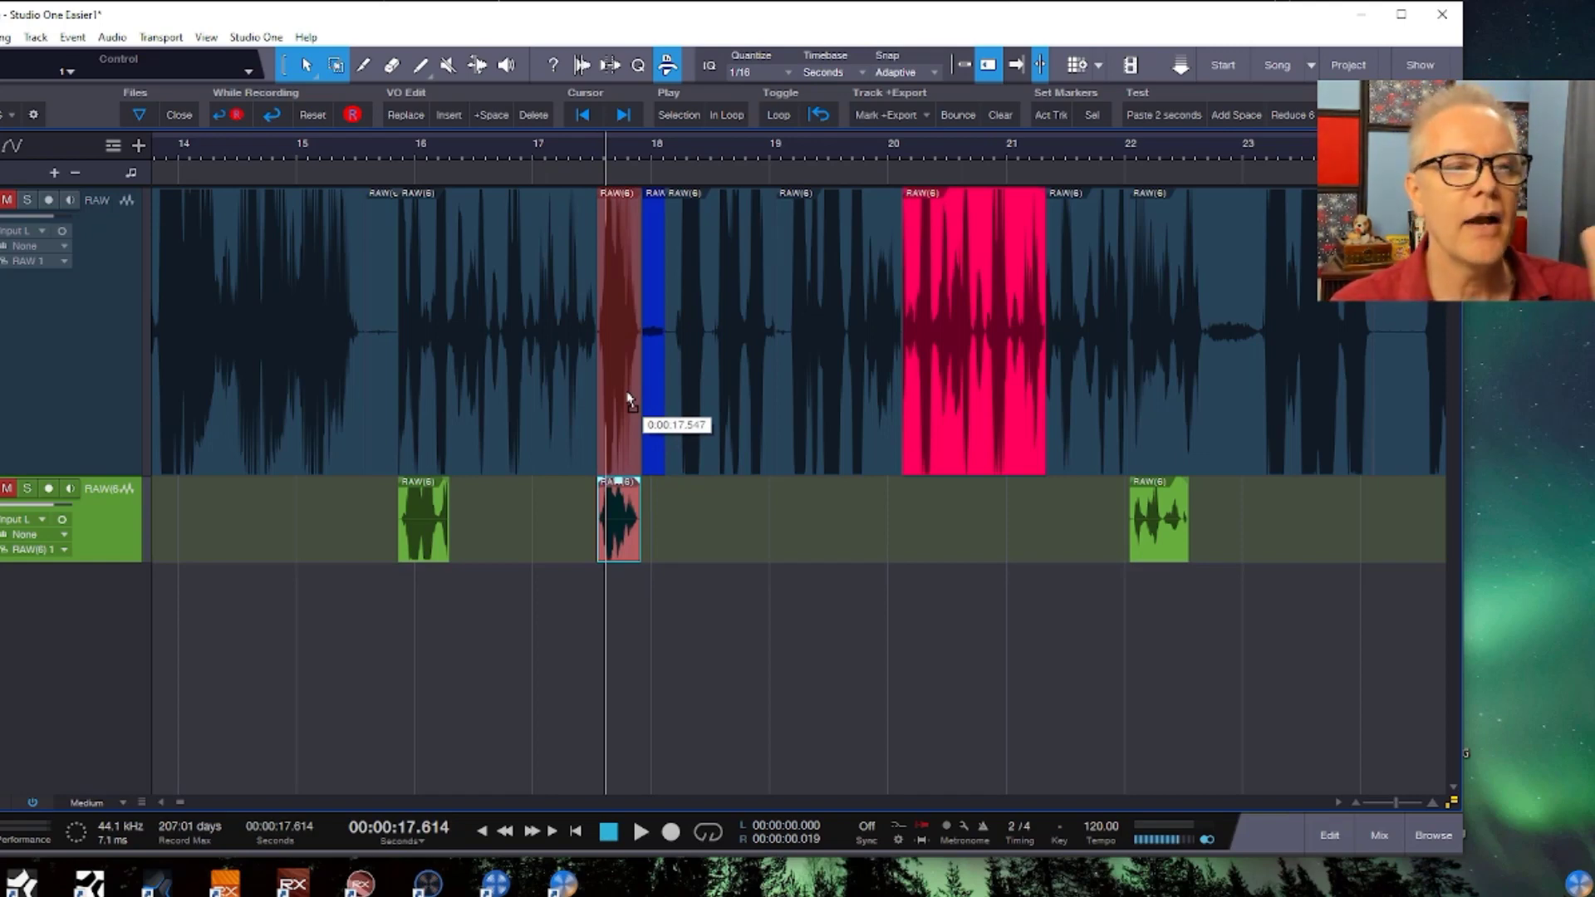
pyautogui.moveTo(628, 401); pyautogui.dragTo(628, 400)
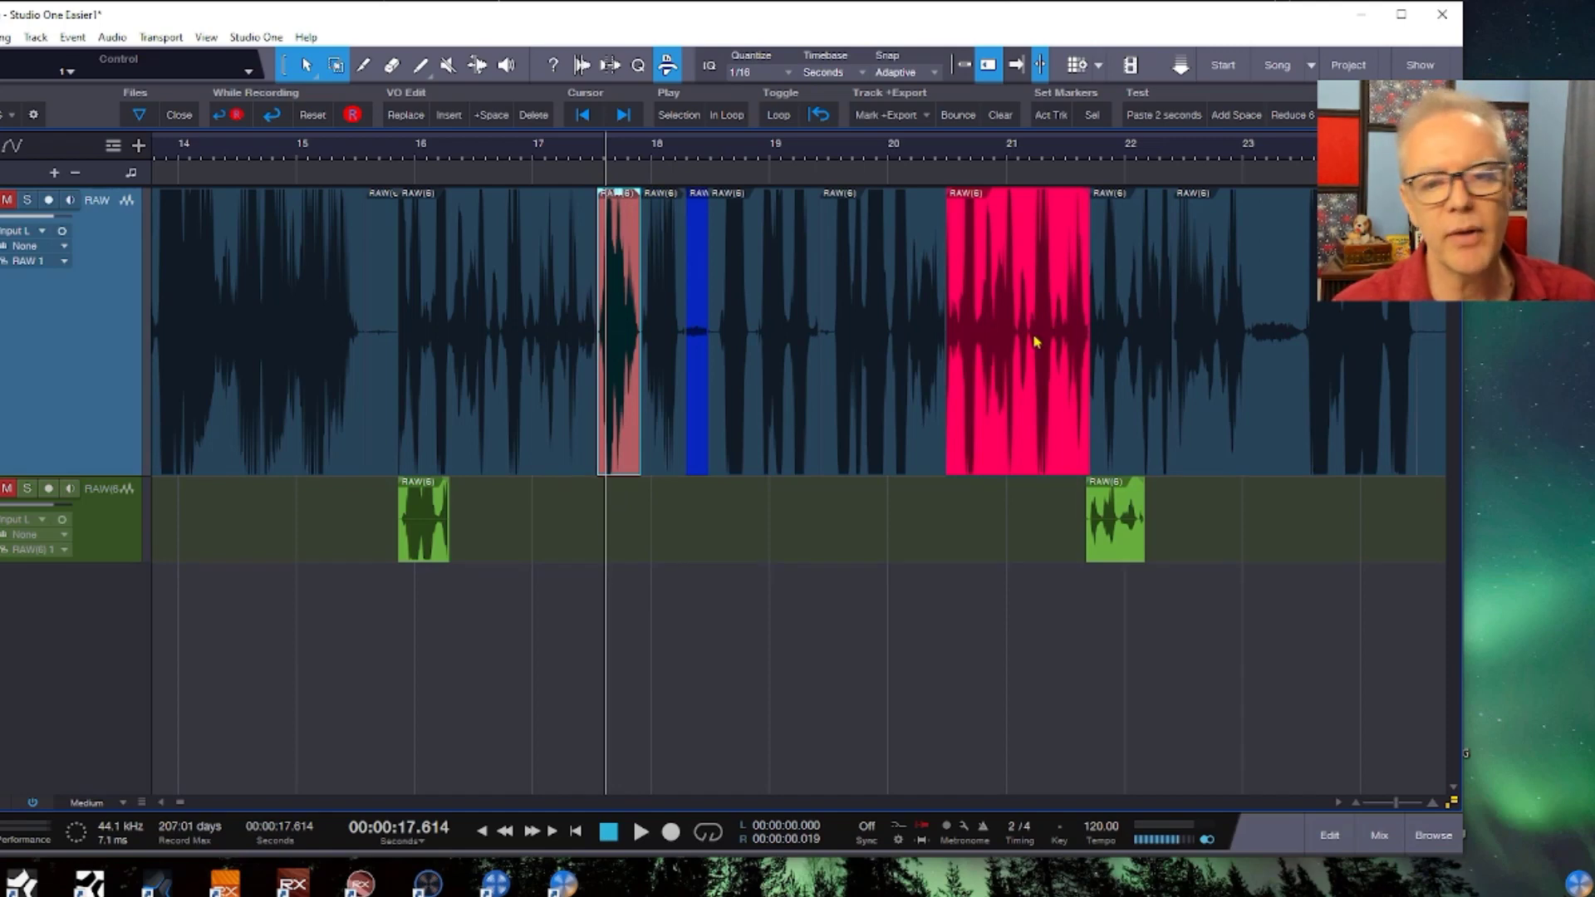
pyautogui.moveTo(613, 442)
pyautogui.mouseDown()
pyautogui.moveTo(606, 526)
pyautogui.moveTo(616, 466)
pyautogui.mouseUp()
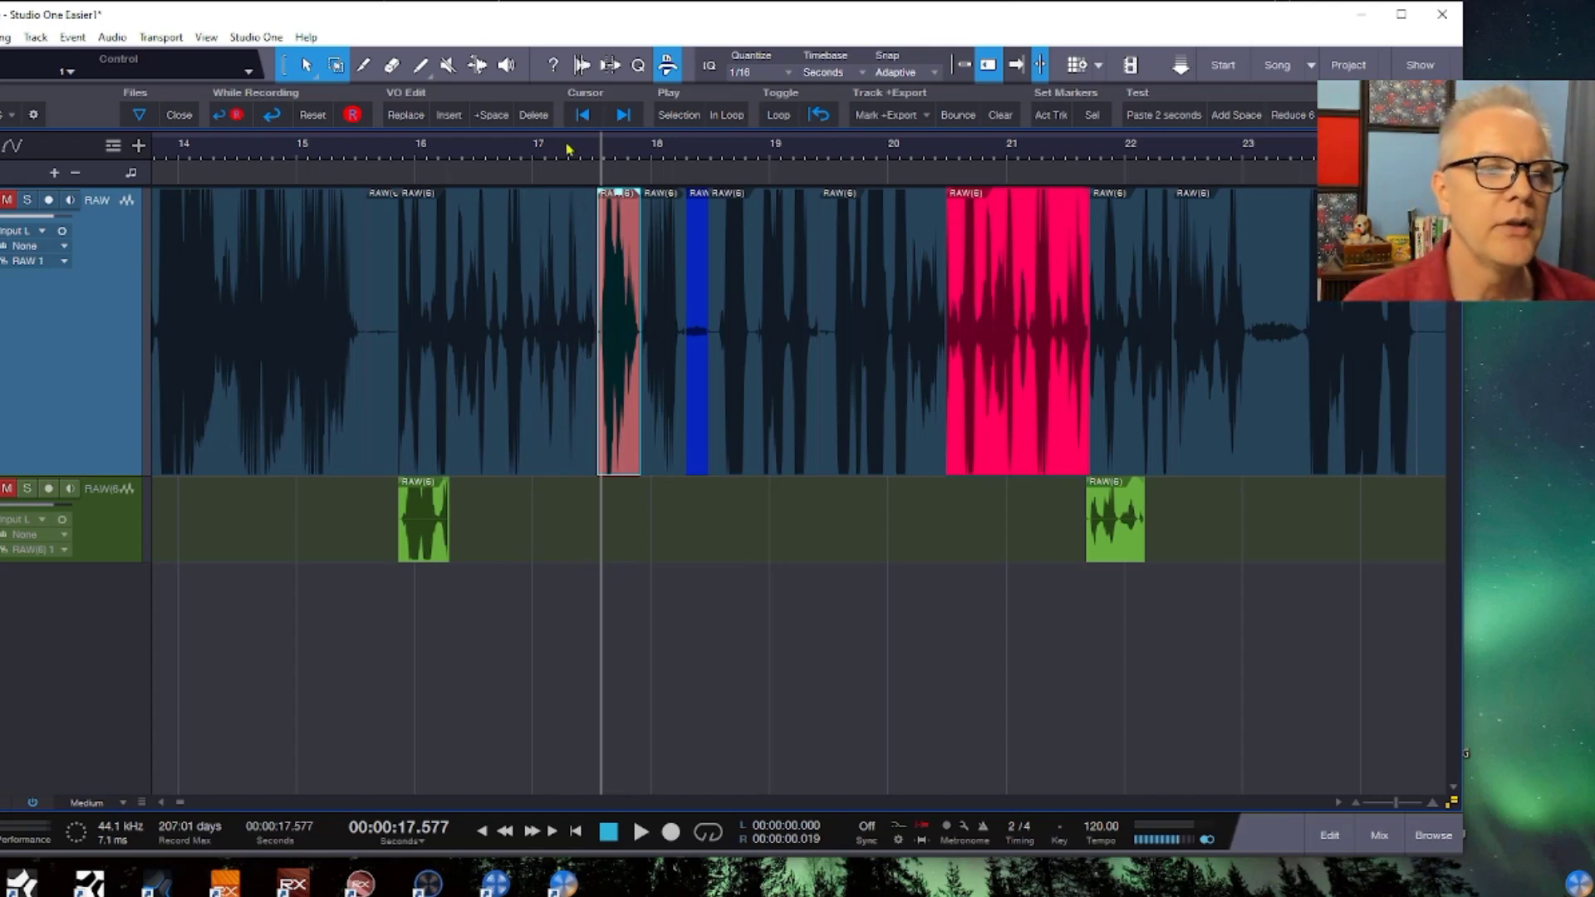
# Play RAW from several points before the reinserted red passage, including with the track unmuted, and mute RAW again.
pyautogui.click(489, 148)
pyautogui.press('space')
pyautogui.press('space')
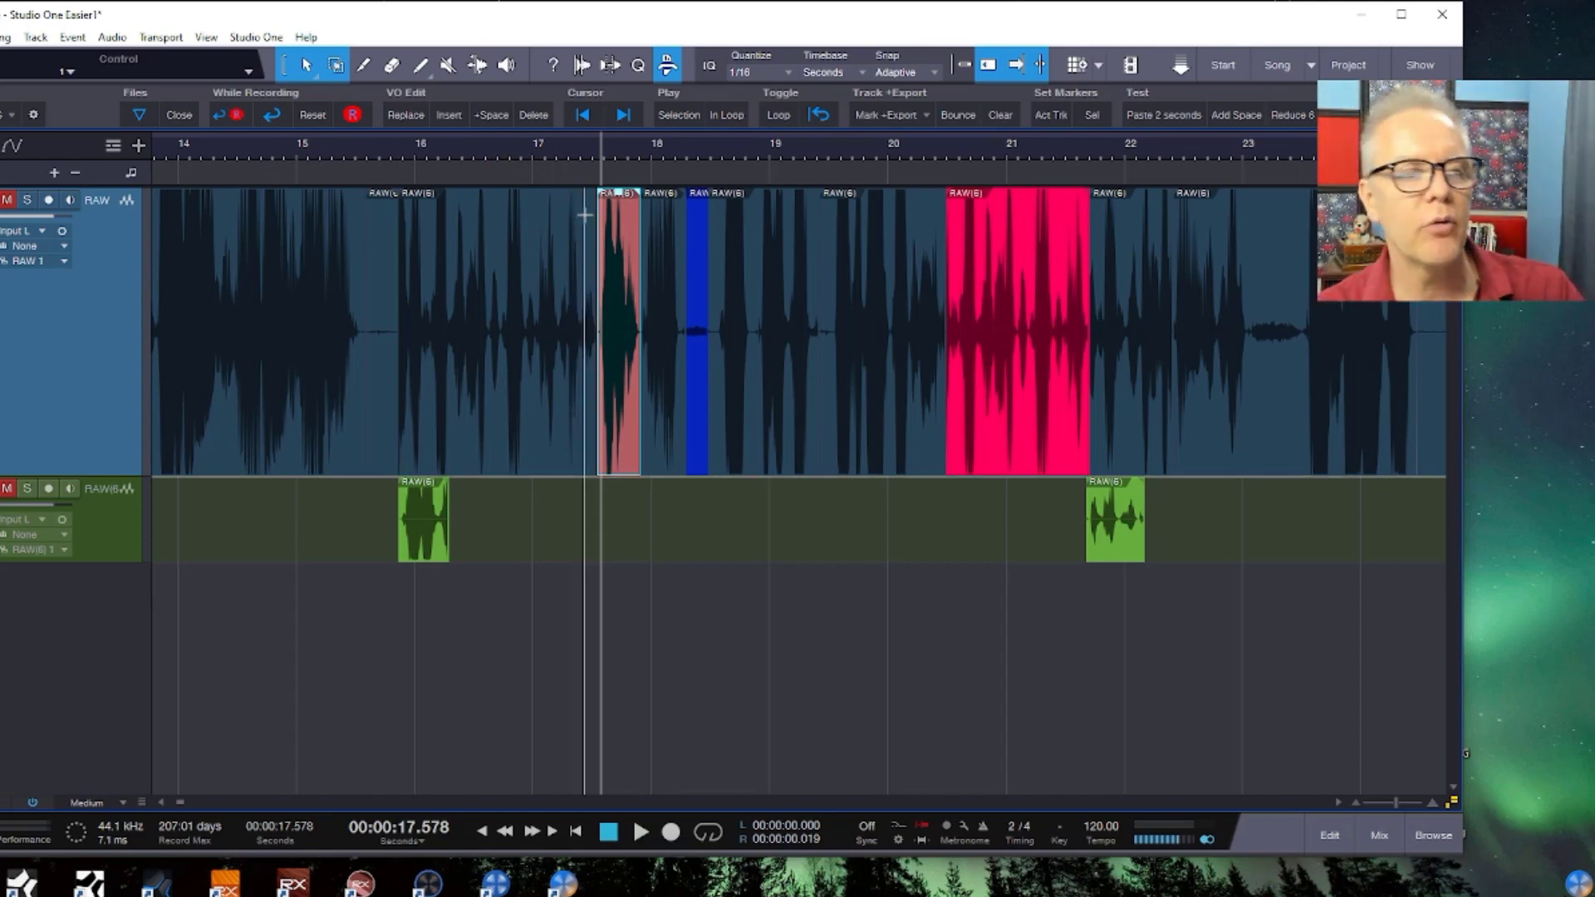
pyautogui.click(523, 149)
pyautogui.press('space')
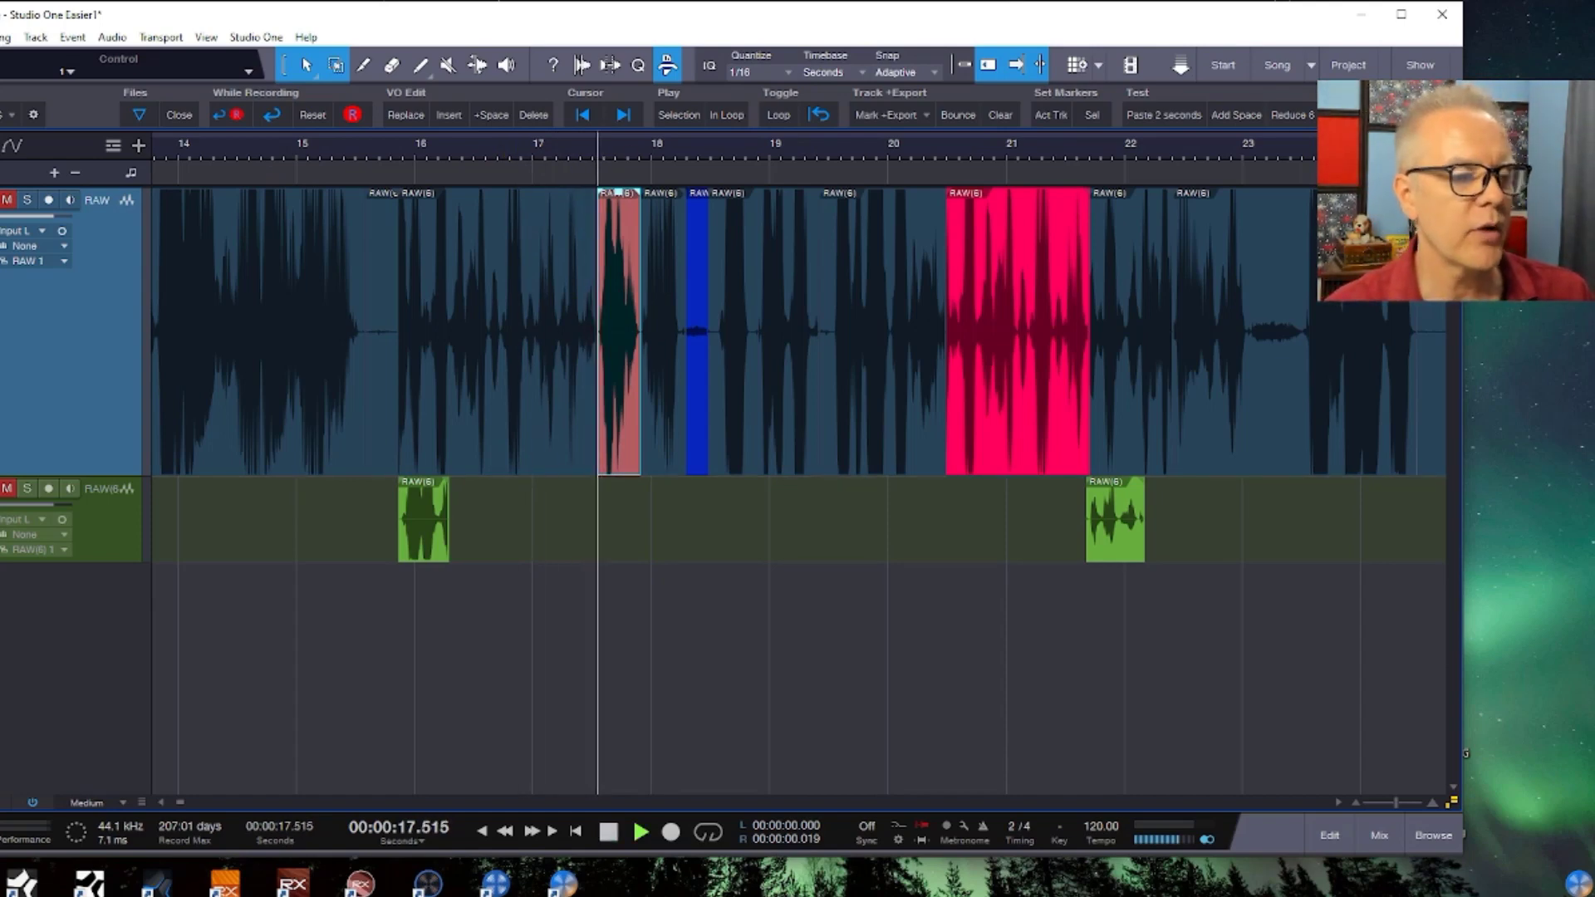
pyautogui.press('space')
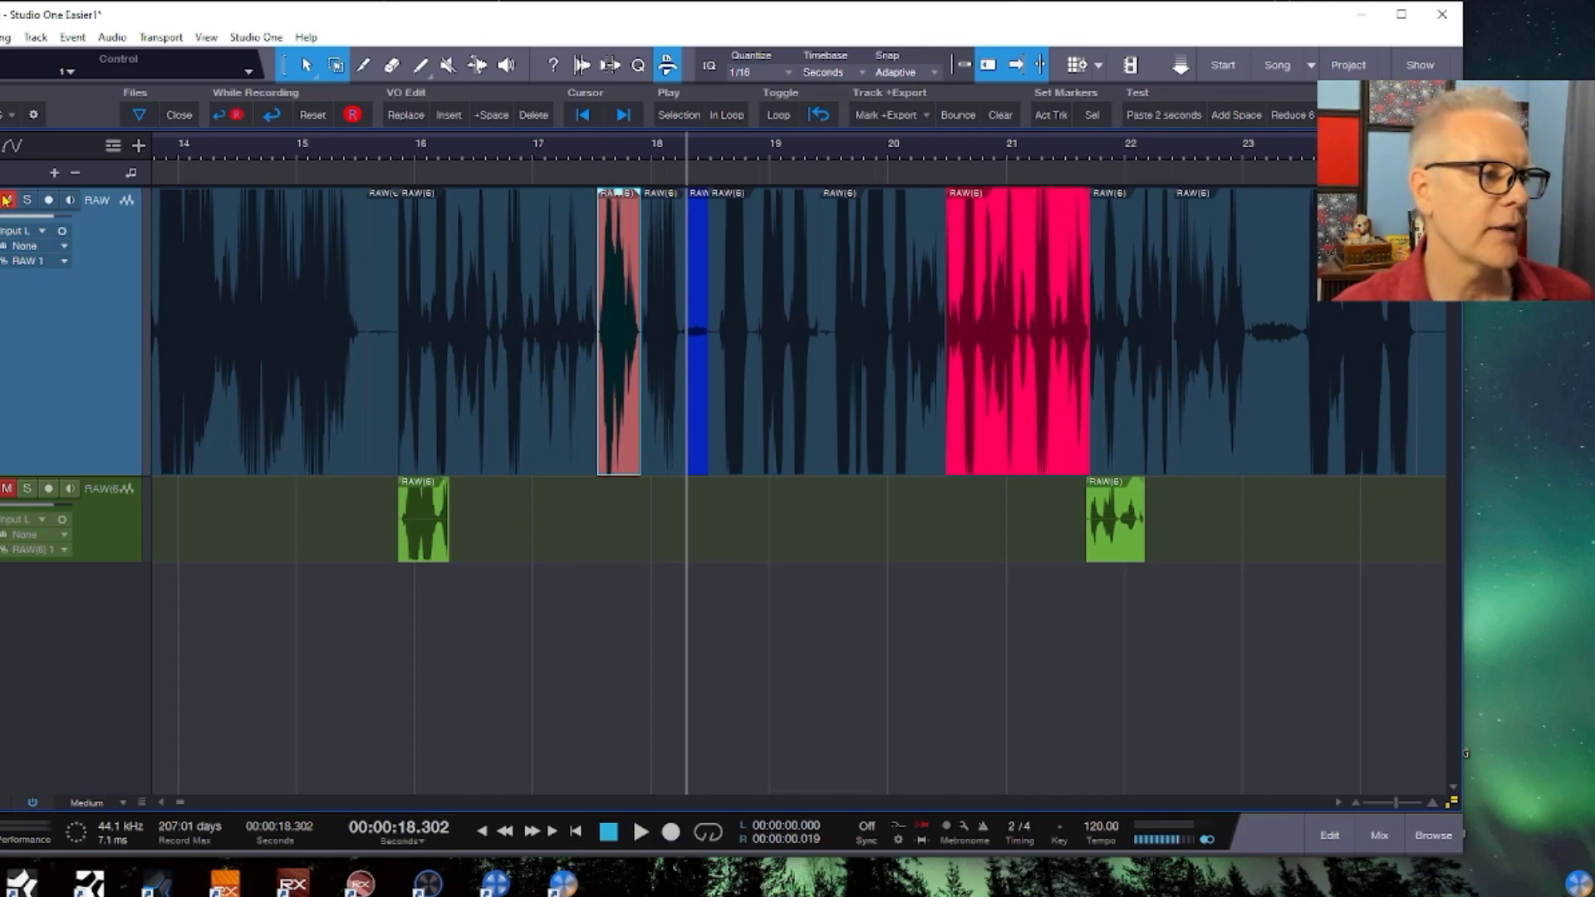
pyautogui.click(582, 158)
pyautogui.press('space')
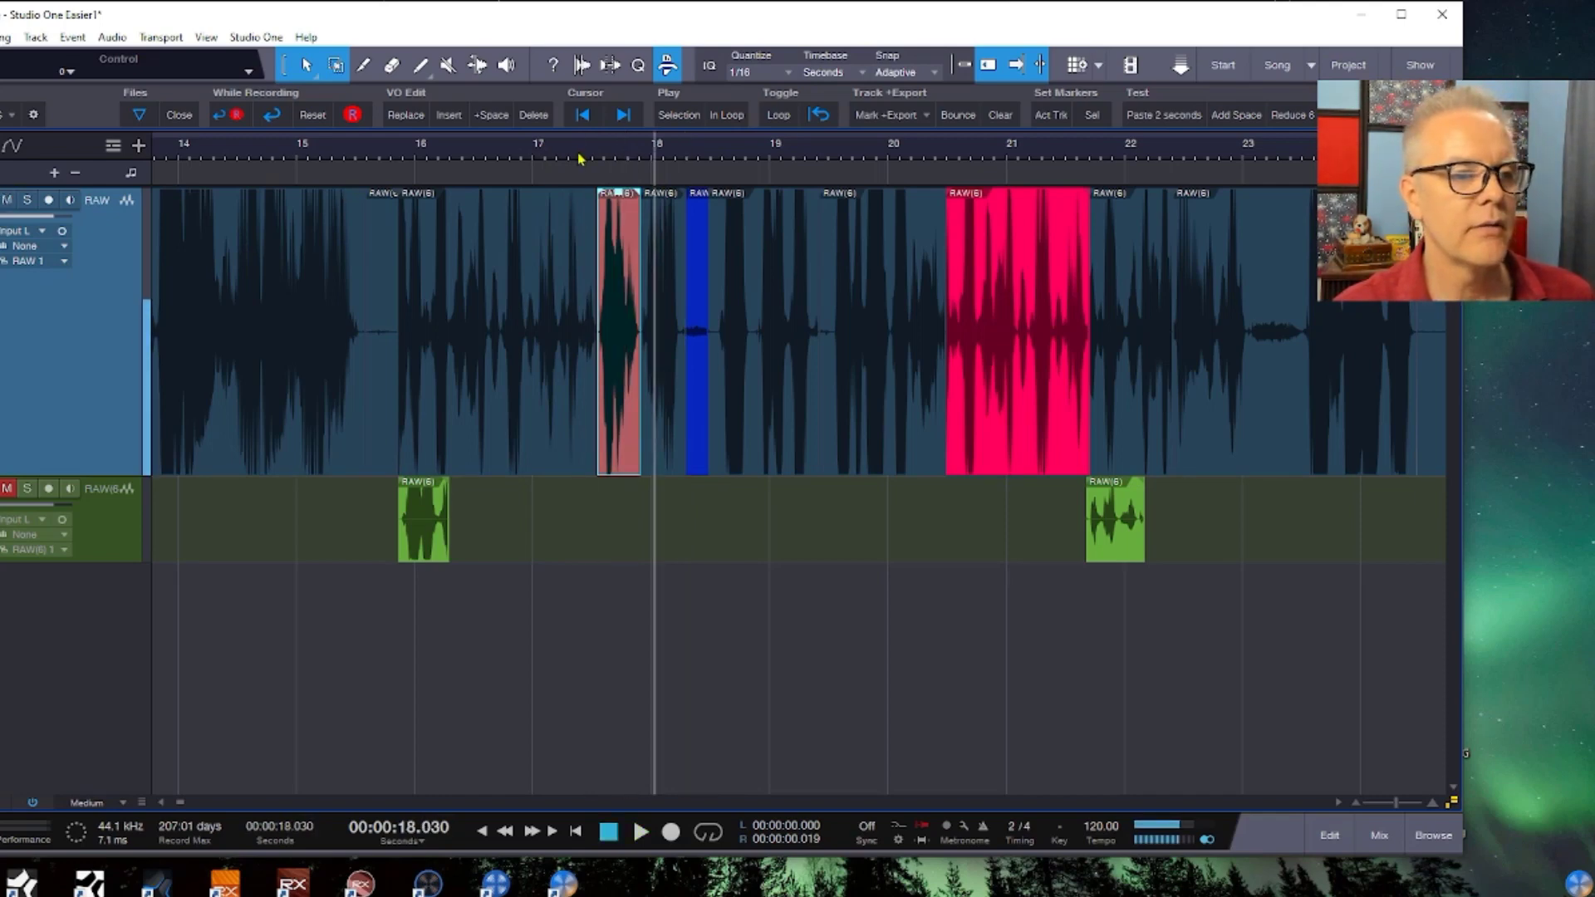
pyautogui.click(6, 200)
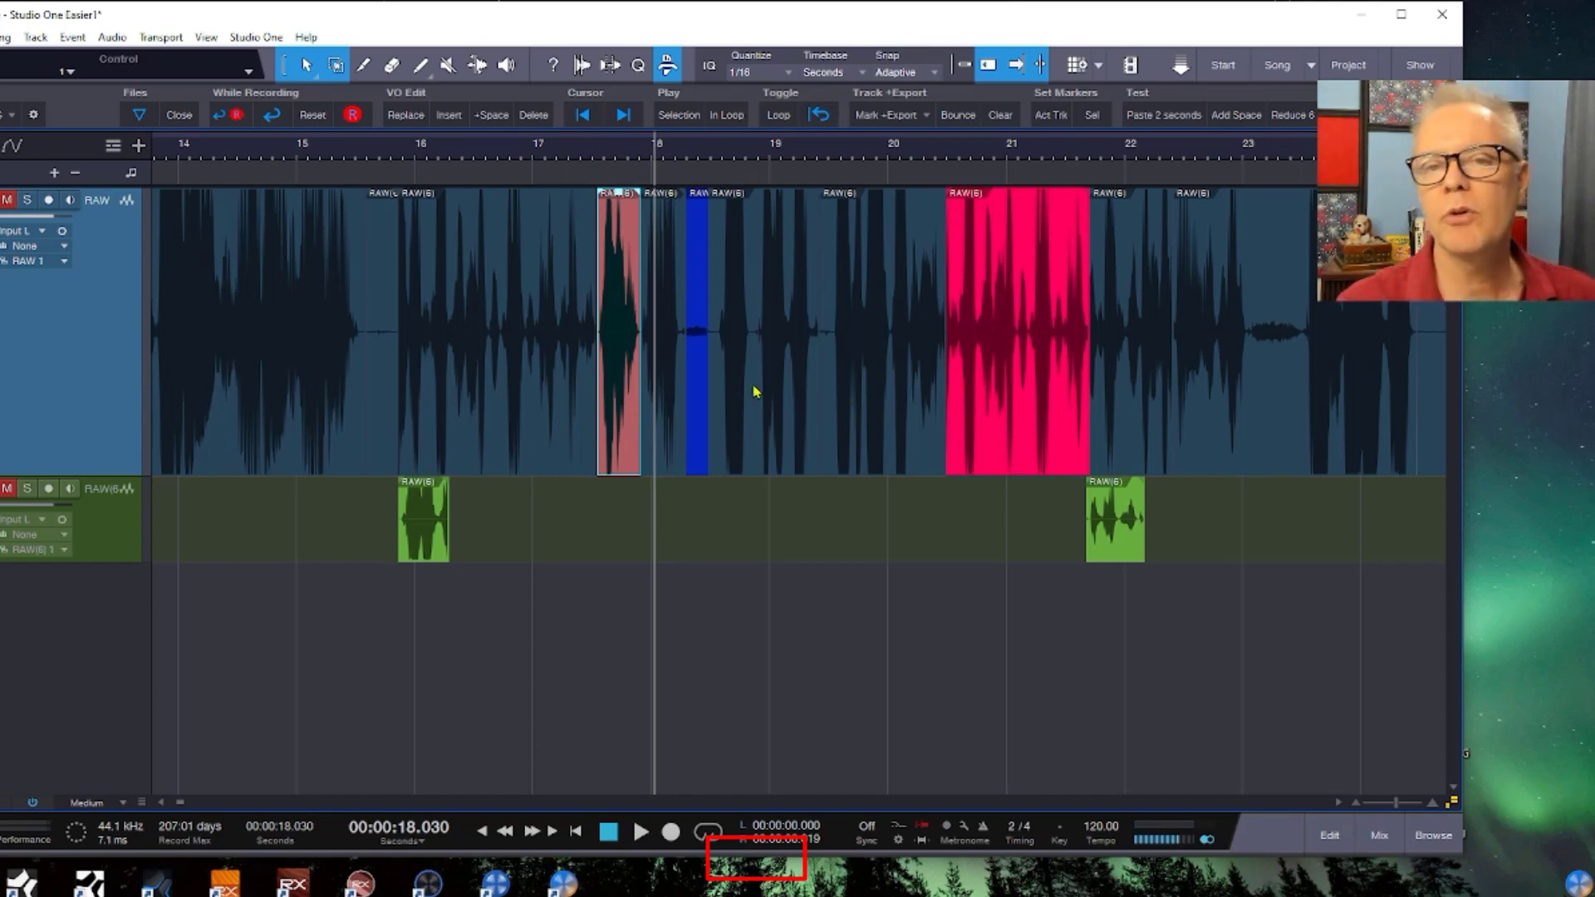
# Move the small red passage from the RAW track back down to the green track at about 17.55 s.
pyautogui.click(635, 471)
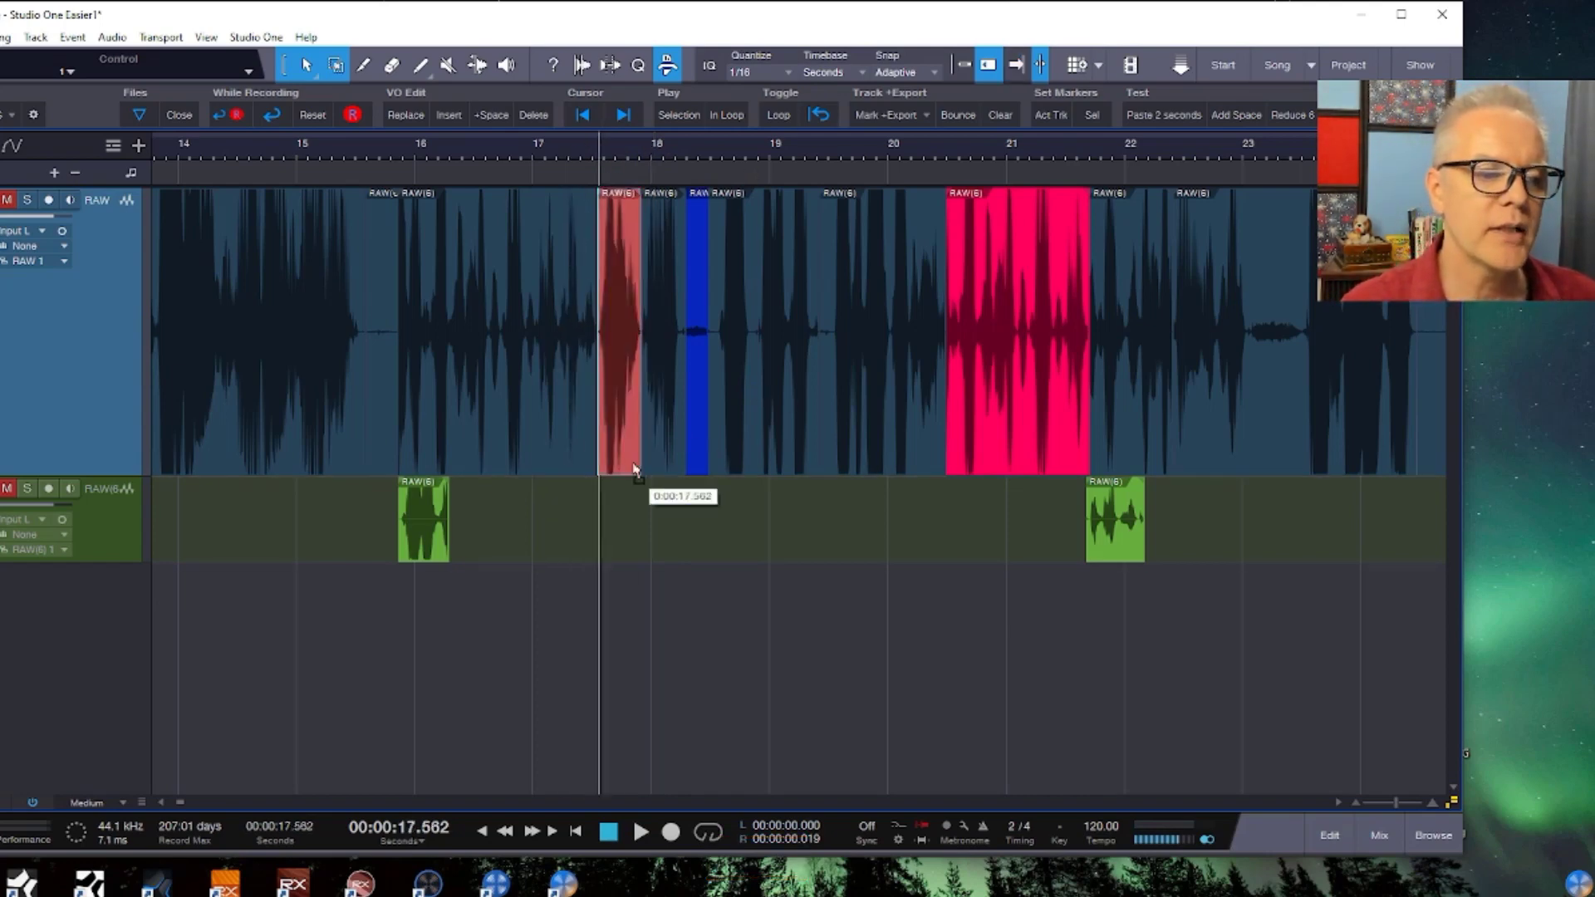
pyautogui.moveTo(636, 470); pyautogui.dragTo(638, 520)
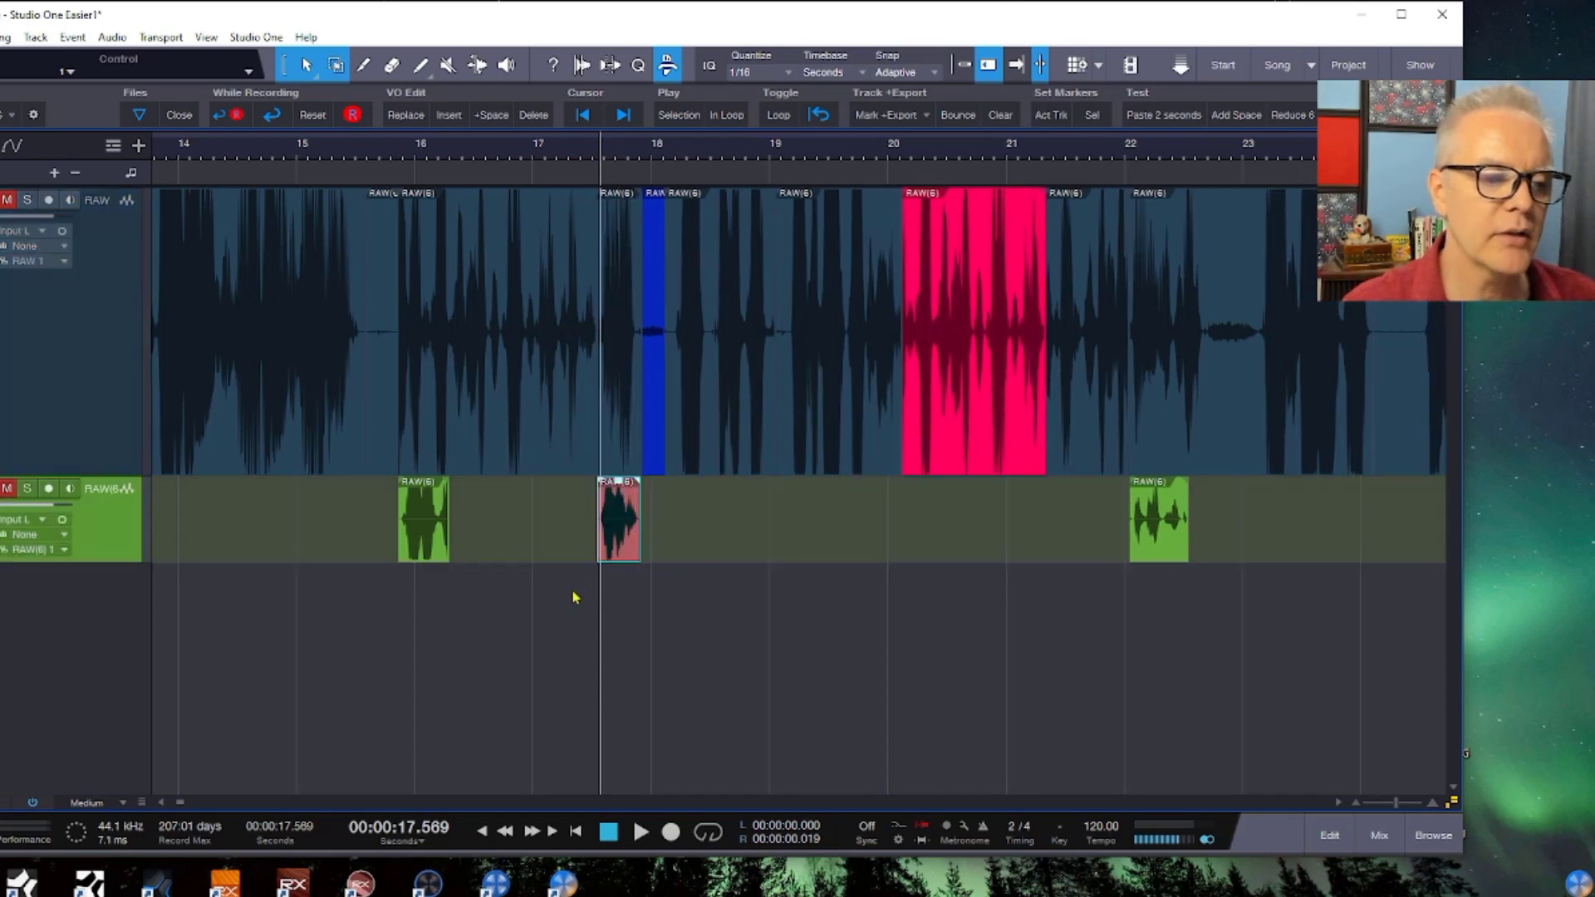
# Start playback around the red passage, jump to other points along the timeline while playing, and stop it near 16.1 s.
pyautogui.press('space')
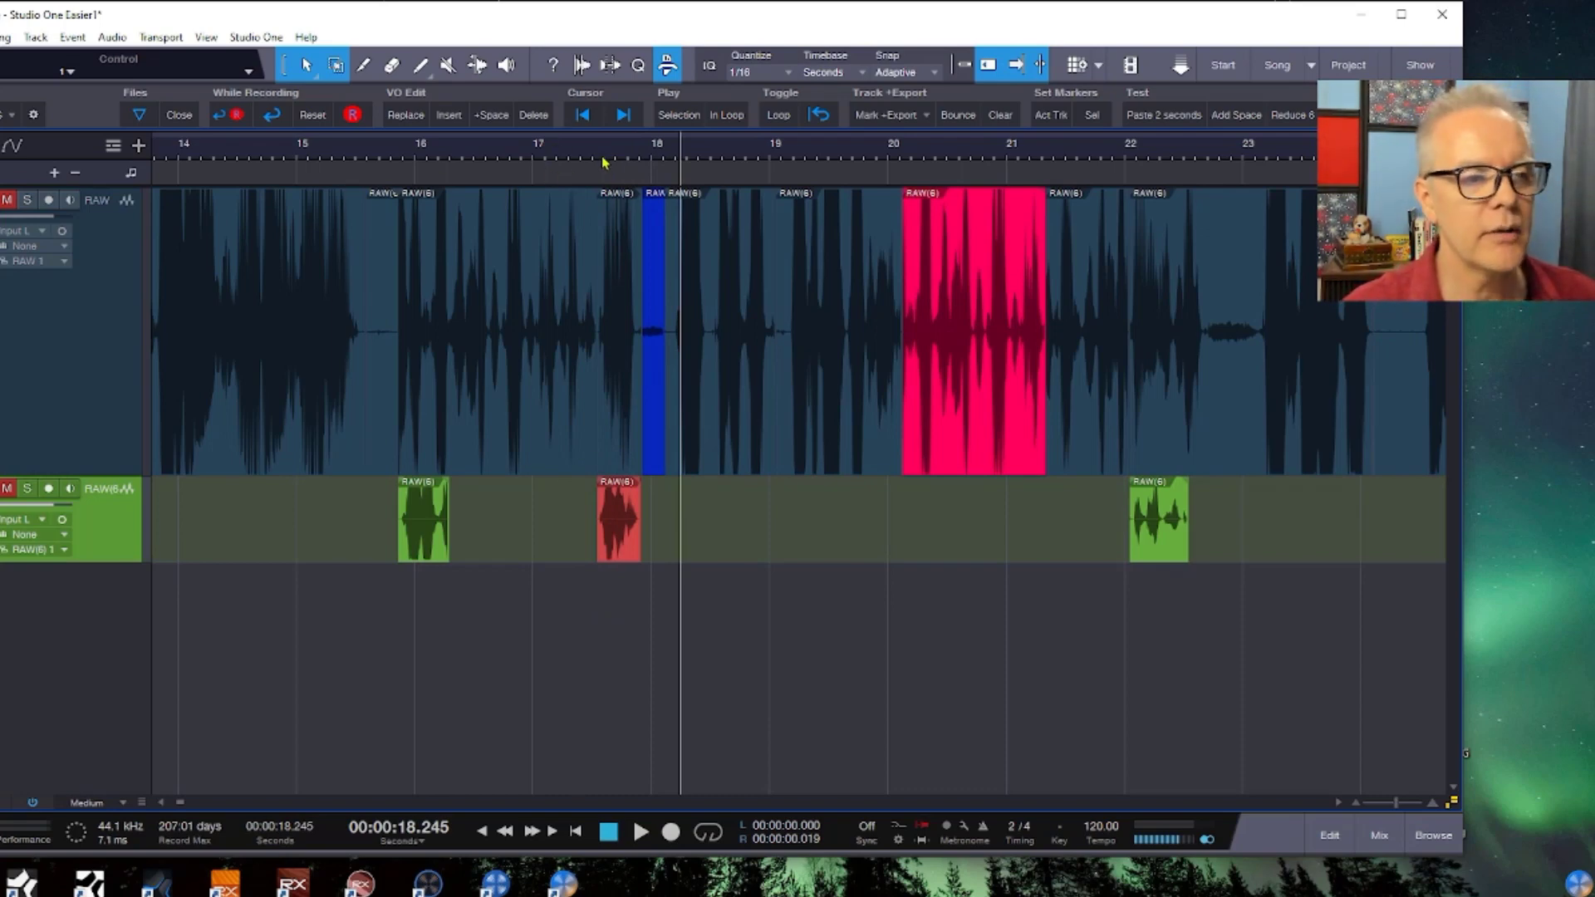
pyautogui.press('space')
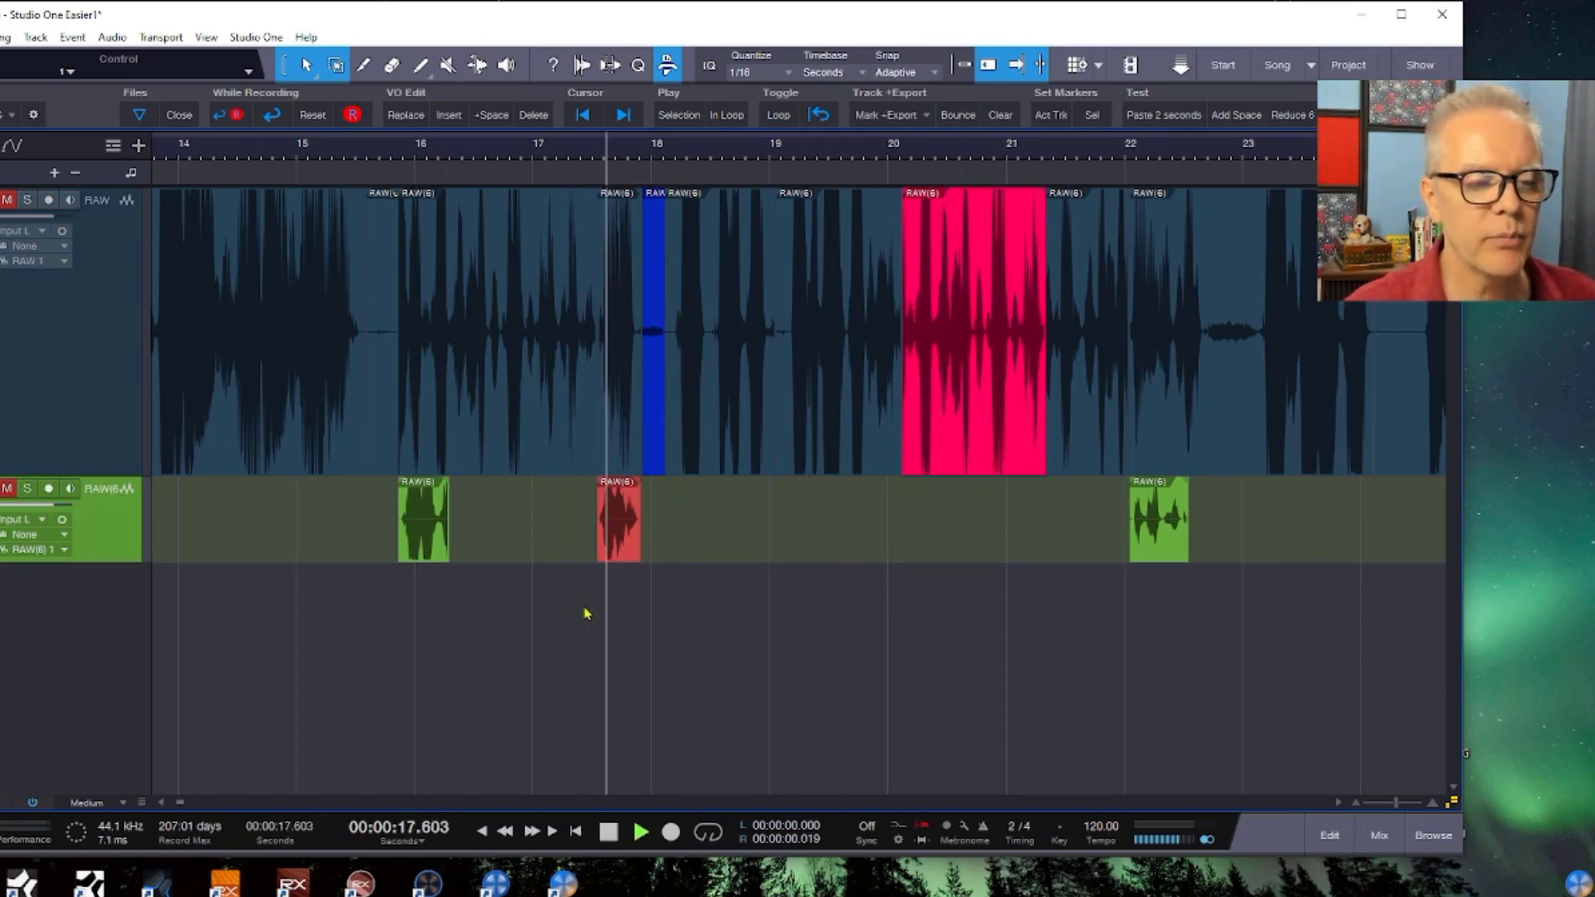
pyautogui.click(517, 625)
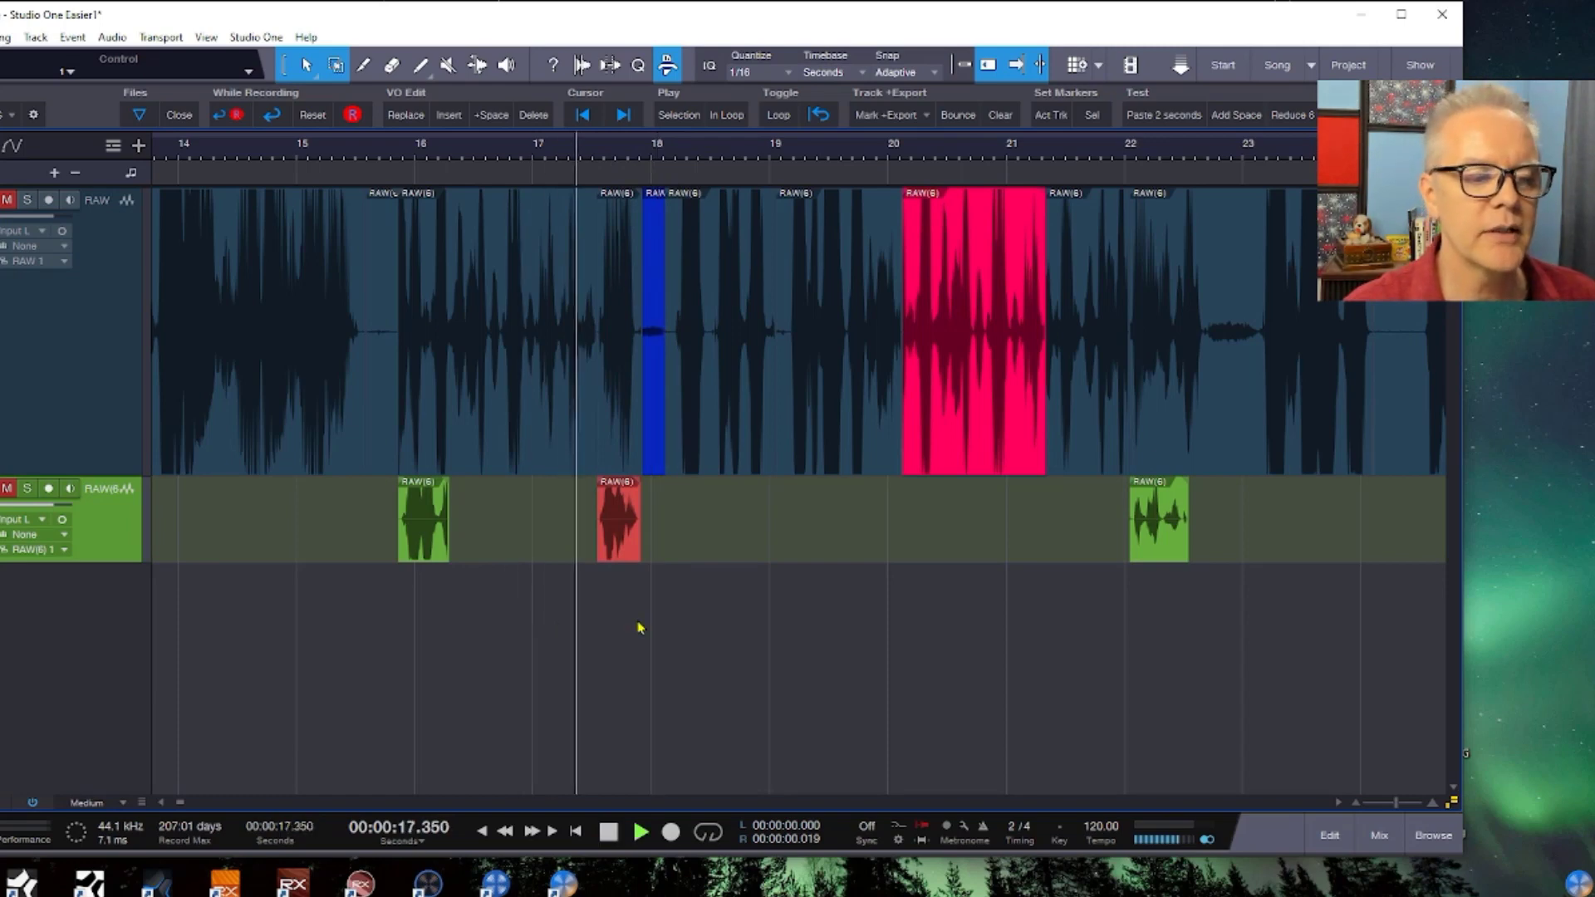
pyautogui.click(324, 634)
pyautogui.click(1173, 636)
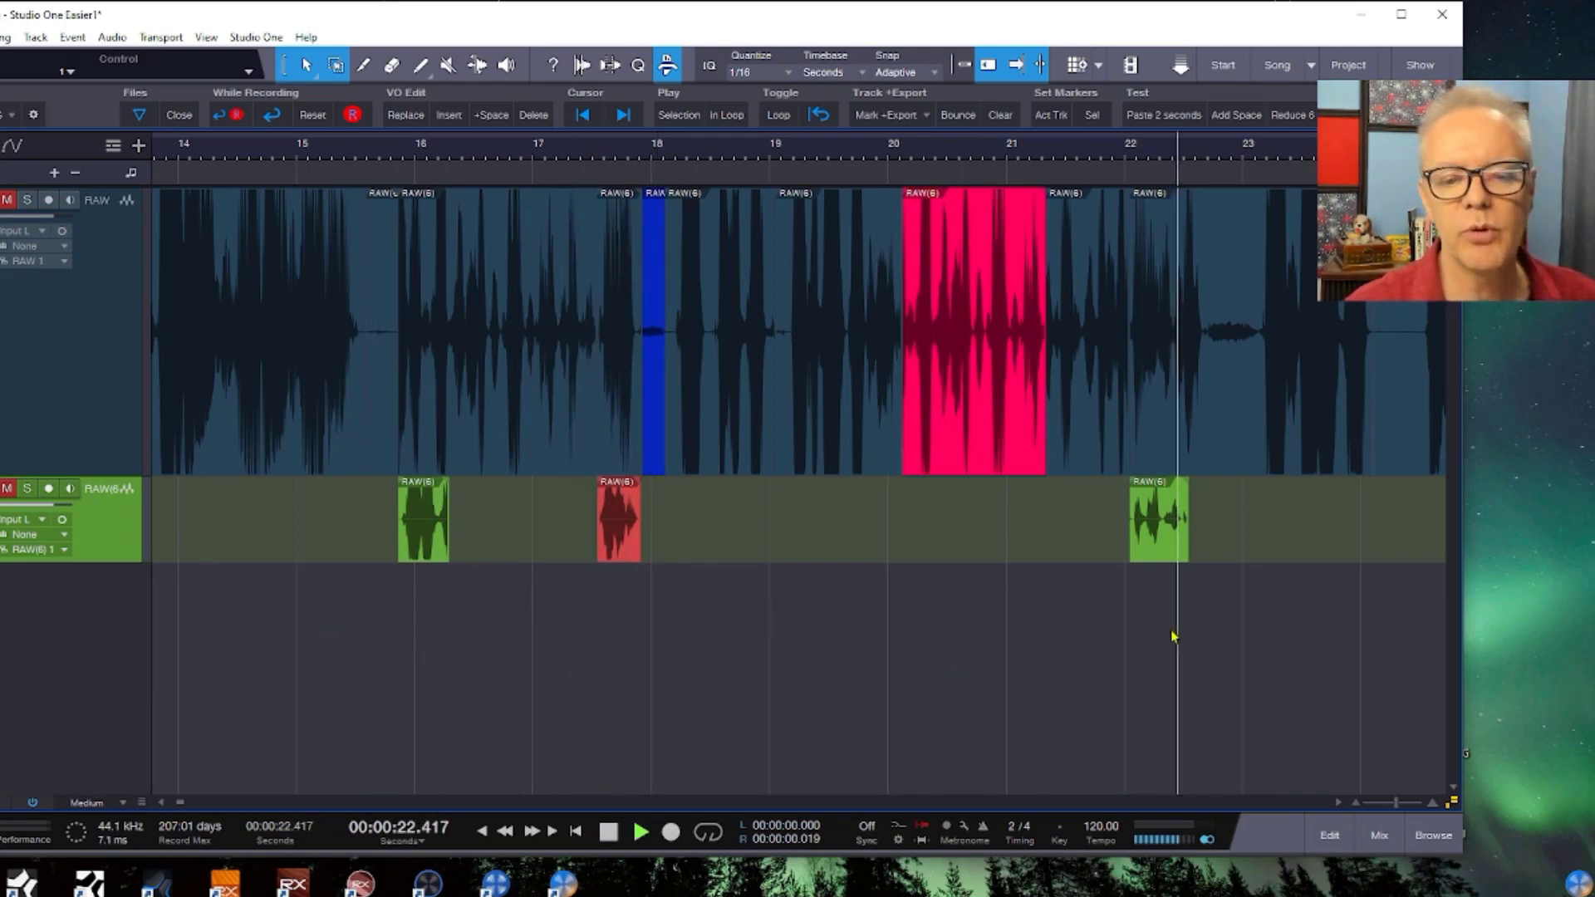
pyautogui.click(279, 639)
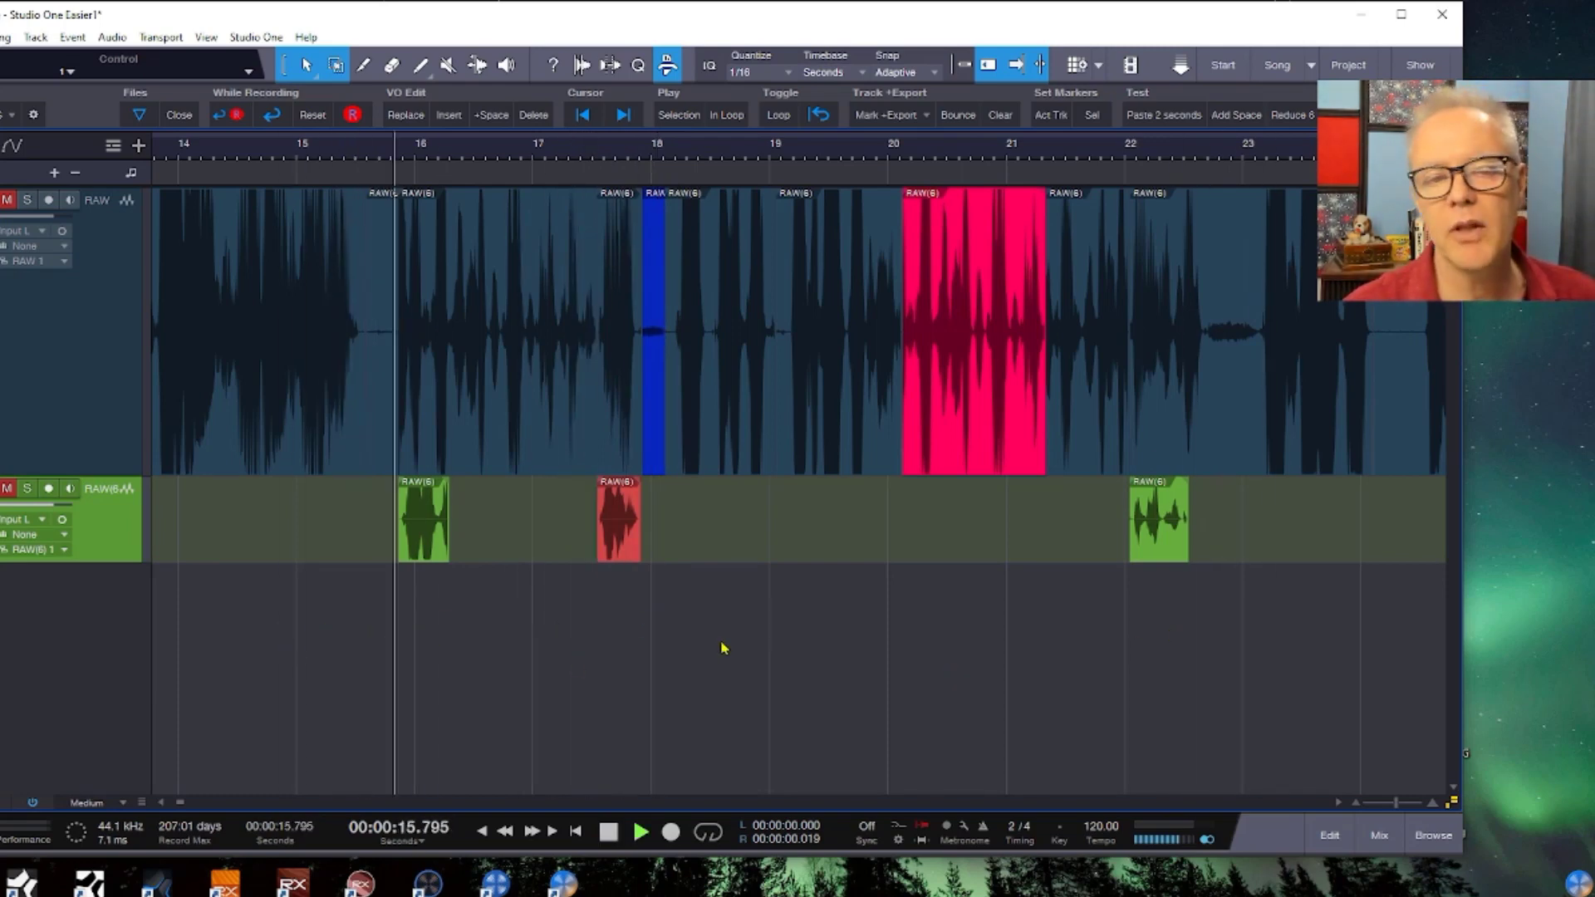
pyautogui.press('space')
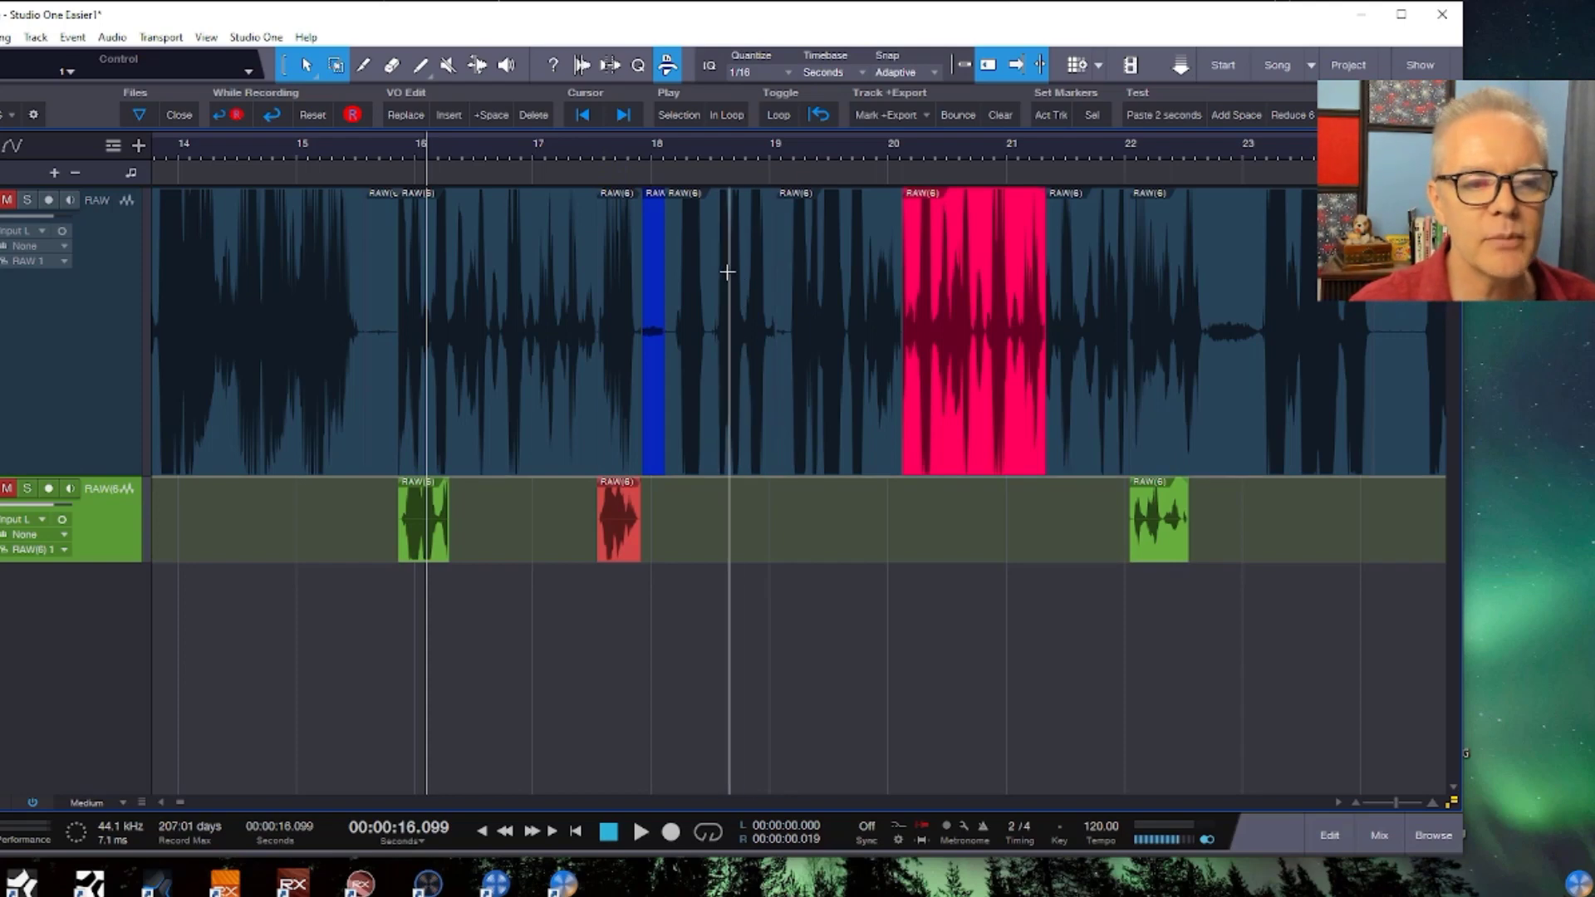
# Move the passage from about 18.51 to 19.09 s on the RAW track down to the green track.
pyautogui.moveTo(710, 268); pyautogui.dragTo(781, 303)
pyautogui.moveTo(744, 438); pyautogui.dragTo(740, 562)
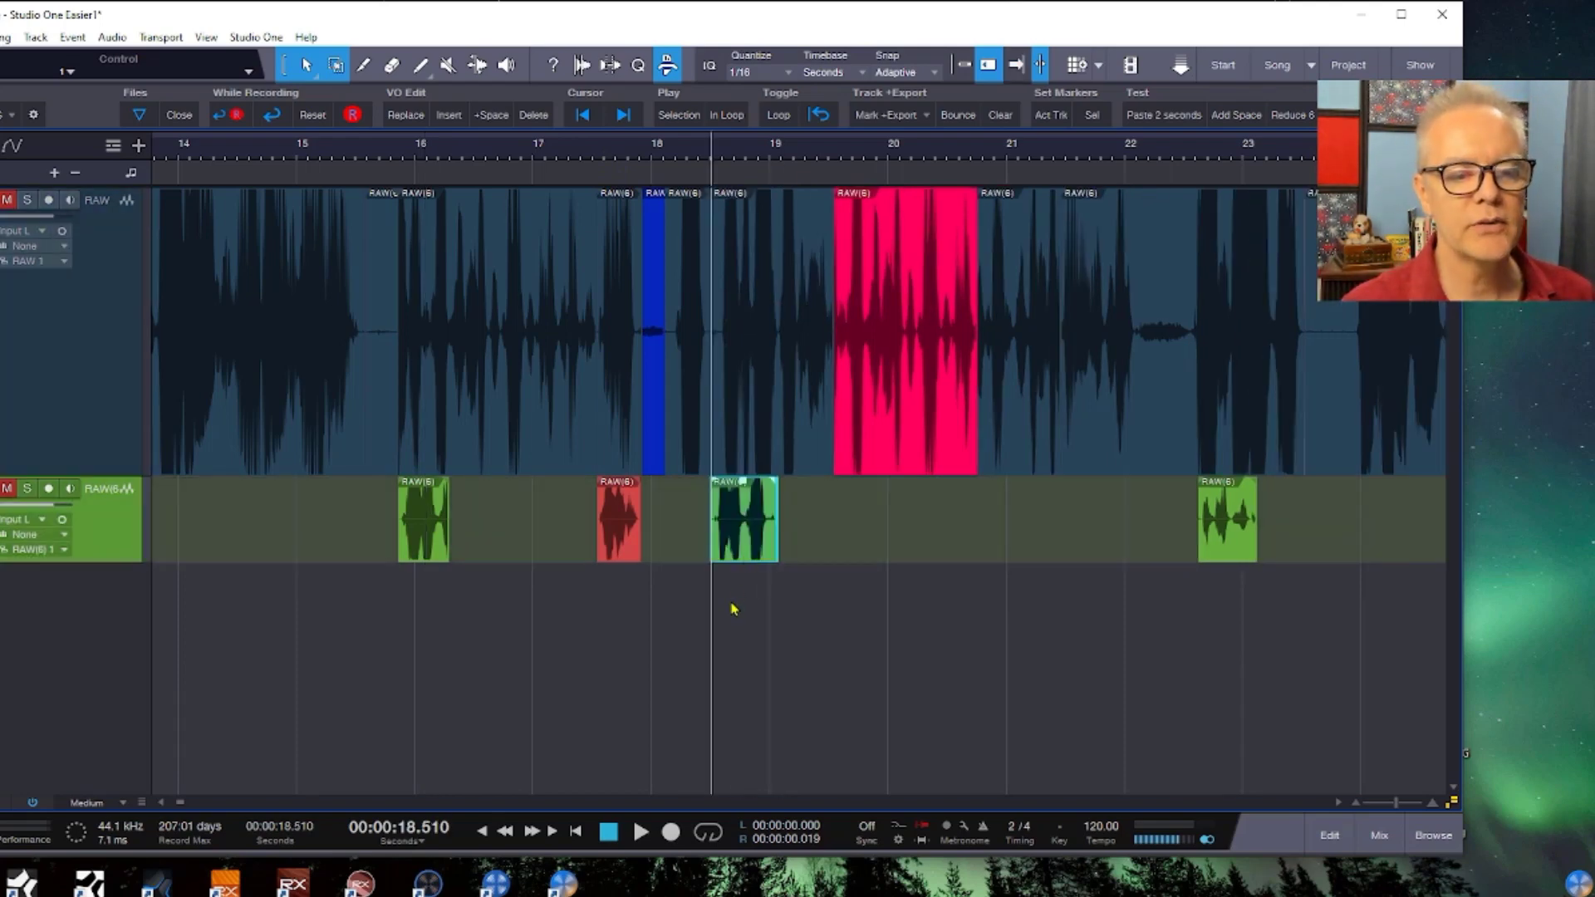
# Play the timeline from about 18.51 s, jump repeatedly between earlier and later points while playing, and stop it near 17.3 s.
pyautogui.press('space')
pyautogui.press('space')
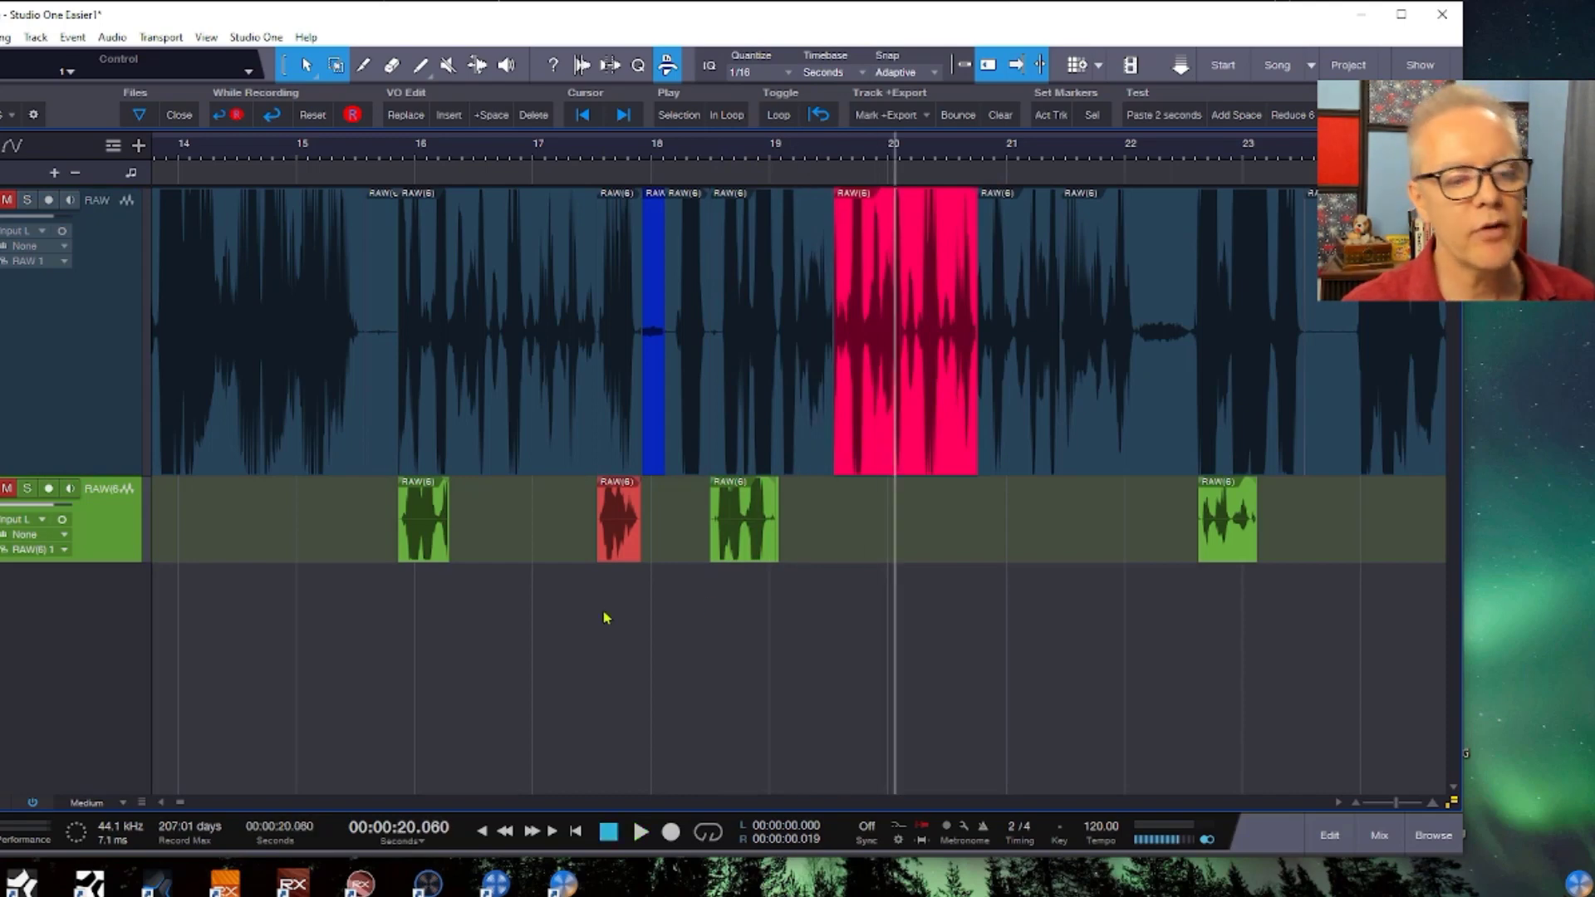
pyautogui.click(569, 611)
pyautogui.press('space')
pyautogui.click(1038, 642)
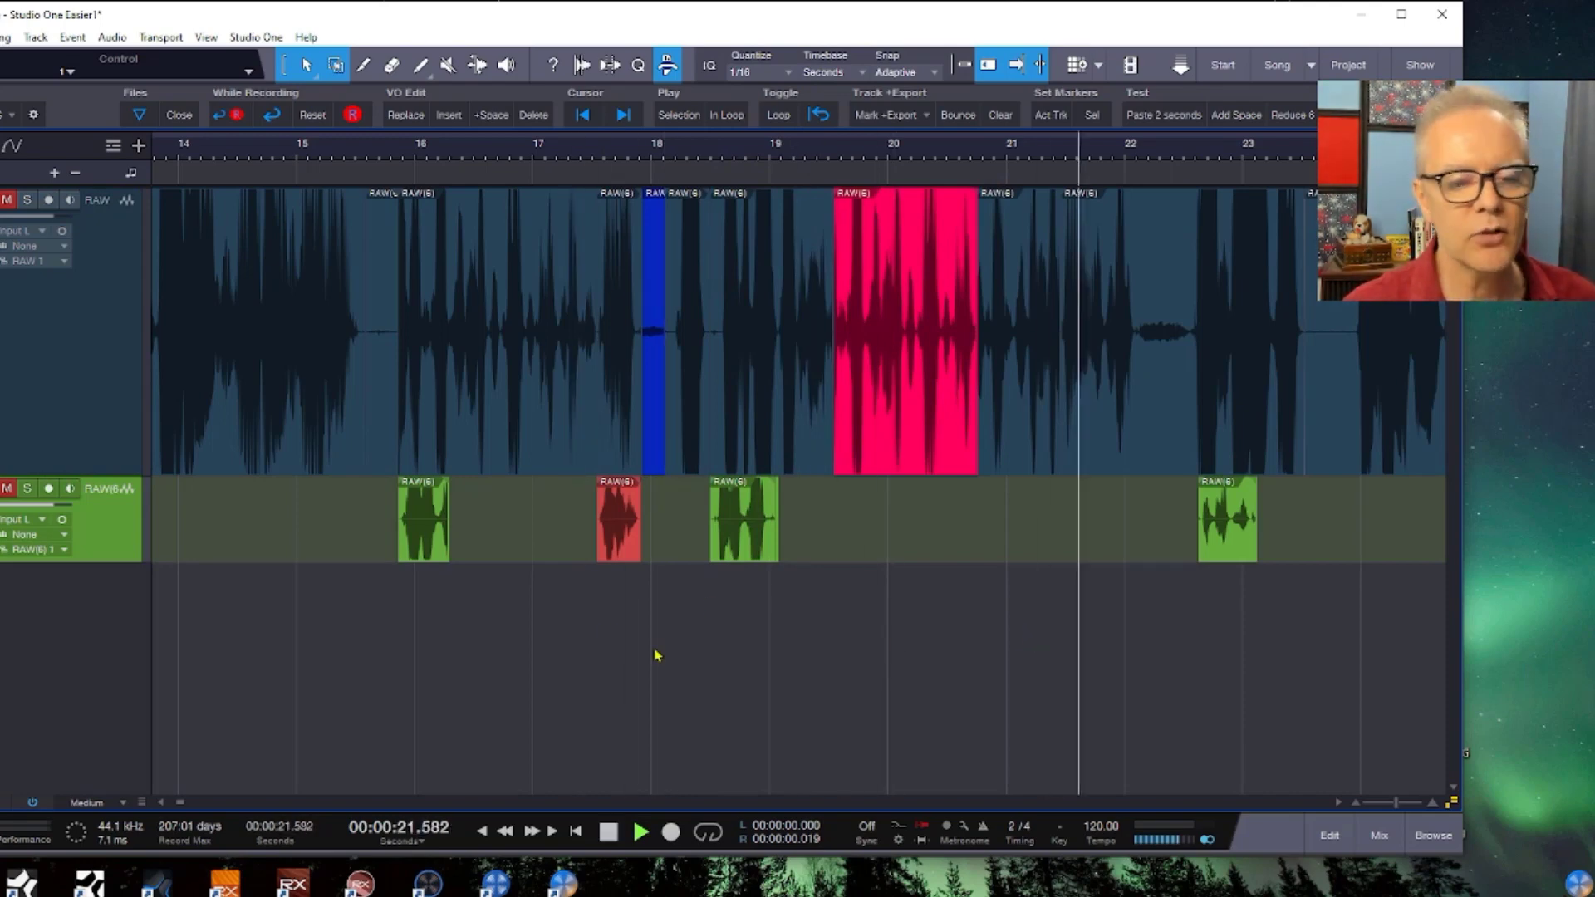
pyautogui.click(336, 652)
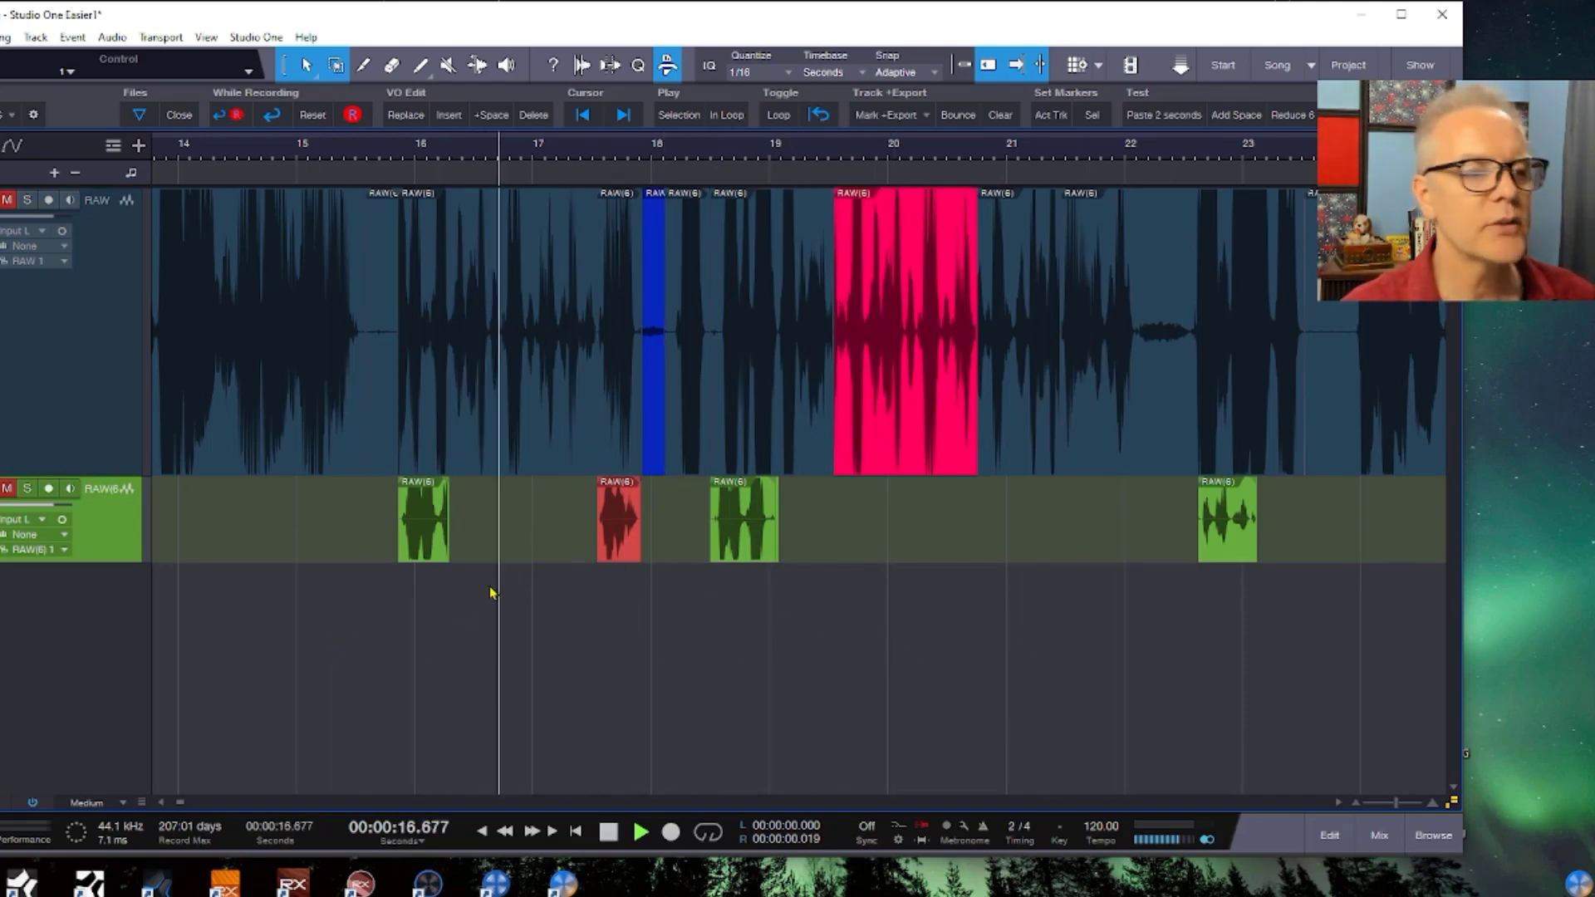
pyautogui.click(428, 614)
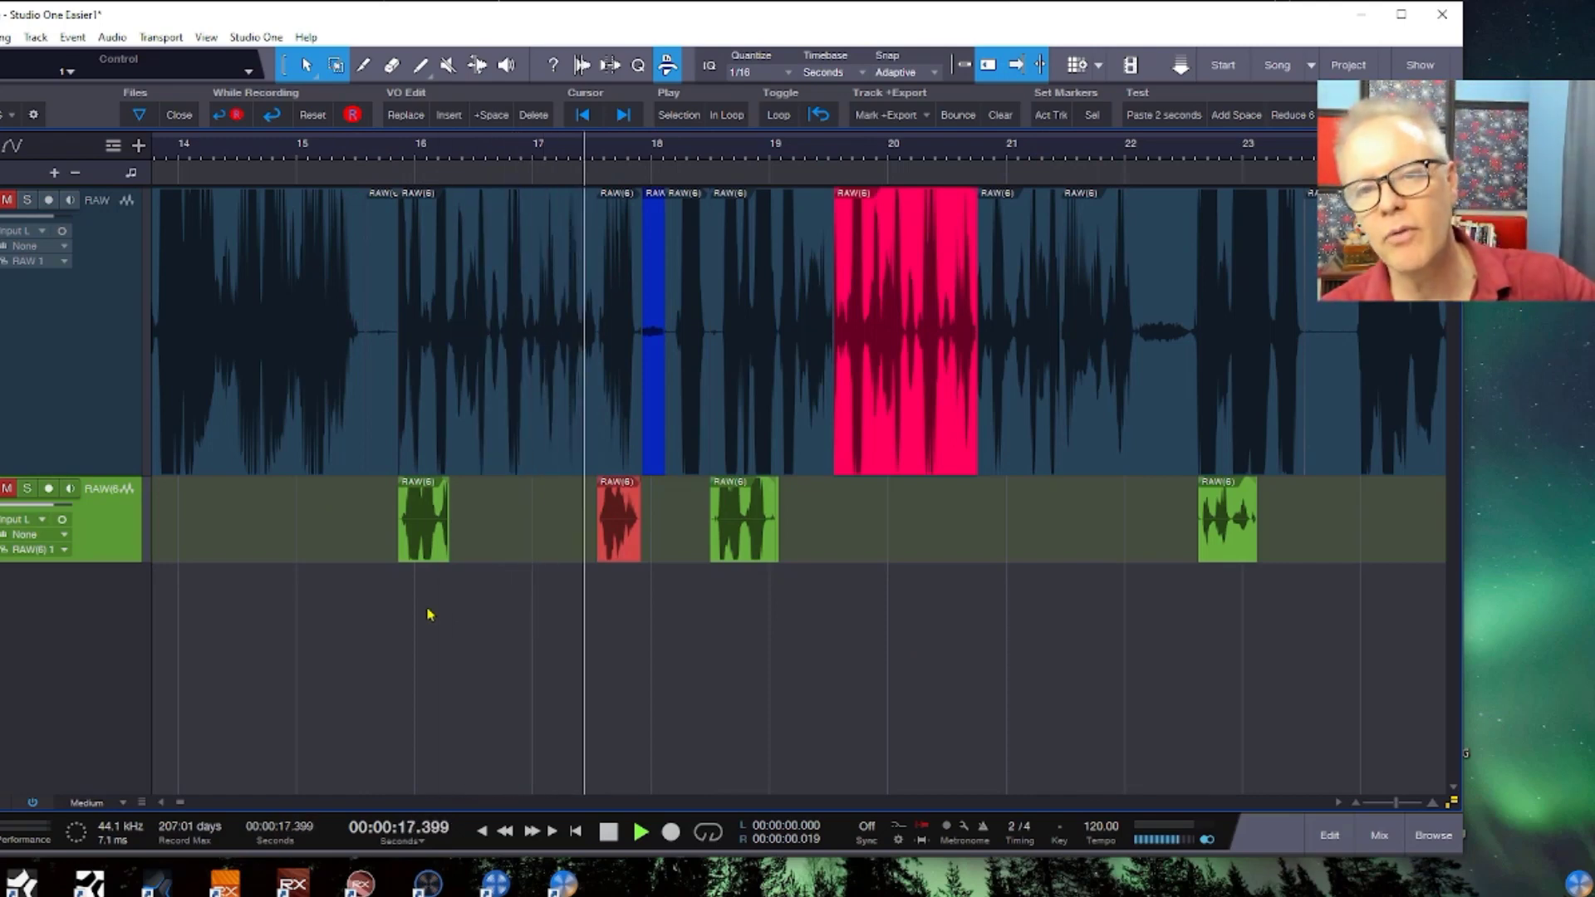
pyautogui.click(428, 613)
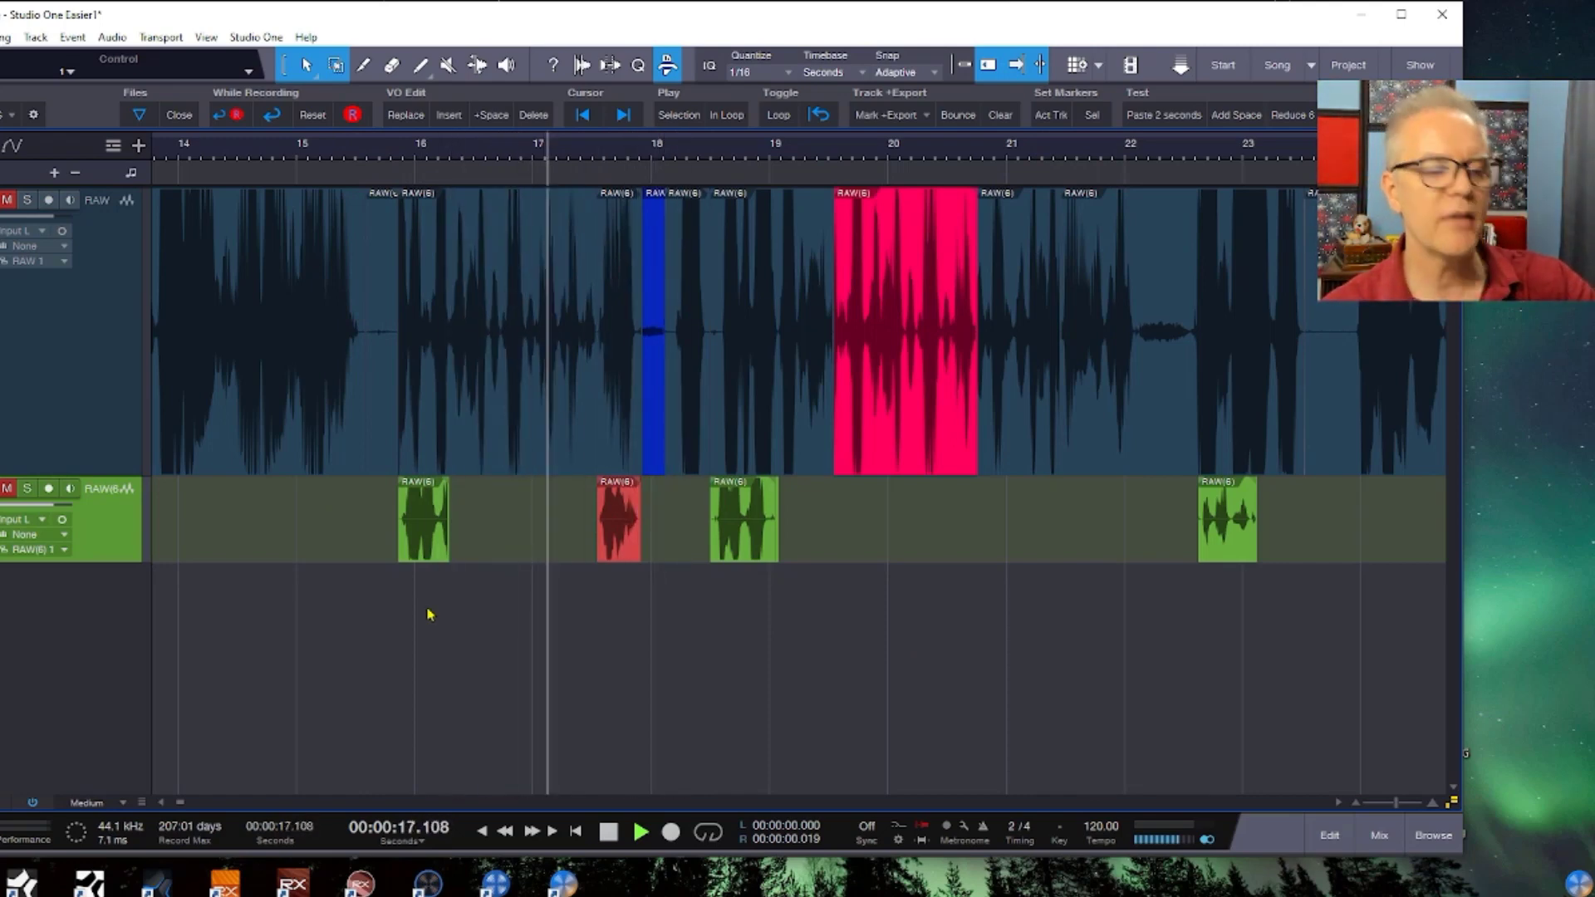
pyautogui.click(428, 613)
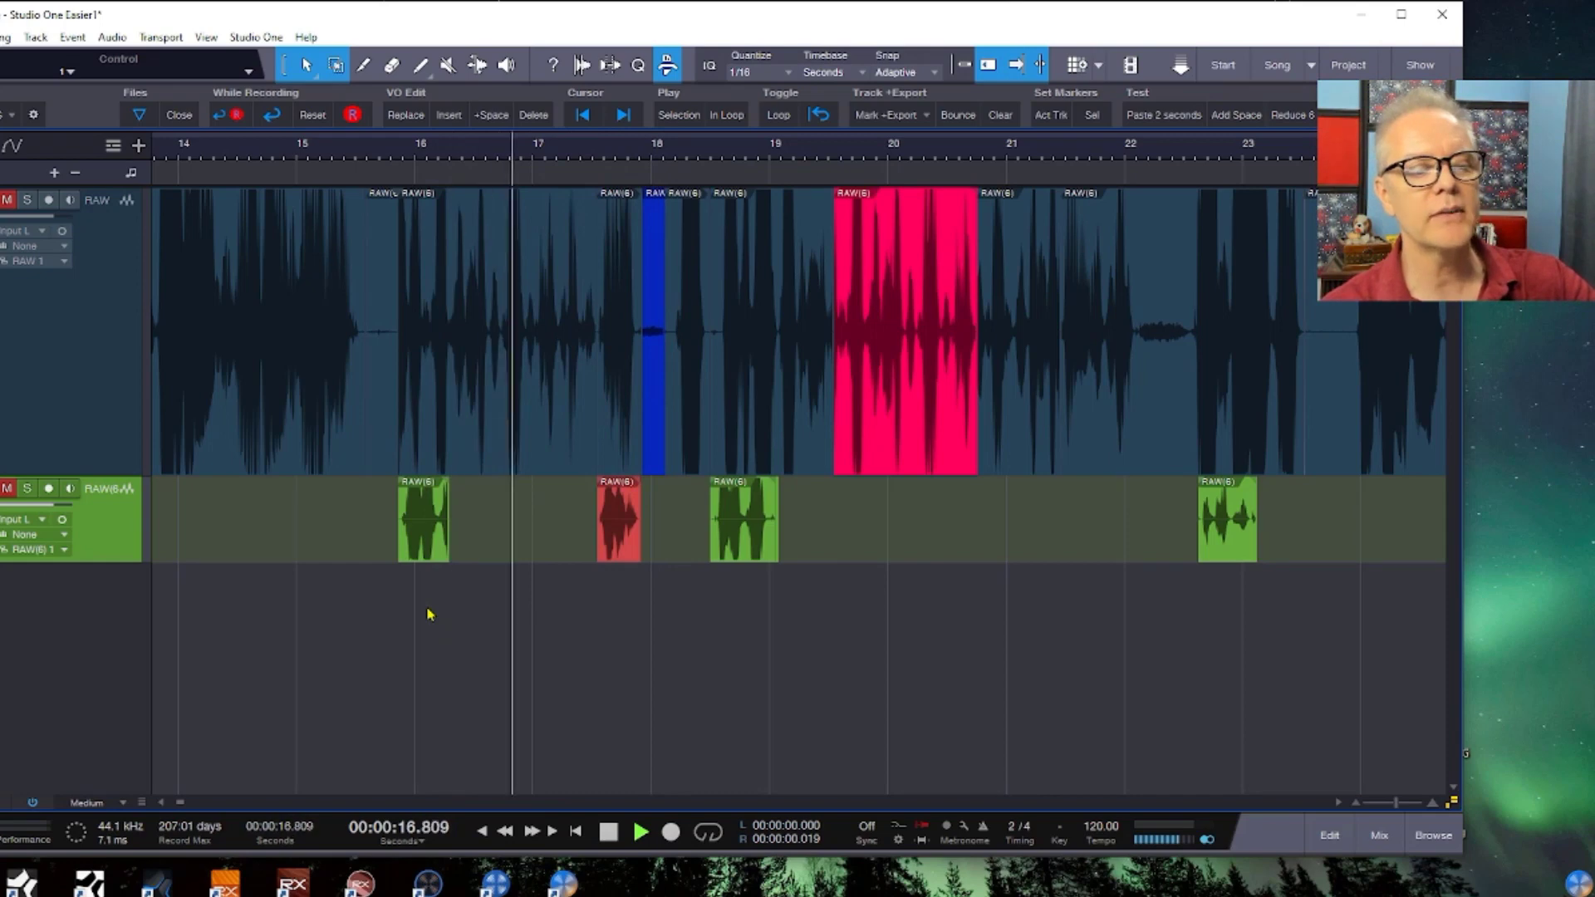
pyautogui.click(428, 614)
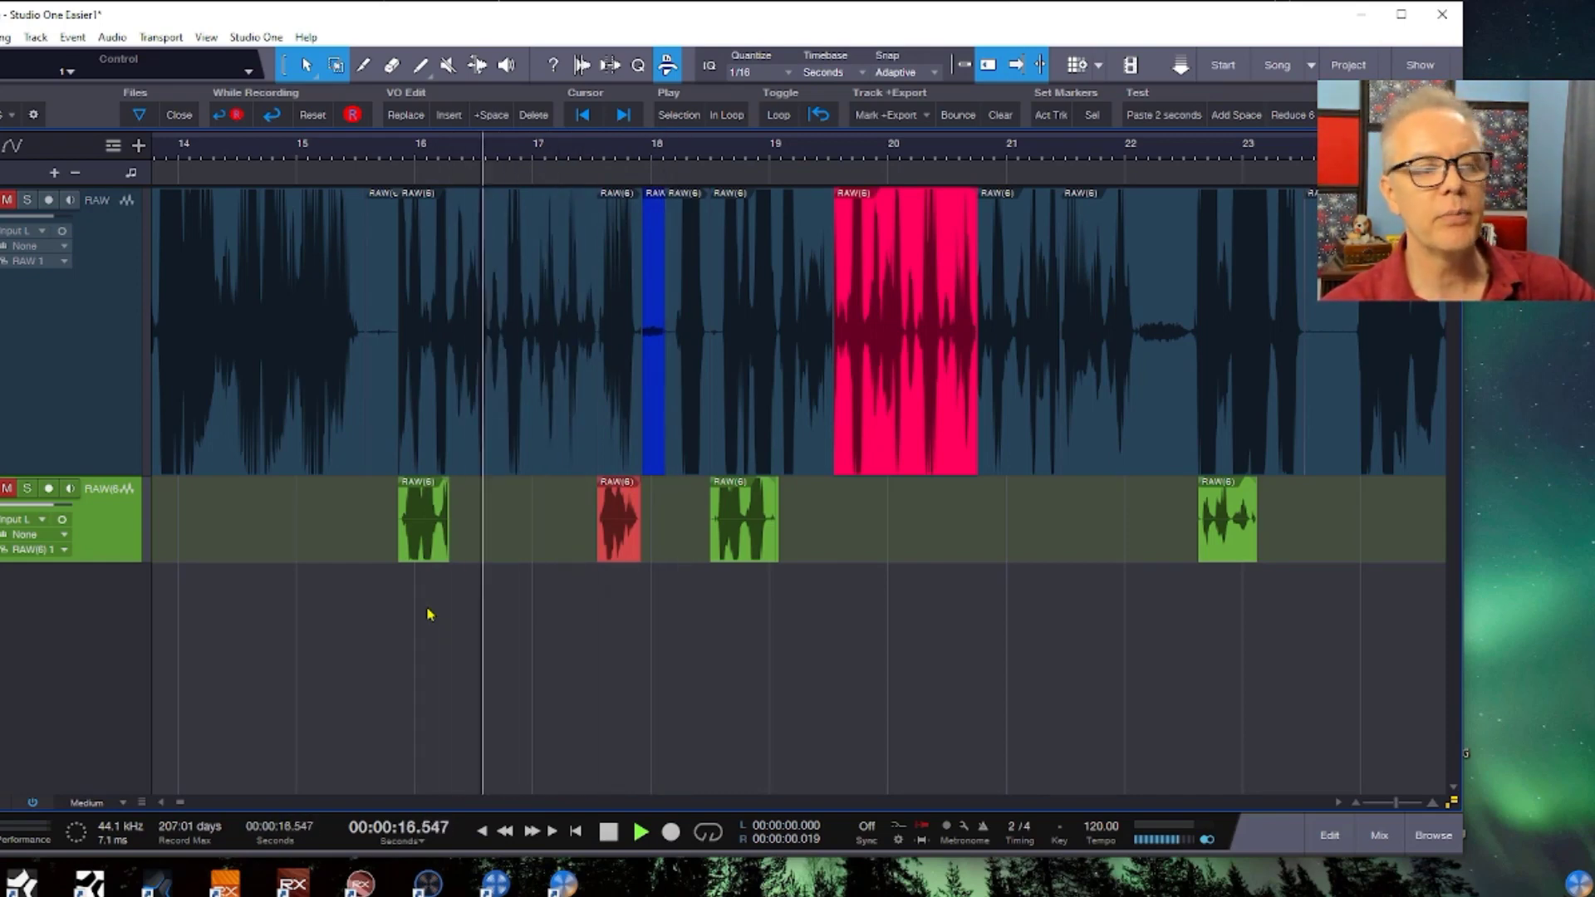
pyautogui.click(428, 614)
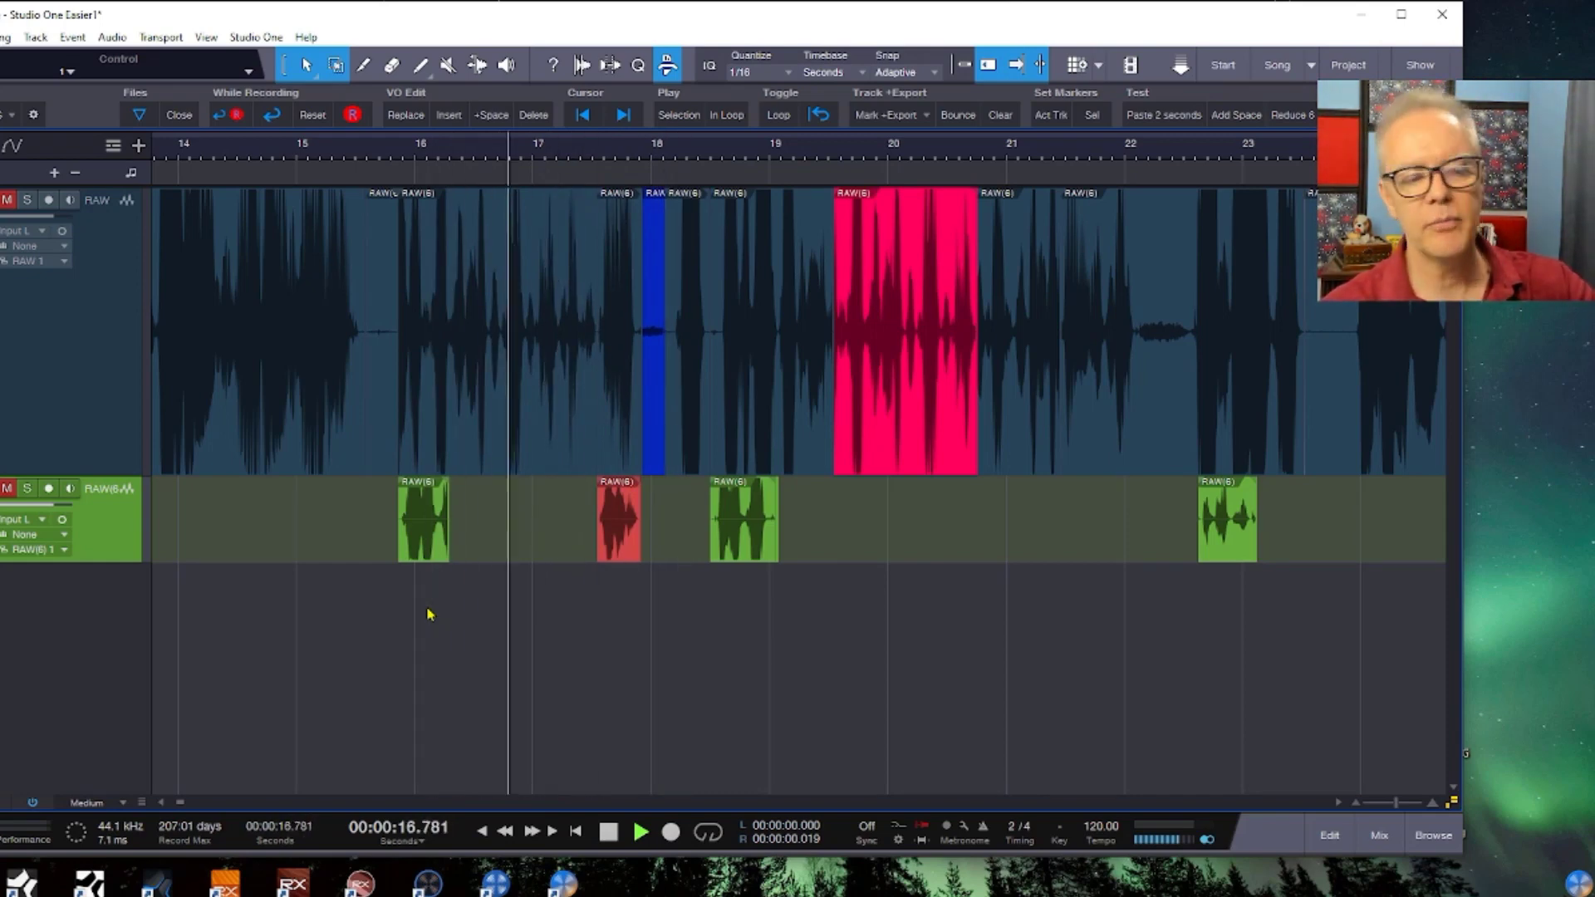
pyautogui.click(428, 614)
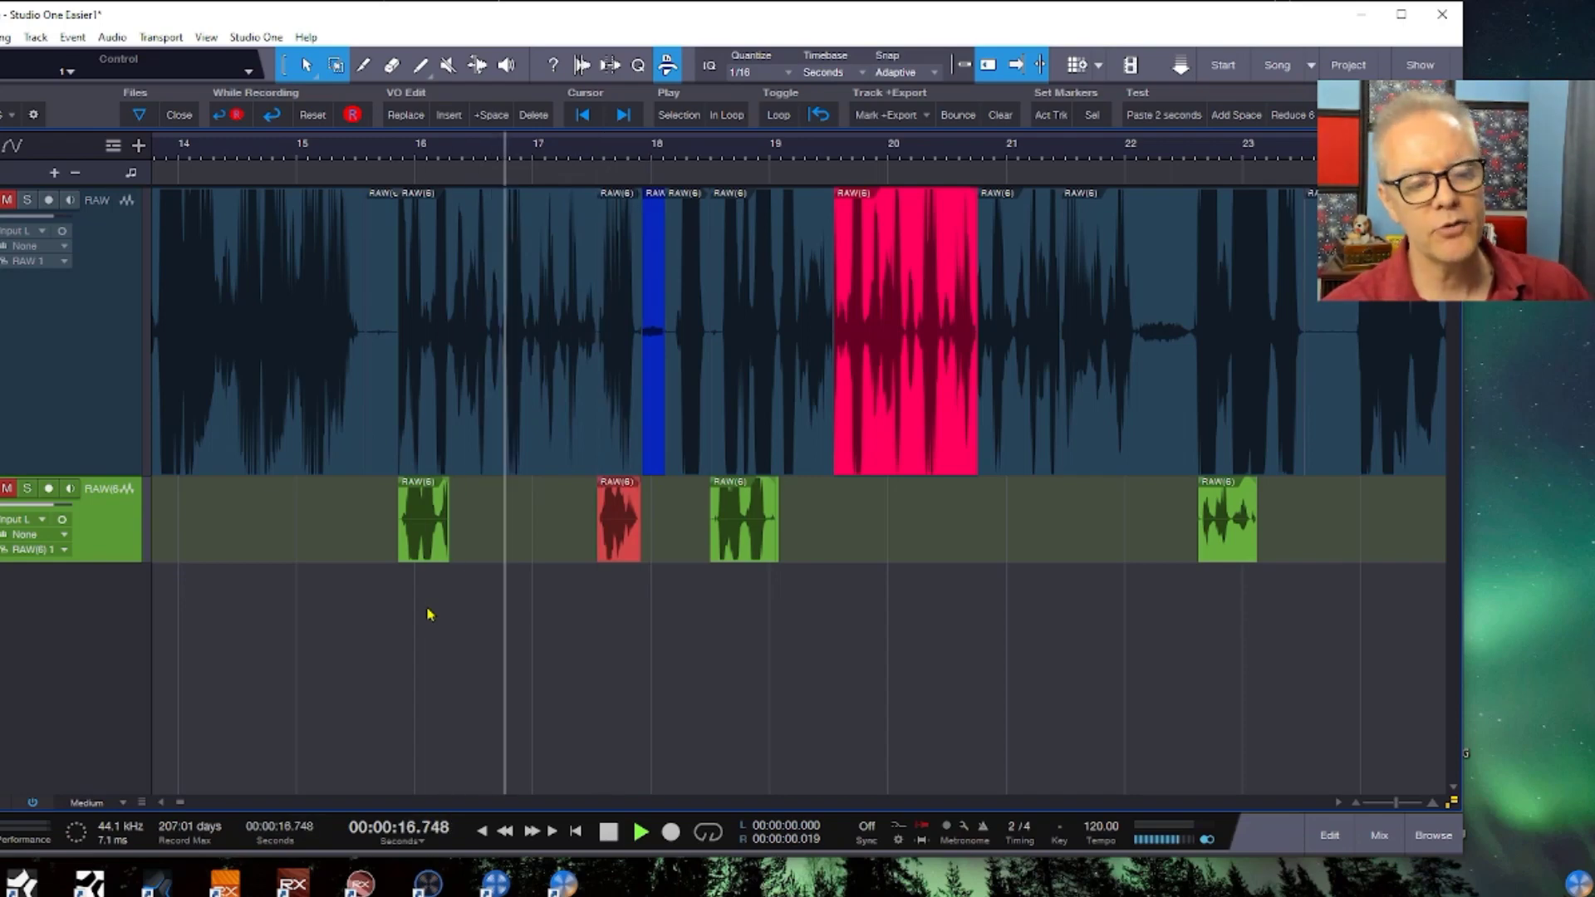
pyautogui.press('space')
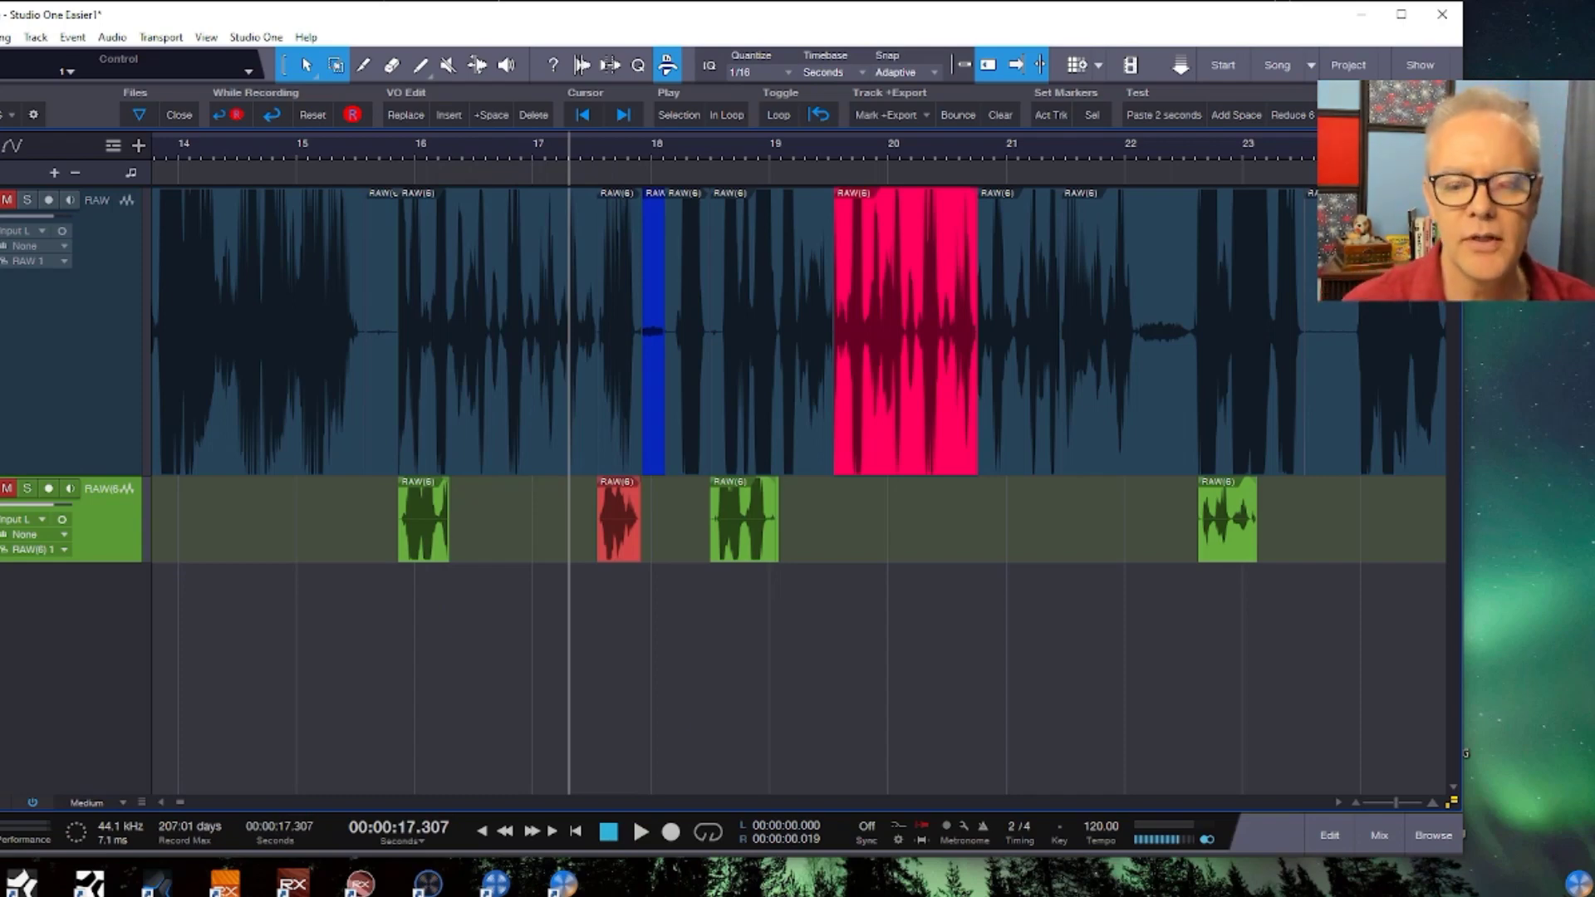
# Scale the displayed waveforms down to normal height and select the large pink passage on the RAW track.
pyautogui.moveTo(1452, 802); pyautogui.dragTo(1452, 882)
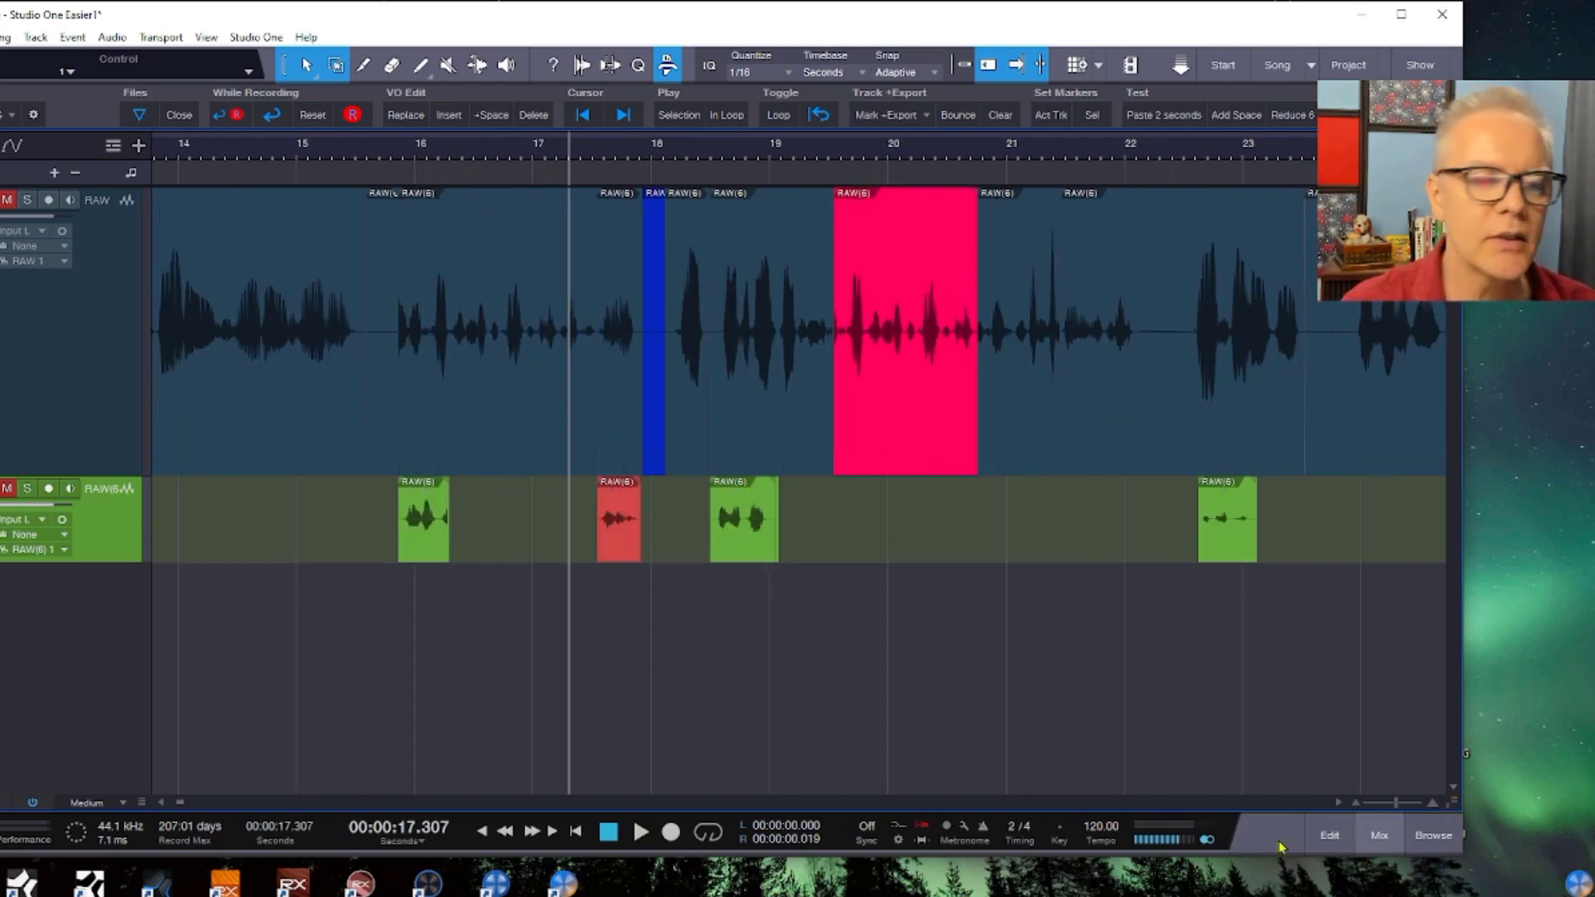
pyautogui.click(918, 372)
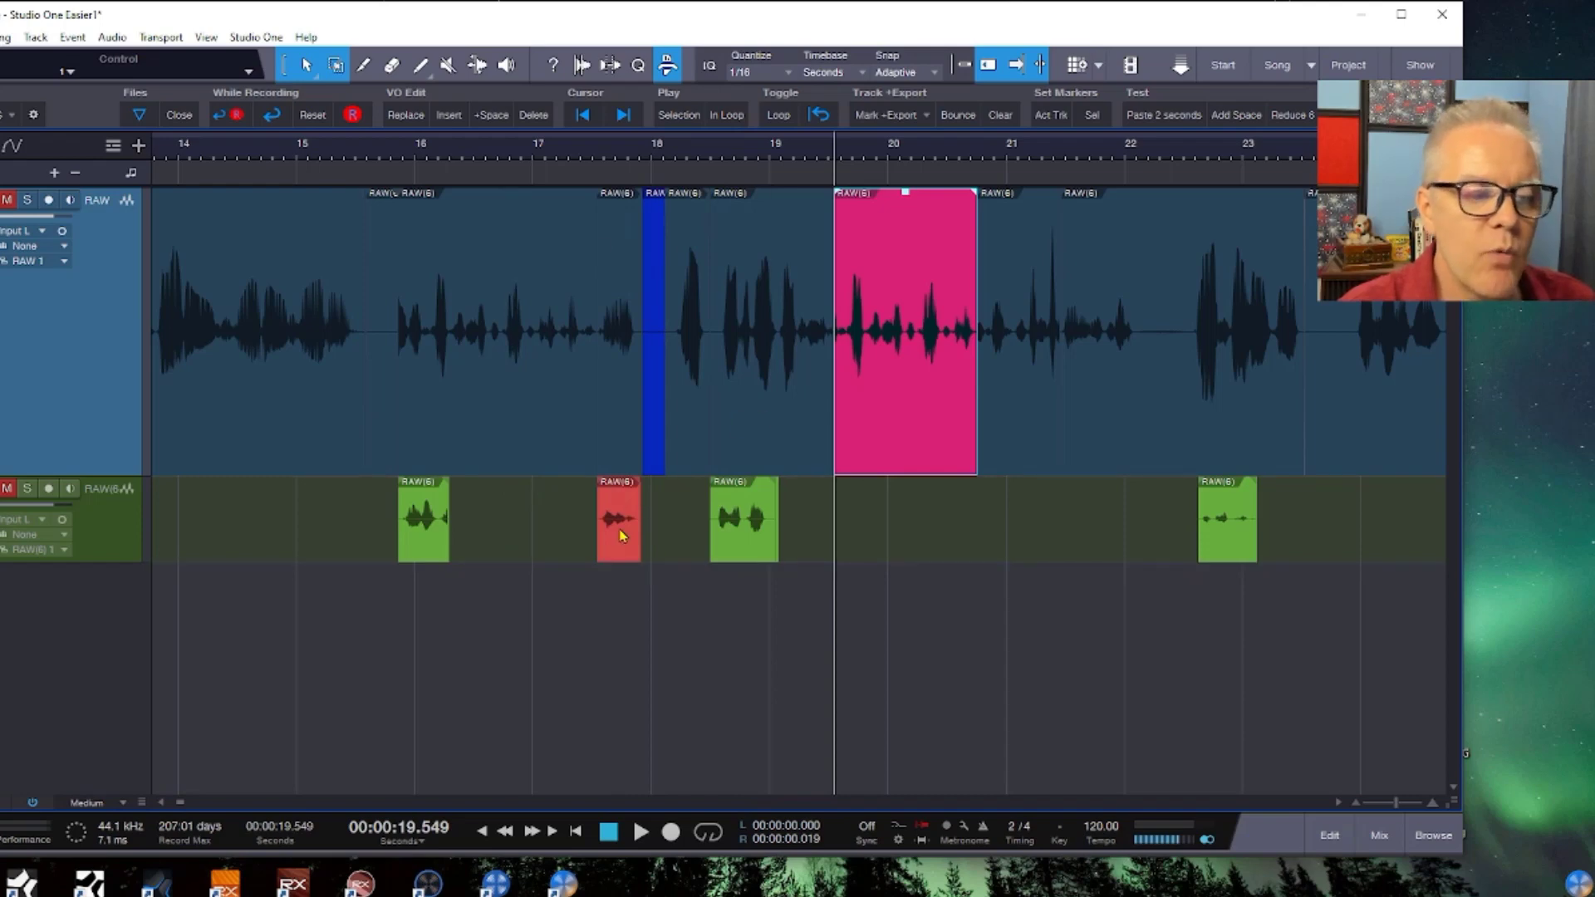
# Try to move the small red passage up from the green track, and undo edits until it is back on RAW at about 17.55 s.
pyautogui.moveTo(621, 534); pyautogui.dragTo(625, 400)
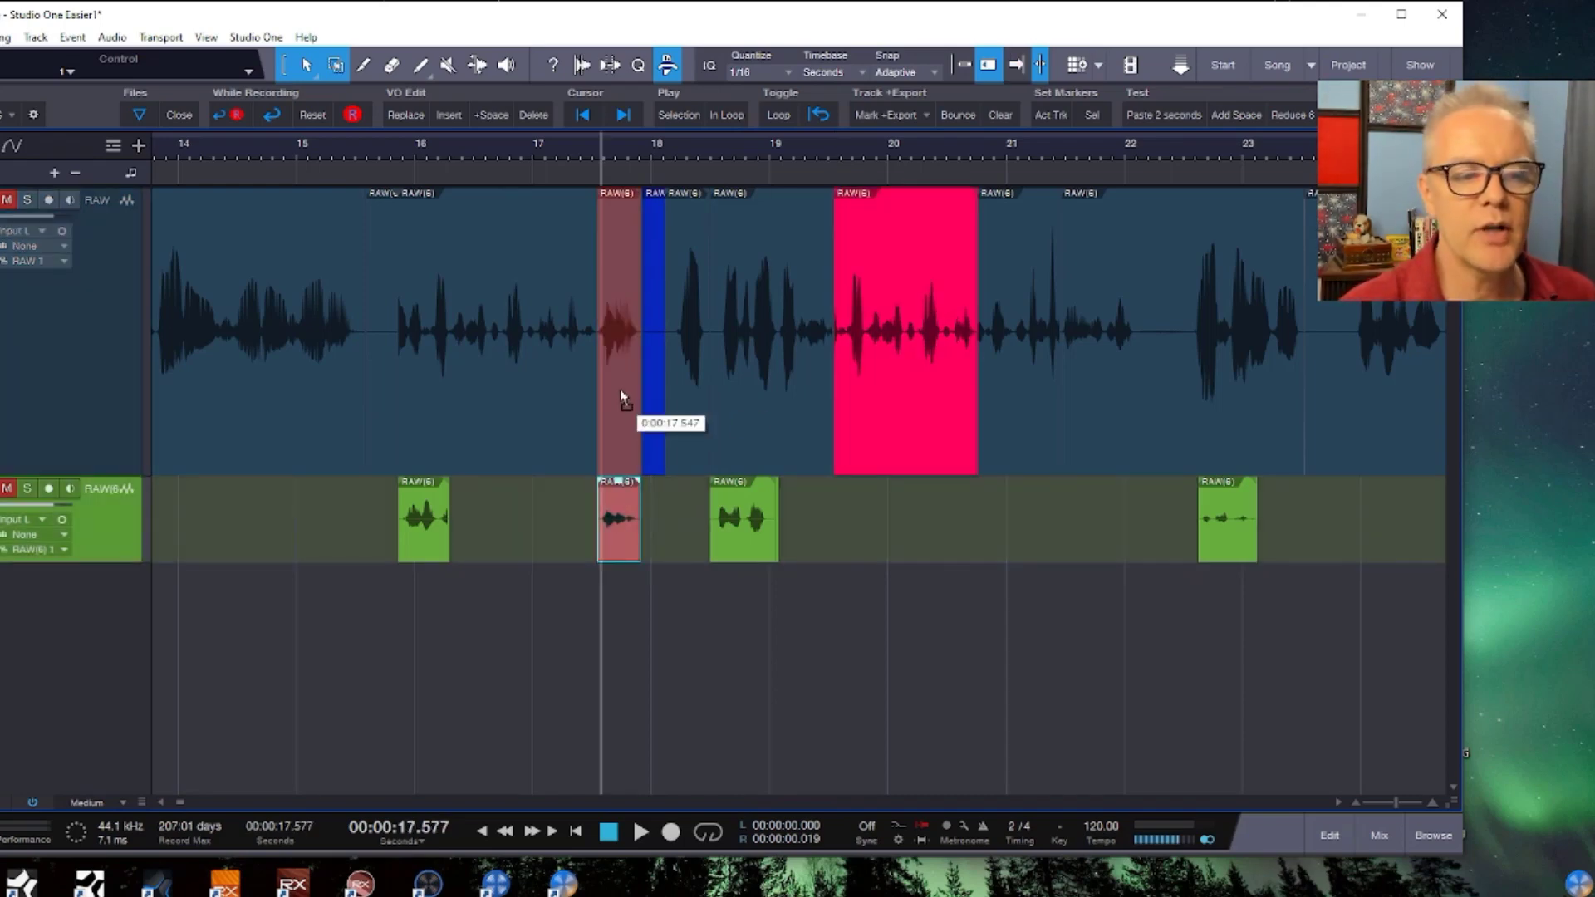
pyautogui.moveTo(625, 401); pyautogui.dragTo(592, 459)
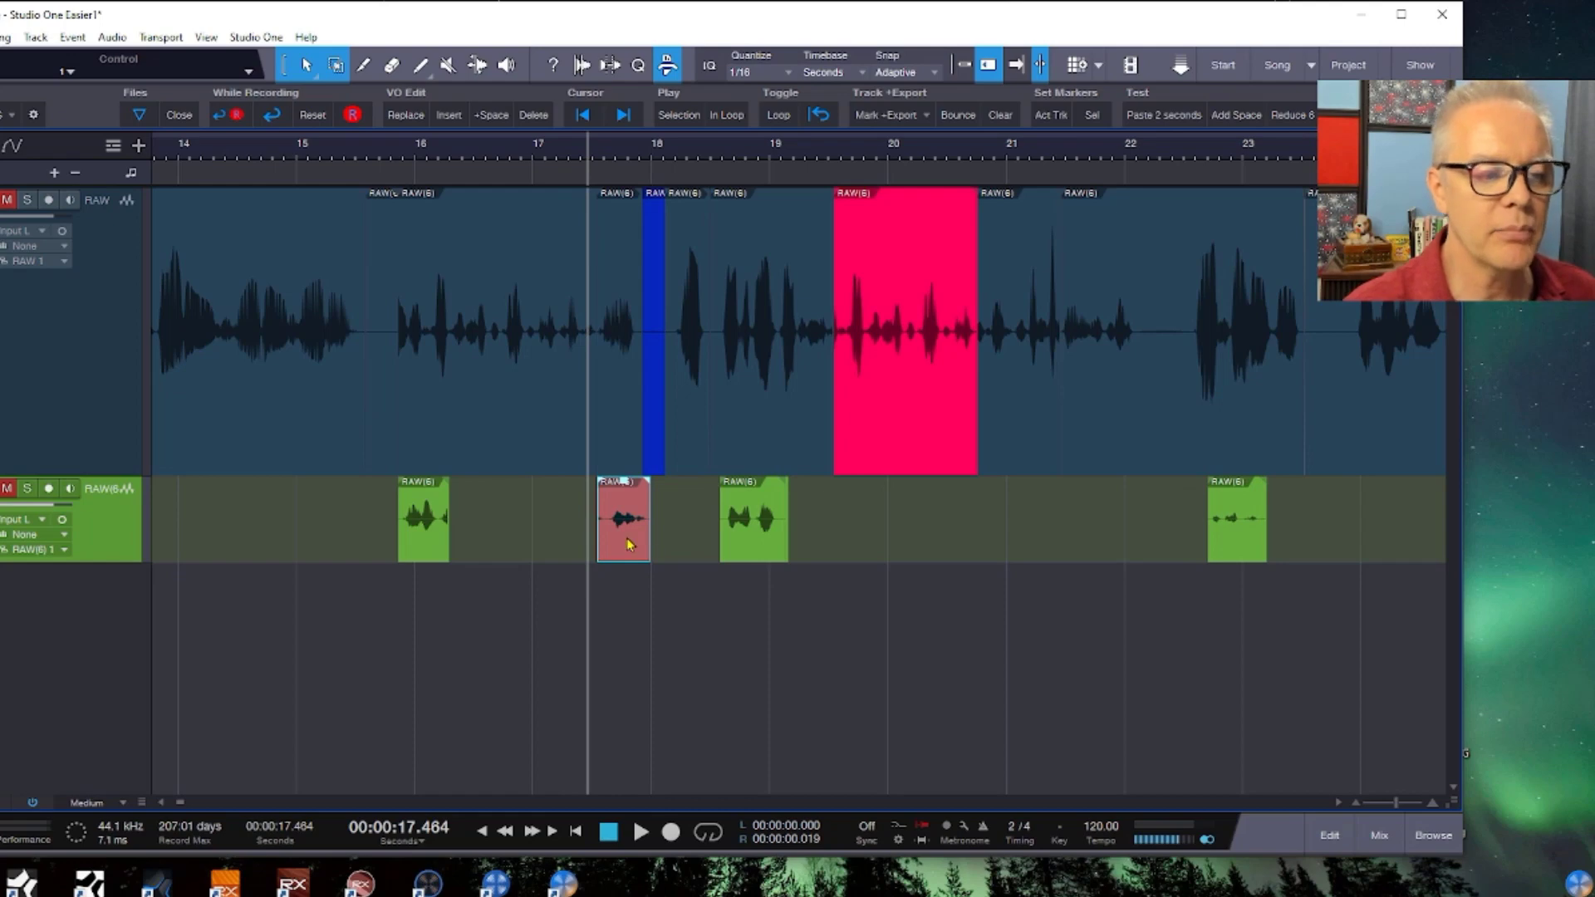
pyautogui.hotkey('ctrl', 'z')
pyautogui.hotkey('ctrl', 'z')
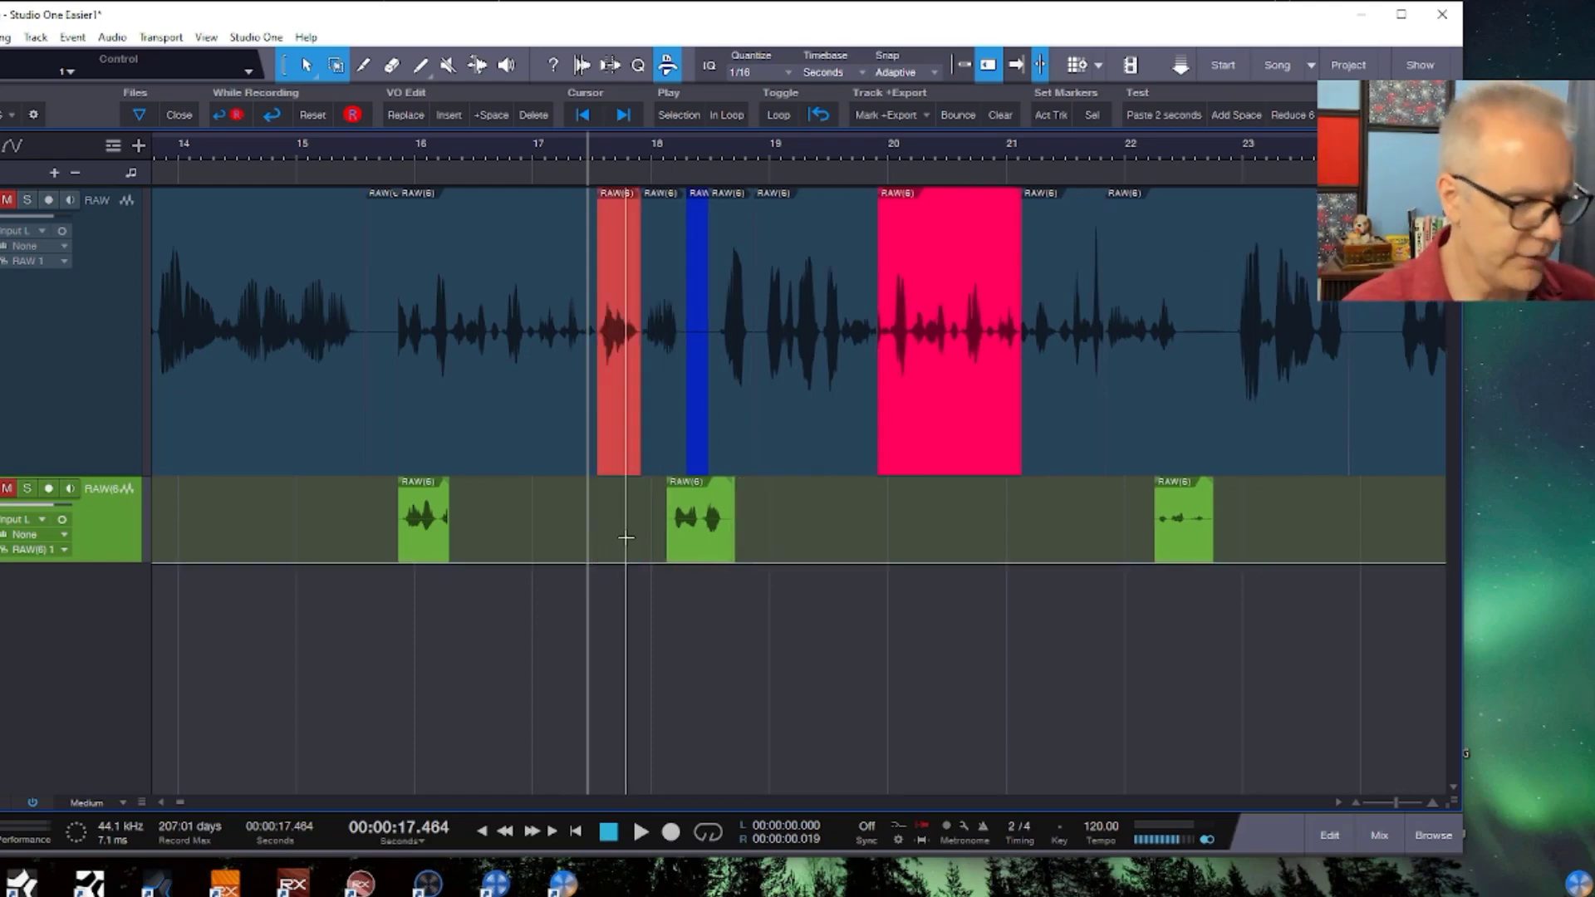
pyautogui.moveTo(618, 424)
pyautogui.mouseDown()
pyautogui.moveTo(608, 510)
pyautogui.moveTo(627, 426)
pyautogui.mouseUp()
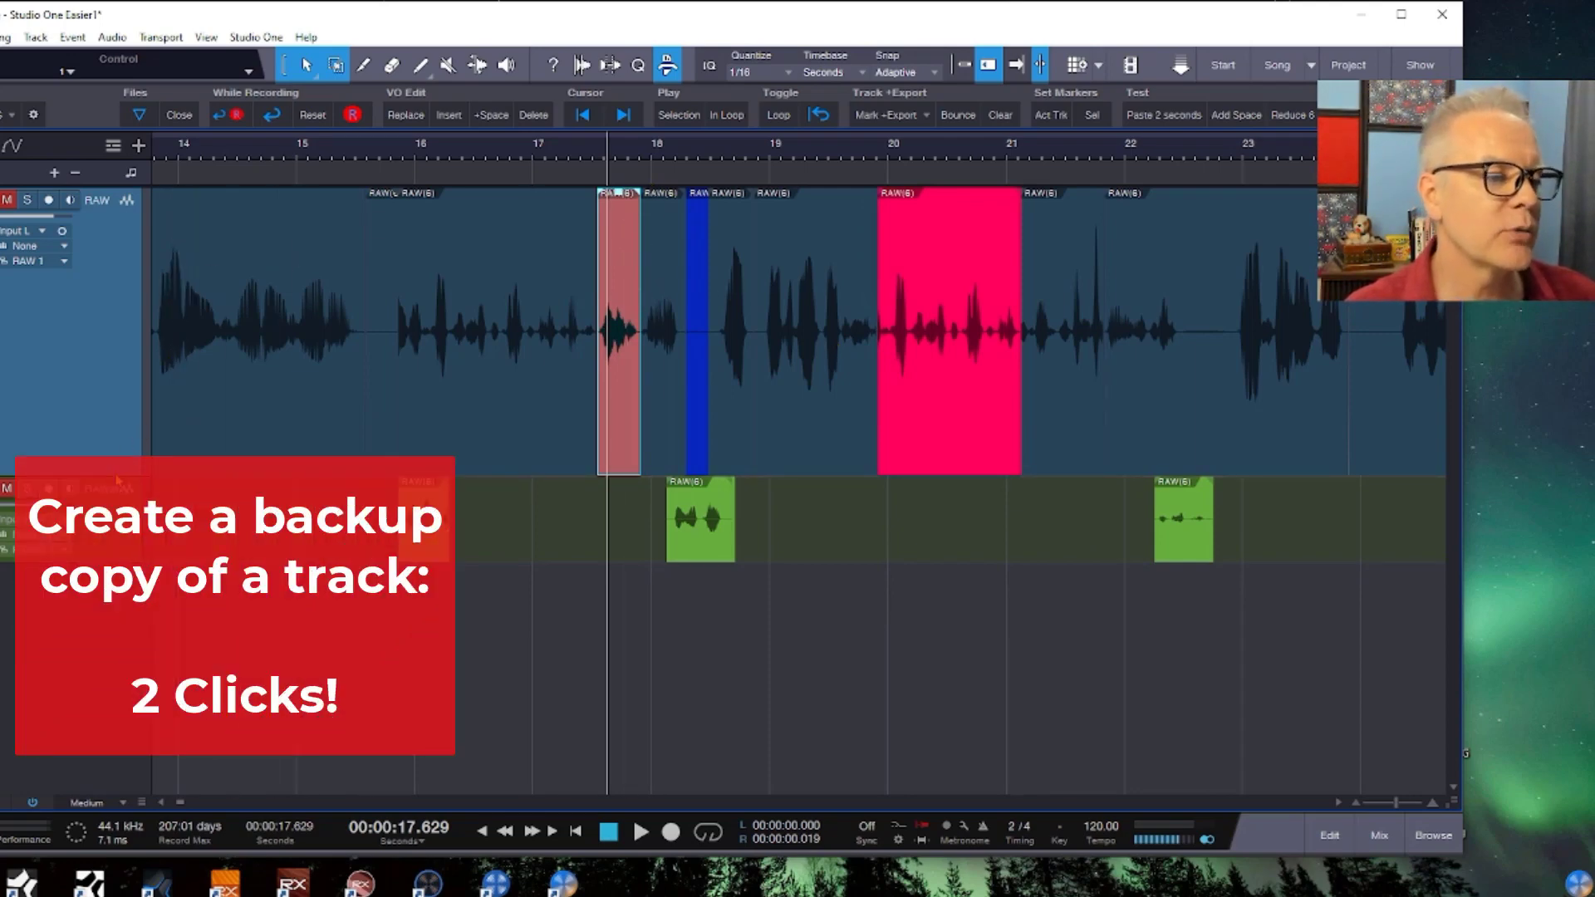
# Make a complete duplicate of the RAW track as a backup, and shrink the original track to minimum height.
pyautogui.rightClick(113, 253)
pyautogui.click(158, 386)
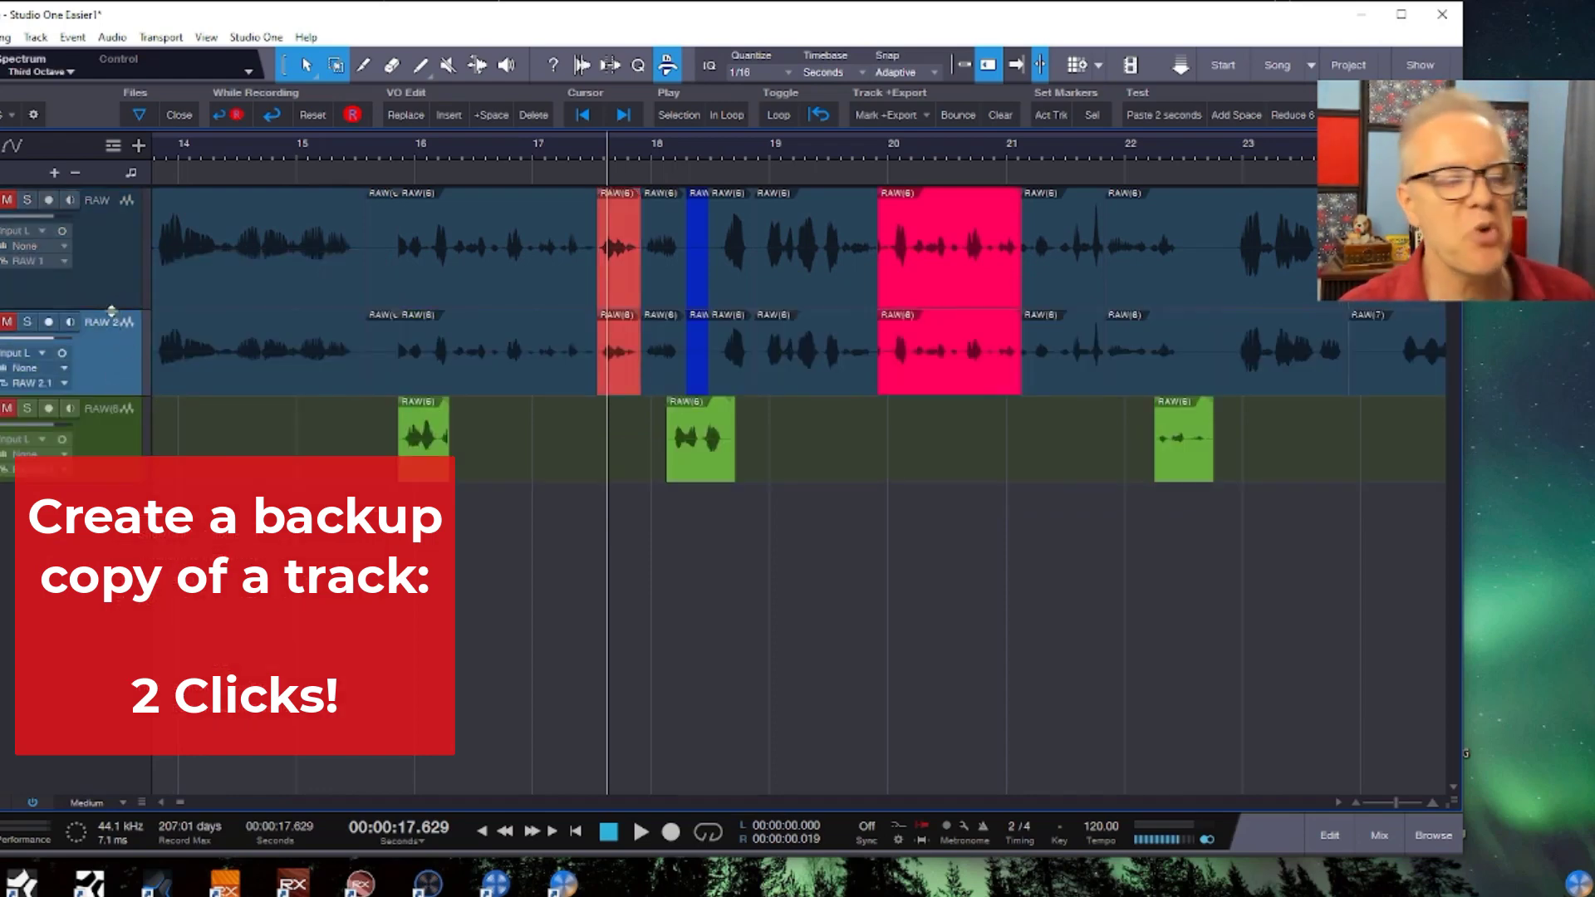
pyautogui.moveTo(103, 313); pyautogui.dragTo(114, 211)
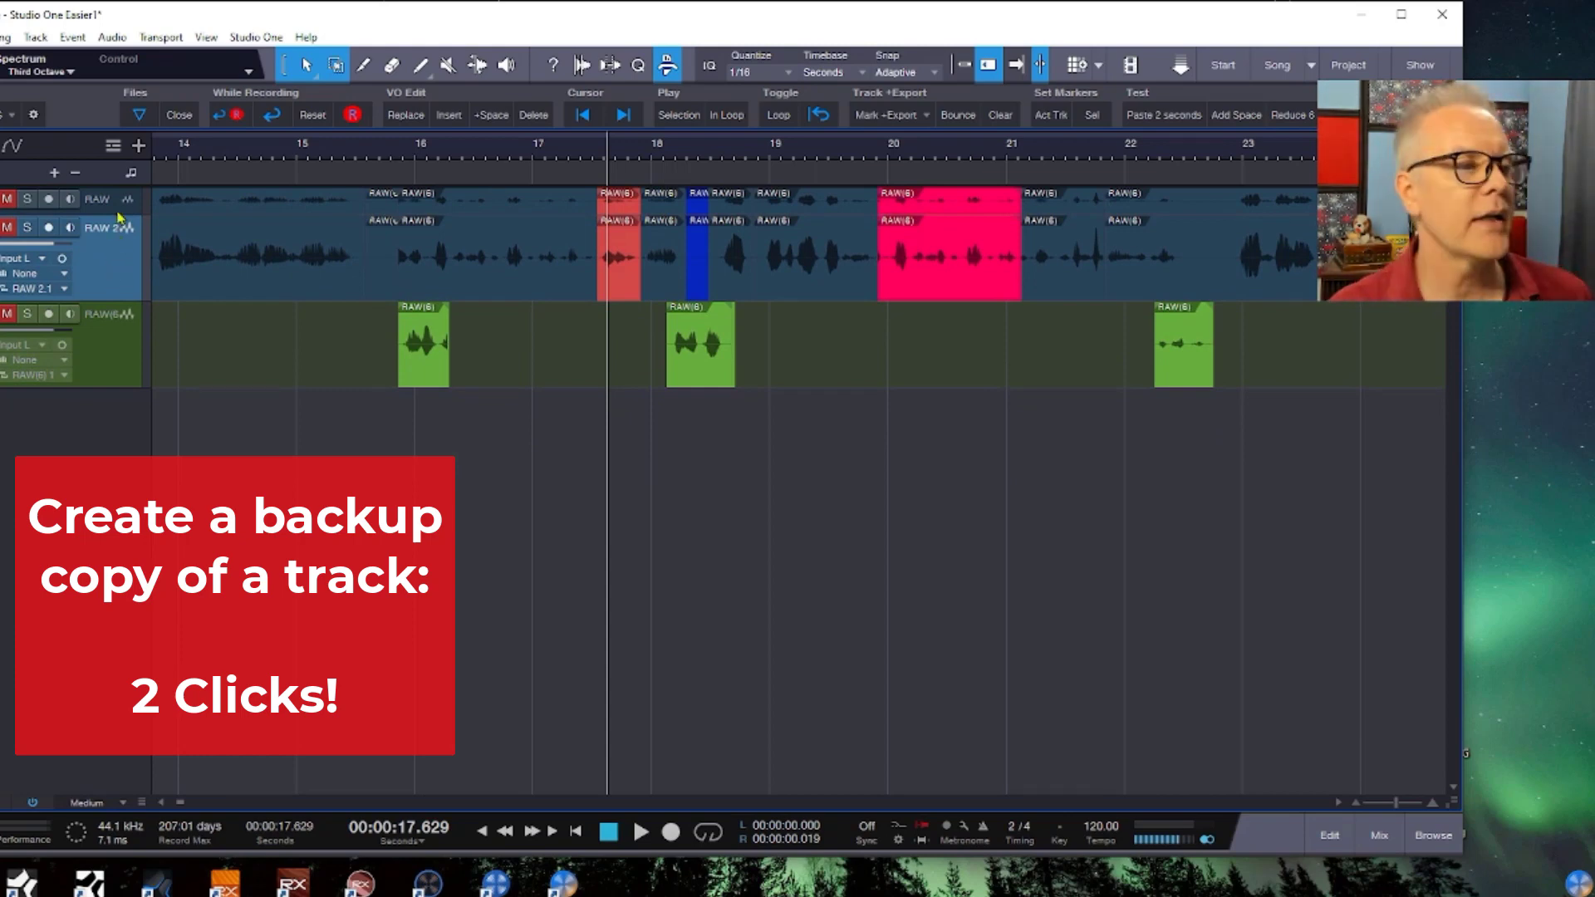
pyautogui.moveTo(116, 215); pyautogui.dragTo(118, 199)
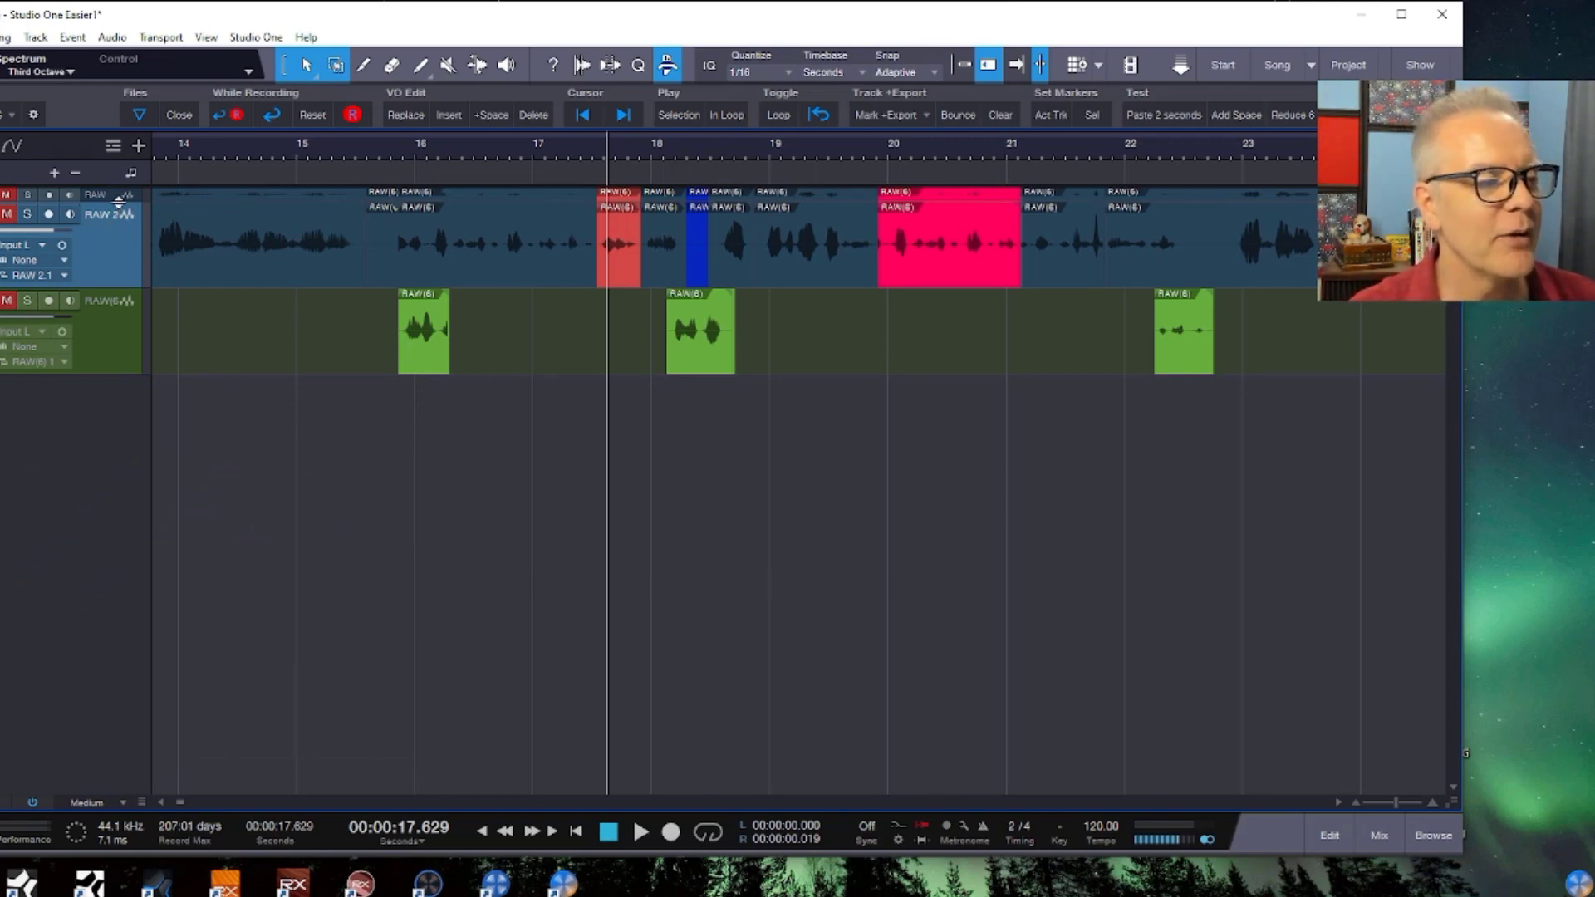
# Enlarge the original RAW track to about the height of its duplicate and lock the track.
pyautogui.moveTo(120, 201); pyautogui.dragTo(100, 265)
pyautogui.rightClick(92, 248)
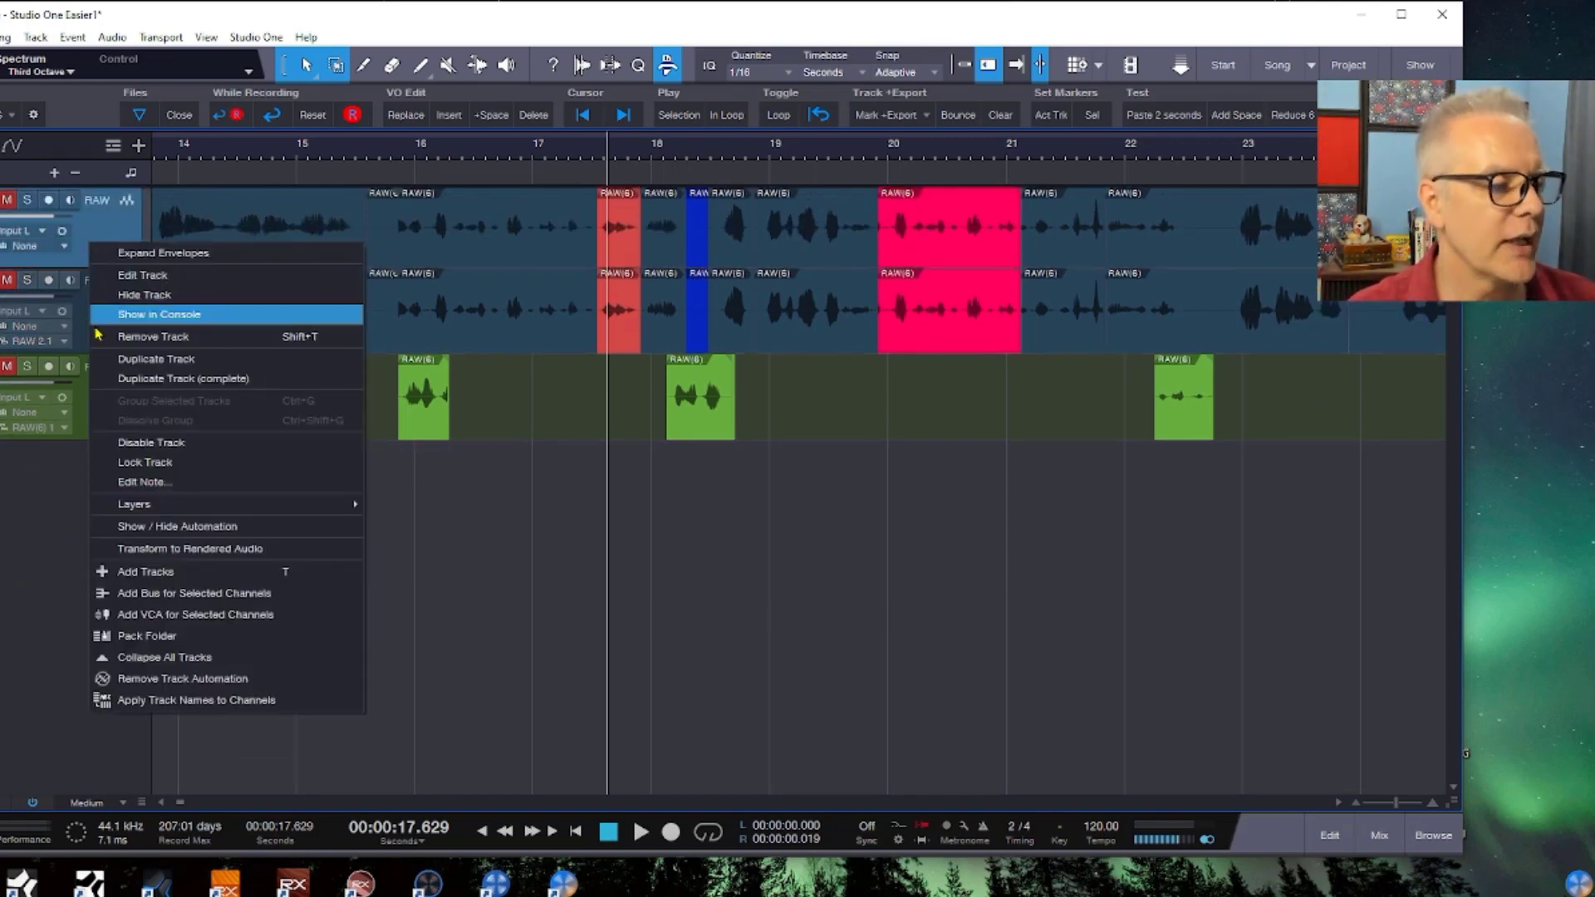
pyautogui.click(154, 468)
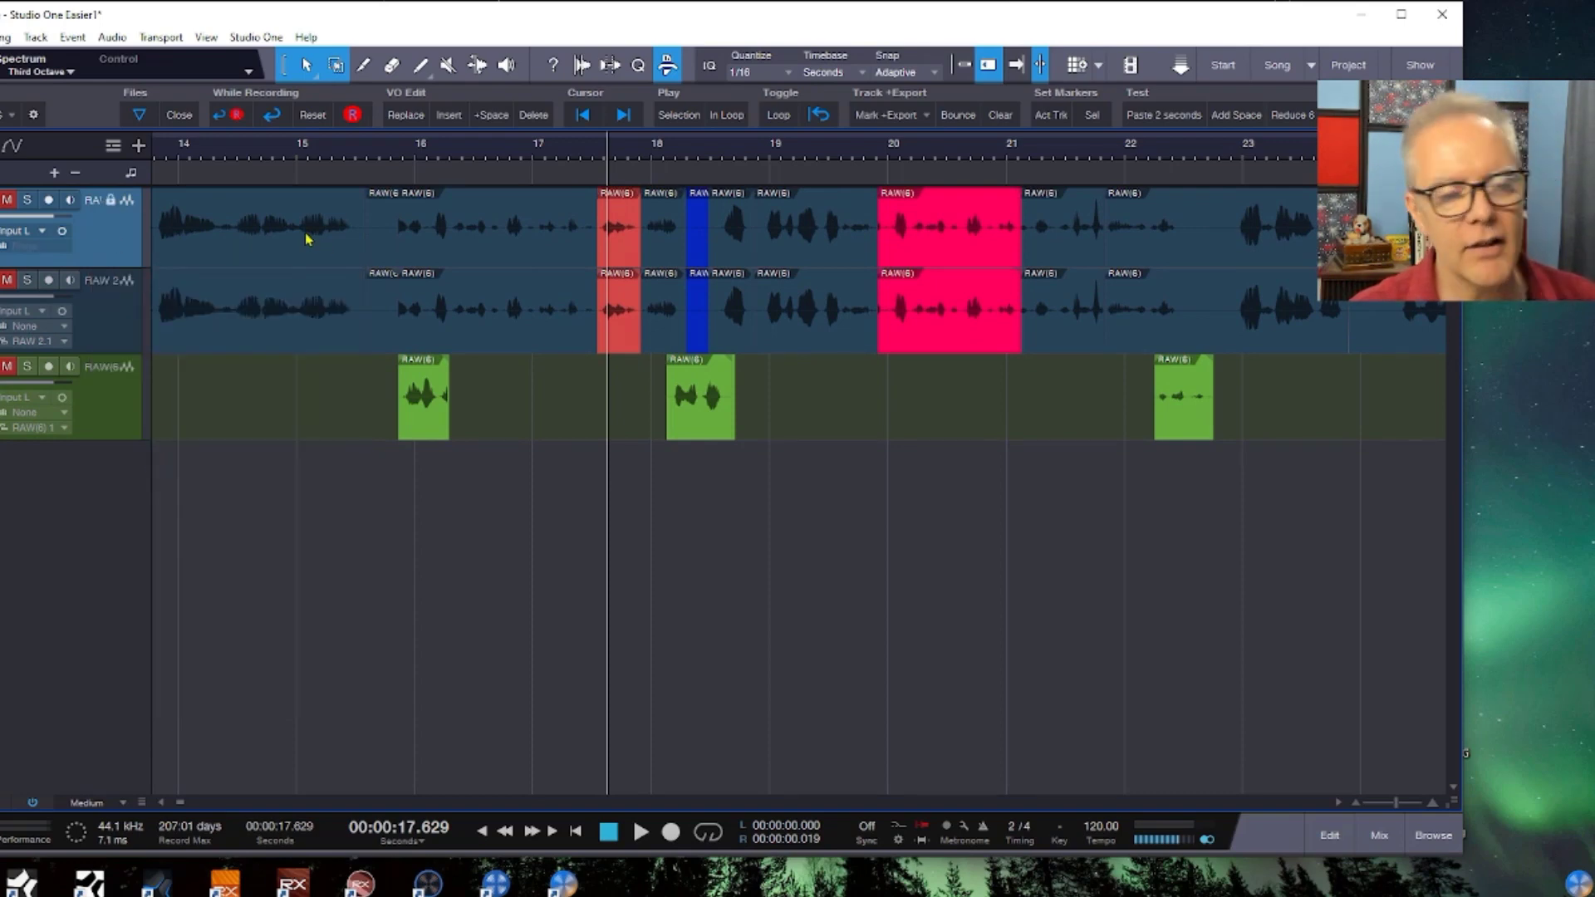
# Test the lock by trying to move several events on the original RAW track, and unlock the track.
pyautogui.moveTo(296, 236); pyautogui.dragTo(707, 267)
pyautogui.moveTo(863, 255); pyautogui.dragTo(1165, 259)
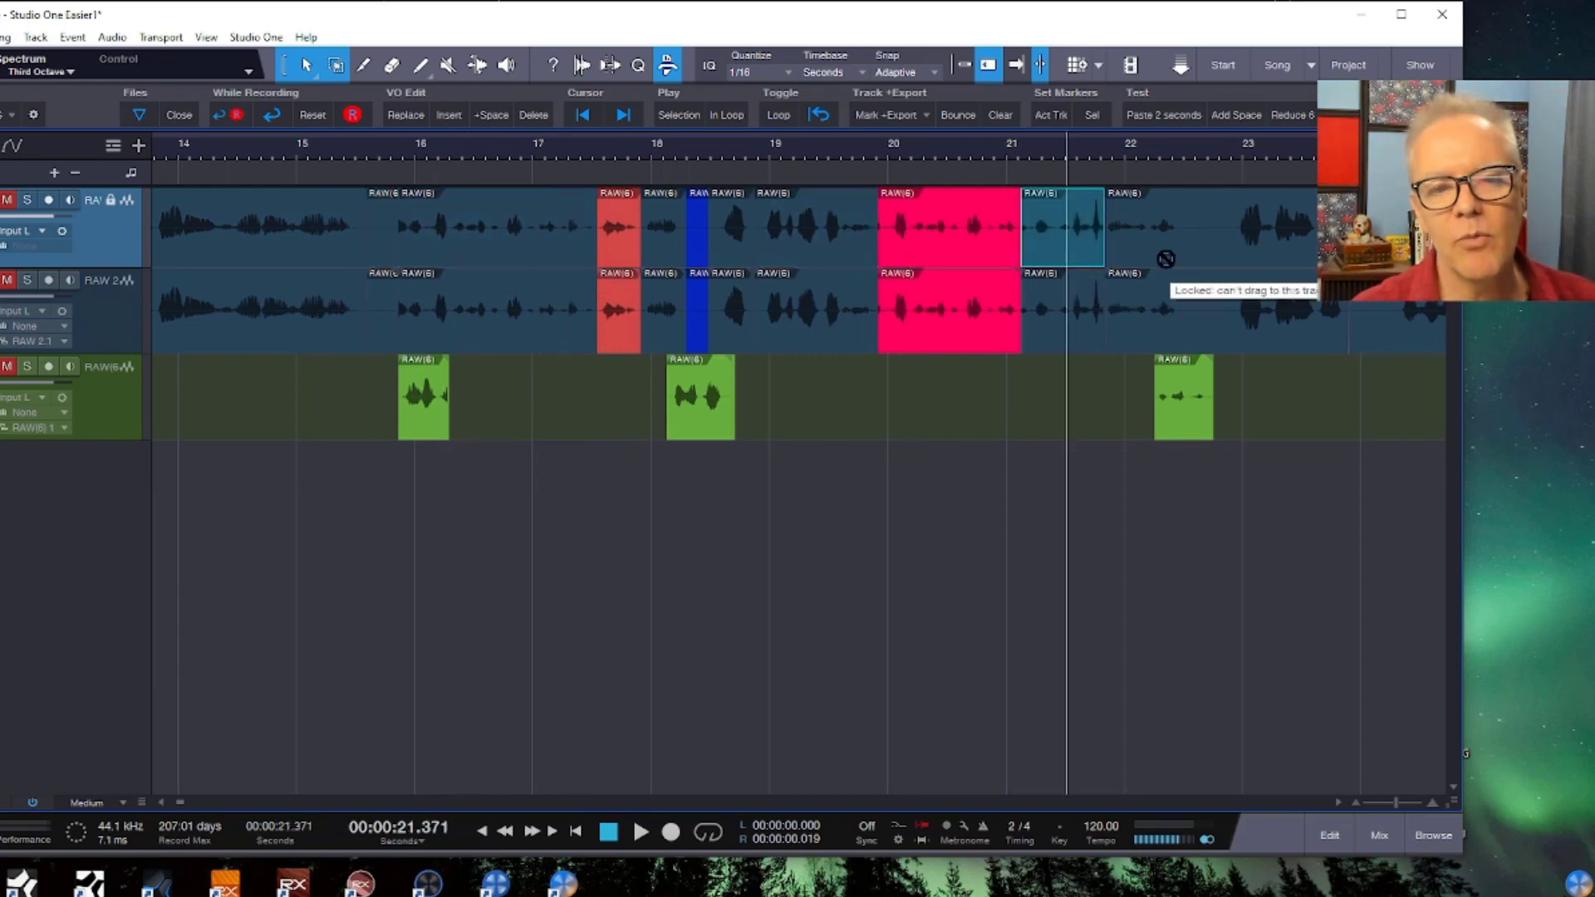
pyautogui.click(933, 247)
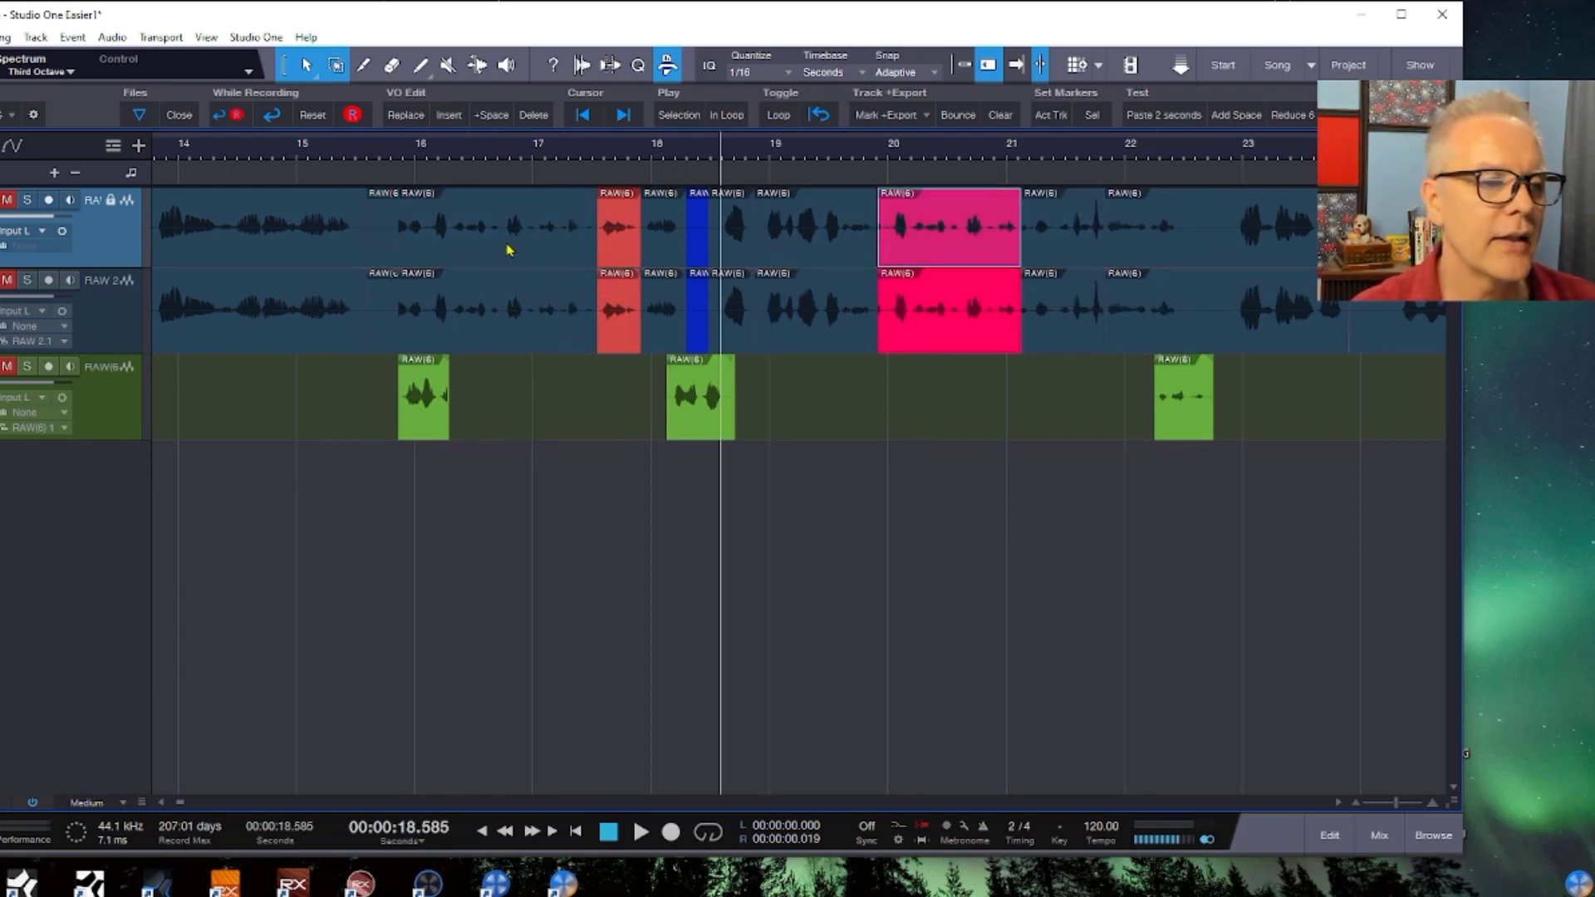
pyautogui.click(509, 250)
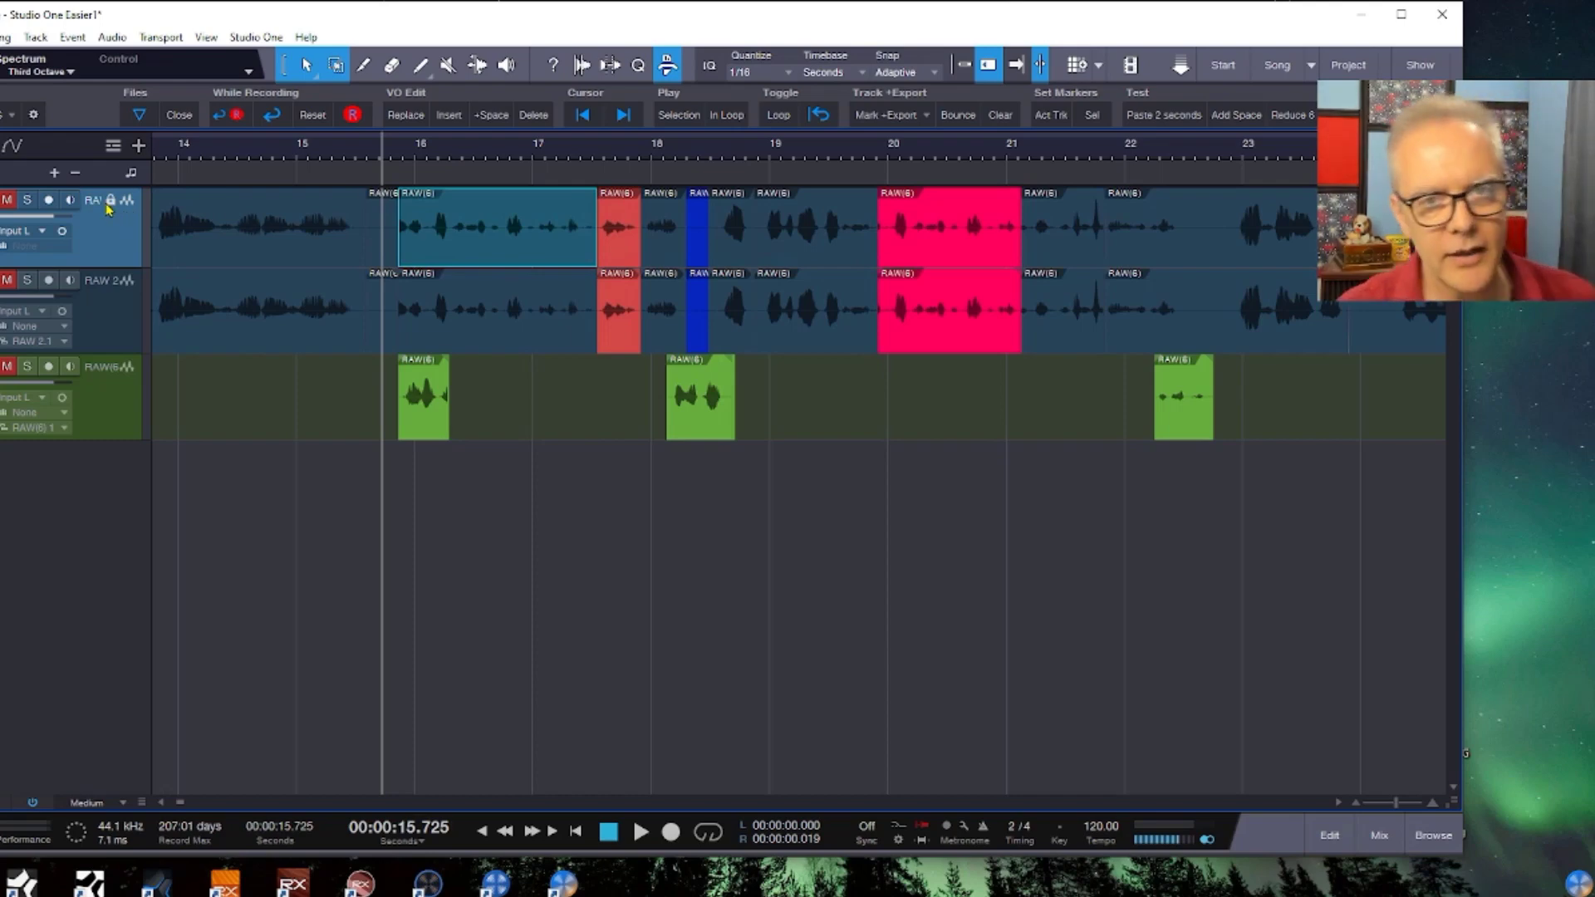
pyautogui.rightClick(105, 249)
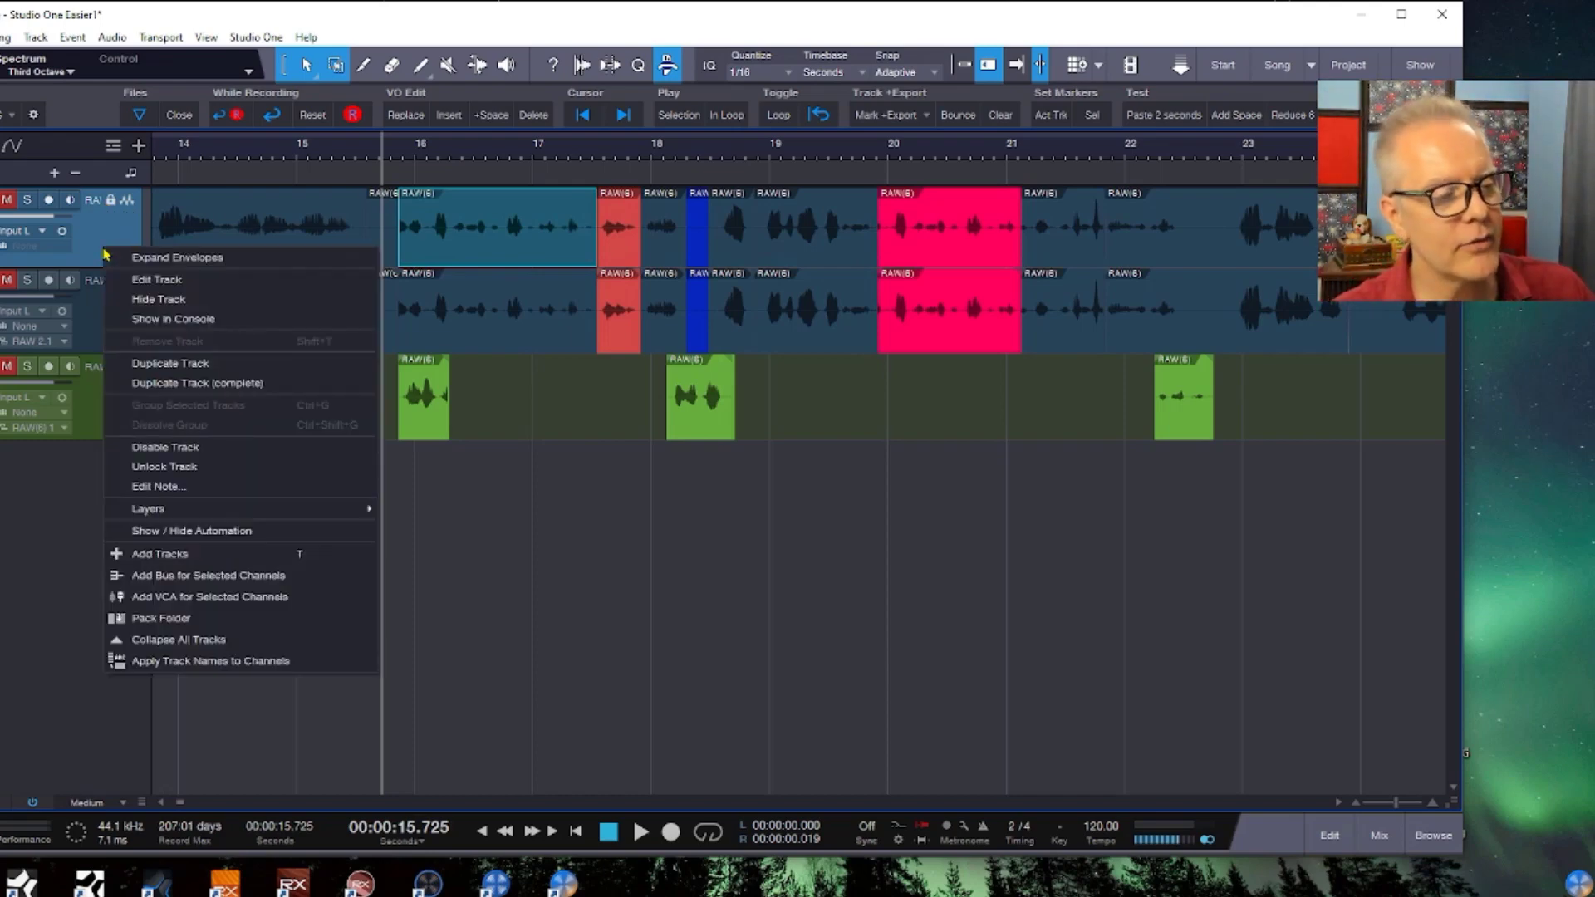
pyautogui.click(181, 467)
# Turn Edit Lock on and back off for the RAW event between about 15.9 and 17.5 s.
pyautogui.rightClick(517, 254)
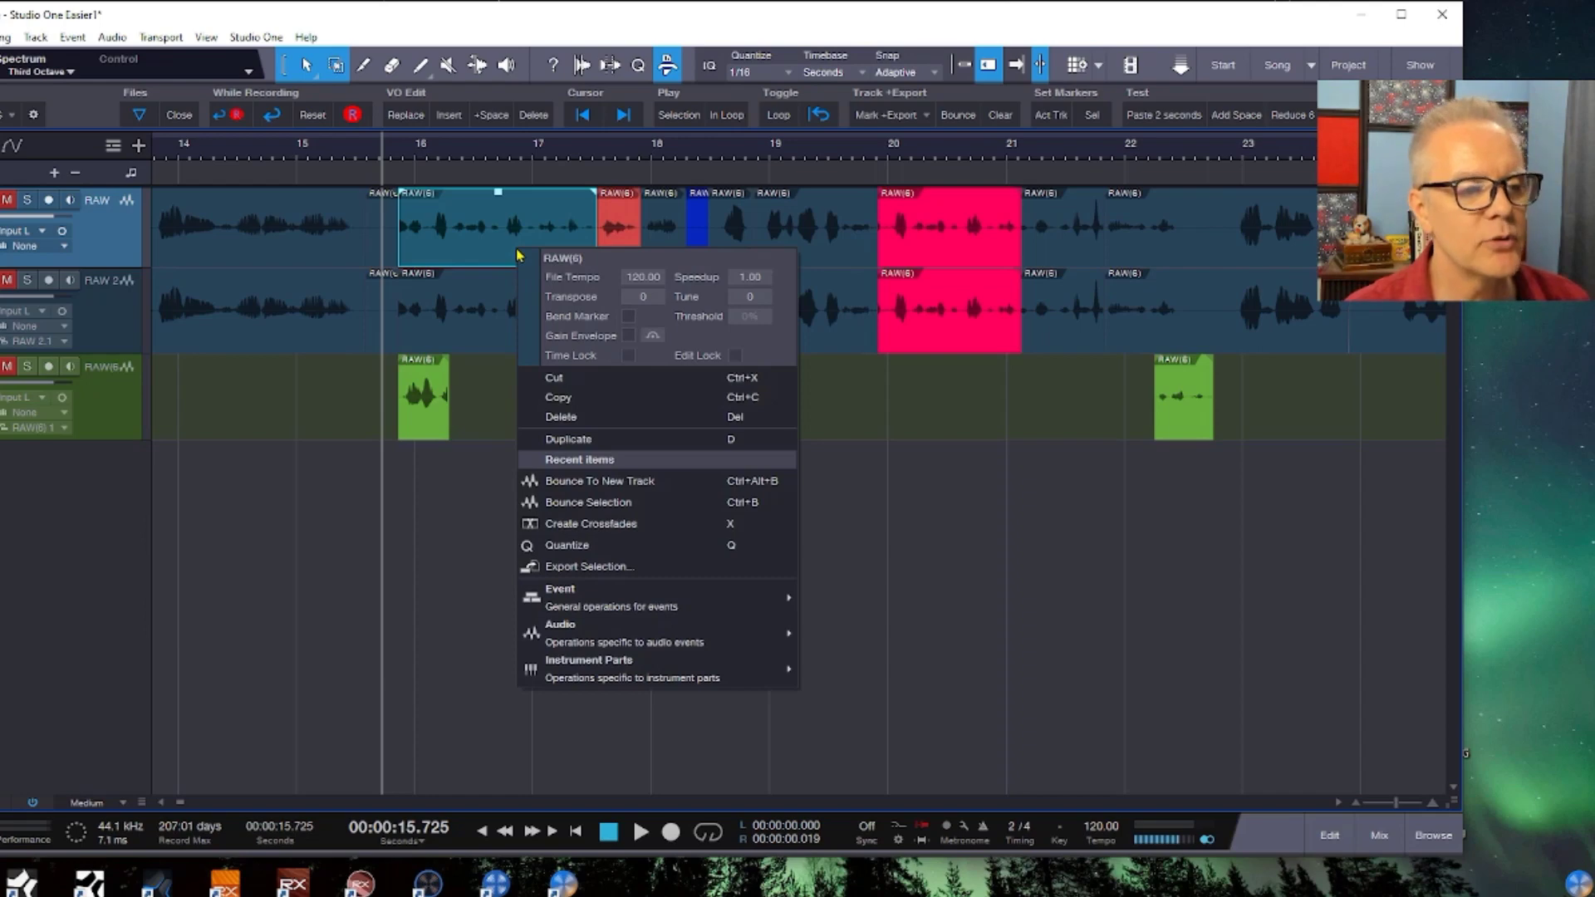
pyautogui.click(628, 356)
pyautogui.click(736, 355)
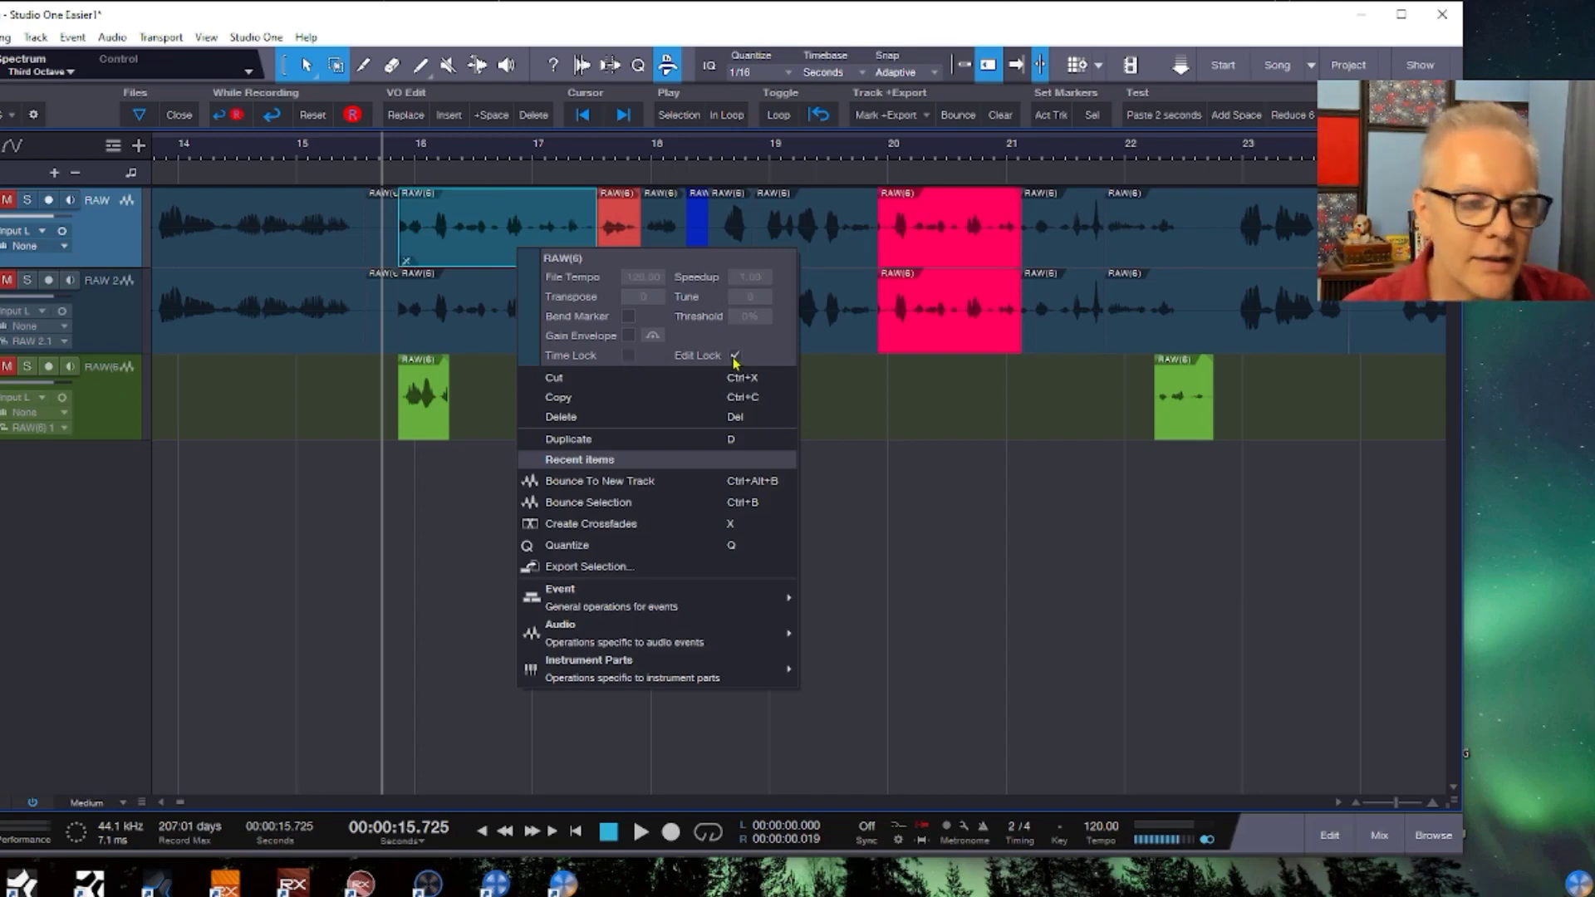
pyautogui.click(734, 358)
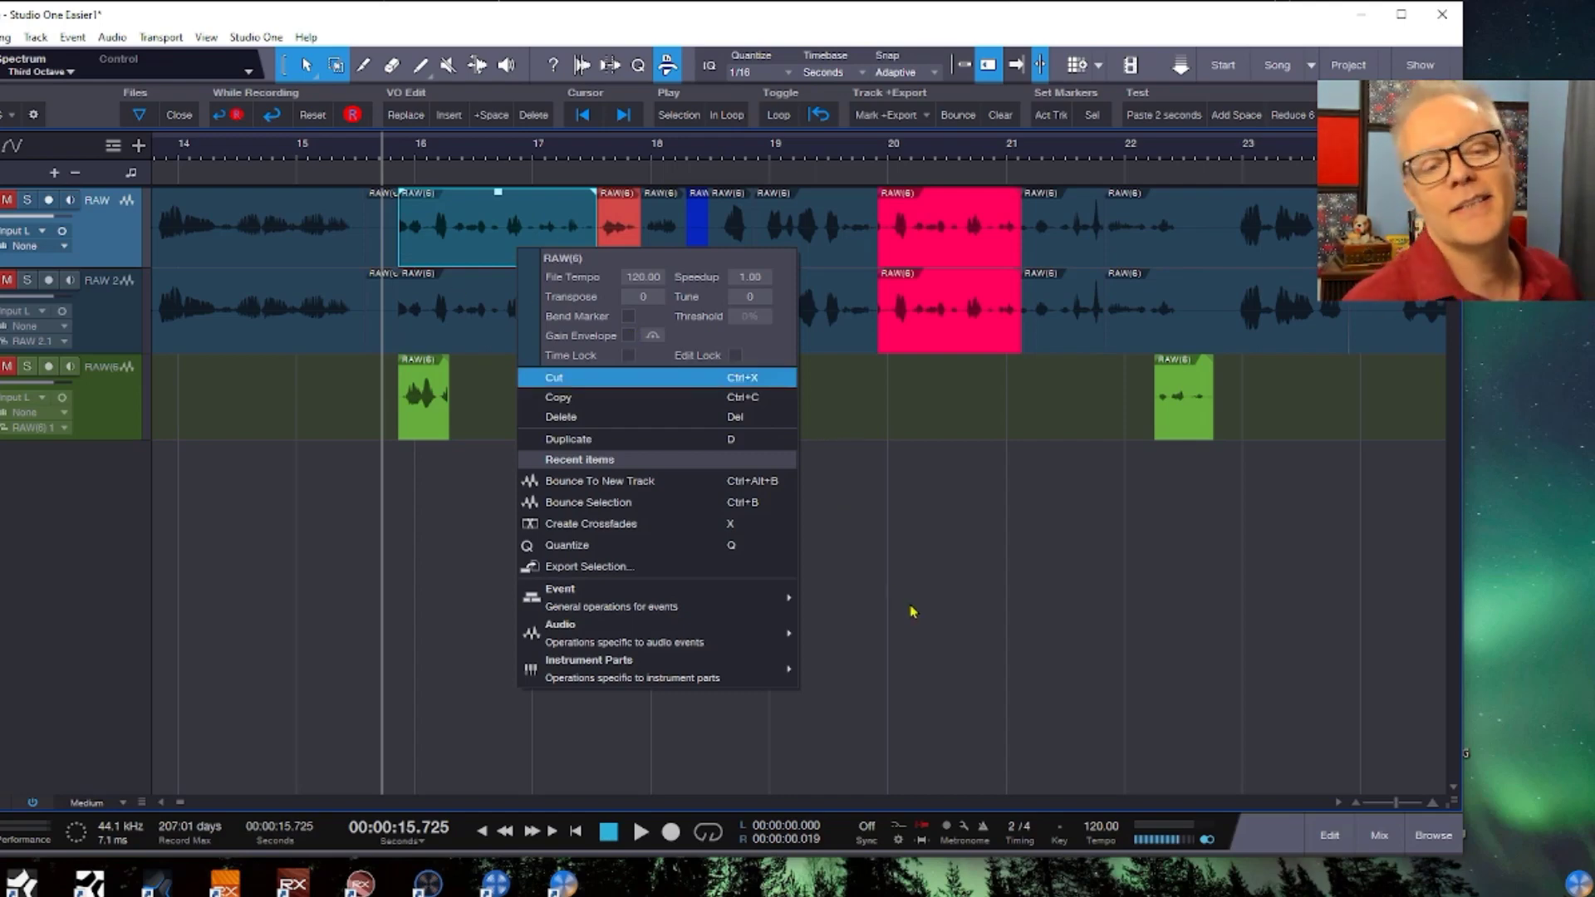
pyautogui.click(911, 612)
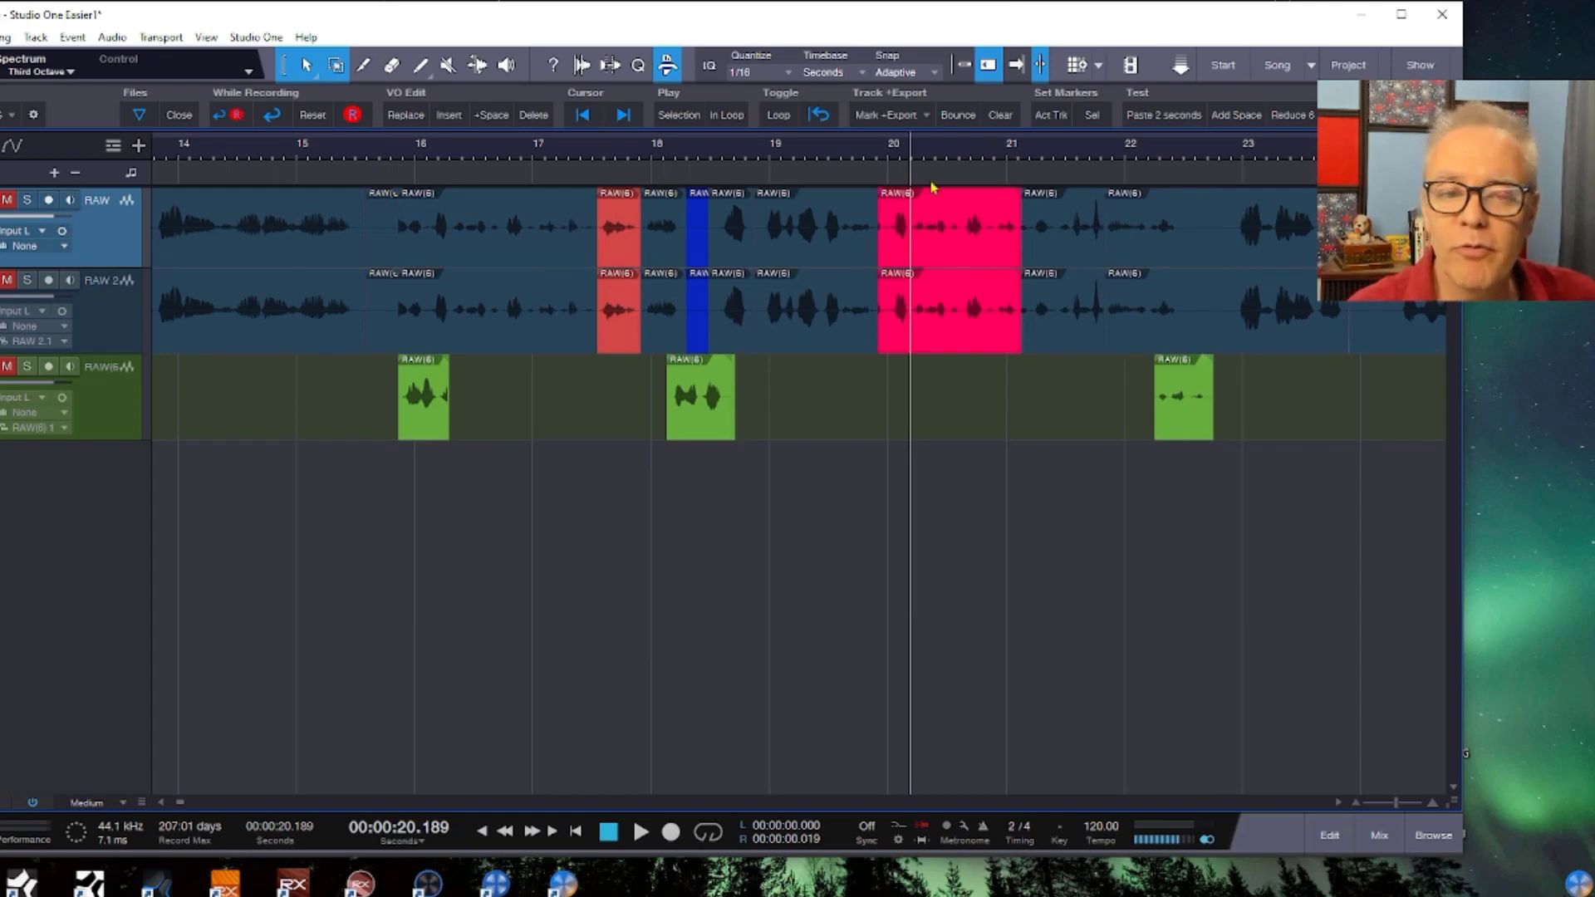
# Shrink the original RAW track to a narrow strip above its duplicate, and enlarge it slightly.
pyautogui.rightClick(121, 242)
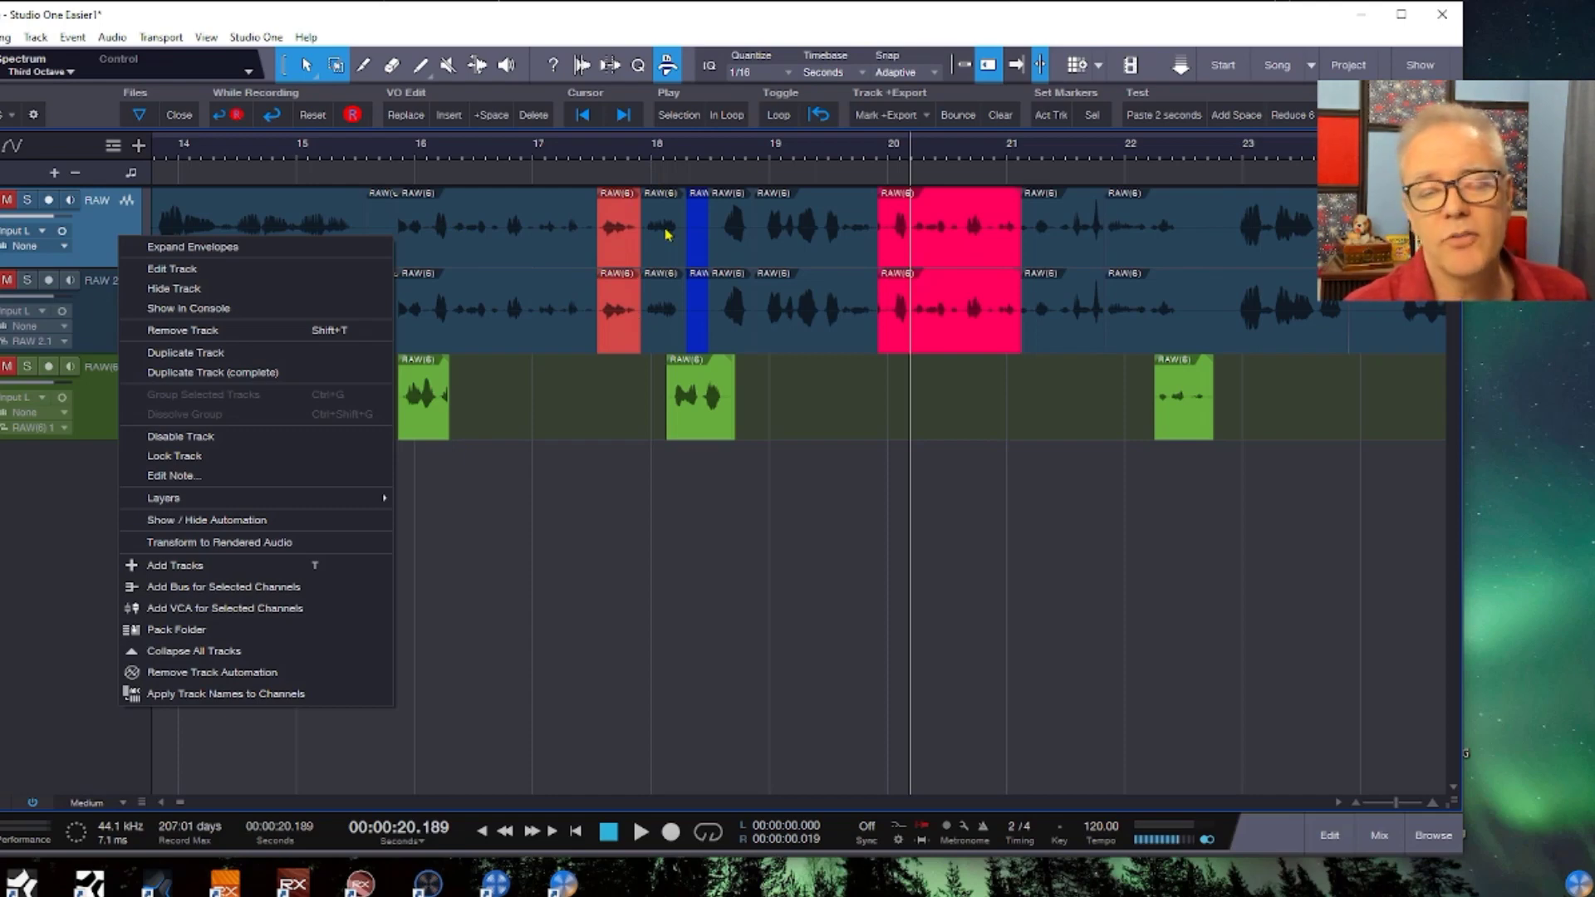
pyautogui.click(106, 236)
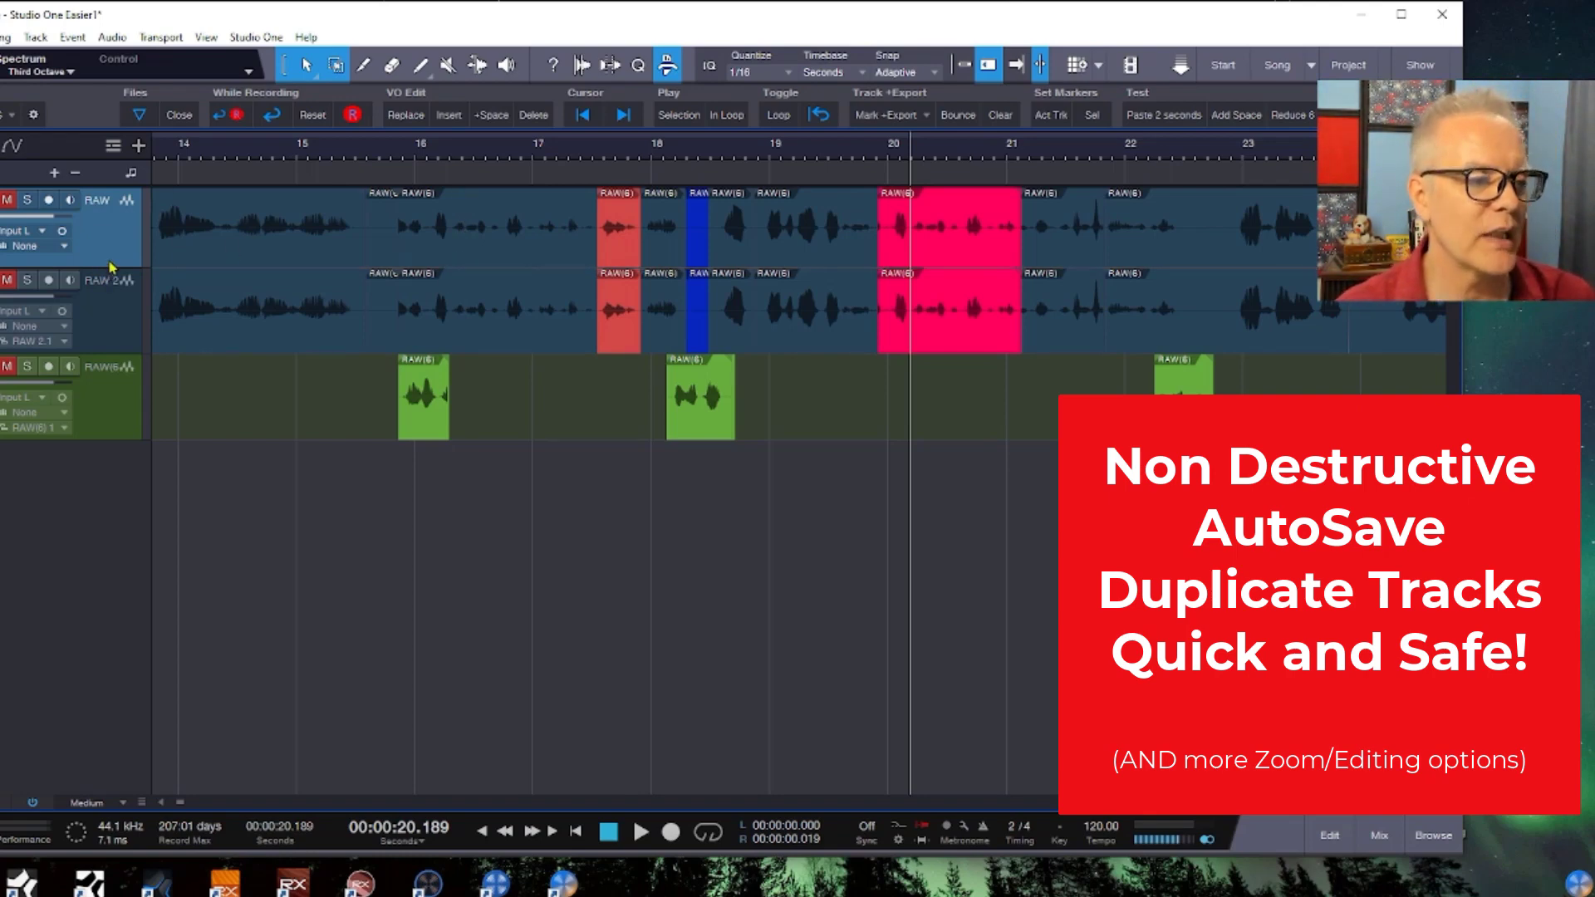
pyautogui.moveTo(109, 267); pyautogui.dragTo(126, 201)
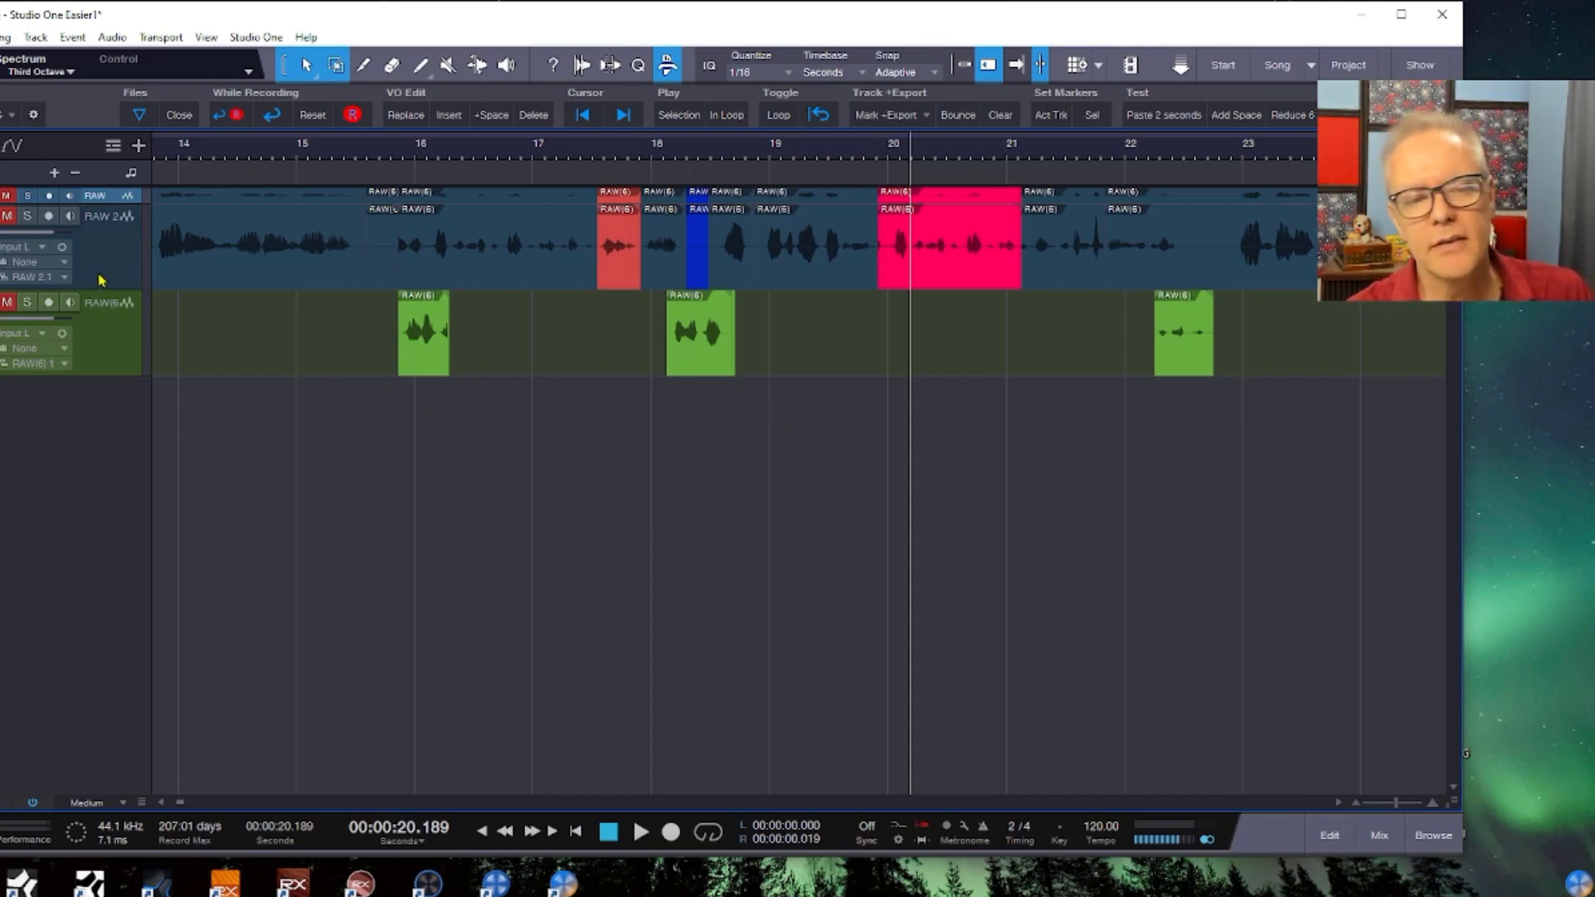
pyautogui.moveTo(108, 205); pyautogui.dragTo(117, 226)
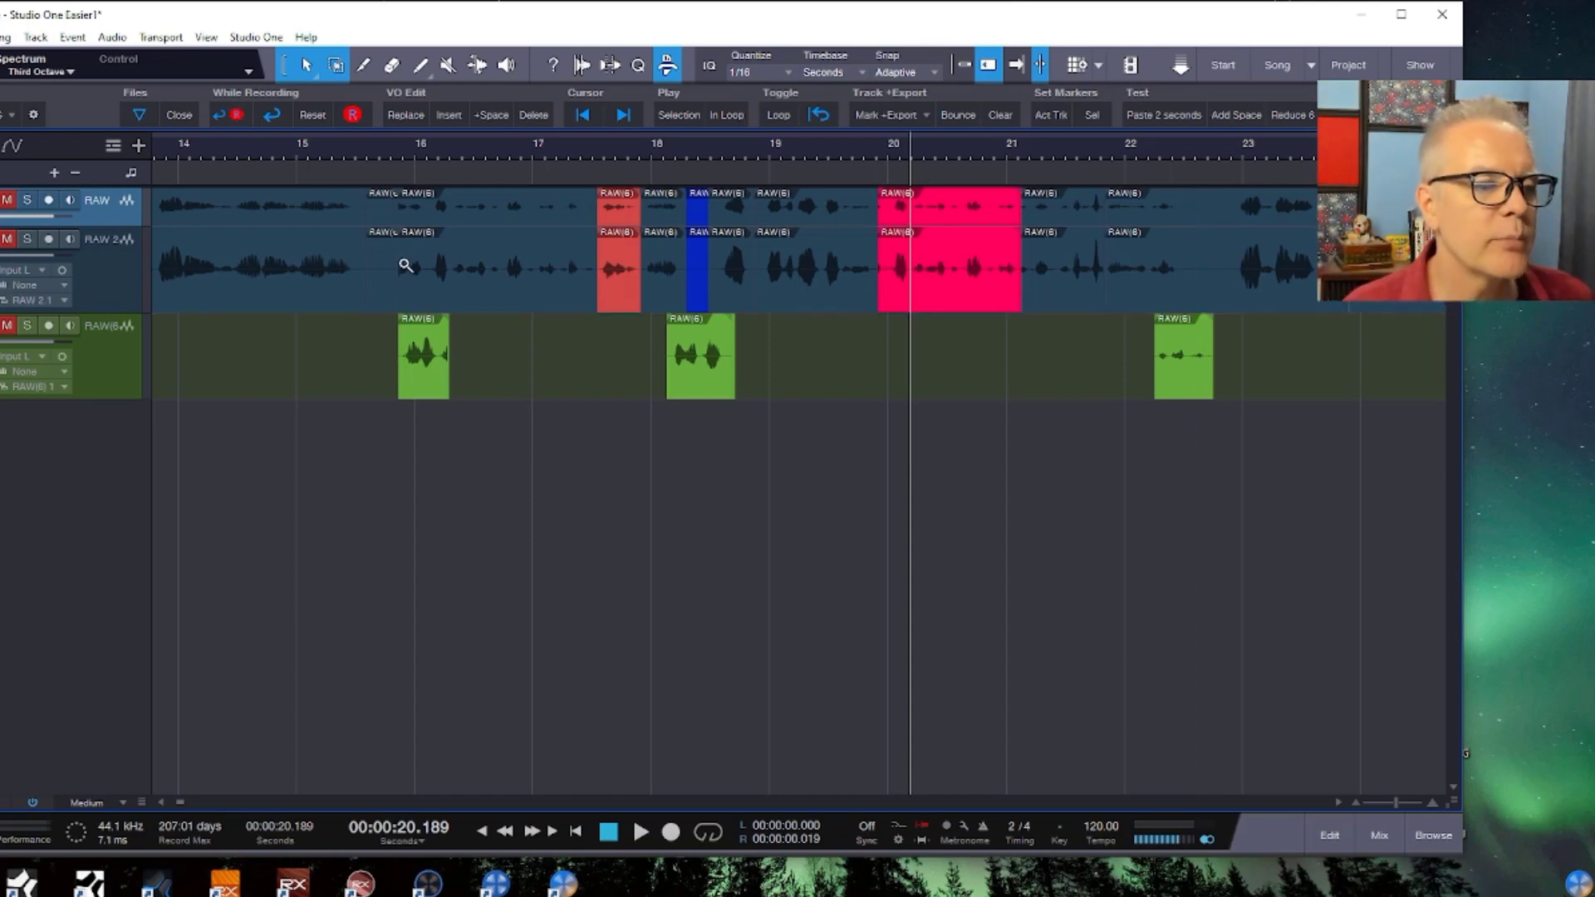
# Zoom in on the duplicate RAW track from about 16.05 to 17.3 s and return to the previous view.
pyautogui.moveTo(421, 254); pyautogui.dragTo(570, 264)
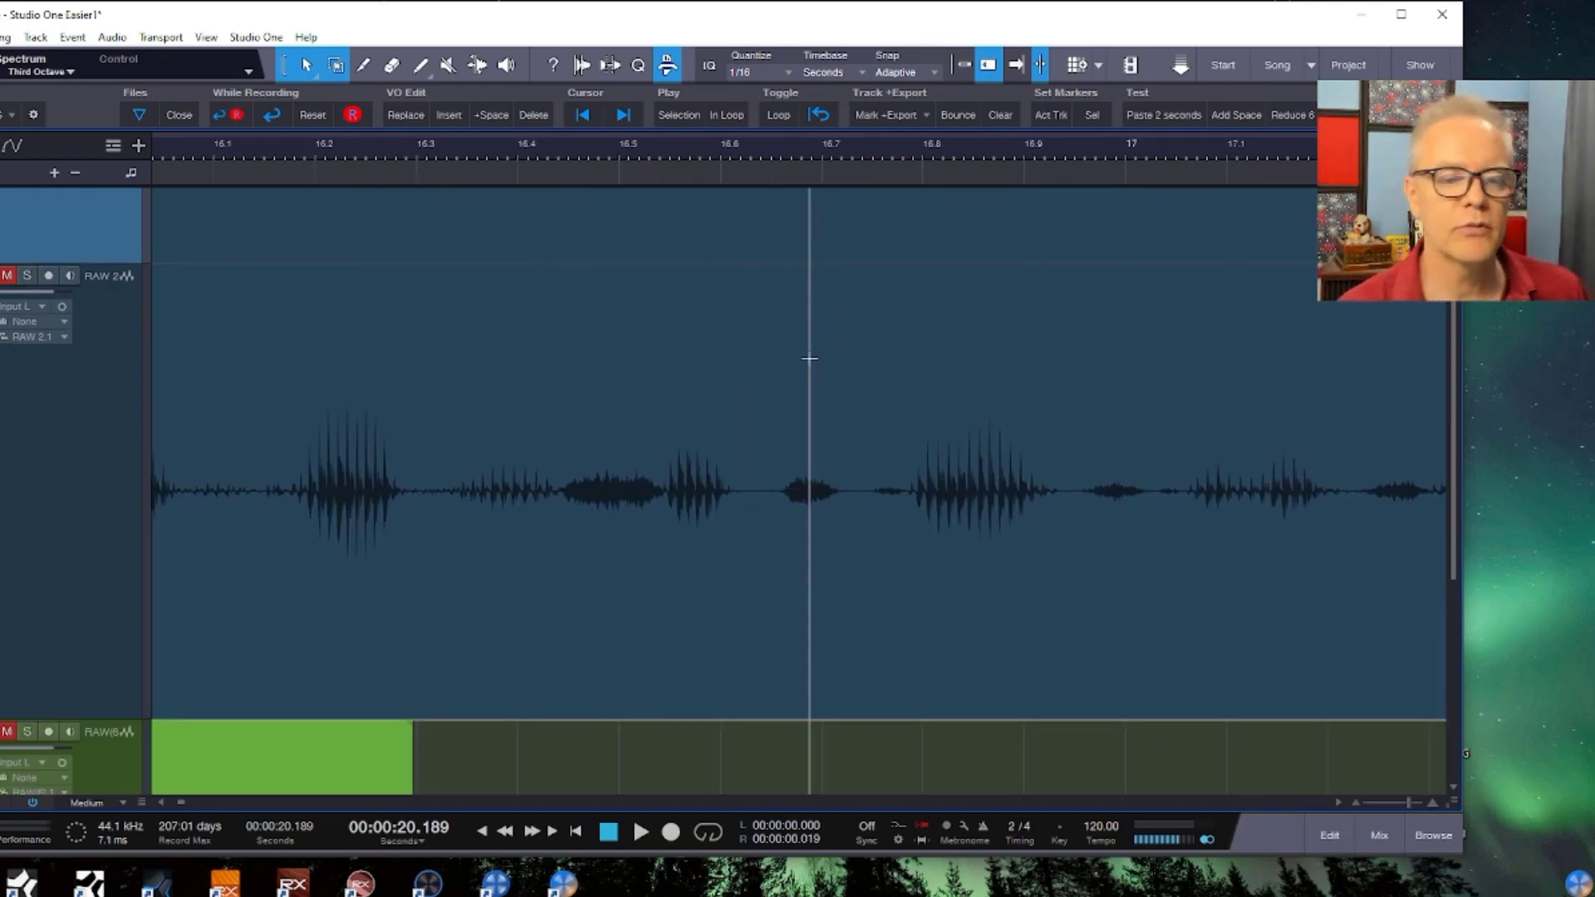
pyautogui.click(810, 361)
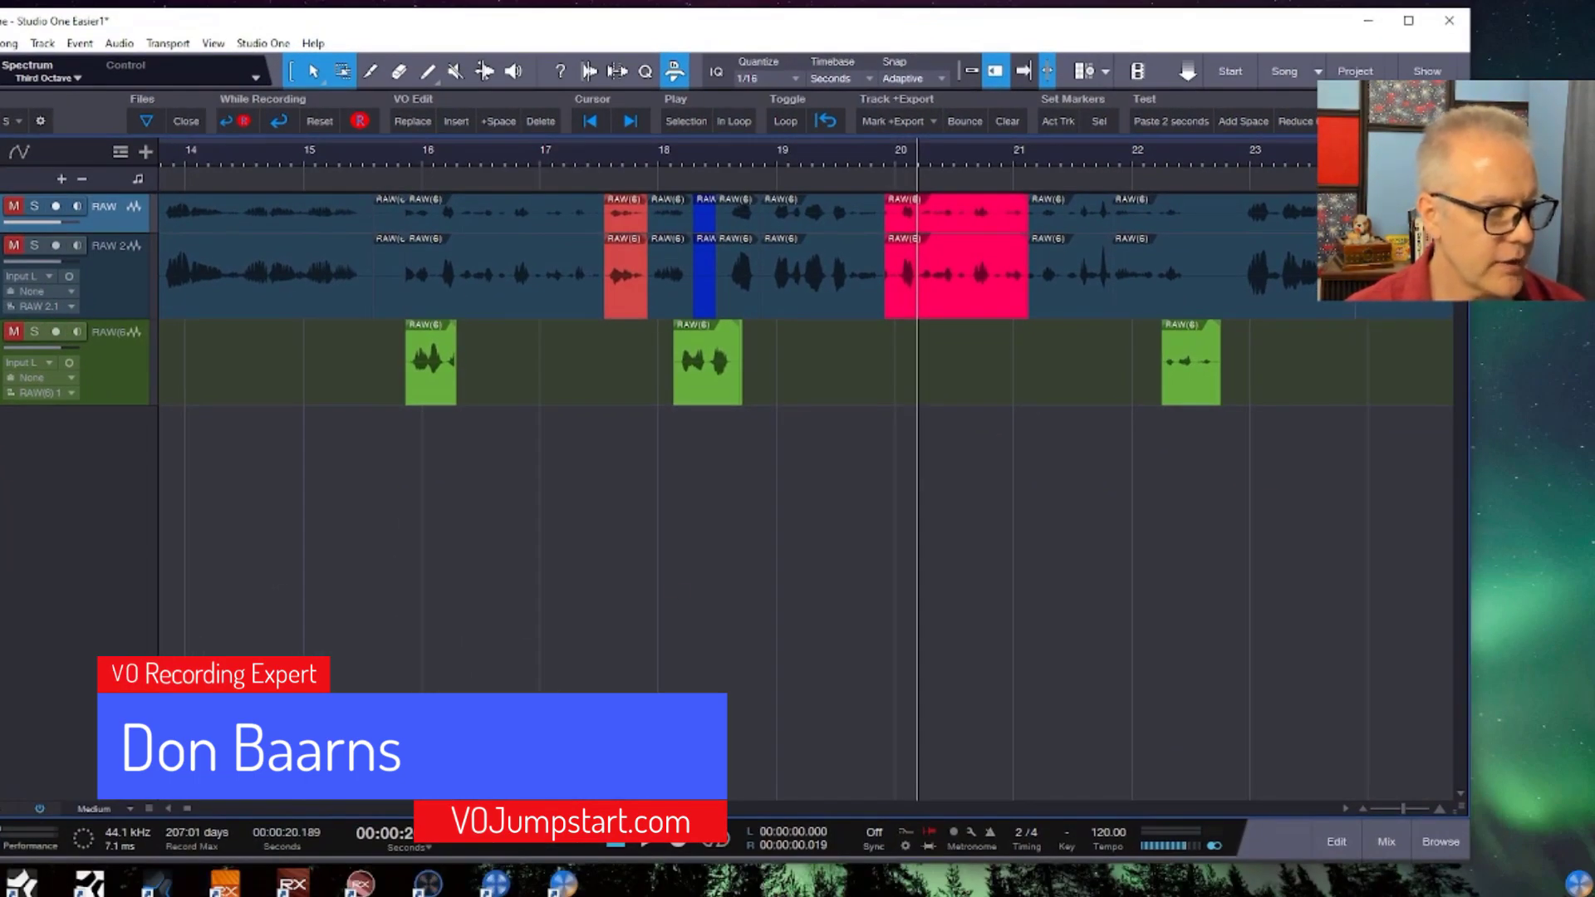
# Switch to the browser showing the Breaths & Breathing video, bring up the VO Jumpstart home page, and reposition the window.
pyautogui.moveTo(153, 882)
pyautogui.click(264, 847)
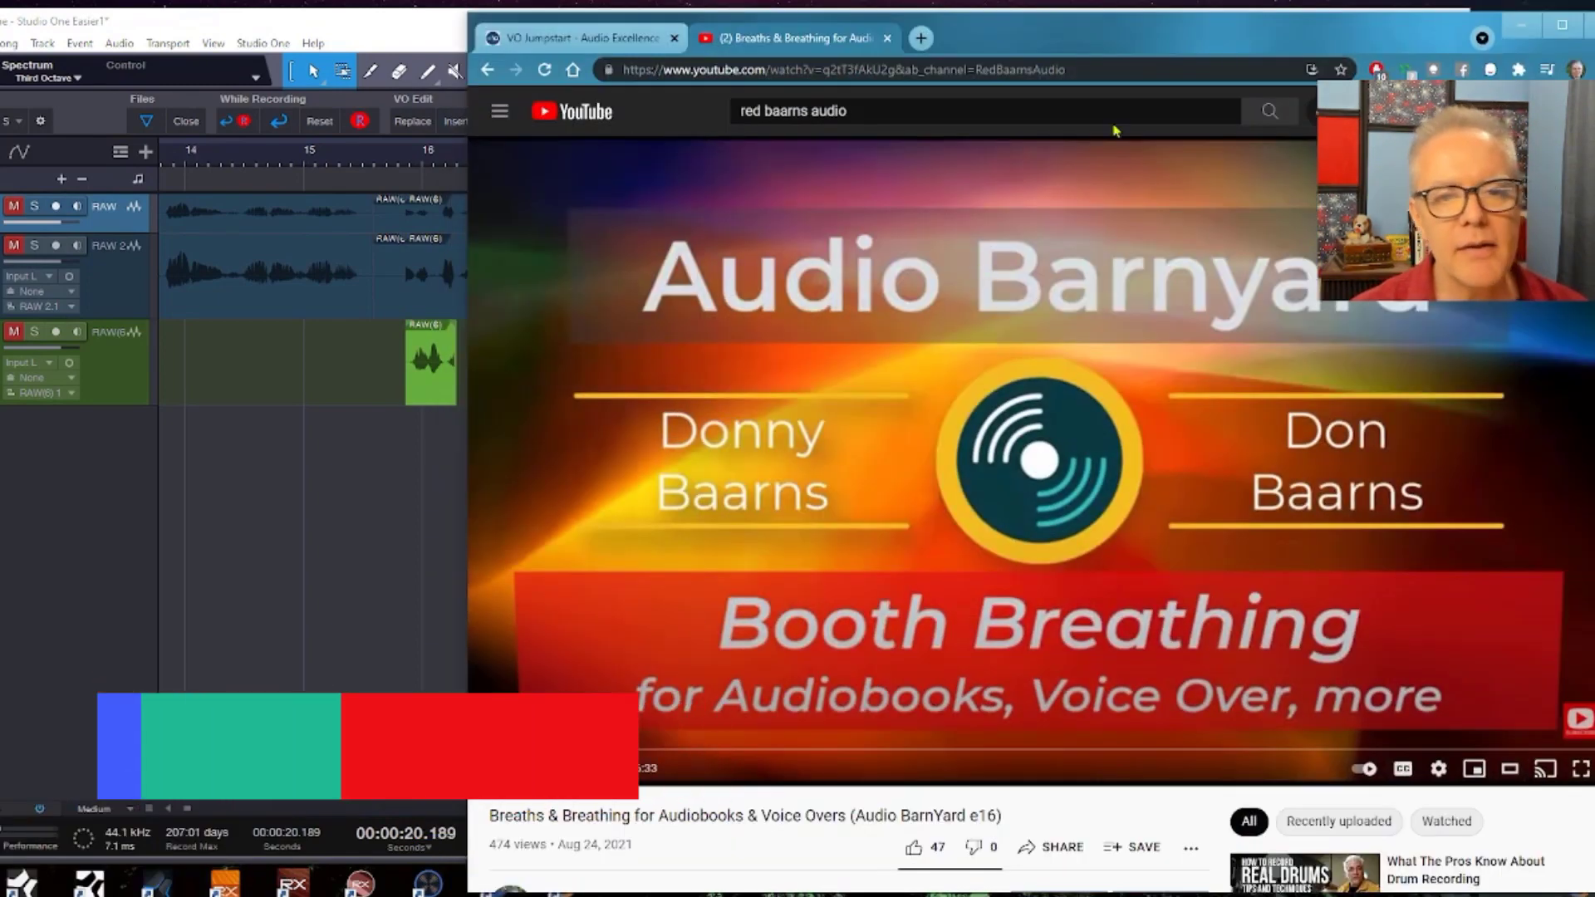
pyautogui.moveTo(1170, 40); pyautogui.dragTo(976, 32)
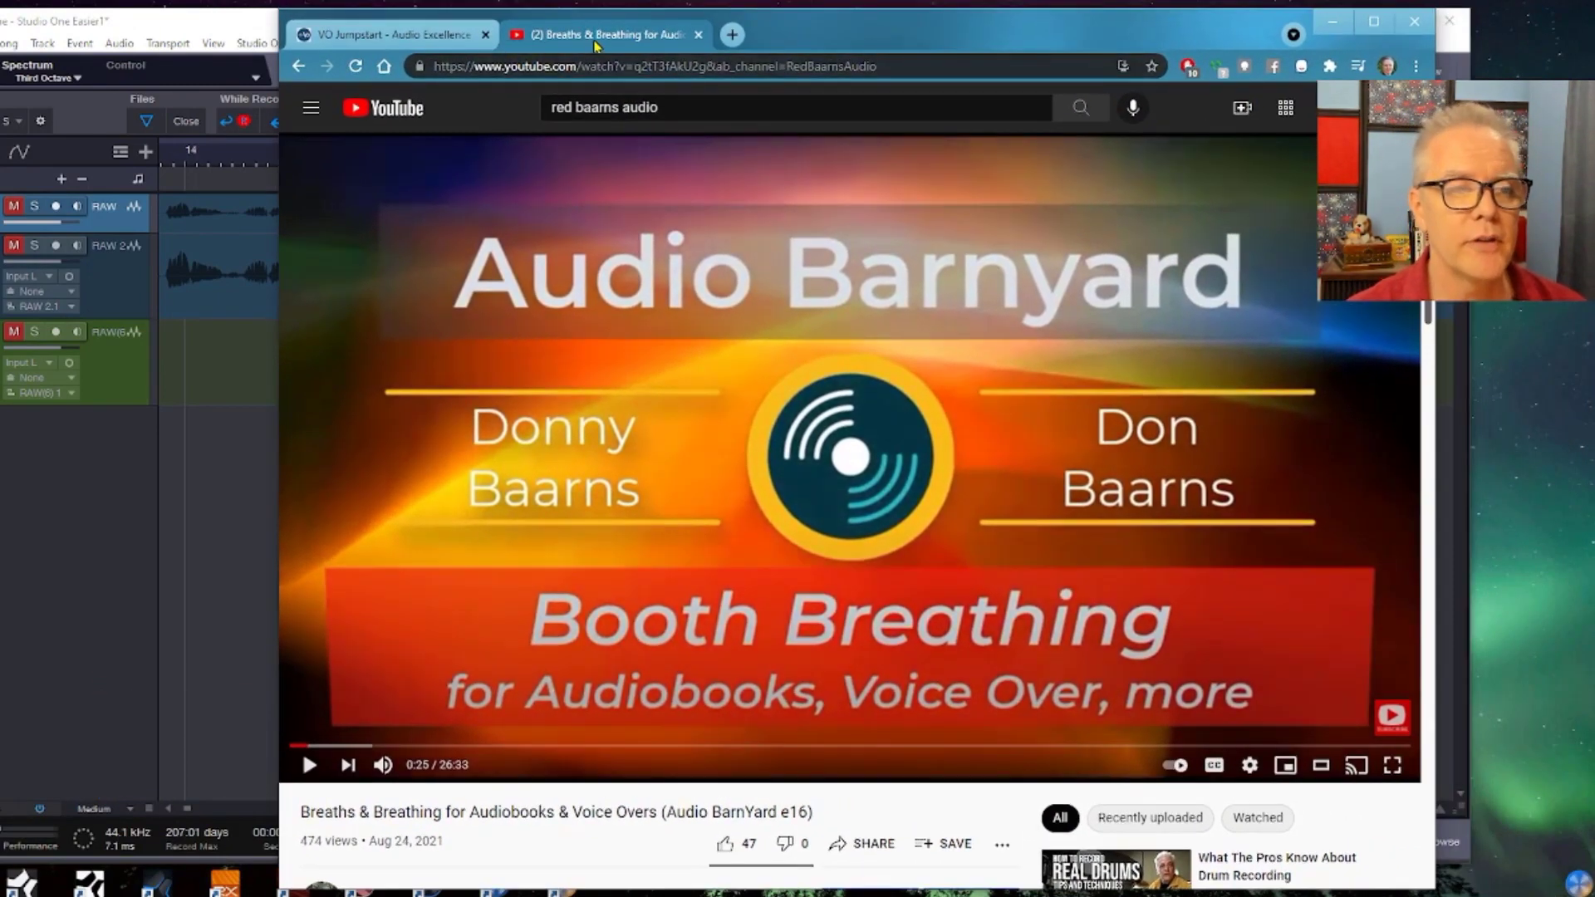
pyautogui.click(369, 34)
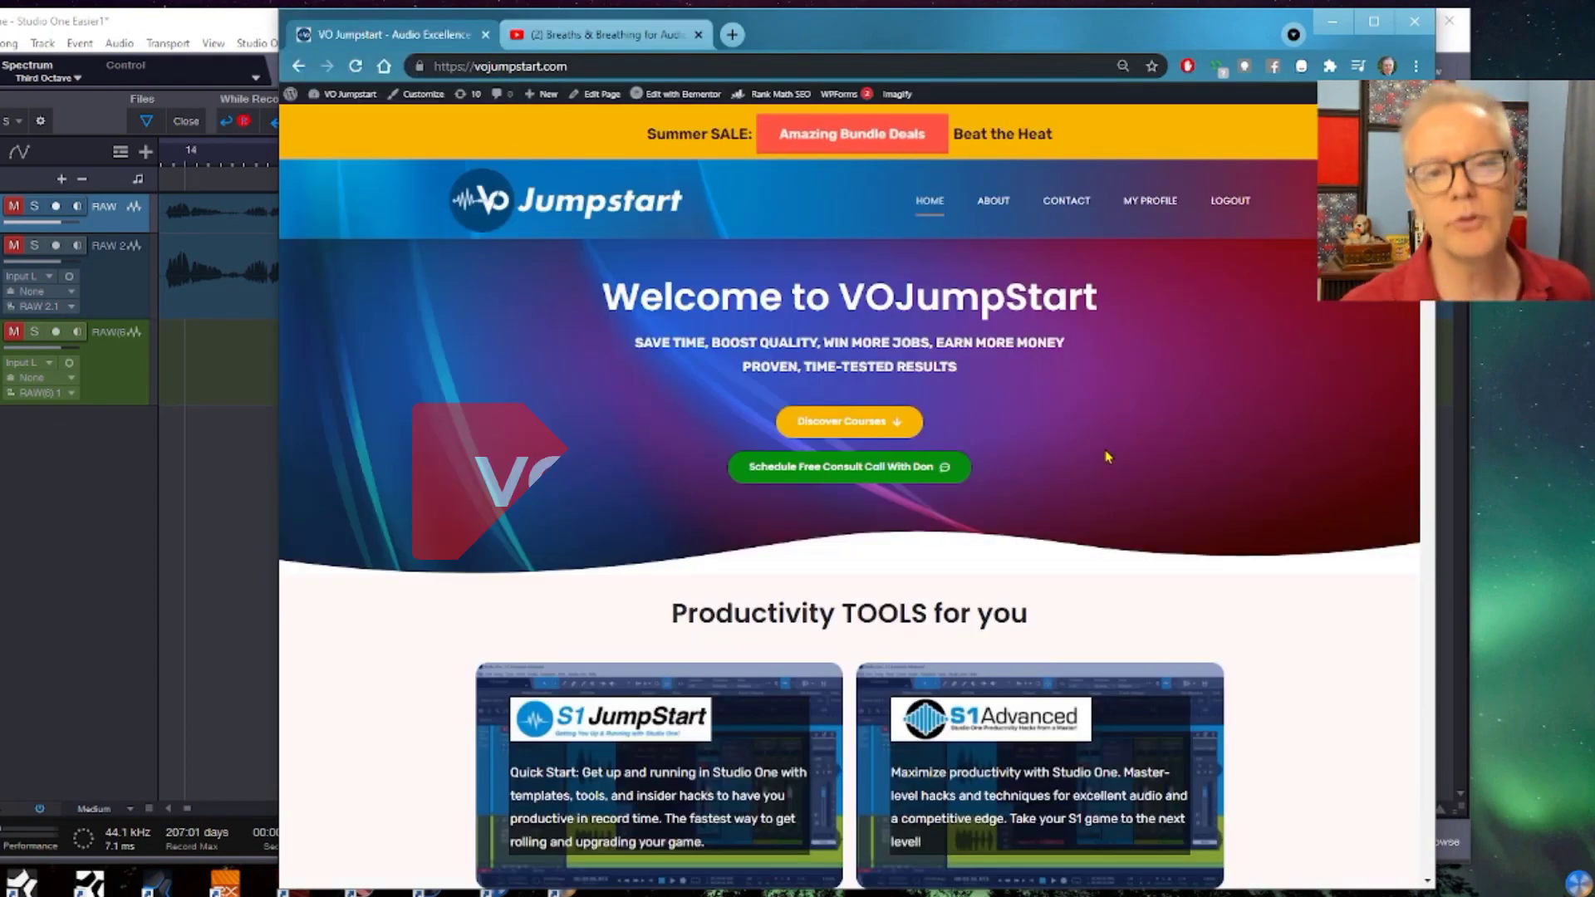
pyautogui.moveTo(1171, 37); pyautogui.dragTo(1088, 46)
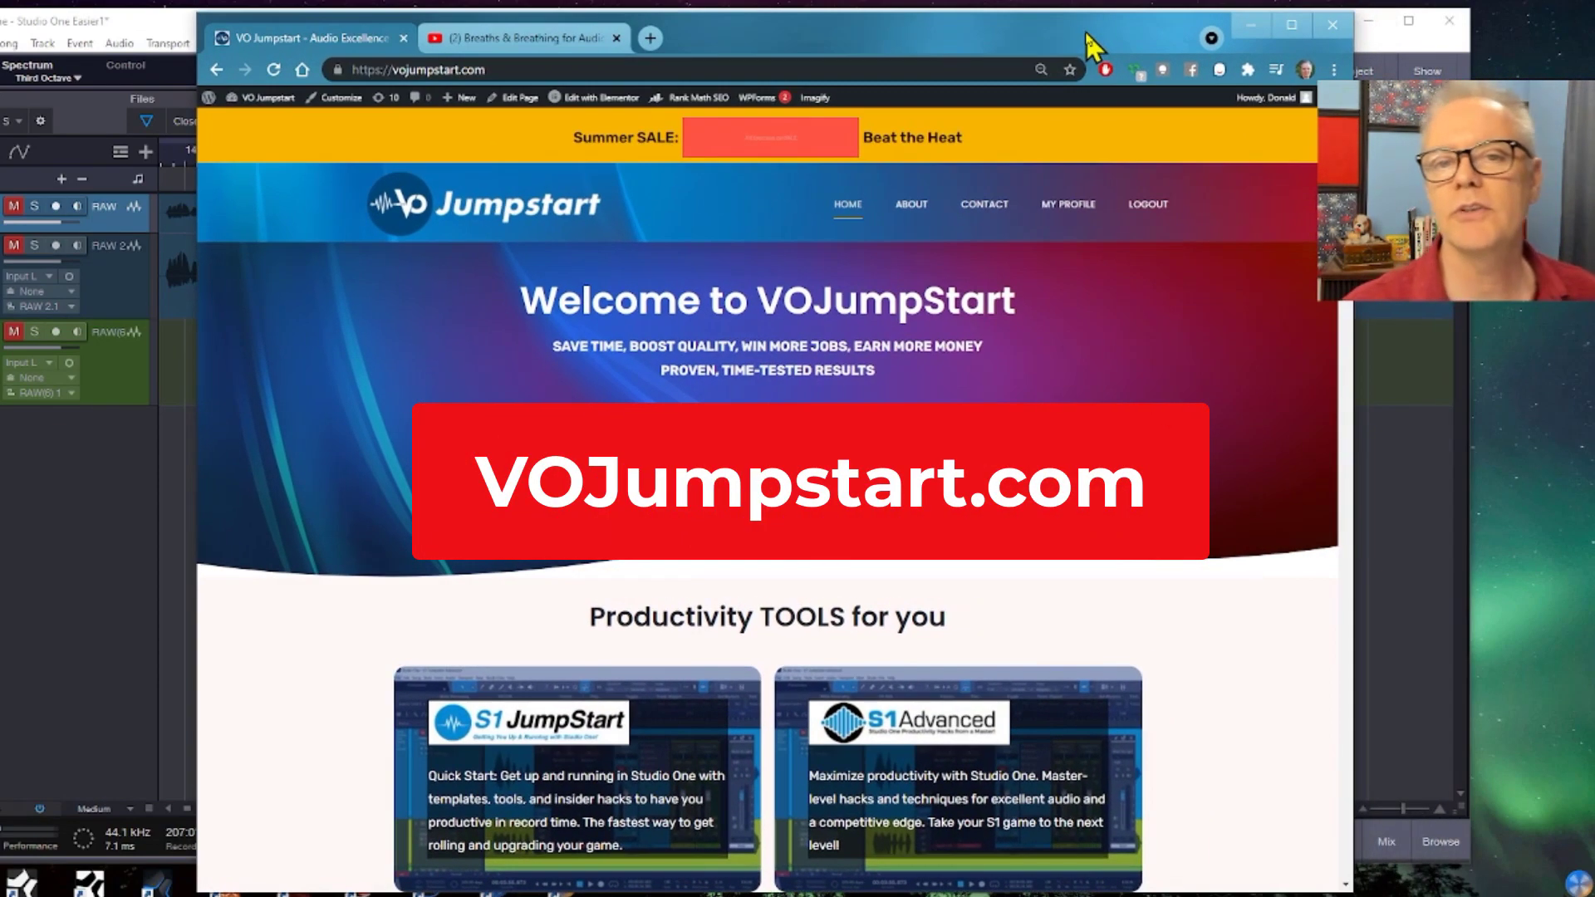